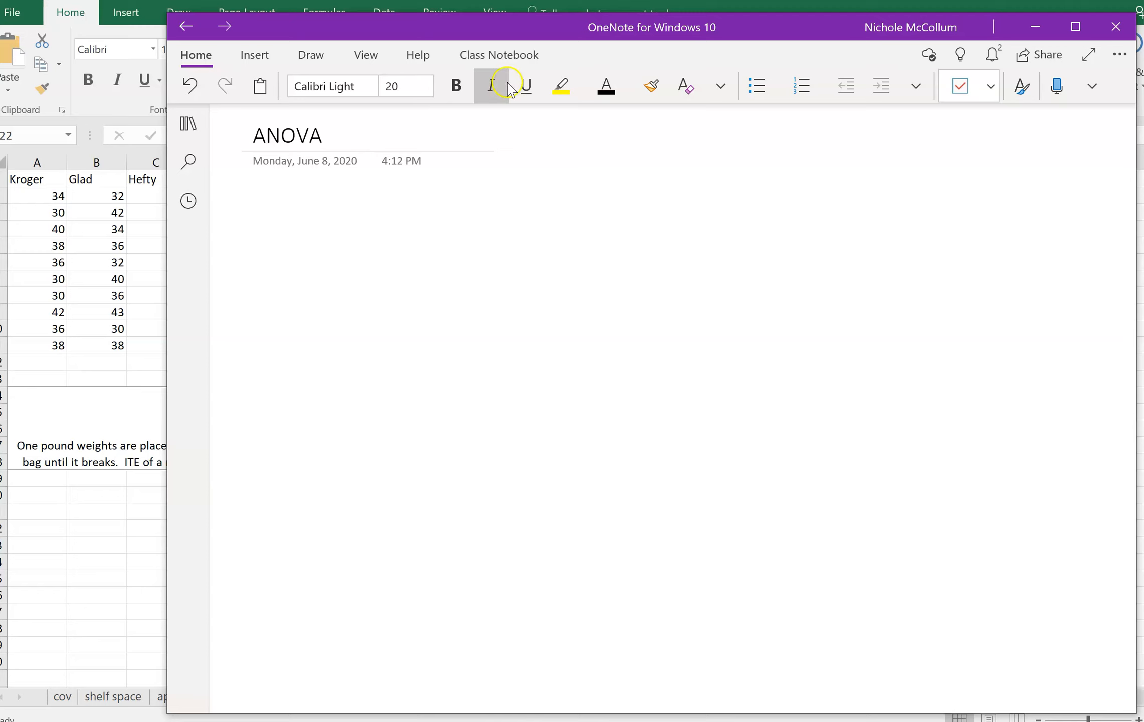
# Shift the notes window aside to uncover the trash-bag data, then handwrite "H0: All μ are equal." under the ANOVA title
pyautogui.moveTo(528, 23); pyautogui.dragTo(633, 10)
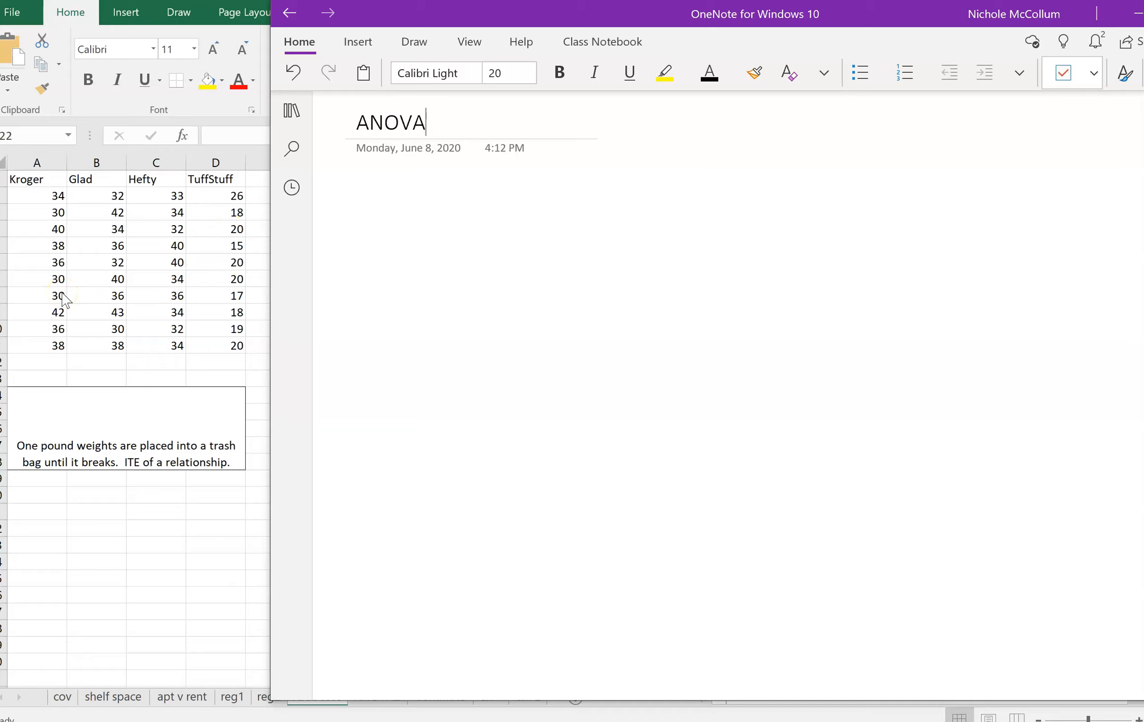
pyautogui.hotkey('alt', 'd')
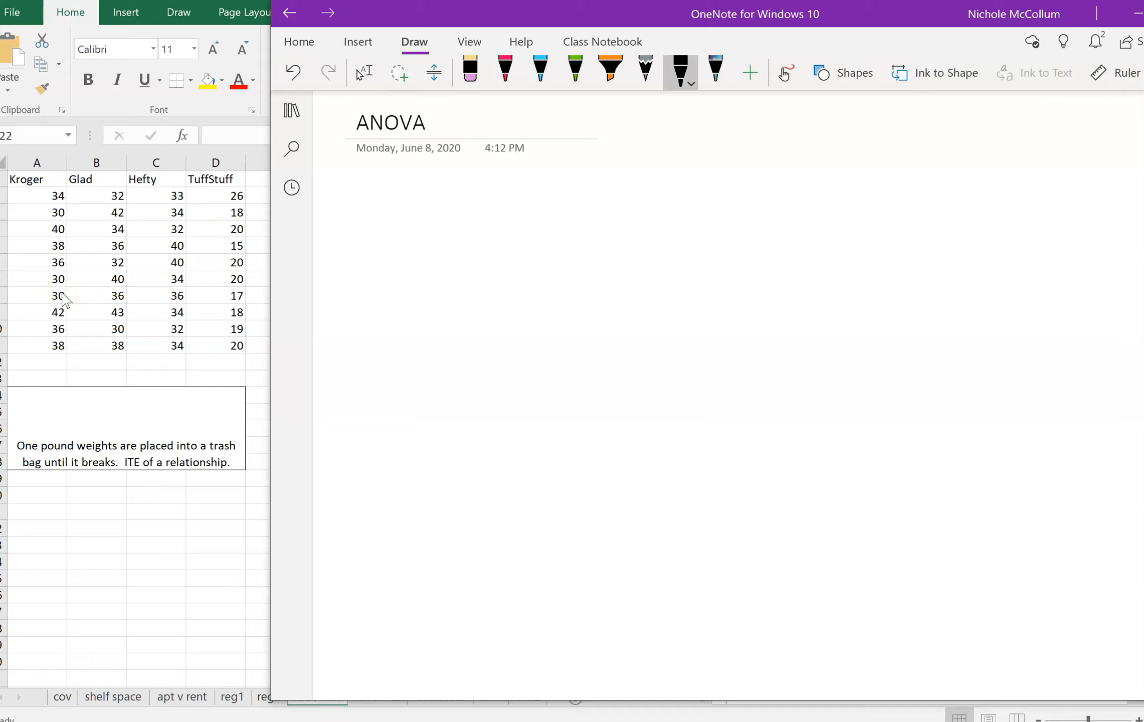
pyautogui.moveTo(439, 203); pyautogui.dragTo(434, 274)
pyautogui.moveTo(457, 209); pyautogui.dragTo(453, 273)
pyautogui.moveTo(436, 243)
pyautogui.mouseDown()
pyautogui.moveTo(461, 240)
pyautogui.moveTo(474, 262)
pyautogui.moveTo(532, 235)
pyautogui.moveTo(552, 252)
pyautogui.mouseUp()
pyautogui.moveTo(531, 231)
pyautogui.mouseDown()
pyautogui.moveTo(561, 229)
pyautogui.moveTo(563, 248)
pyautogui.mouseUp()
pyautogui.moveTo(583, 209)
pyautogui.mouseDown()
pyautogui.moveTo(581, 245)
pyautogui.moveTo(603, 298)
pyautogui.mouseUp()
pyautogui.moveTo(630, 230); pyautogui.dragTo(675, 256)
pyautogui.moveTo(737, 219)
pyautogui.mouseDown()
pyautogui.moveTo(725, 253)
pyautogui.moveTo(774, 246)
pyautogui.moveTo(797, 260)
pyautogui.mouseUp()
pyautogui.moveTo(836, 239)
pyautogui.mouseDown()
pyautogui.moveTo(859, 221)
pyautogui.moveTo(856, 258)
pyautogui.moveTo(893, 332)
pyautogui.mouseUp()
pyautogui.moveTo(909, 303); pyautogui.dragTo(869, 289)
pyautogui.moveTo(911, 221); pyautogui.dragTo(935, 253)
pyautogui.moveTo(957, 230); pyautogui.dragTo(975, 245)
pyautogui.moveTo(1002, 168); pyautogui.dragTo(998, 253)
pyautogui.click(1018, 250)
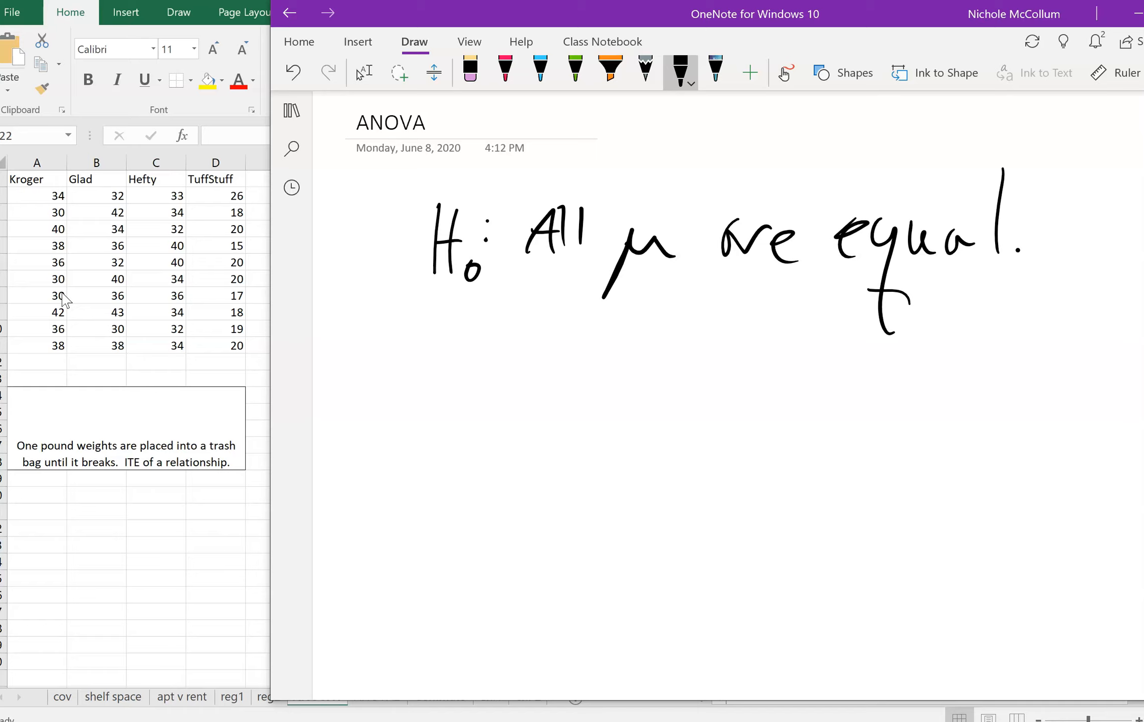
# Handwrite the equation "μ1 = μ2 = μ3 = μ4" below the null hypothesis
pyautogui.moveTo(380, 414)
pyautogui.mouseDown()
pyautogui.moveTo(427, 341)
pyautogui.moveTo(455, 346)
pyautogui.moveTo(478, 391)
pyautogui.mouseUp()
pyautogui.moveTo(506, 345); pyautogui.dragTo(531, 355)
pyautogui.moveTo(521, 405)
pyautogui.mouseDown()
pyautogui.moveTo(556, 334)
pyautogui.moveTo(571, 361)
pyautogui.mouseUp()
pyautogui.moveTo(584, 365)
pyautogui.mouseDown()
pyautogui.moveTo(588, 384)
pyautogui.moveTo(603, 387)
pyautogui.mouseUp()
pyautogui.moveTo(642, 344); pyautogui.dragTo(666, 347)
pyautogui.moveTo(652, 353); pyautogui.dragTo(673, 357)
pyautogui.moveTo(670, 407); pyautogui.dragTo(707, 341)
pyautogui.moveTo(707, 341); pyautogui.dragTo(737, 396)
pyautogui.click(733, 365)
pyautogui.moveTo(787, 346); pyautogui.dragTo(805, 349)
pyautogui.moveTo(795, 358); pyautogui.dragTo(805, 359)
pyautogui.moveTo(802, 420)
pyautogui.mouseDown()
pyautogui.moveTo(840, 365)
pyautogui.moveTo(866, 370)
pyautogui.moveTo(892, 356)
pyautogui.moveTo(894, 400)
pyautogui.mouseUp()
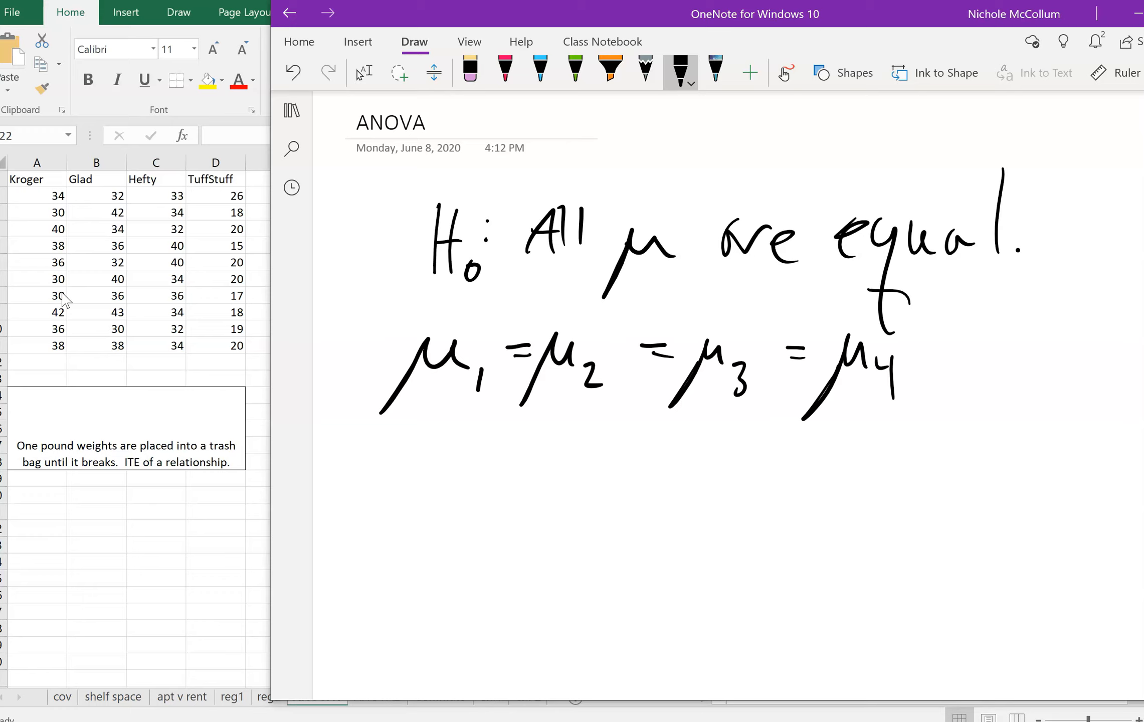
# Handwrite the alternative hypothesis "H1: one ave. is different" below the equation of means
pyautogui.moveTo(430, 441); pyautogui.dragTo(424, 521)
pyautogui.moveTo(444, 443); pyautogui.dragTo(442, 518)
pyautogui.moveTo(429, 487)
pyautogui.mouseDown()
pyautogui.moveTo(455, 485)
pyautogui.moveTo(459, 535)
pyautogui.mouseUp()
pyautogui.click(481, 455)
pyautogui.click(477, 483)
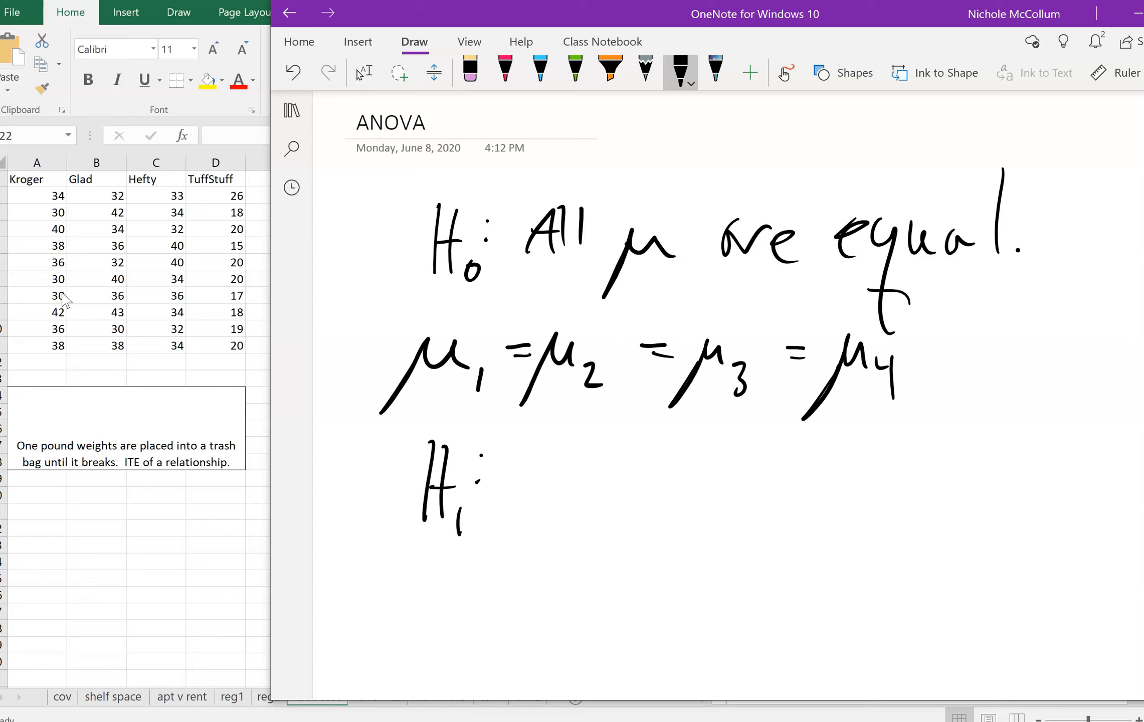
pyautogui.moveTo(545, 474)
pyautogui.mouseDown()
pyautogui.moveTo(530, 499)
pyautogui.moveTo(596, 491)
pyautogui.mouseUp()
pyautogui.moveTo(650, 457)
pyautogui.mouseDown()
pyautogui.moveTo(637, 484)
pyautogui.moveTo(651, 479)
pyautogui.mouseUp()
pyautogui.moveTo(667, 491)
pyautogui.mouseDown()
pyautogui.moveTo(694, 457)
pyautogui.moveTo(704, 471)
pyautogui.mouseUp()
pyautogui.click(721, 481)
pyautogui.click(776, 449)
pyautogui.moveTo(780, 460)
pyautogui.mouseDown()
pyautogui.moveTo(774, 485)
pyautogui.moveTo(783, 475)
pyautogui.mouseUp()
pyautogui.moveTo(839, 450); pyautogui.dragTo(832, 461)
pyautogui.moveTo(838, 411); pyautogui.dragTo(834, 476)
pyautogui.moveTo(859, 453)
pyautogui.mouseDown()
pyautogui.moveTo(877, 482)
pyautogui.moveTo(895, 454)
pyautogui.moveTo(903, 479)
pyautogui.mouseUp()
pyautogui.moveTo(886, 460); pyautogui.dragTo(928, 476)
pyautogui.moveTo(931, 471); pyautogui.dragTo(952, 452)
pyautogui.moveTo(947, 469); pyautogui.dragTo(984, 475)
pyautogui.moveTo(994, 403); pyautogui.dragTo(997, 474)
pyautogui.moveTo(975, 450); pyautogui.dragTo(1002, 435)
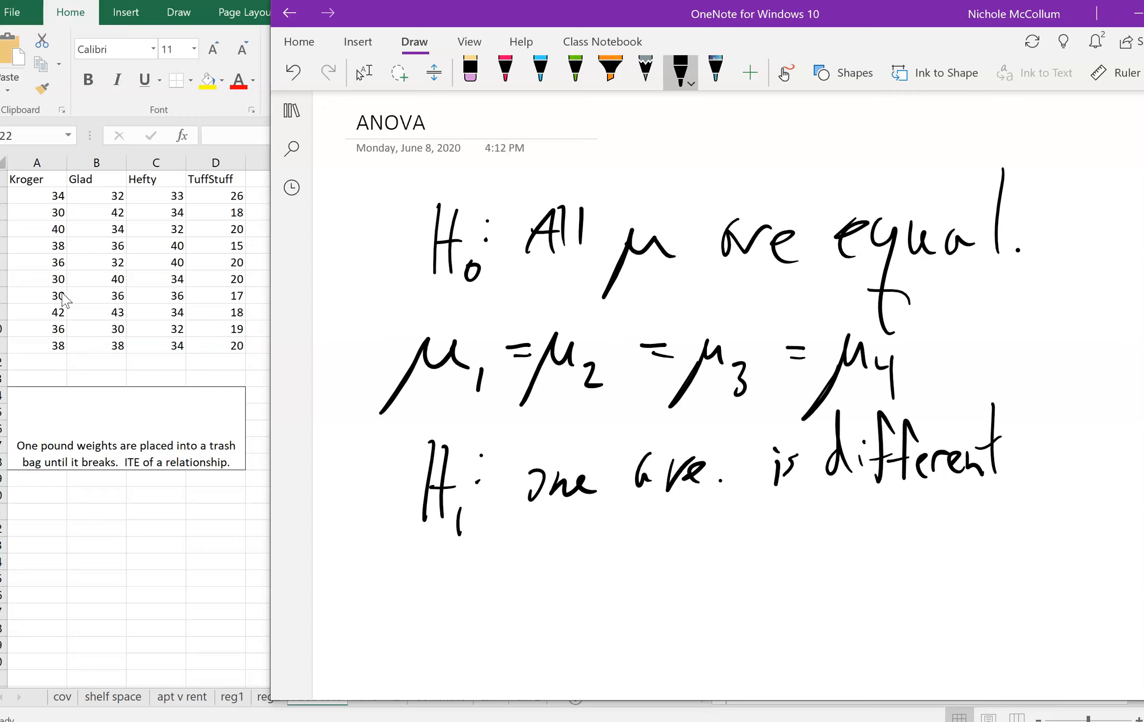
# Thicken the colon dots after the H1 and H0 labels
pyautogui.moveTo(475, 459); pyautogui.dragTo(485, 454)
pyautogui.click(479, 482)
pyautogui.moveTo(490, 231); pyautogui.dragTo(485, 239)
# Handwrite the heading "Assumptions:" below the alternative hypothesis and underline it twice
pyautogui.click(364, 73)
pyautogui.scroll(-5, 544, 350)
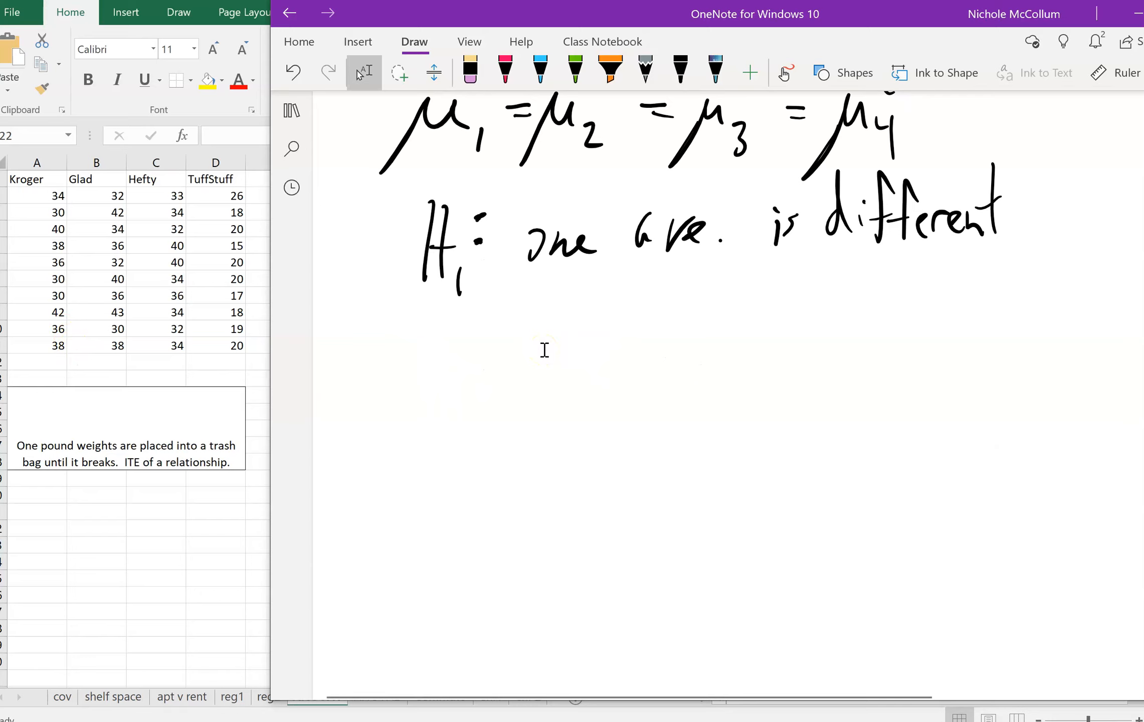
pyautogui.moveTo(376, 412)
pyautogui.mouseDown()
pyautogui.moveTo(383, 399)
pyautogui.moveTo(410, 403)
pyautogui.mouseUp()
pyautogui.moveTo(389, 384); pyautogui.dragTo(533, 381)
pyautogui.moveTo(535, 337)
pyautogui.mouseDown()
pyautogui.moveTo(541, 390)
pyautogui.moveTo(549, 351)
pyautogui.mouseUp()
pyautogui.moveTo(551, 370); pyautogui.dragTo(550, 389)
pyautogui.moveTo(557, 366)
pyautogui.mouseDown()
pyautogui.moveTo(570, 362)
pyautogui.moveTo(582, 385)
pyautogui.mouseUp()
pyautogui.moveTo(596, 361)
pyautogui.mouseDown()
pyautogui.moveTo(594, 385)
pyautogui.moveTo(506, 416)
pyautogui.moveTo(374, 423)
pyautogui.mouseUp()
pyautogui.moveTo(595, 424); pyautogui.dragTo(389, 436)
# Handwrite an arrow with "1) random" as the first item under the Assumptions heading
pyautogui.scroll(-3, 544, 349)
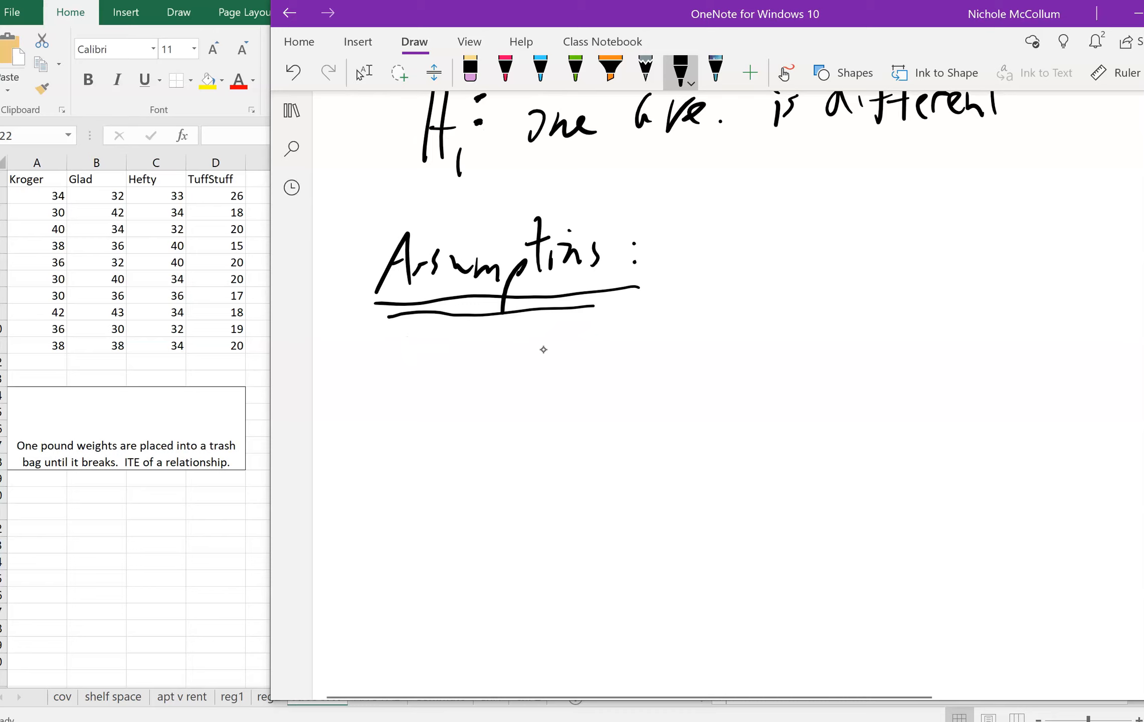
pyautogui.moveTo(425, 373)
pyautogui.mouseDown()
pyautogui.moveTo(464, 371)
pyautogui.moveTo(462, 396)
pyautogui.mouseUp()
pyautogui.moveTo(497, 347)
pyautogui.mouseDown()
pyautogui.moveTo(494, 387)
pyautogui.moveTo(507, 394)
pyautogui.moveTo(559, 369)
pyautogui.mouseUp()
pyautogui.click(542, 391)
pyautogui.moveTo(581, 372); pyautogui.dragTo(589, 389)
pyautogui.moveTo(602, 390)
pyautogui.mouseDown()
pyautogui.moveTo(619, 390)
pyautogui.moveTo(634, 338)
pyautogui.moveTo(666, 376)
pyautogui.mouseUp()
pyautogui.moveTo(684, 369); pyautogui.dragTo(722, 396)
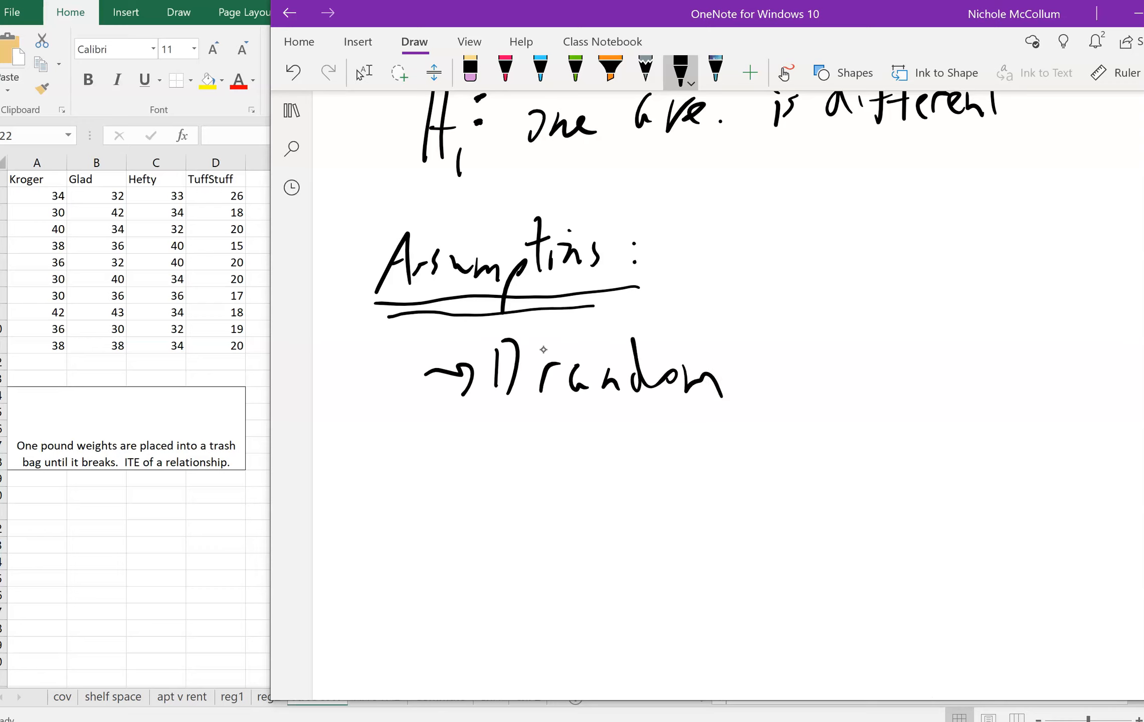
pyautogui.press('Escape')
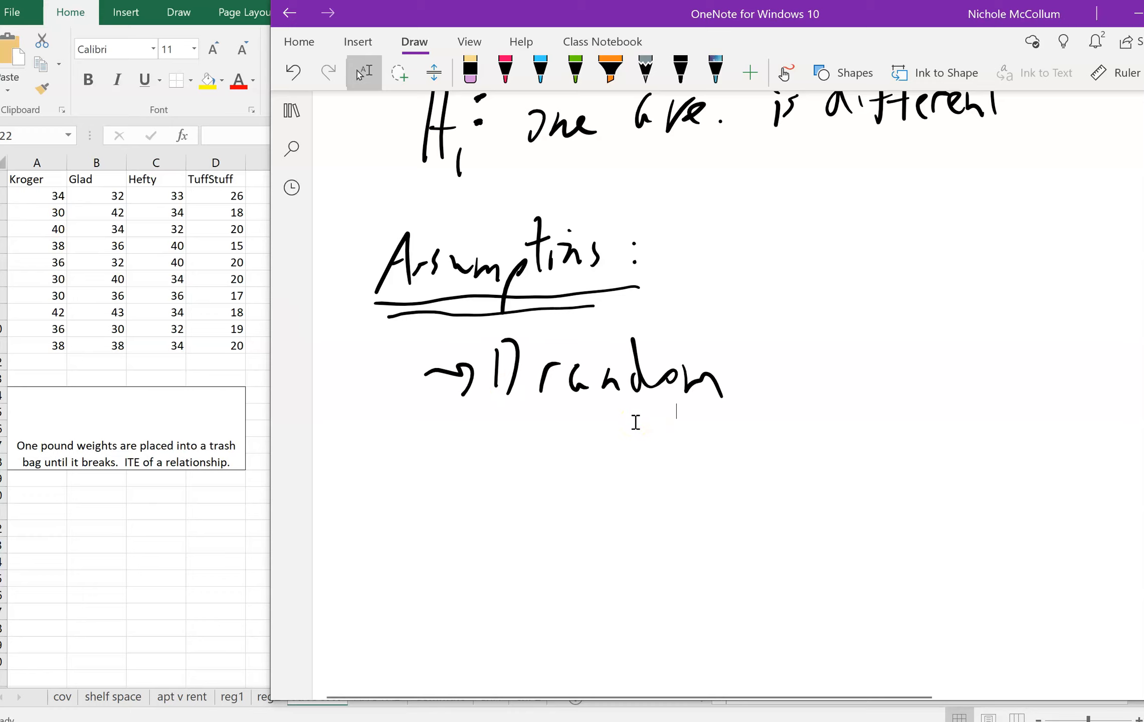
# Handwrite an arrow with "normality" as the second item in the assumptions list
pyautogui.moveTo(424, 455); pyautogui.dragTo(458, 451)
pyautogui.moveTo(445, 443)
pyautogui.mouseDown()
pyautogui.moveTo(459, 452)
pyautogui.moveTo(451, 479)
pyautogui.mouseUp()
pyautogui.moveTo(475, 447); pyautogui.dragTo(471, 485)
pyautogui.moveTo(475, 469)
pyautogui.mouseDown()
pyautogui.moveTo(493, 477)
pyautogui.moveTo(507, 446)
pyautogui.moveTo(533, 447)
pyautogui.mouseUp()
pyautogui.moveTo(530, 474)
pyautogui.mouseDown()
pyautogui.moveTo(547, 458)
pyautogui.moveTo(595, 473)
pyautogui.mouseUp()
pyautogui.moveTo(605, 415); pyautogui.dragTo(601, 474)
pyautogui.moveTo(621, 464); pyautogui.dragTo(621, 471)
pyautogui.moveTo(636, 419); pyautogui.dragTo(645, 466)
pyautogui.moveTo(629, 443)
pyautogui.mouseDown()
pyautogui.moveTo(655, 436)
pyautogui.moveTo(661, 499)
pyautogui.mouseUp()
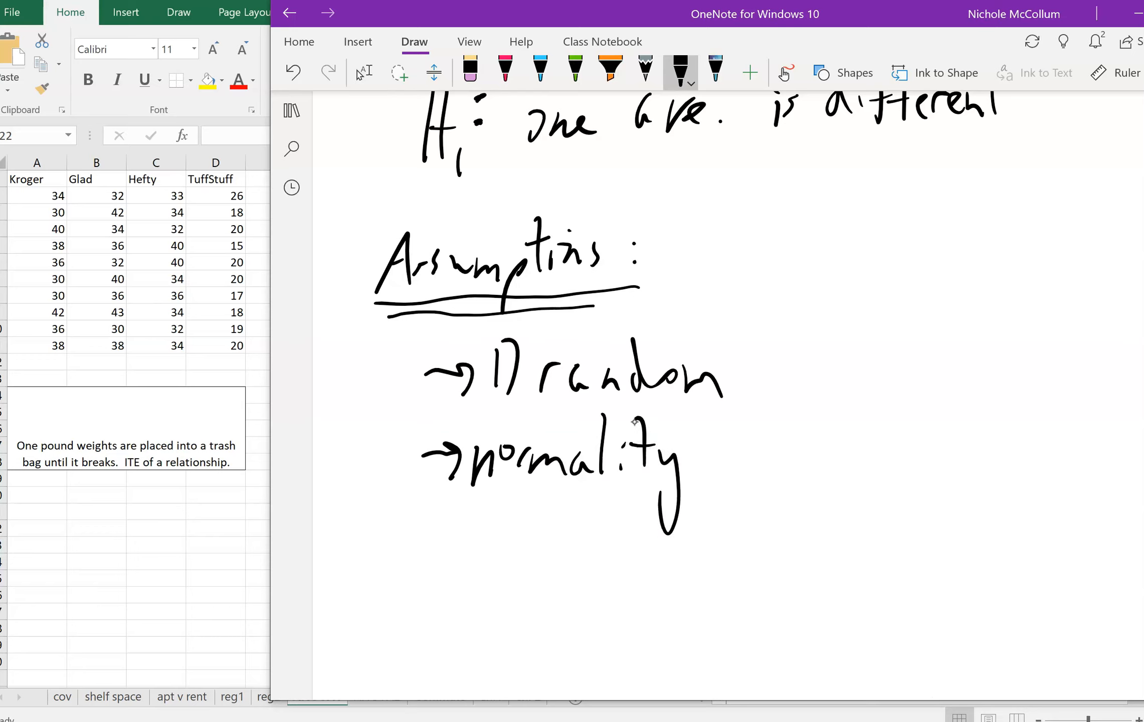
# Erase the "1)" in front of "random" and return to the black pen
pyautogui.click(470, 73)
pyautogui.moveTo(518, 361); pyautogui.dragTo(496, 369)
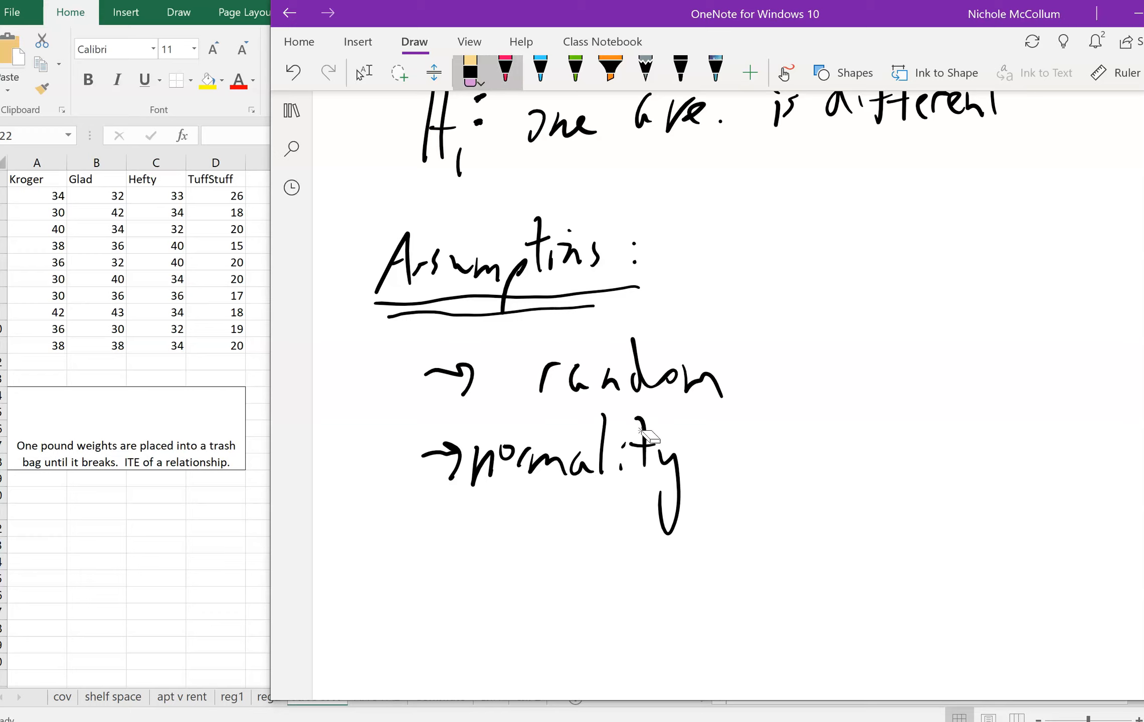
pyautogui.click(681, 73)
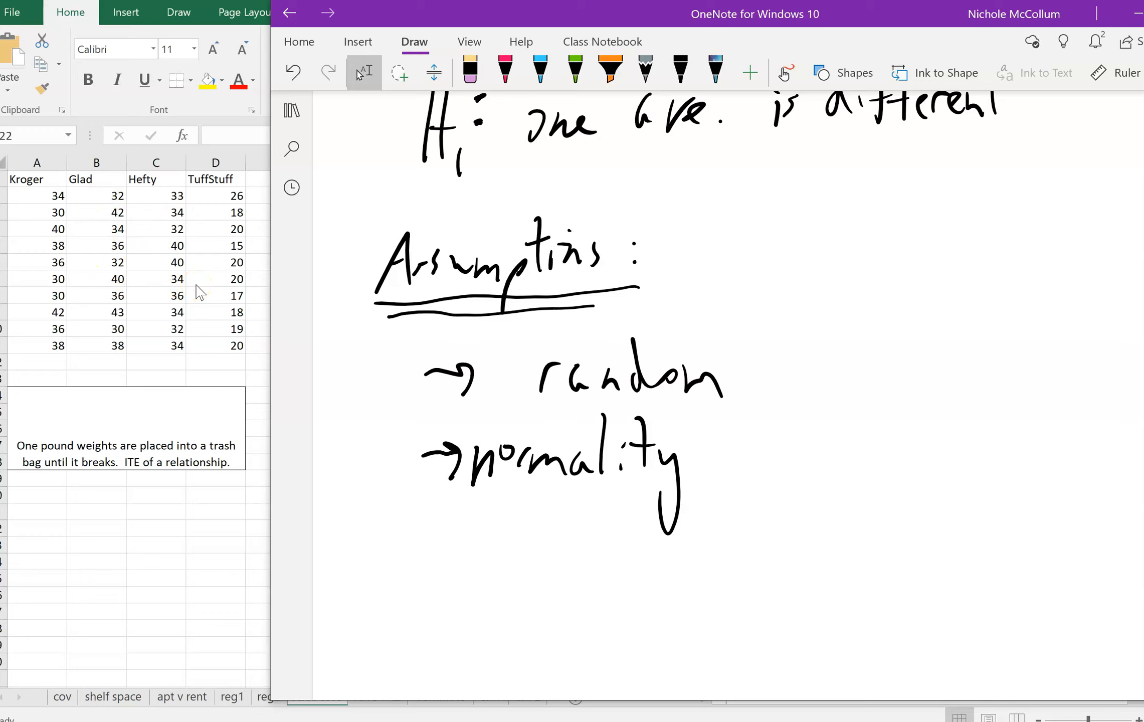
# Handwrite an indented arrow with "Kruskal-Wallis rank" as a sub-item below "normality"
pyautogui.moveTo(576, 540)
pyautogui.mouseDown()
pyautogui.moveTo(628, 529)
pyautogui.moveTo(621, 565)
pyautogui.mouseUp()
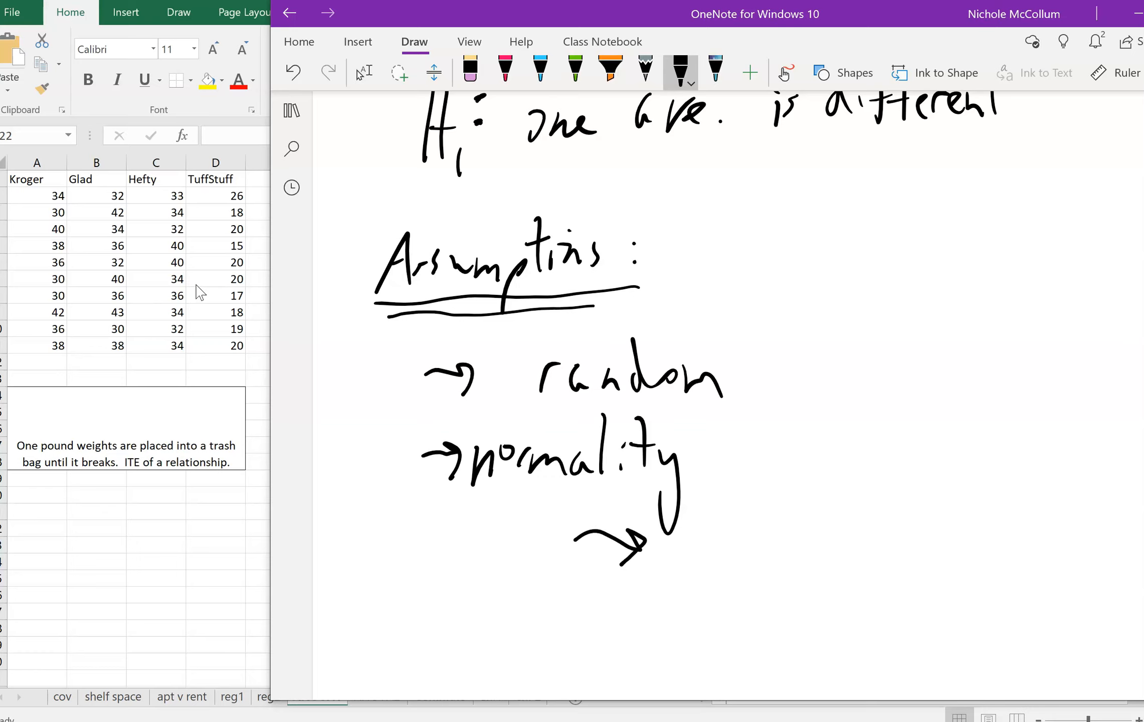
pyautogui.moveTo(677, 496)
pyautogui.mouseDown()
pyautogui.moveTo(677, 566)
pyautogui.moveTo(700, 571)
pyautogui.moveTo(710, 538)
pyautogui.mouseUp()
pyautogui.moveTo(718, 540); pyautogui.dragTo(744, 571)
pyautogui.moveTo(767, 496); pyautogui.dragTo(764, 566)
pyautogui.moveTo(783, 524); pyautogui.dragTo(782, 564)
pyautogui.moveTo(795, 540); pyautogui.dragTo(802, 565)
pyautogui.moveTo(810, 503); pyautogui.dragTo(804, 551)
pyautogui.moveTo(836, 539); pyautogui.dragTo(817, 543)
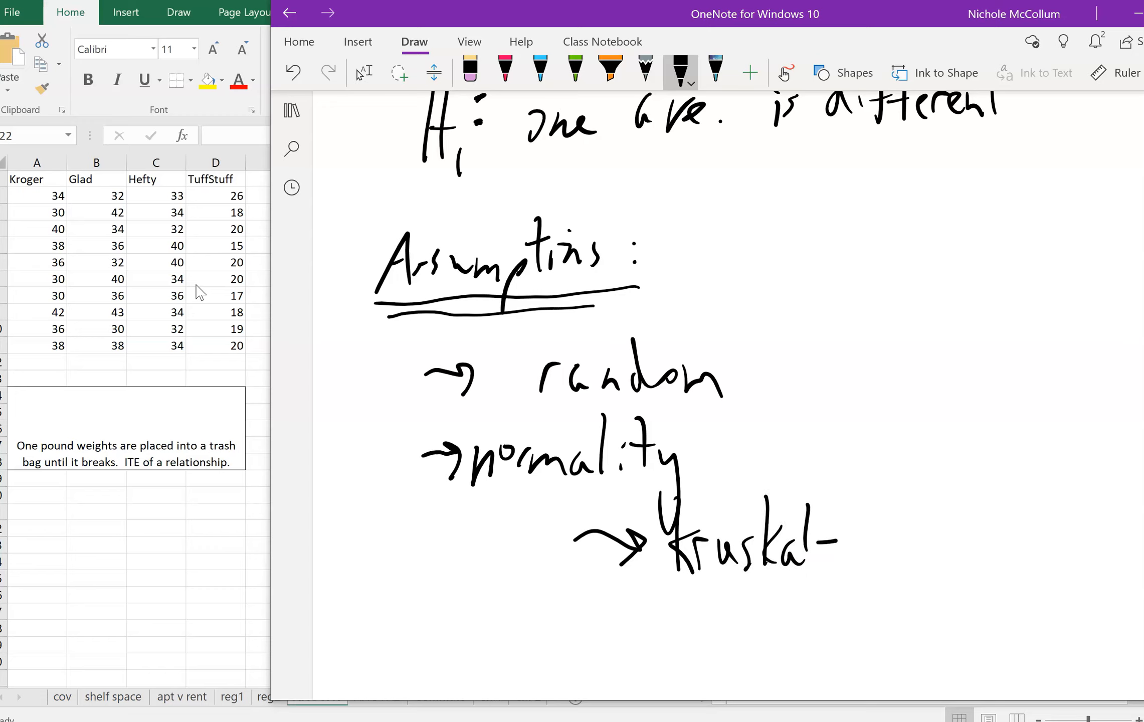
pyautogui.moveTo(847, 498); pyautogui.dragTo(898, 558)
pyautogui.moveTo(906, 490); pyautogui.dragTo(905, 557)
pyautogui.moveTo(917, 500)
pyautogui.mouseDown()
pyautogui.moveTo(917, 558)
pyautogui.moveTo(927, 557)
pyautogui.mouseUp()
pyautogui.moveTo(947, 530)
pyautogui.mouseDown()
pyautogui.moveTo(949, 565)
pyautogui.moveTo(932, 519)
pyautogui.mouseUp()
pyautogui.moveTo(993, 559)
pyautogui.mouseDown()
pyautogui.moveTo(1004, 537)
pyautogui.moveTo(1042, 554)
pyautogui.mouseUp()
pyautogui.moveTo(1045, 482); pyautogui.dragTo(1048, 551)
pyautogui.moveTo(1065, 508); pyautogui.dragTo(1063, 552)
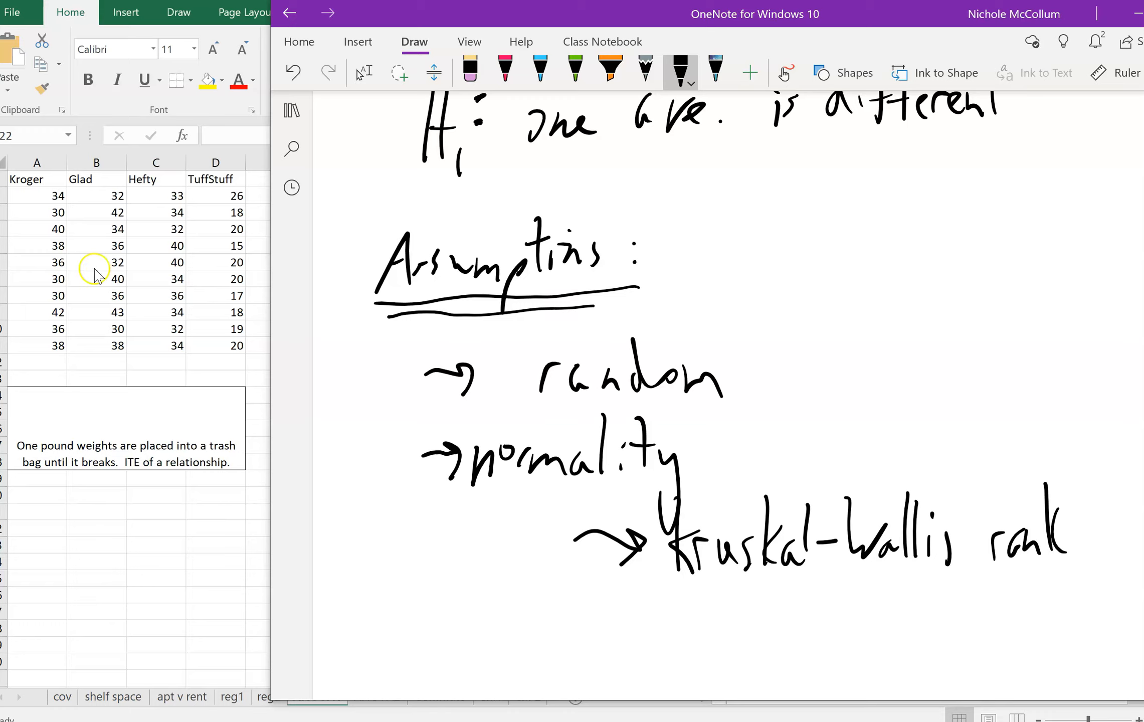
# Handwrite an arrow with "equal variance" as the third item in the assumptions list
pyautogui.click(363, 73)
pyautogui.scroll(-5, 456, 401)
pyautogui.moveTo(417, 404)
pyautogui.mouseDown()
pyautogui.moveTo(469, 400)
pyautogui.moveTo(457, 420)
pyautogui.mouseUp()
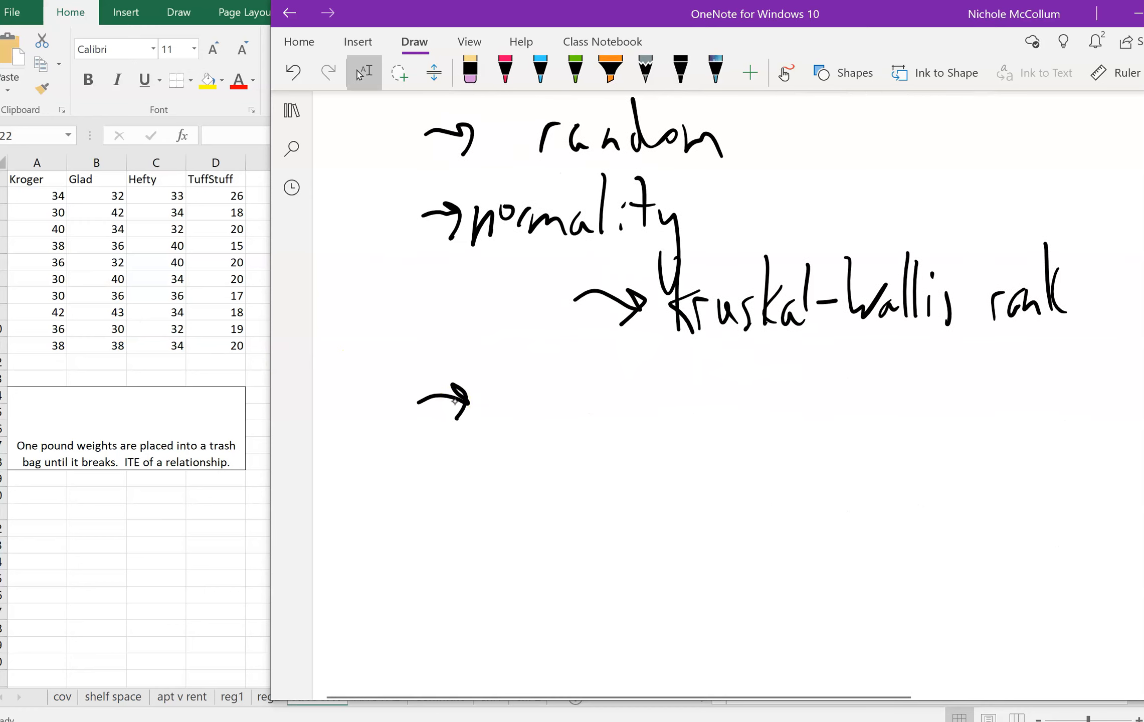
pyautogui.click(681, 73)
pyautogui.moveTo(494, 408)
pyautogui.mouseDown()
pyautogui.moveTo(551, 427)
pyautogui.moveTo(539, 454)
pyautogui.mouseUp()
pyautogui.moveTo(562, 404)
pyautogui.mouseDown()
pyautogui.moveTo(572, 431)
pyautogui.moveTo(583, 412)
pyautogui.mouseUp()
pyautogui.moveTo(602, 415)
pyautogui.mouseDown()
pyautogui.moveTo(591, 430)
pyautogui.moveTo(607, 427)
pyautogui.mouseUp()
pyautogui.moveTo(623, 372)
pyautogui.mouseDown()
pyautogui.moveTo(621, 427)
pyautogui.moveTo(672, 421)
pyautogui.moveTo(694, 436)
pyautogui.mouseUp()
pyautogui.moveTo(699, 436)
pyautogui.mouseDown()
pyautogui.moveTo(717, 415)
pyautogui.moveTo(729, 434)
pyautogui.moveTo(755, 432)
pyautogui.mouseUp()
pyautogui.click(723, 407)
pyautogui.moveTo(764, 432)
pyautogui.mouseDown()
pyautogui.moveTo(773, 413)
pyautogui.moveTo(782, 435)
pyautogui.mouseUp()
pyautogui.moveTo(786, 407)
pyautogui.mouseDown()
pyautogui.moveTo(788, 434)
pyautogui.moveTo(821, 433)
pyautogui.mouseUp()
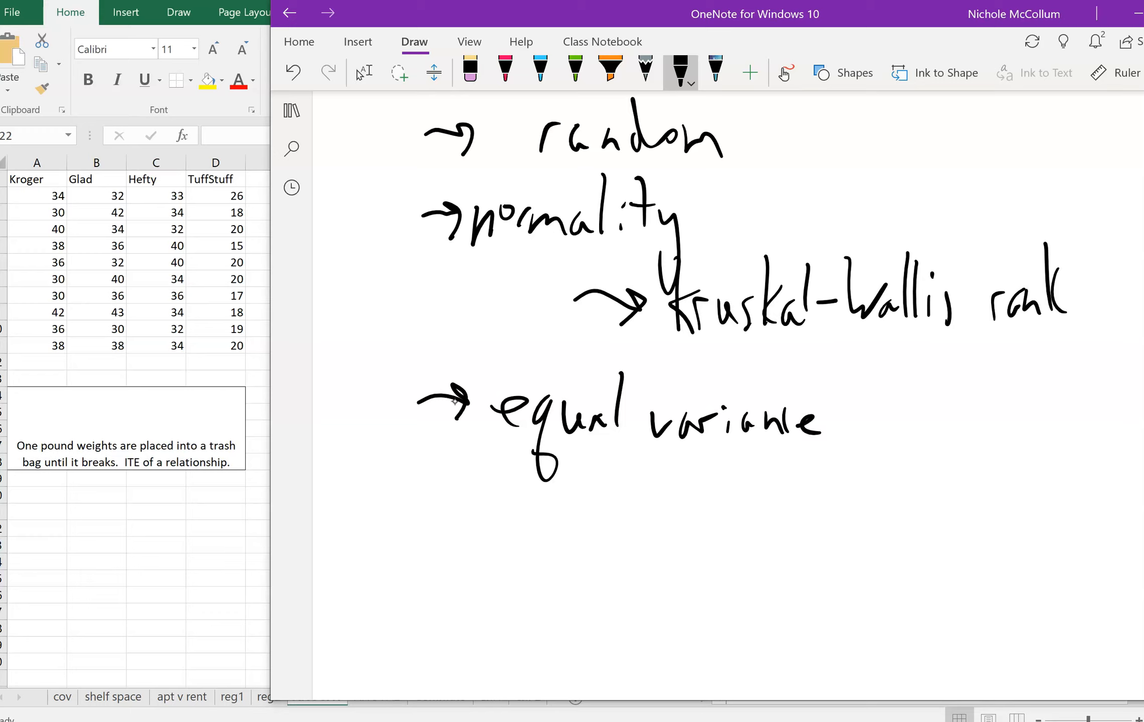
# Handwrite an indented arrow with "Levene test" as a sub-item below "equal variance"
pyautogui.moveTo(623, 508)
pyautogui.mouseDown()
pyautogui.moveTo(674, 505)
pyautogui.moveTo(657, 534)
pyautogui.mouseUp()
pyautogui.moveTo(708, 472)
pyautogui.mouseDown()
pyautogui.moveTo(721, 537)
pyautogui.moveTo(748, 521)
pyautogui.mouseUp()
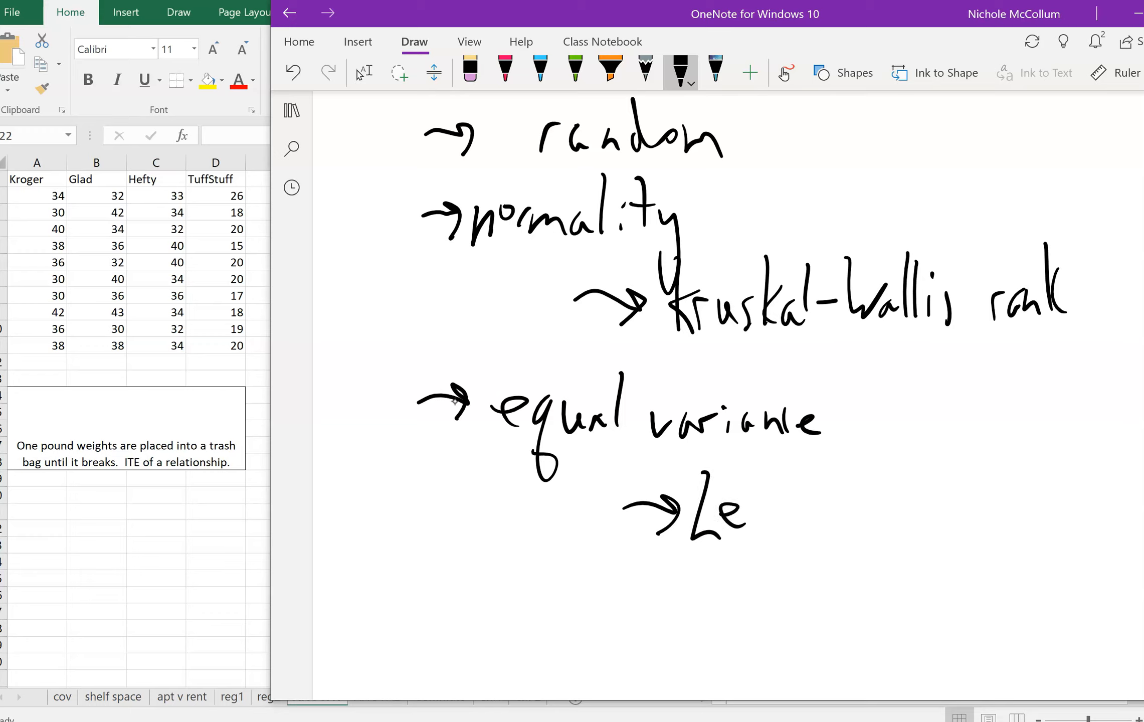
pyautogui.moveTo(754, 503)
pyautogui.mouseDown()
pyautogui.moveTo(842, 501)
pyautogui.moveTo(848, 523)
pyautogui.mouseUp()
pyautogui.moveTo(905, 454)
pyautogui.mouseDown()
pyautogui.moveTo(892, 541)
pyautogui.moveTo(920, 497)
pyautogui.mouseUp()
pyautogui.moveTo(900, 510)
pyautogui.mouseDown()
pyautogui.moveTo(923, 508)
pyautogui.moveTo(925, 527)
pyautogui.mouseUp()
pyautogui.moveTo(959, 456); pyautogui.dragTo(960, 526)
pyautogui.moveTo(939, 502); pyautogui.dragTo(972, 486)
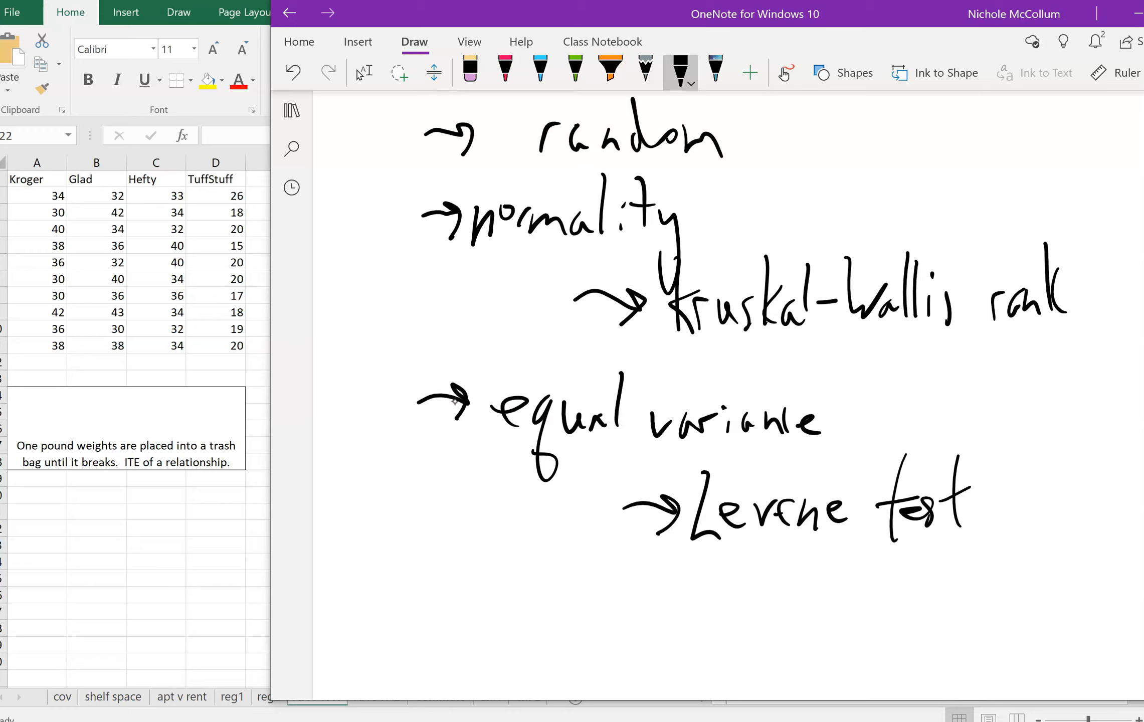
# Underline "Levene test" with the pink-red pen and return to the black pen
pyautogui.doubleClick(505, 70)
pyautogui.click(885, 550)
pyautogui.moveTo(885, 550)
pyautogui.mouseDown()
pyautogui.moveTo(972, 547)
pyautogui.moveTo(689, 555)
pyautogui.mouseUp()
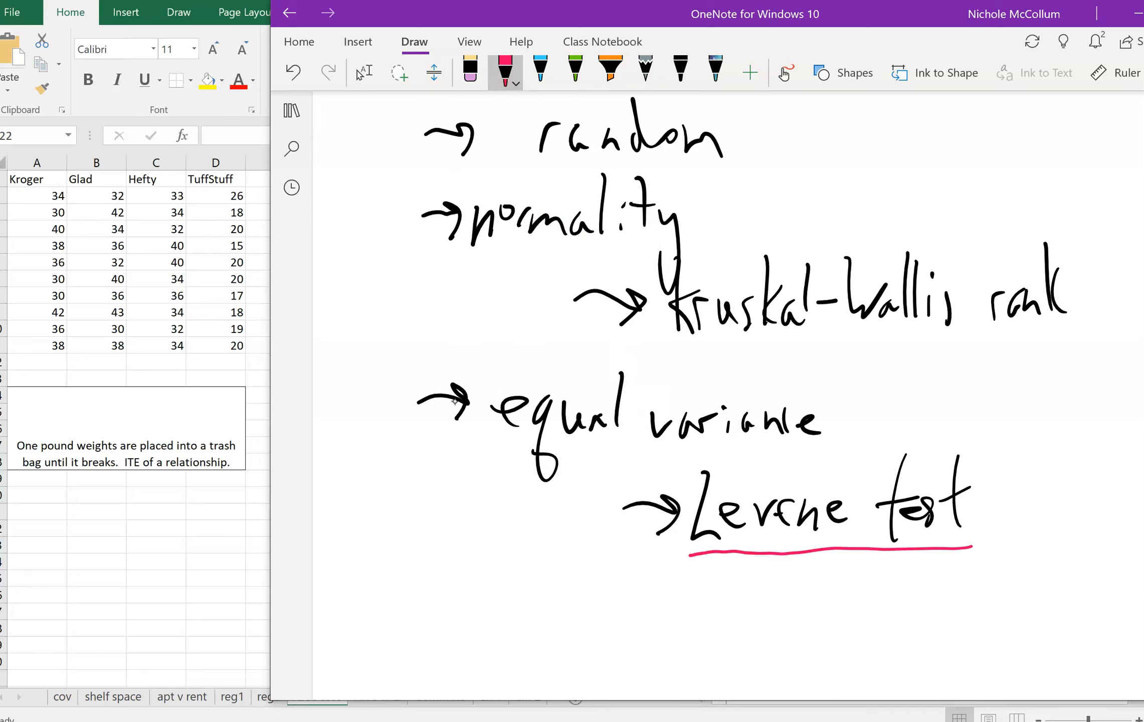
pyautogui.click(680, 71)
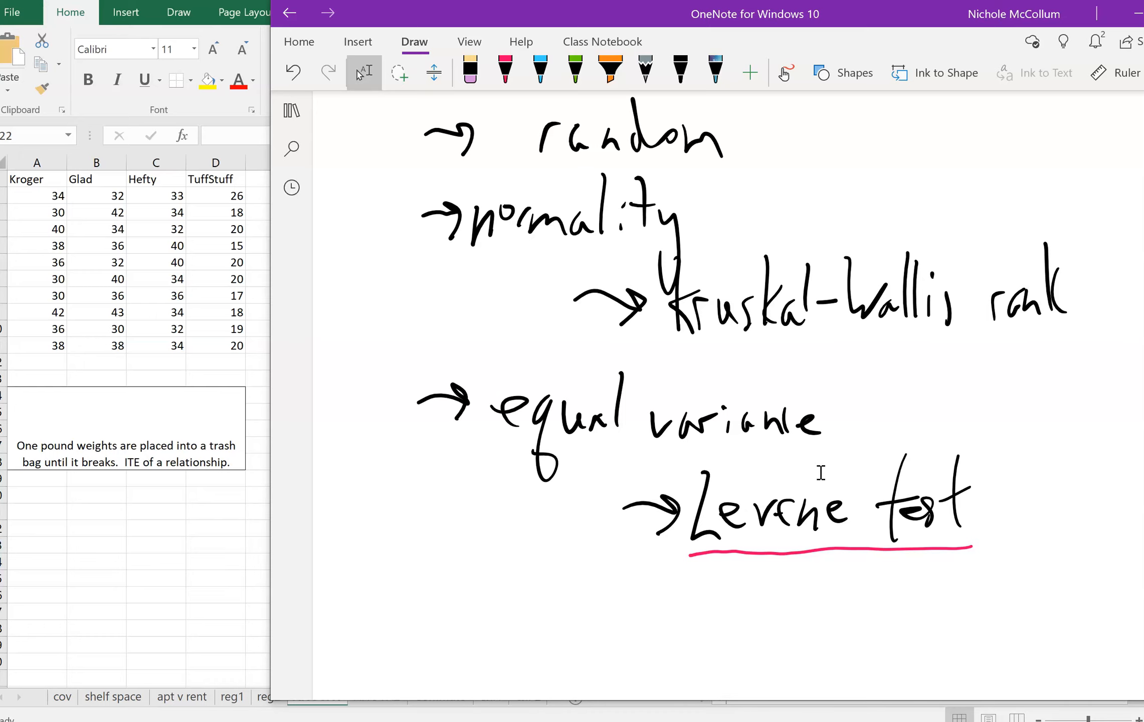
# Review the handwritten assumptions list from "random" through "Levene test"
pyautogui.scroll(3, 821, 472)
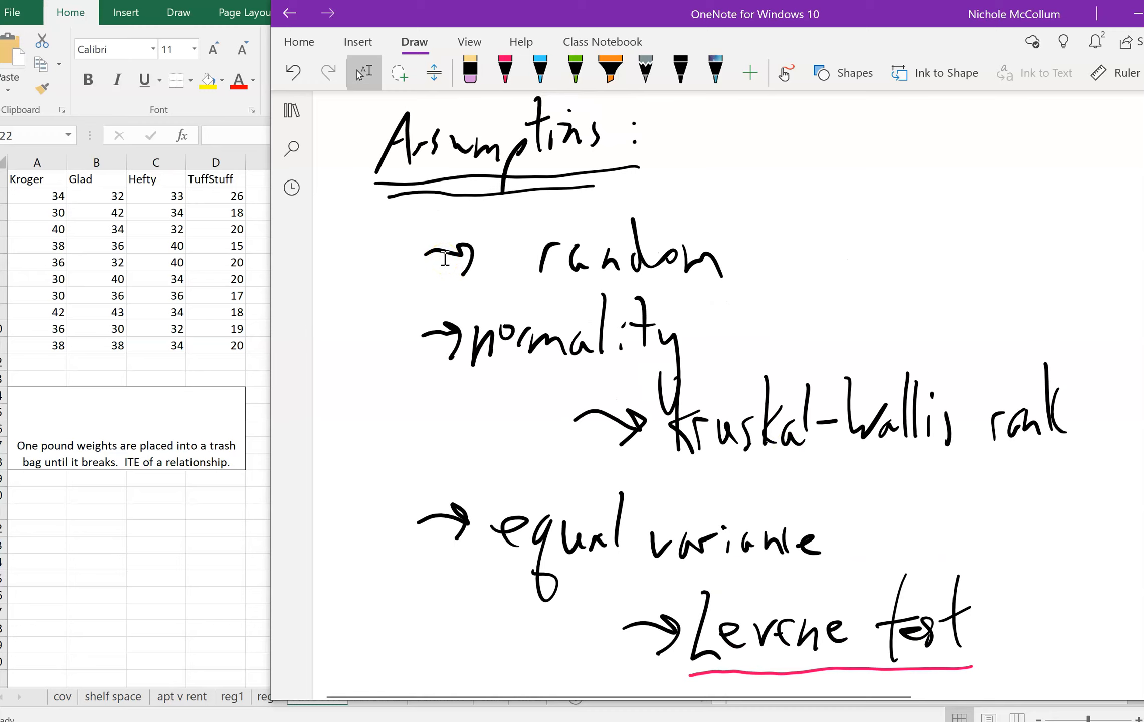
pyautogui.scroll(-3, 445, 258)
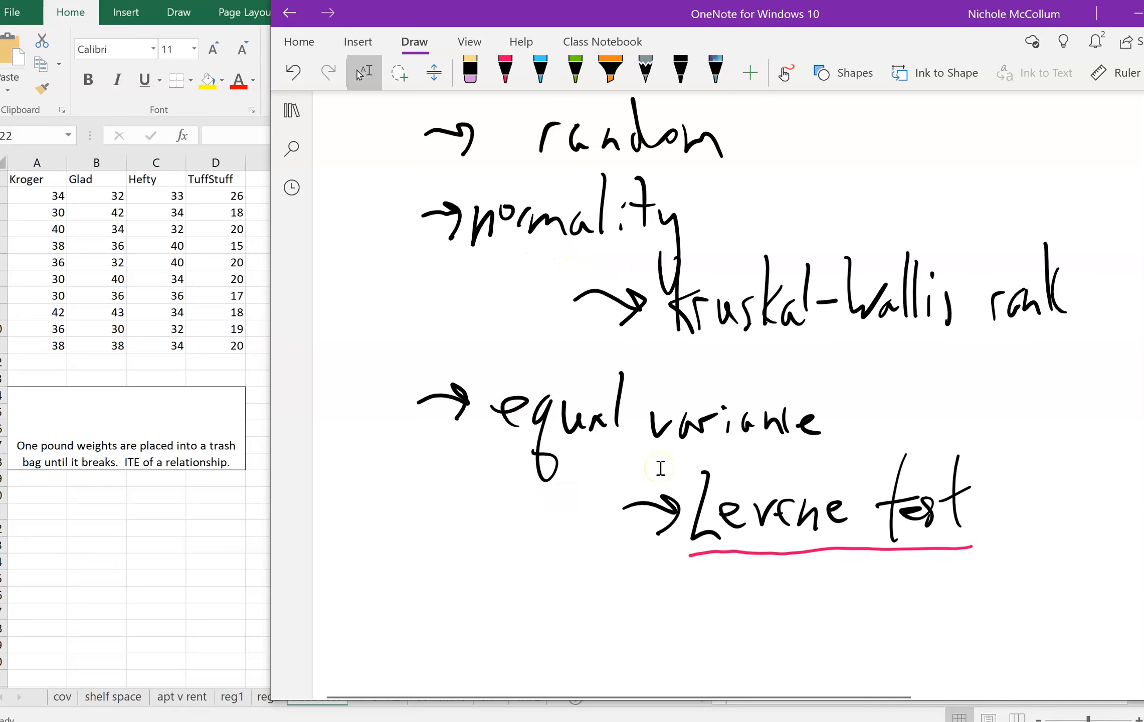
pyautogui.click(563, 286)
pyautogui.scroll(3, 563, 286)
pyautogui.scroll(-3, 611, 372)
pyautogui.click(610, 372)
pyautogui.scroll(-2, 552, 236)
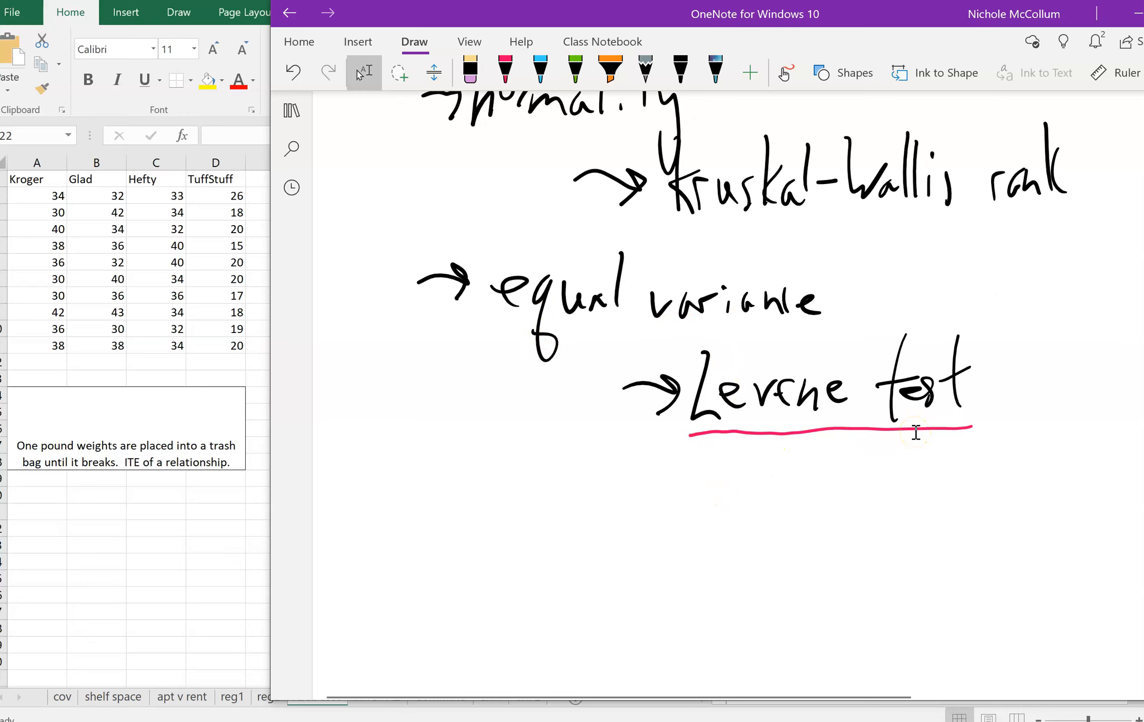
# Draw a black horizontal divider line across the page below "Levene test" and look back over the notes
pyautogui.scroll(-2, 915, 432)
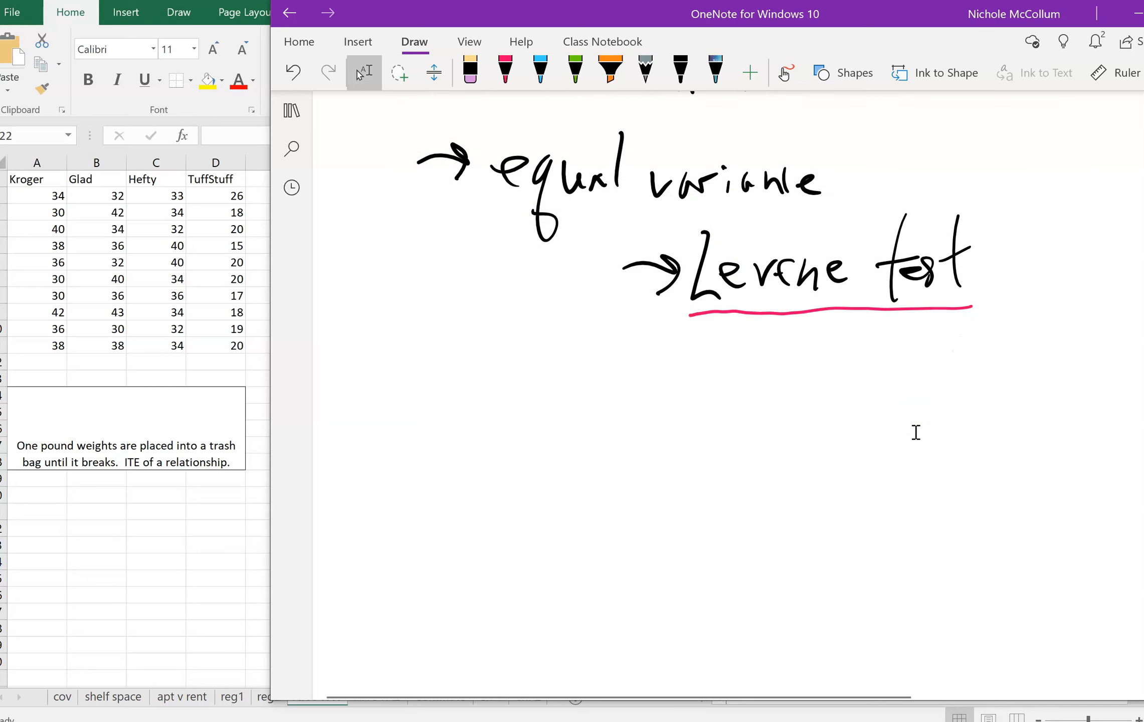
pyautogui.click(681, 73)
pyautogui.moveTo(1143, 387); pyautogui.dragTo(327, 390)
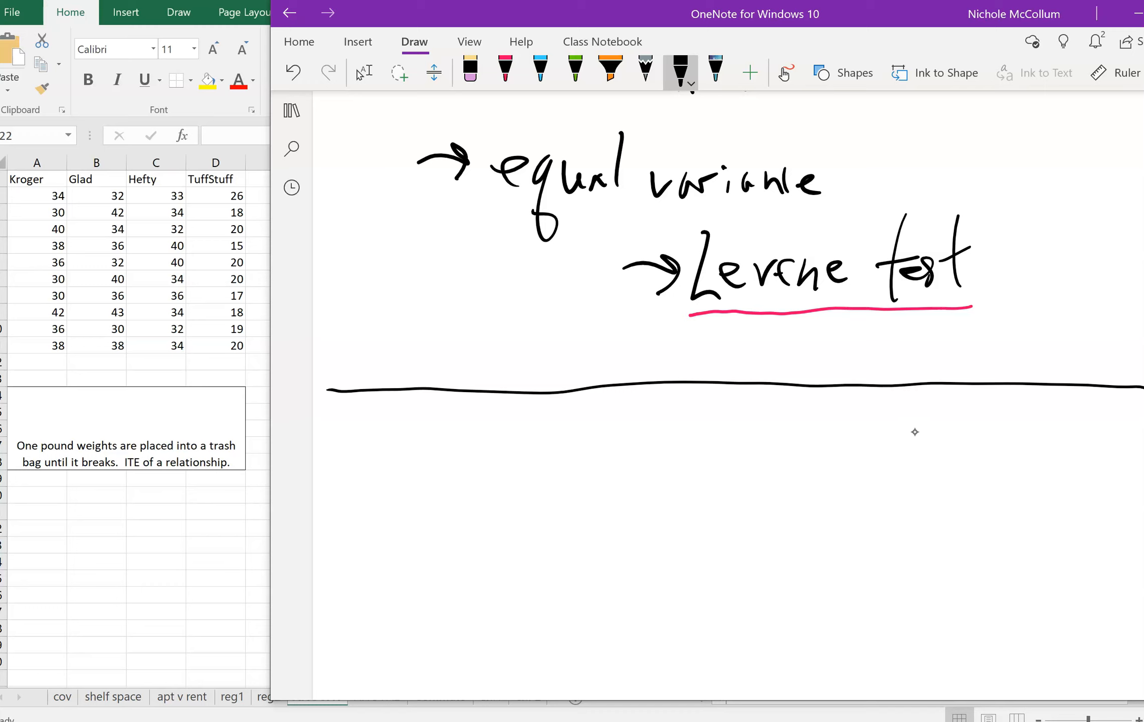
pyautogui.scroll(10, 914, 431)
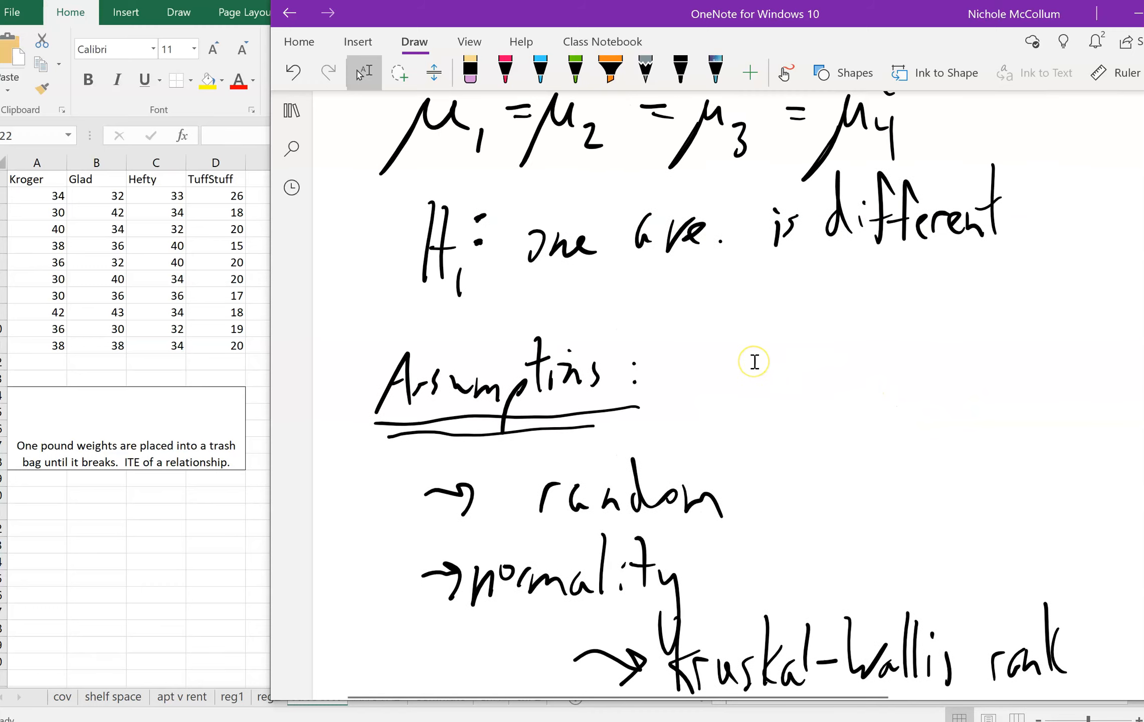
pyautogui.scroll(-10, 755, 362)
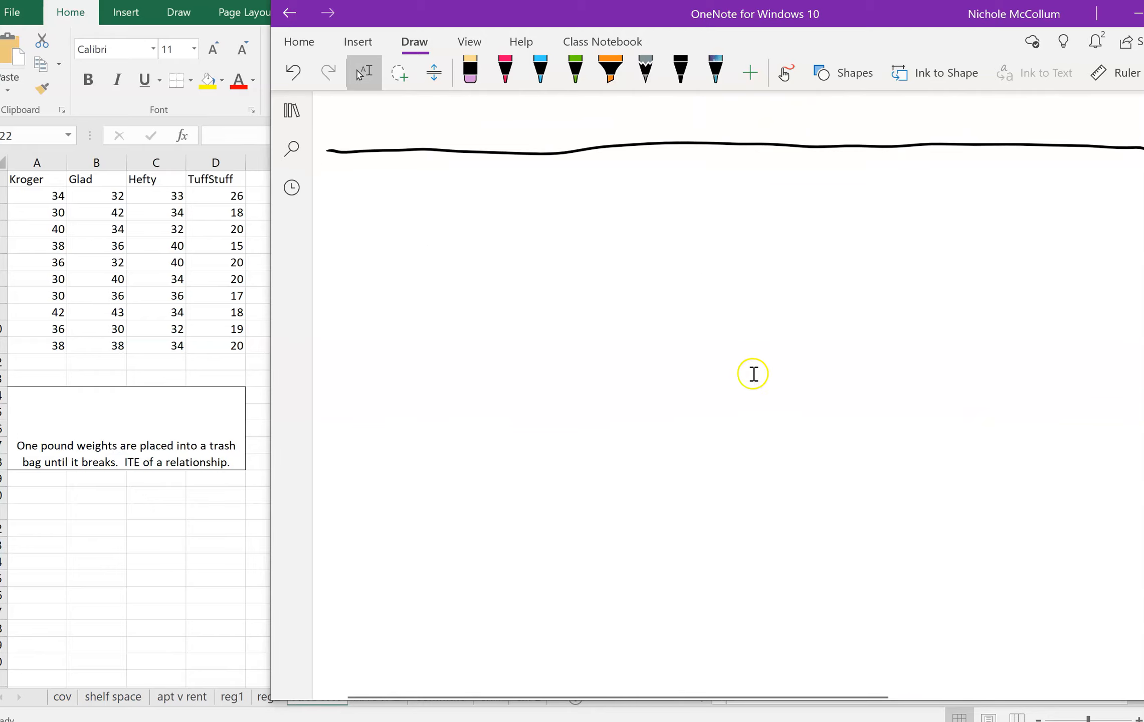
# Switch to the Excel workbook and start the Anova: Single Factor data analysis tool on the ANOVA1 sheet
pyautogui.click(217, 279)
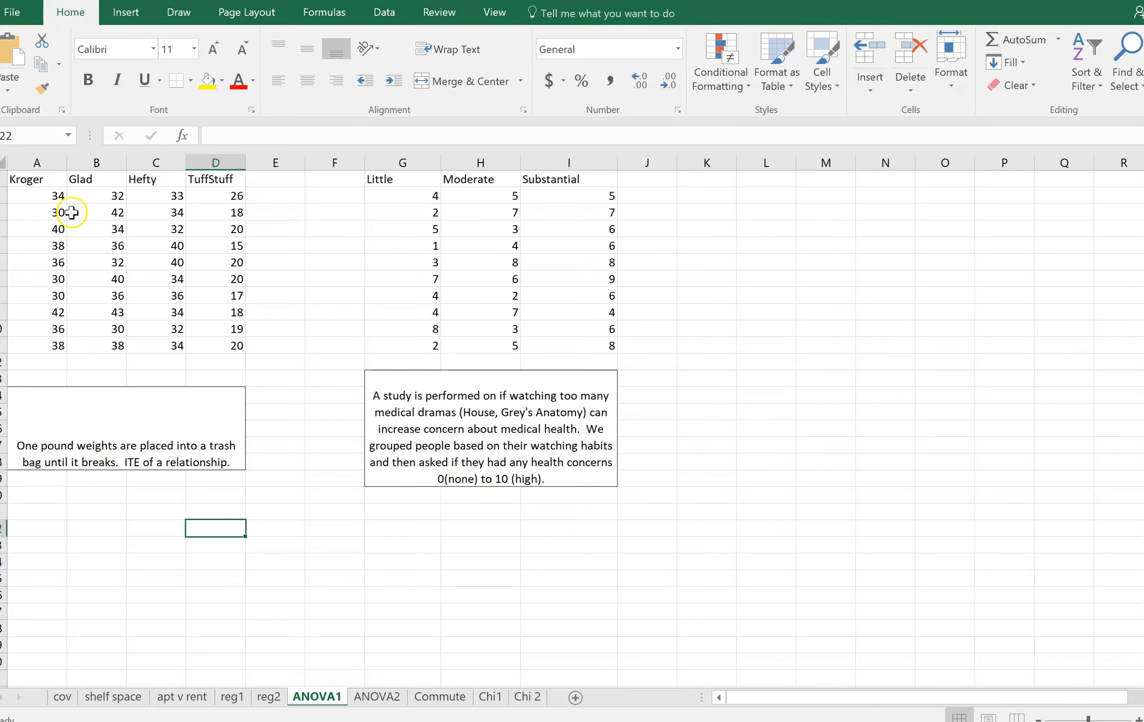
pyautogui.click(377, 15)
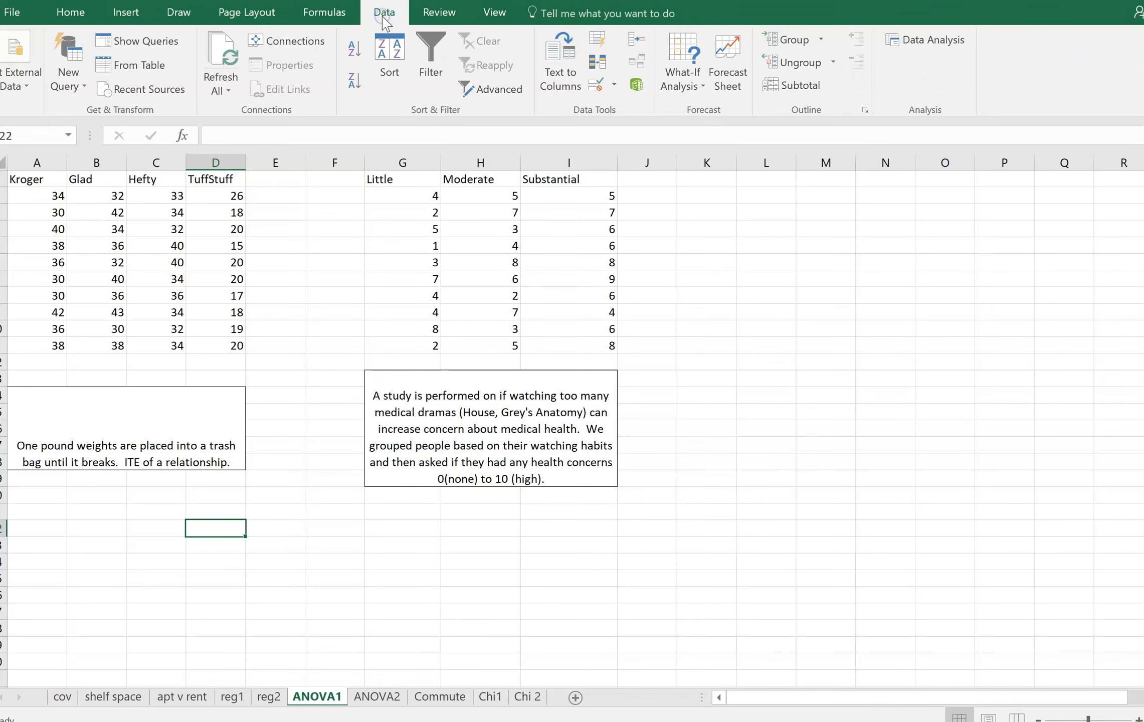
pyautogui.click(931, 40)
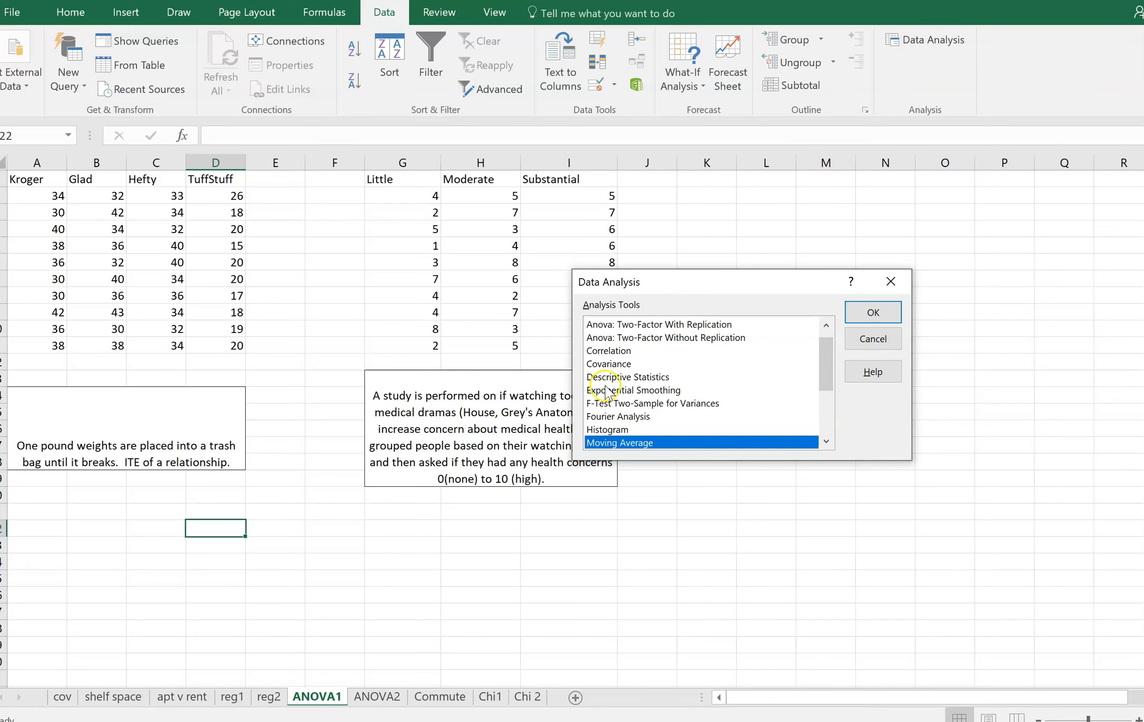
pyautogui.scroll(1, 623, 350)
pyautogui.click(629, 326)
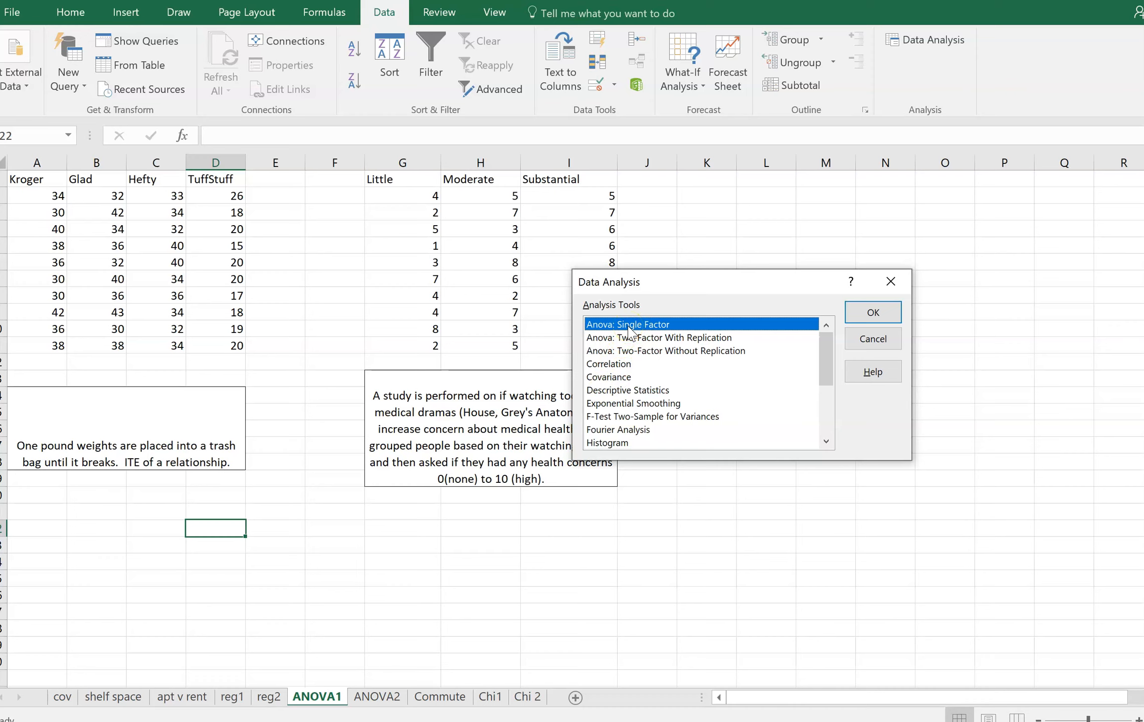
pyautogui.click(871, 312)
# Set the ANOVA input range to $A$1:$D$11, grouped by columns, with labels in the first row
pyautogui.click(743, 283)
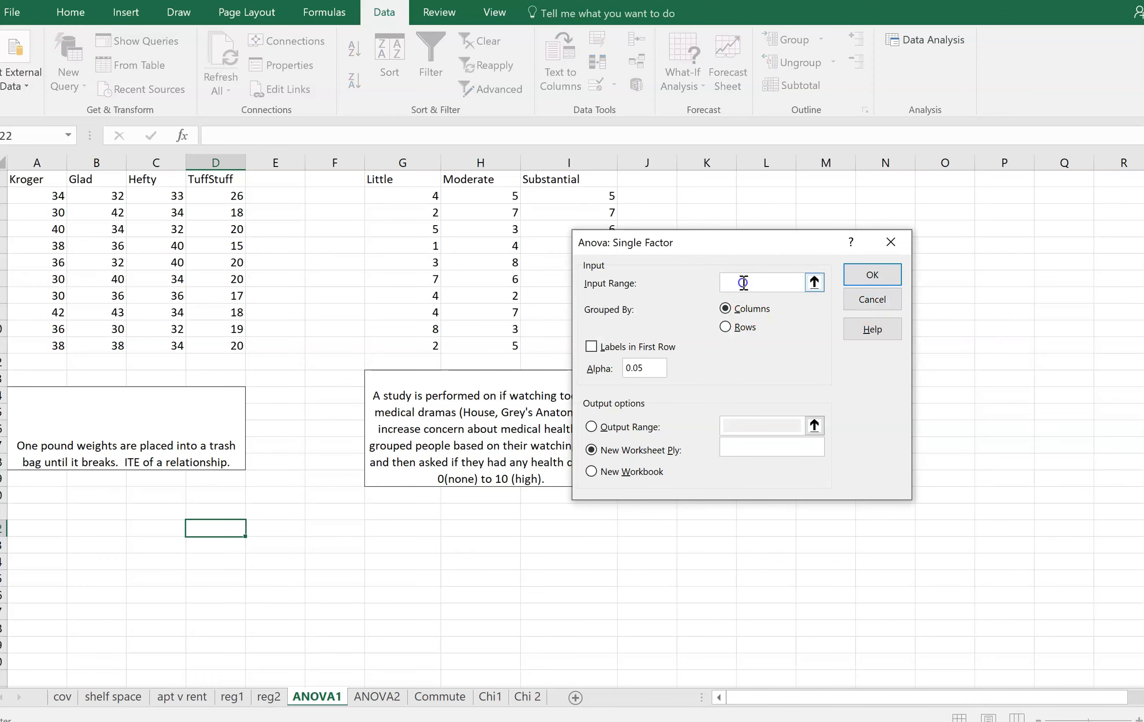
pyautogui.moveTo(36, 179); pyautogui.dragTo(205, 341)
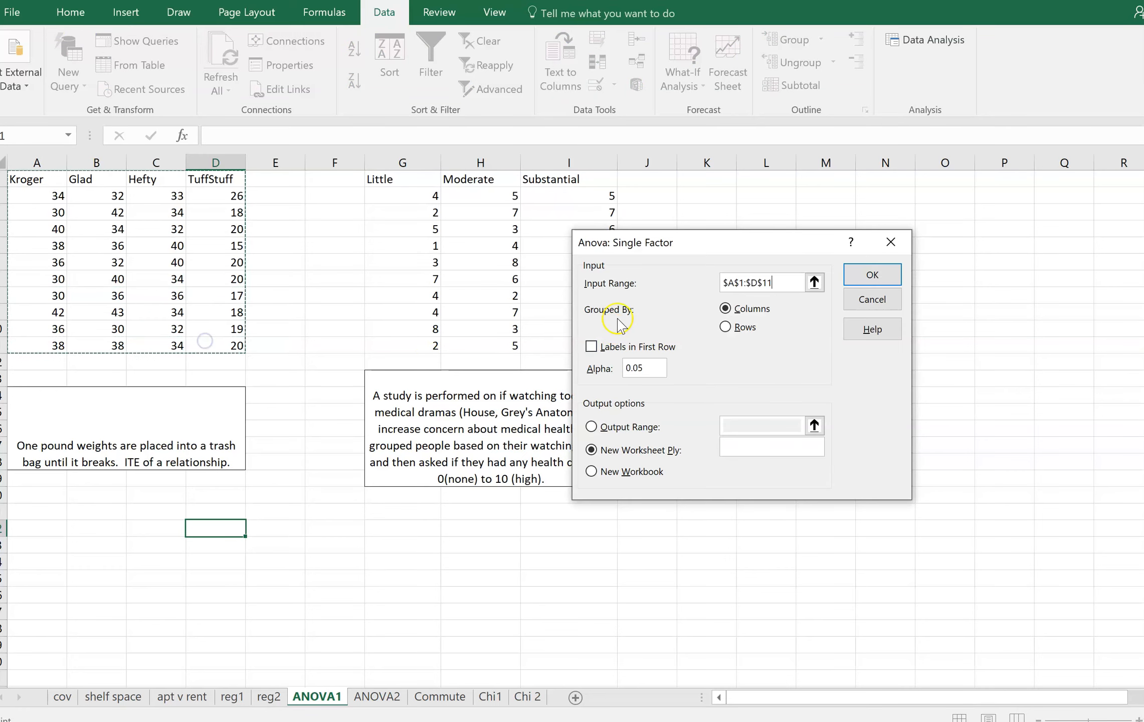
pyautogui.click(591, 347)
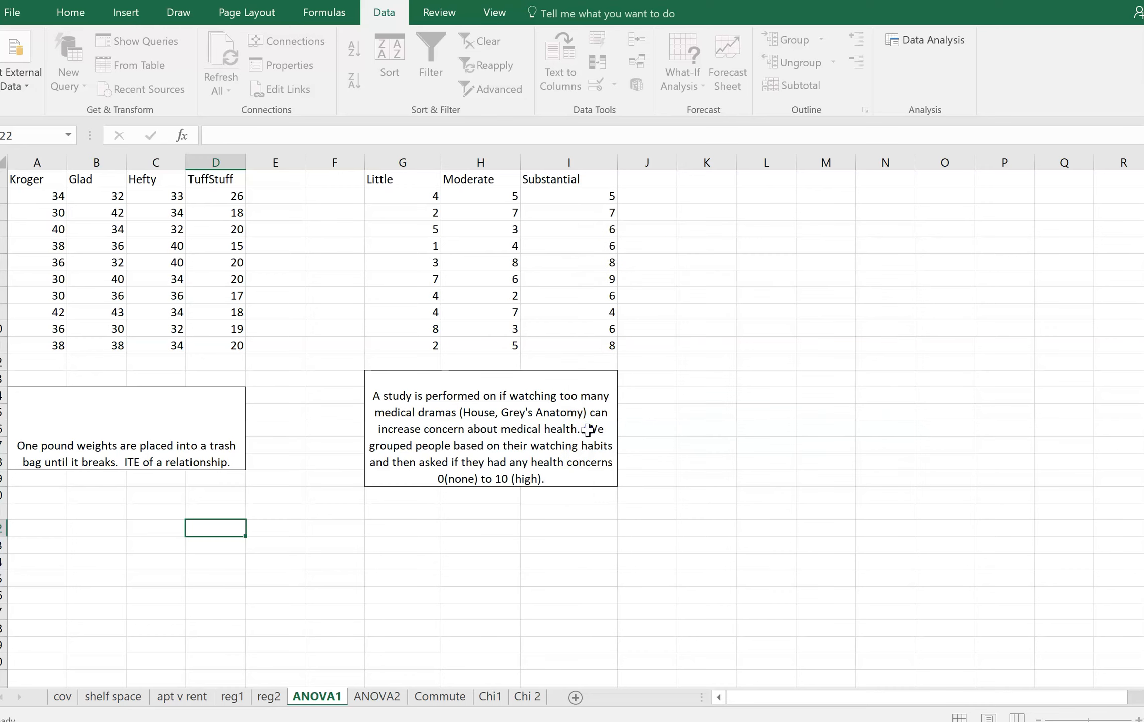
# Send the ANOVA output to $L$1 on the same sheet and run the analysis with alpha 0.05
pyautogui.click(586, 422)
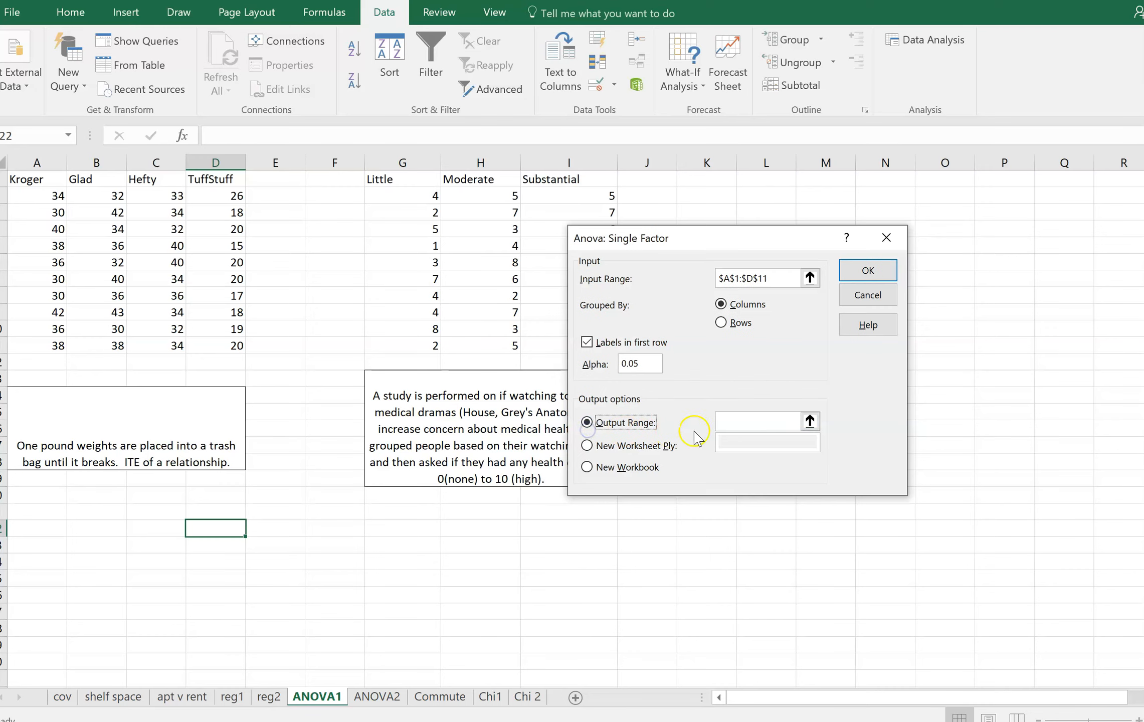
pyautogui.click(733, 423)
pyautogui.click(783, 178)
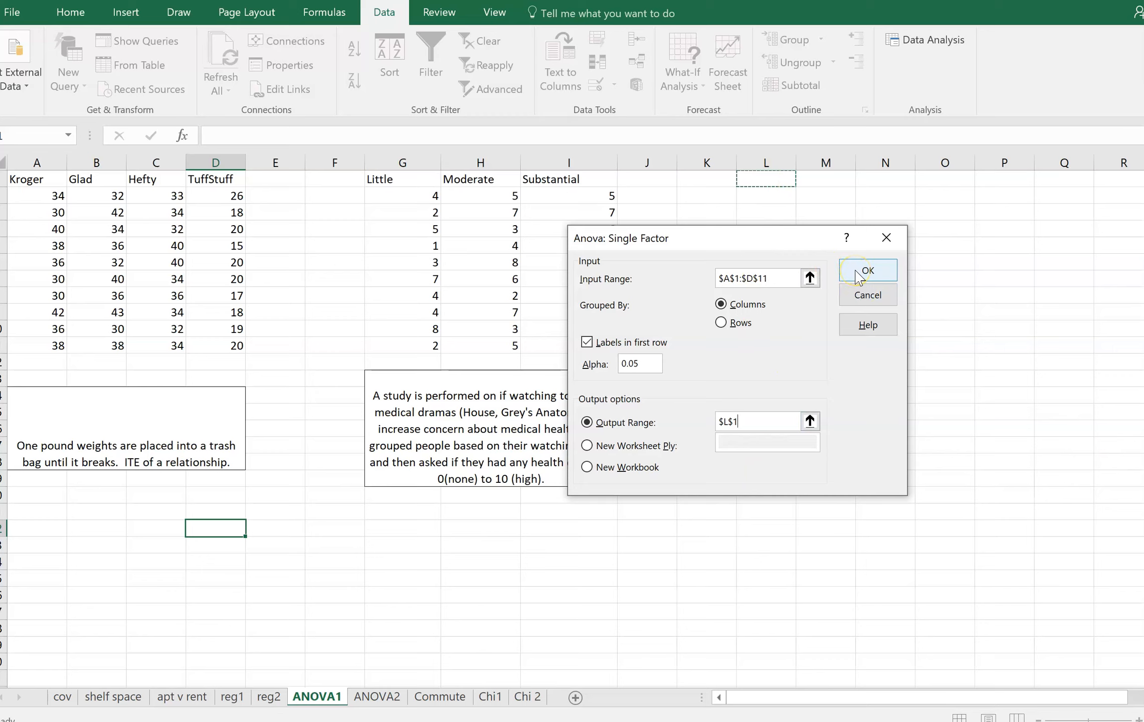
pyautogui.click(728, 279)
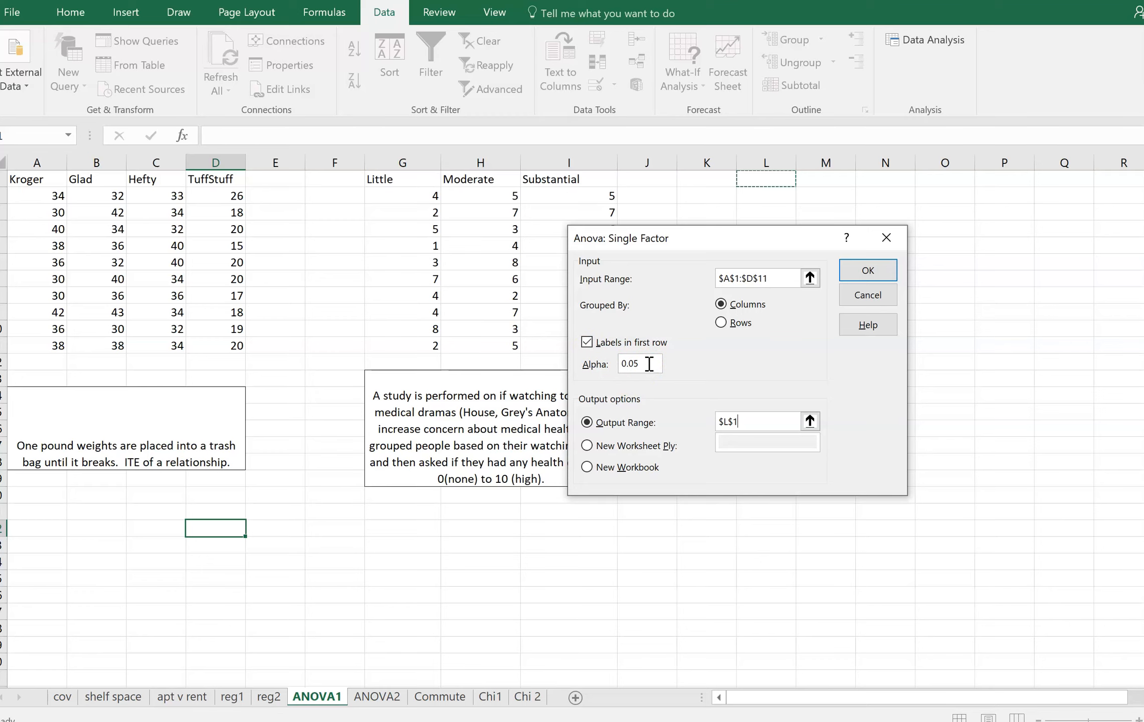
pyautogui.click(868, 266)
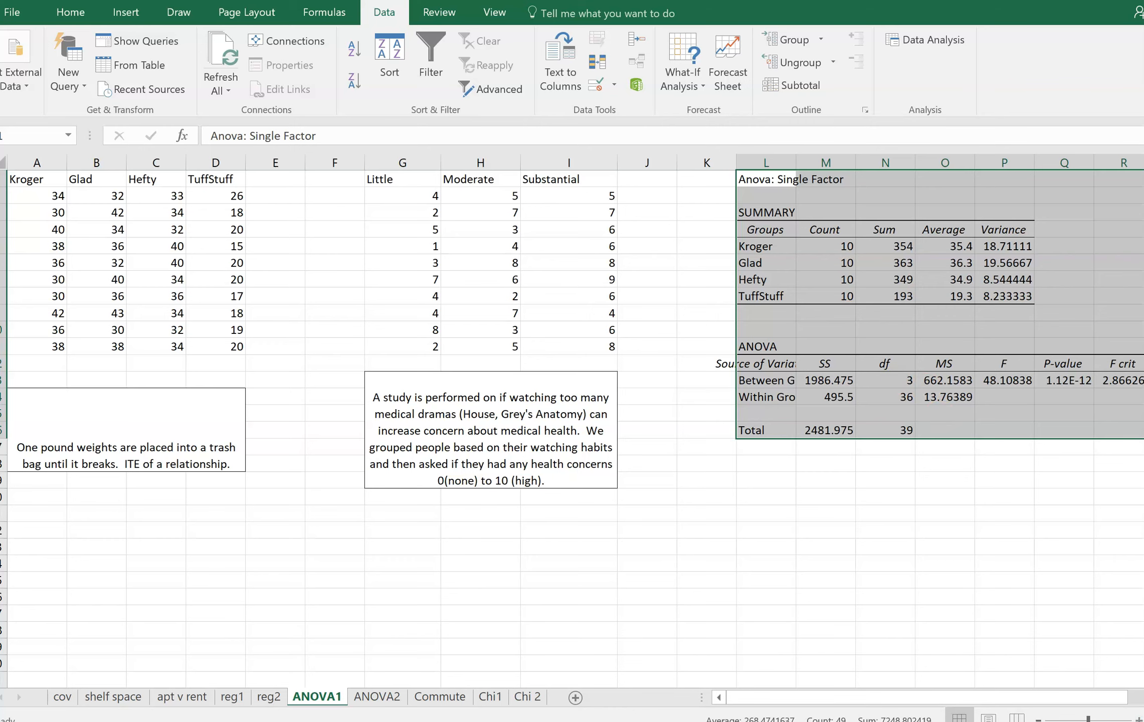
# Autofit column L so the ANOVA output's row labels fit
pyautogui.hscroll(4, 727, 510)
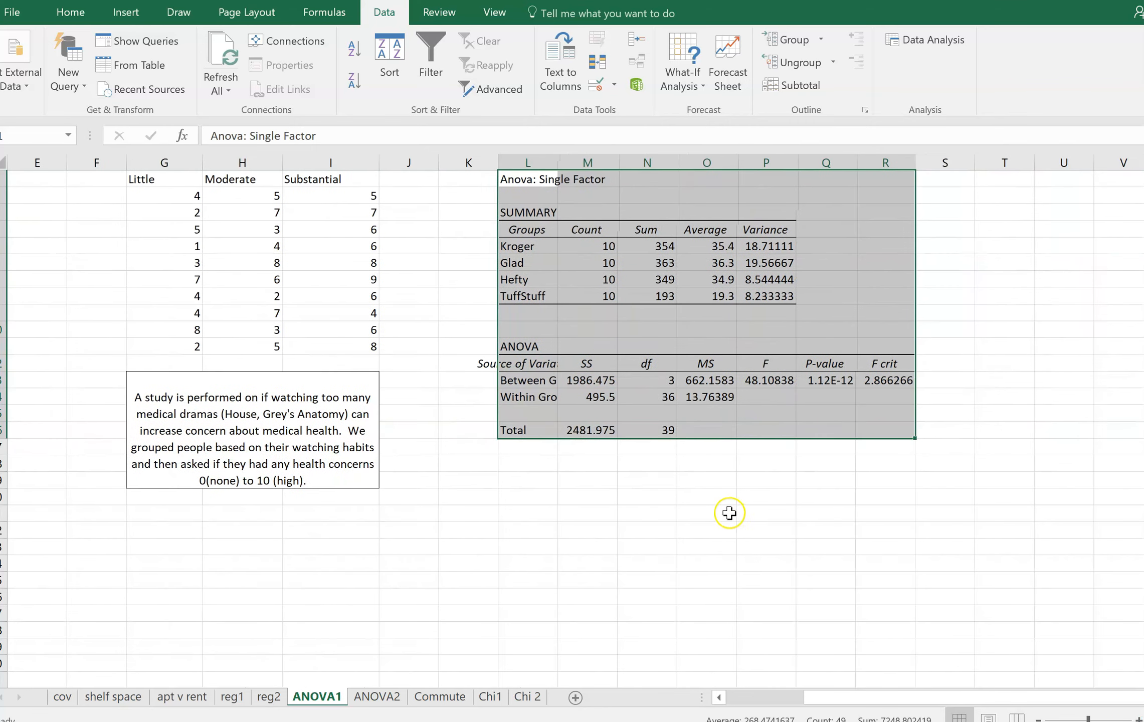
pyautogui.click(716, 510)
pyautogui.doubleClick(557, 162)
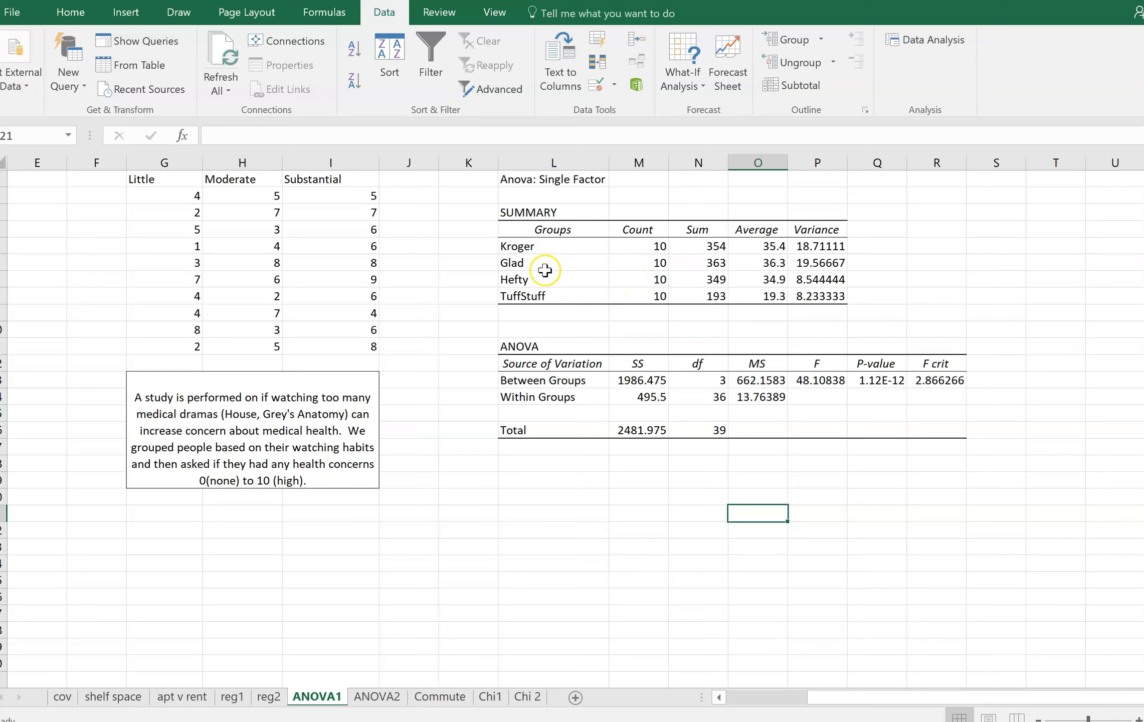
# Hide columns F through J so the trash-bag data and the ANOVA output sit side by side
pyautogui.moveTo(103, 159); pyautogui.dragTo(396, 167)
pyautogui.rightClick(387, 204)
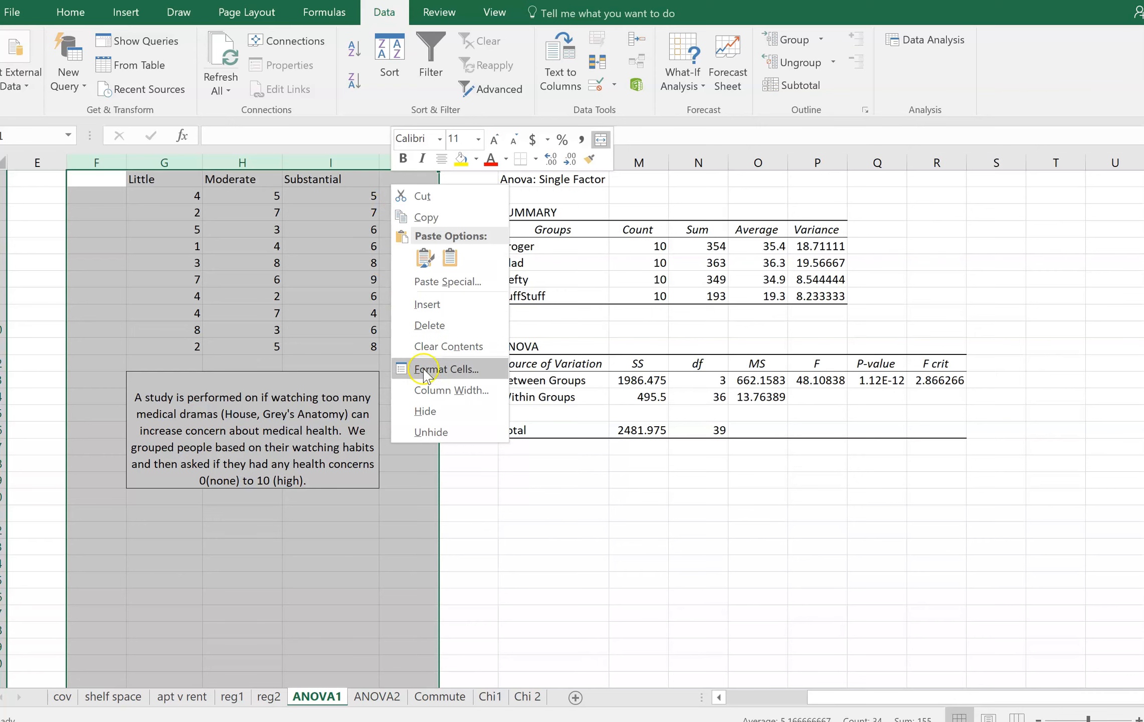
pyautogui.click(426, 410)
pyautogui.click(492, 509)
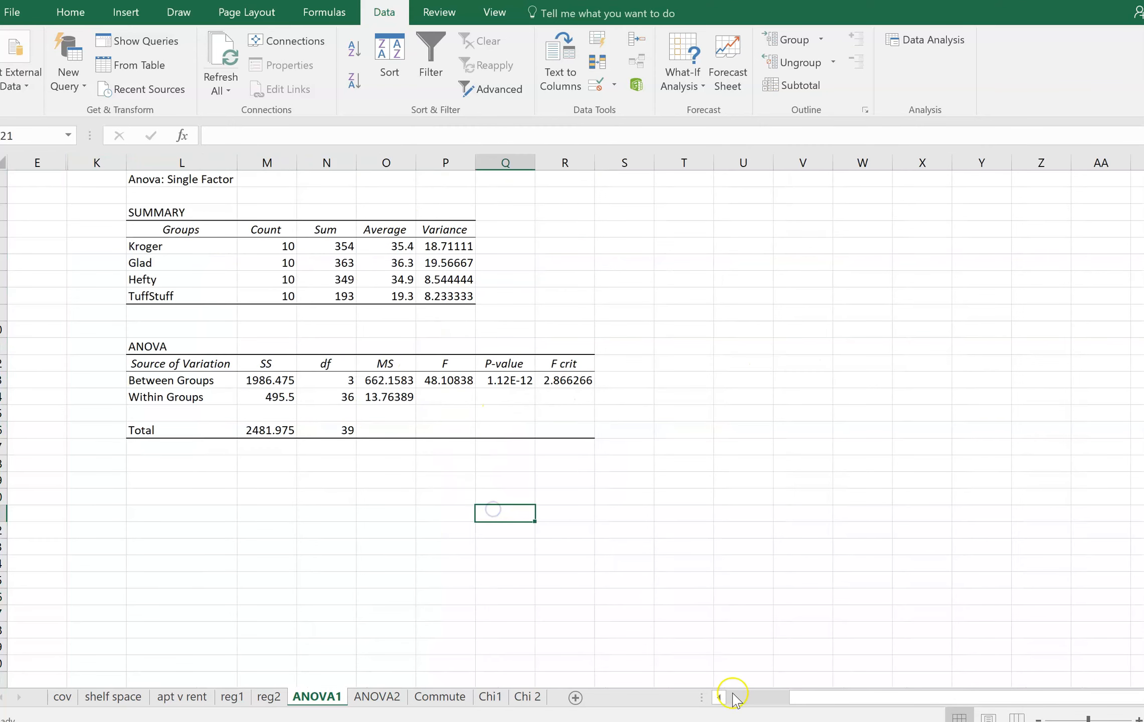
pyautogui.moveTo(797, 702); pyautogui.dragTo(614, 622)
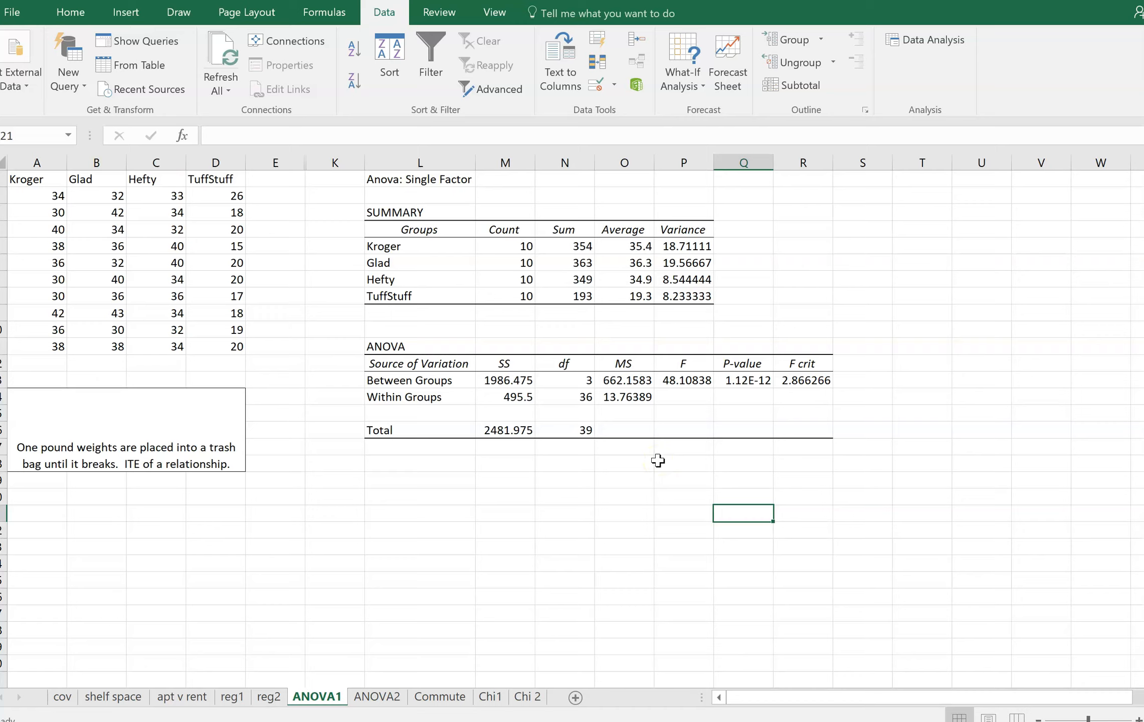
# Fill the F statistic cell in the ANOVA table's Between Groups row with yellow
pyautogui.click(675, 380)
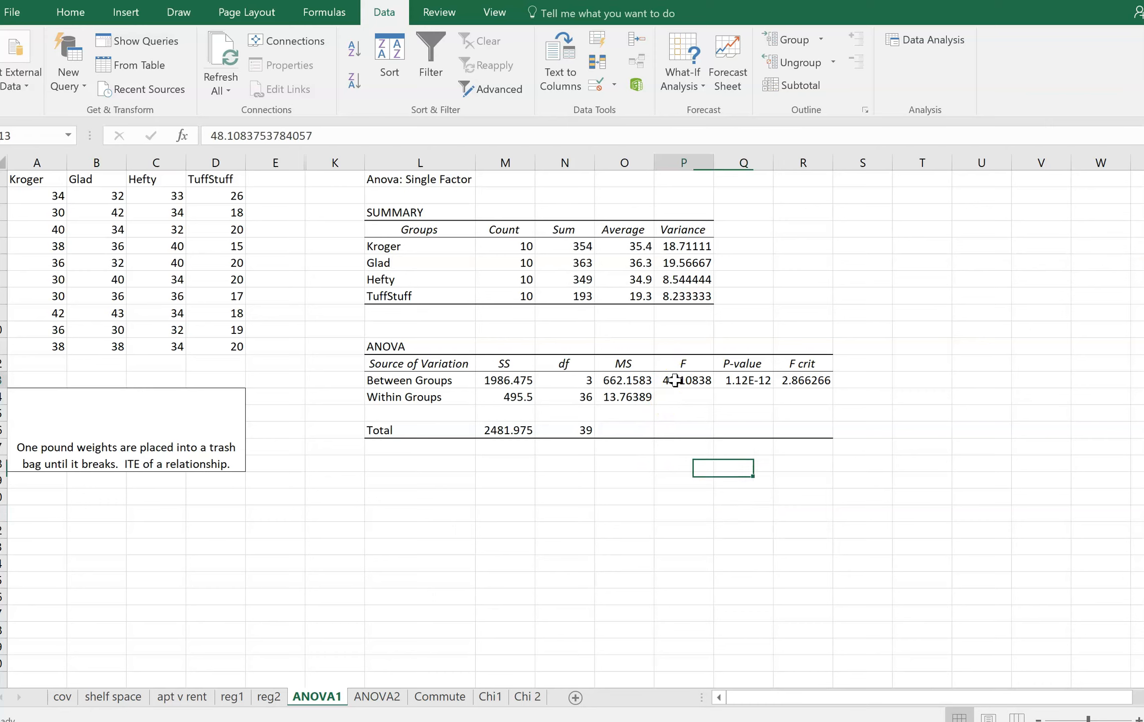
pyautogui.click(68, 12)
pyautogui.click(206, 81)
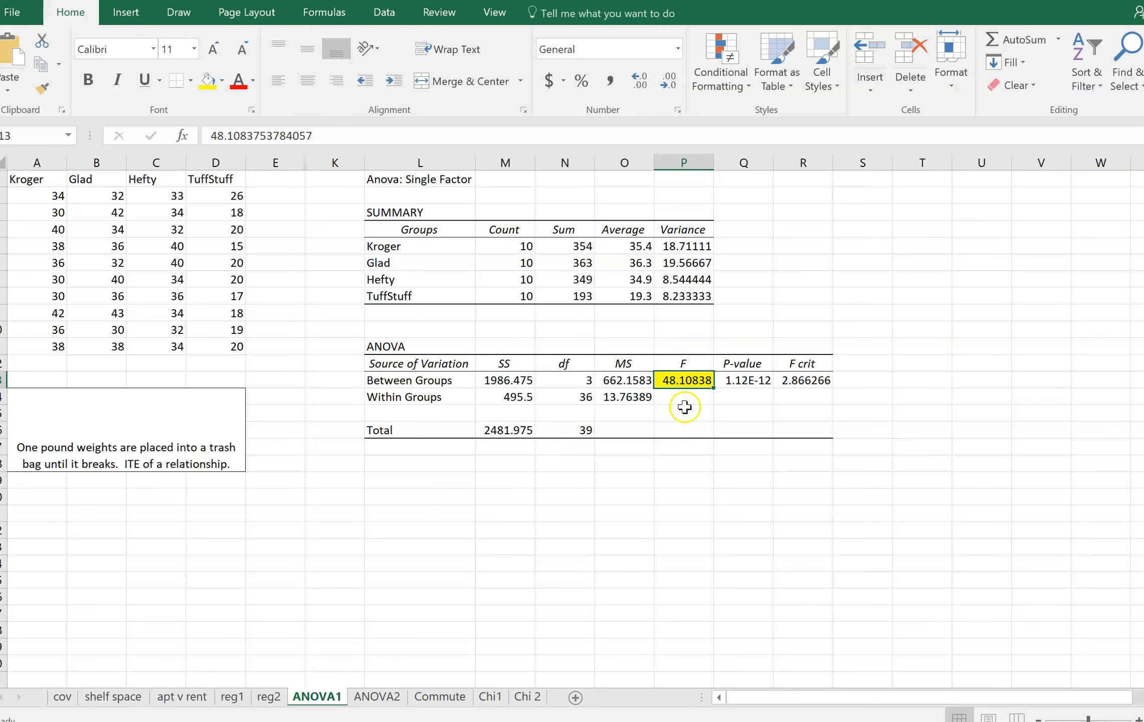
# Fill the P-value and F crit cells in the Between Groups row with light green
pyautogui.moveTo(743, 386); pyautogui.dragTo(802, 382)
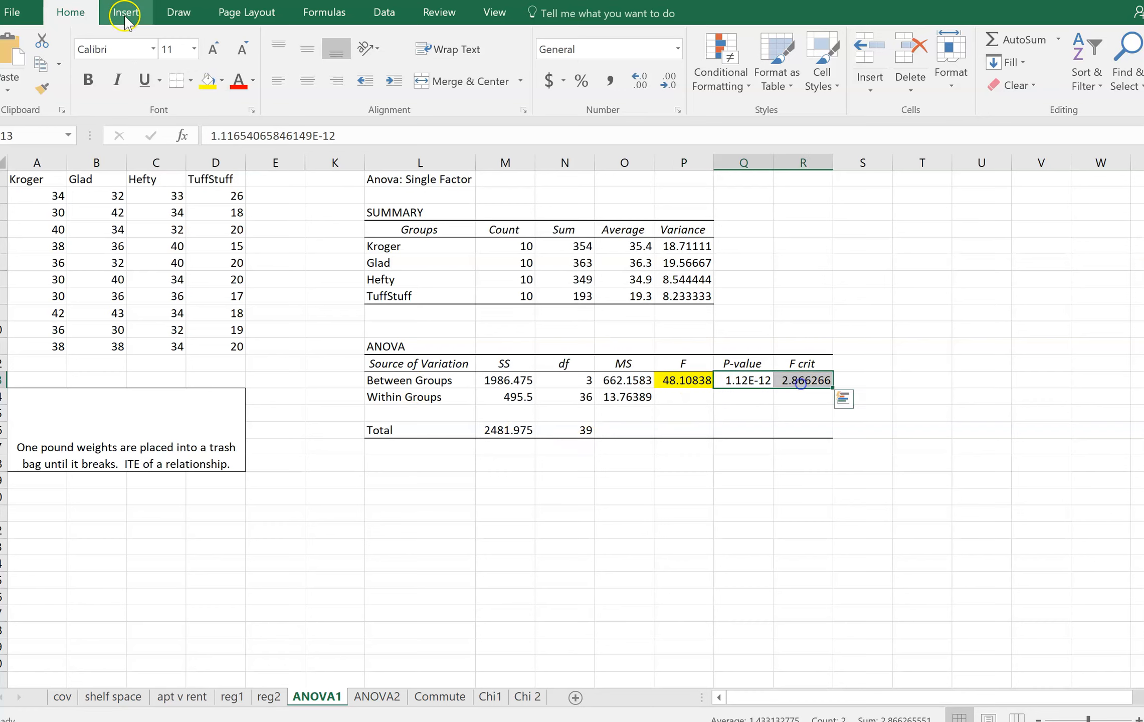
pyautogui.click(222, 81)
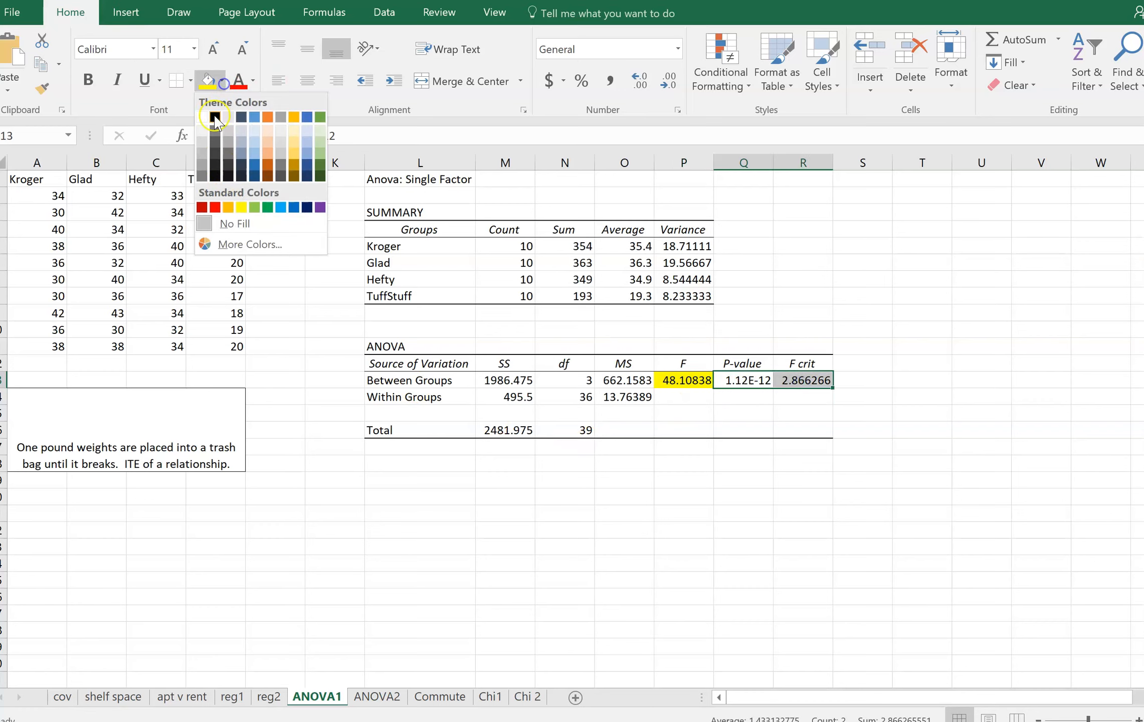
pyautogui.click(253, 204)
pyautogui.click(753, 396)
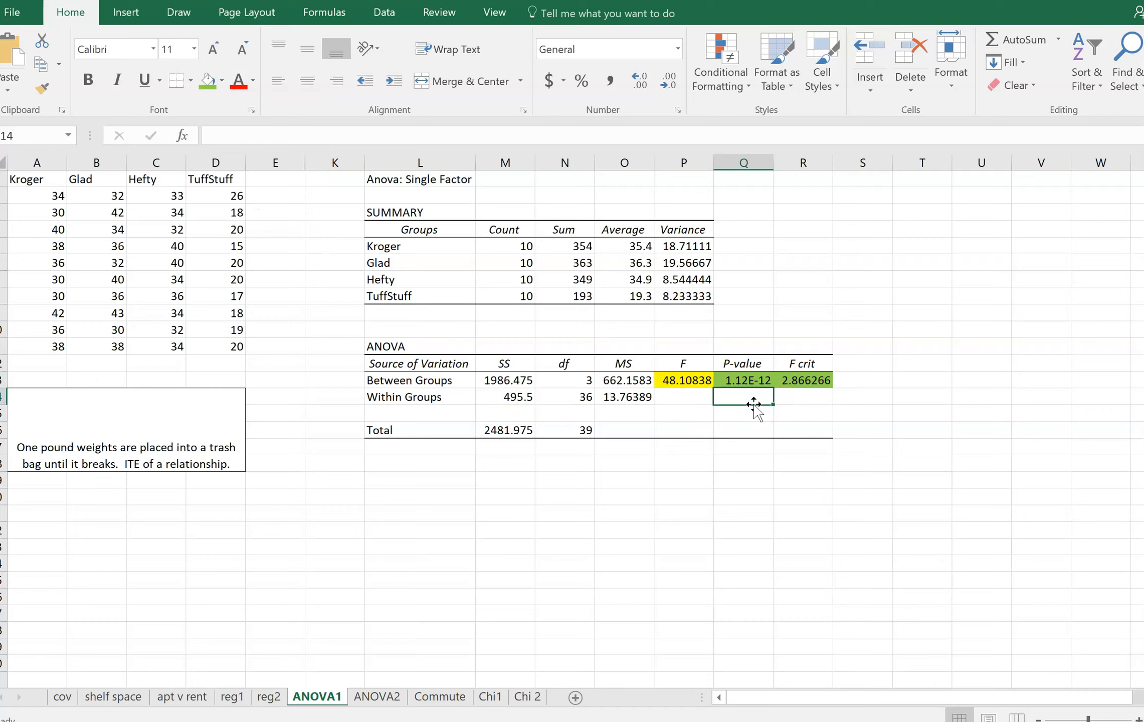
# Switch to OneNote and handwrite "F" with subscript "CR" below the divider line, underlining the subscript twice
pyautogui.moveTo(777, 711)
pyautogui.click(700, 701)
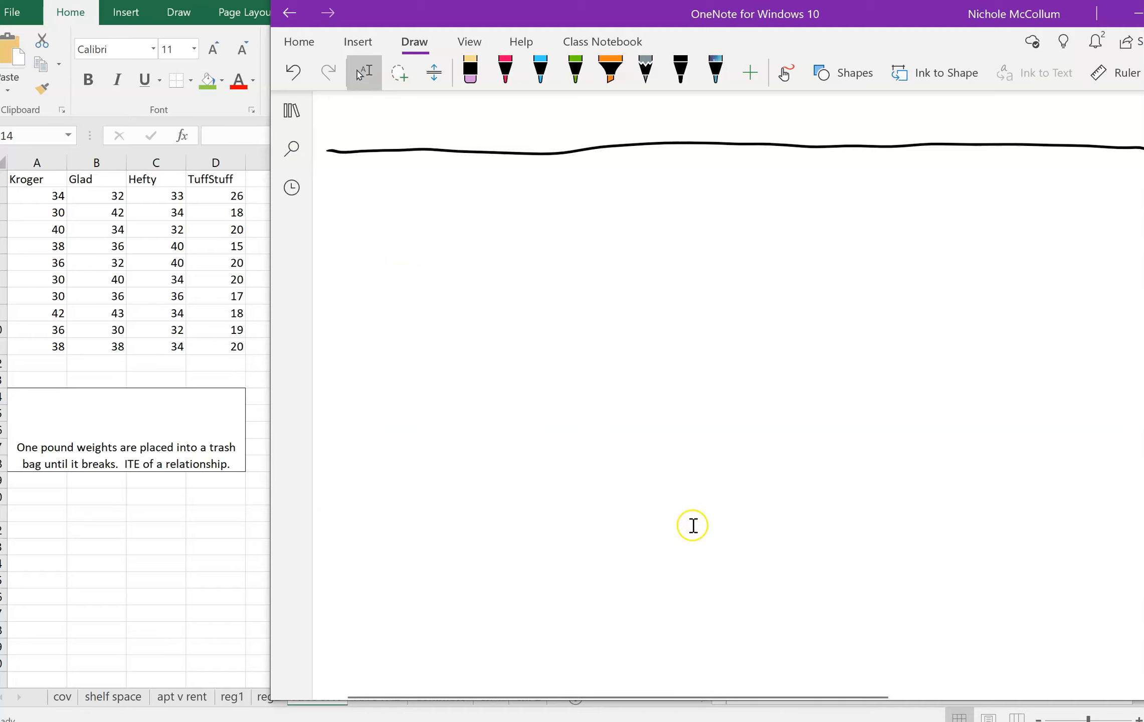
pyautogui.moveTo(472, 197)
pyautogui.mouseDown()
pyautogui.moveTo(441, 304)
pyautogui.moveTo(475, 259)
pyautogui.moveTo(517, 317)
pyautogui.moveTo(545, 317)
pyautogui.mouseUp()
pyautogui.moveTo(537, 283)
pyautogui.mouseDown()
pyautogui.moveTo(580, 313)
pyautogui.moveTo(485, 339)
pyautogui.moveTo(601, 367)
pyautogui.mouseUp()
# Draw a horizontal axis and a right-skewed distribution curve above it in black, below the F CR heading
pyautogui.scroll(-1, 692, 525)
pyautogui.scroll(-2, 693, 525)
pyautogui.moveTo(1022, 477); pyautogui.dragTo(429, 467)
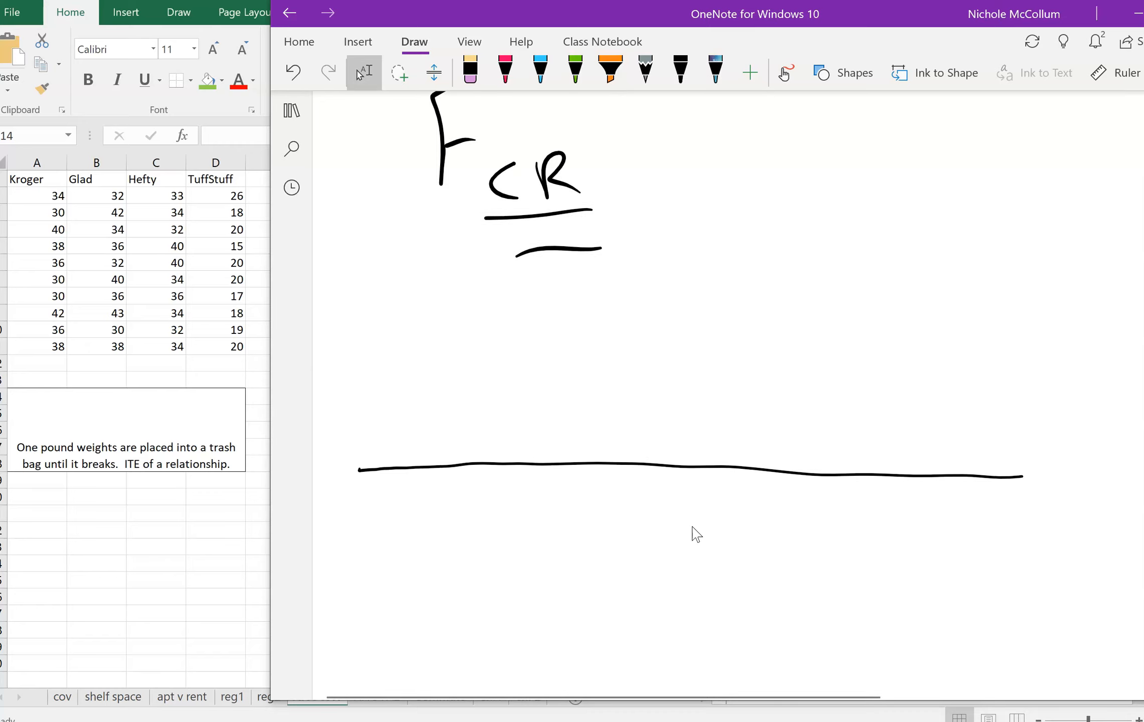
pyautogui.click(681, 72)
pyautogui.moveTo(358, 446)
pyautogui.mouseDown()
pyautogui.moveTo(404, 440)
pyautogui.moveTo(474, 335)
pyautogui.moveTo(557, 274)
pyautogui.moveTo(626, 401)
pyautogui.moveTo(755, 442)
pyautogui.moveTo(969, 454)
pyautogui.mouseUp()
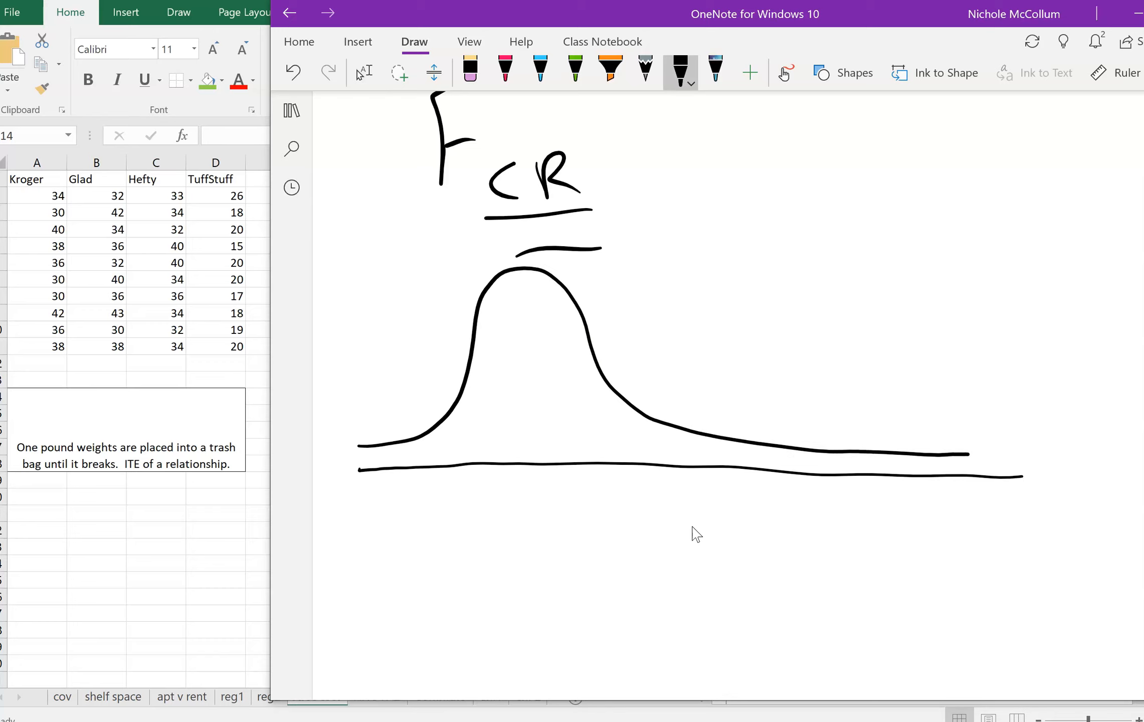
pyautogui.click(362, 73)
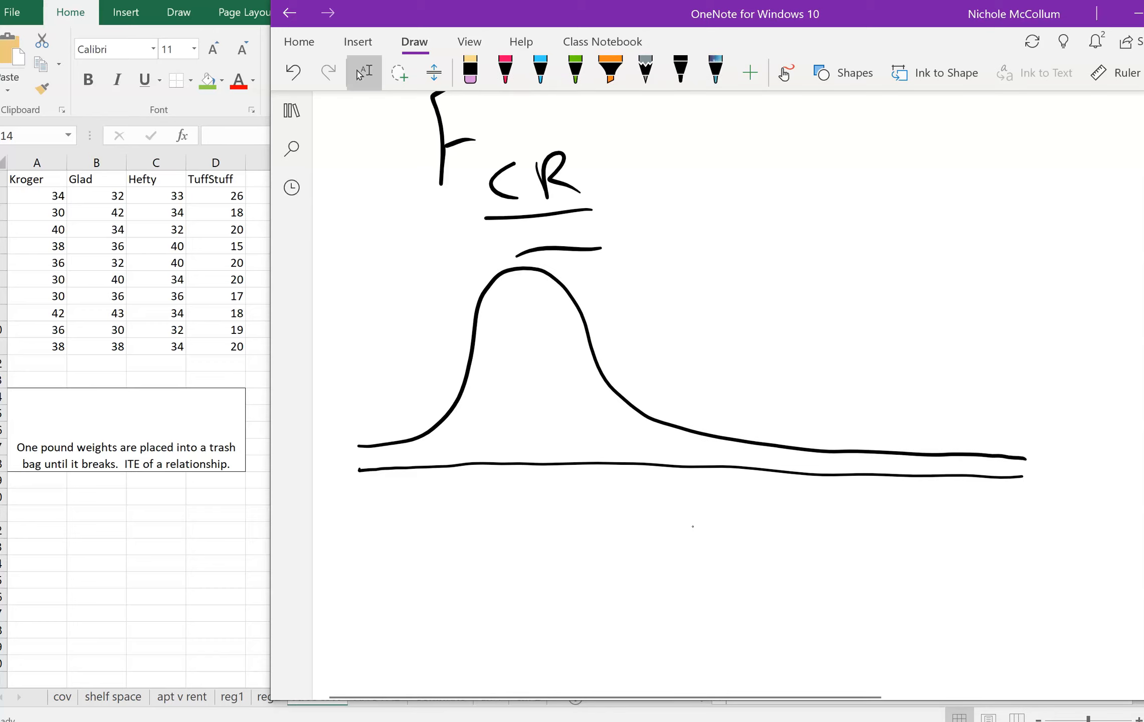
# Draw an arrow from the F heading to a handwritten "skew right" and underline "right" twice
pyautogui.scroll(2, 693, 527)
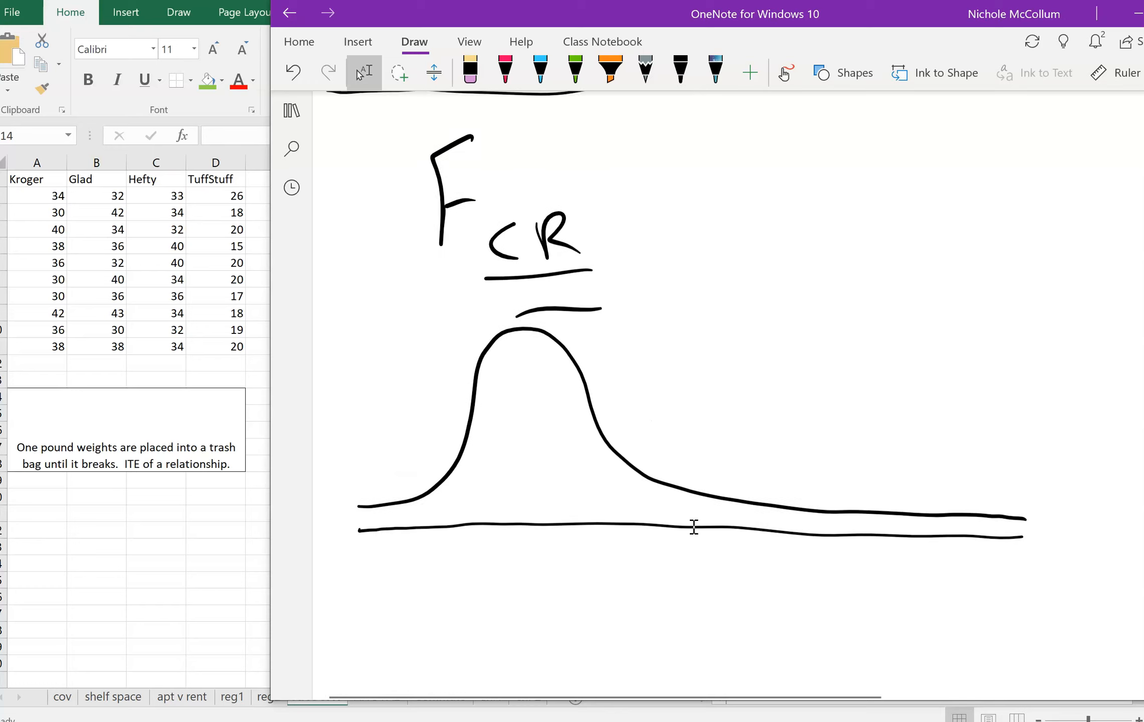
pyautogui.moveTo(532, 233)
pyautogui.mouseDown()
pyautogui.moveTo(694, 209)
pyautogui.moveTo(682, 247)
pyautogui.mouseUp()
pyautogui.moveTo(751, 228)
pyautogui.mouseDown()
pyautogui.moveTo(735, 236)
pyautogui.moveTo(734, 265)
pyautogui.mouseUp()
pyautogui.moveTo(773, 186)
pyautogui.mouseDown()
pyautogui.moveTo(770, 260)
pyautogui.moveTo(890, 216)
pyautogui.moveTo(960, 225)
pyautogui.mouseUp()
pyautogui.moveTo(978, 215)
pyautogui.mouseDown()
pyautogui.moveTo(976, 239)
pyautogui.moveTo(997, 231)
pyautogui.moveTo(1004, 275)
pyautogui.mouseUp()
pyautogui.moveTo(1012, 190)
pyautogui.mouseDown()
pyautogui.moveTo(1009, 224)
pyautogui.moveTo(1028, 222)
pyautogui.mouseUp()
pyautogui.moveTo(1041, 158); pyautogui.dragTo(1055, 225)
pyautogui.moveTo(1024, 198); pyautogui.dragTo(1056, 186)
pyautogui.moveTo(1047, 254)
pyautogui.mouseDown()
pyautogui.moveTo(958, 278)
pyautogui.moveTo(1025, 290)
pyautogui.mouseUp()
pyautogui.scroll(-2, 692, 526)
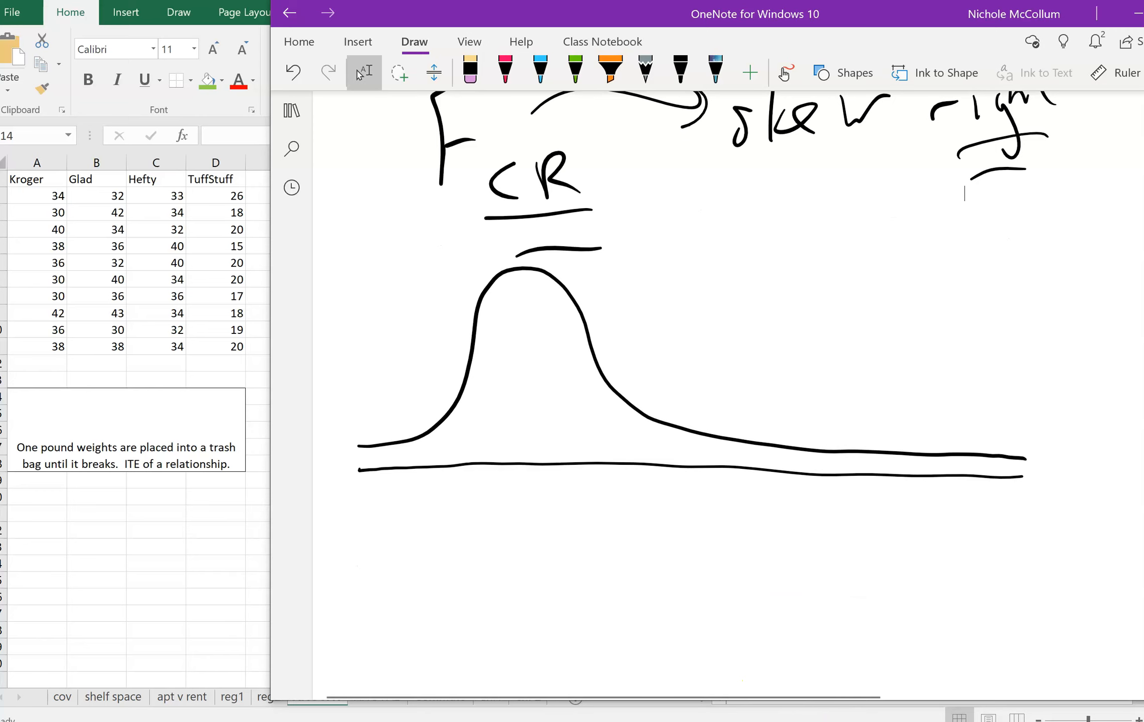
# Check F crit in the Excel workbook, return to OneNote and draw a vertical cutoff line on the curve labelled 2.866
pyautogui.click(811, 721)
pyautogui.click(811, 720)
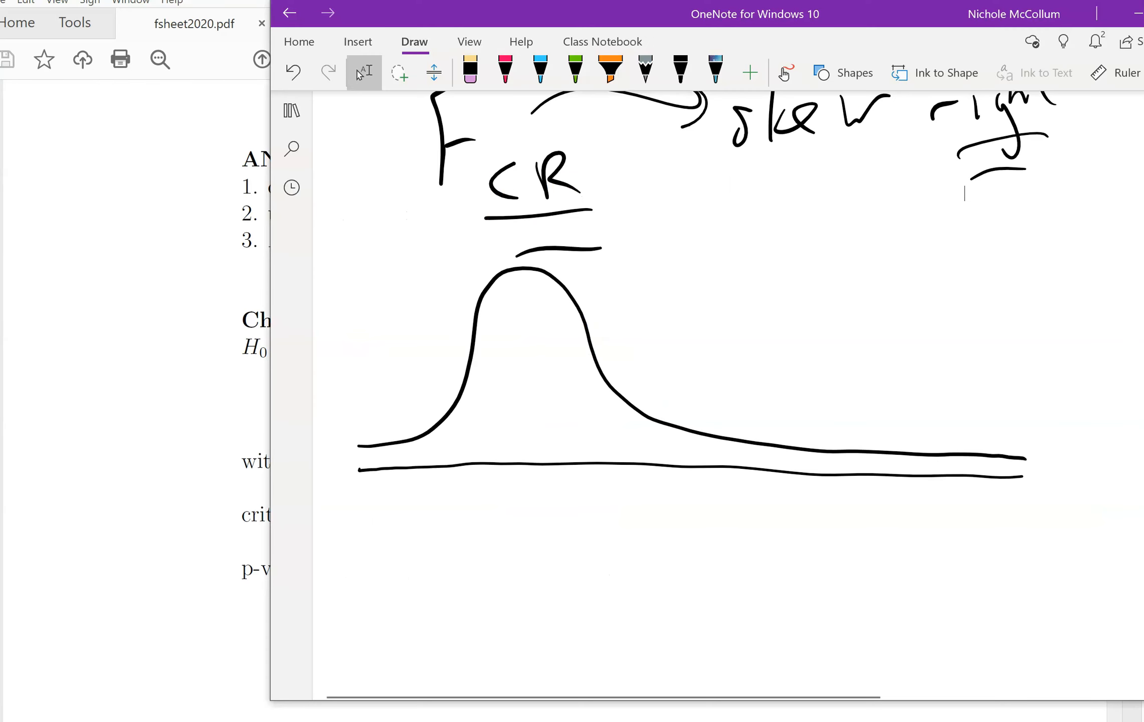
pyautogui.click(811, 720)
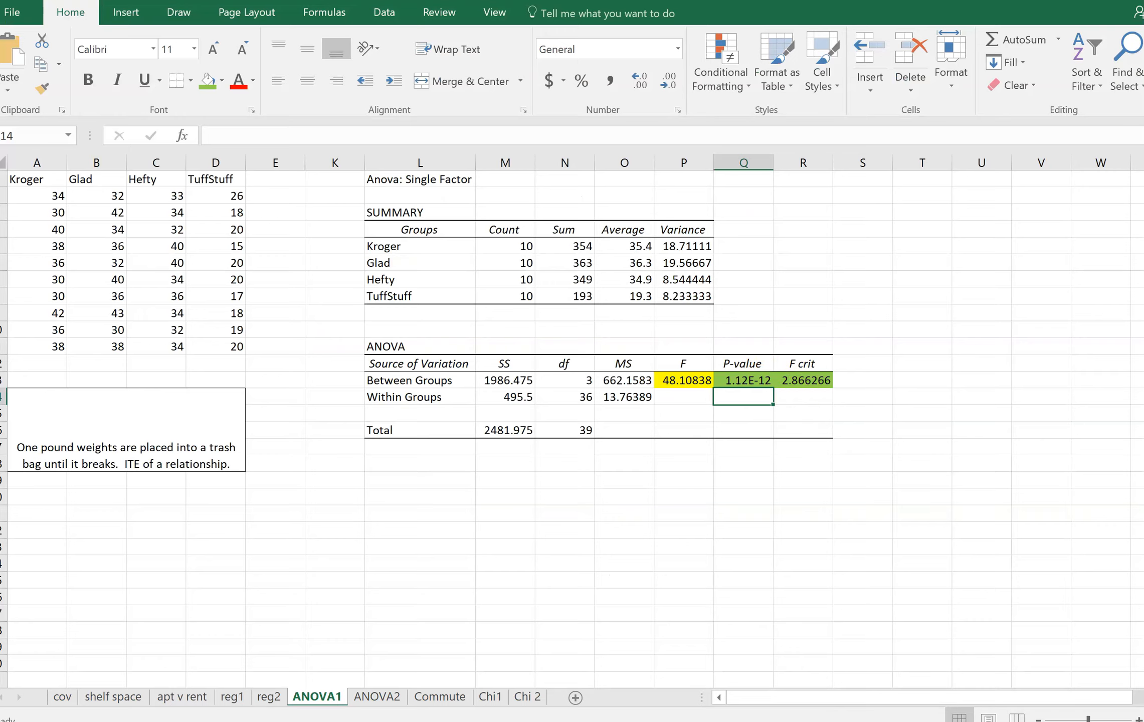
pyautogui.click(864, 721)
pyautogui.moveTo(695, 343)
pyautogui.mouseDown()
pyautogui.moveTo(687, 499)
pyautogui.moveTo(655, 567)
pyautogui.moveTo(692, 532)
pyautogui.mouseUp()
pyautogui.moveTo(720, 519)
pyautogui.mouseDown()
pyautogui.moveTo(700, 550)
pyautogui.moveTo(723, 549)
pyautogui.mouseUp()
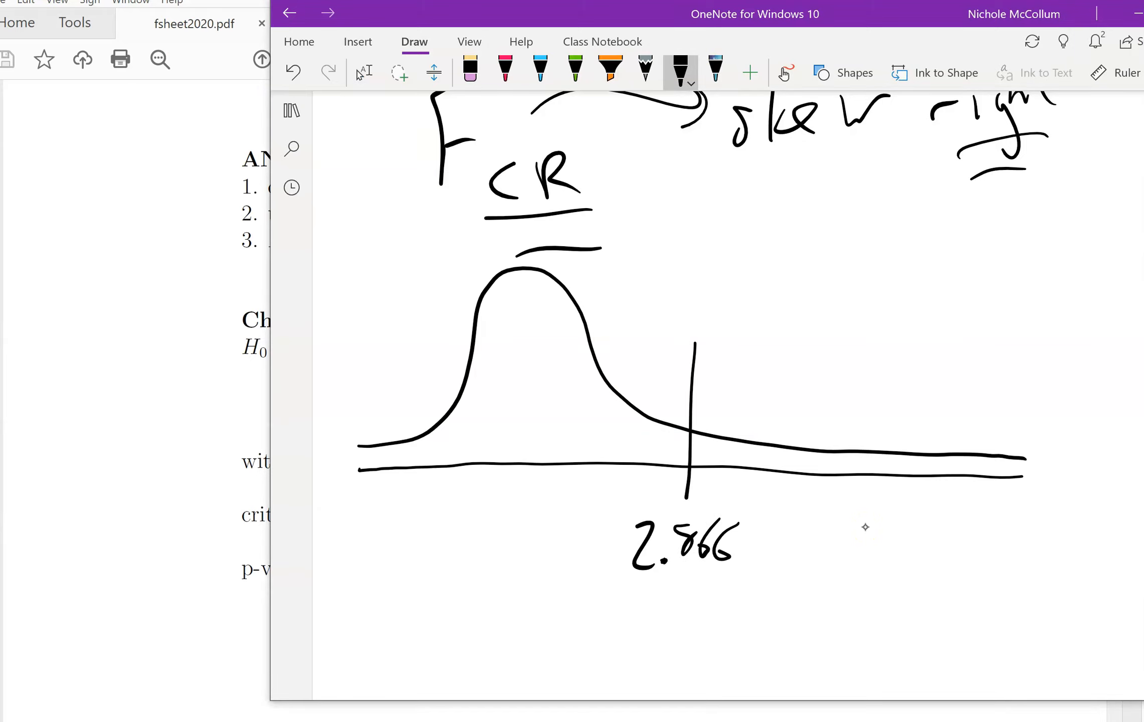
# Shade the curve's tail beyond the 2.866 cutoff with black diagonal hatch strokes
pyautogui.moveTo(712, 420); pyautogui.dragTo(756, 477)
pyautogui.moveTo(740, 418); pyautogui.dragTo(790, 476)
pyautogui.moveTo(786, 422); pyautogui.dragTo(826, 470)
pyautogui.moveTo(827, 417); pyautogui.dragTo(870, 482)
pyautogui.moveTo(873, 431); pyautogui.dragTo(906, 480)
pyautogui.moveTo(898, 429)
pyautogui.mouseDown()
pyautogui.moveTo(928, 479)
pyautogui.moveTo(953, 482)
pyautogui.mouseUp()
pyautogui.moveTo(956, 441); pyautogui.dragTo(983, 485)
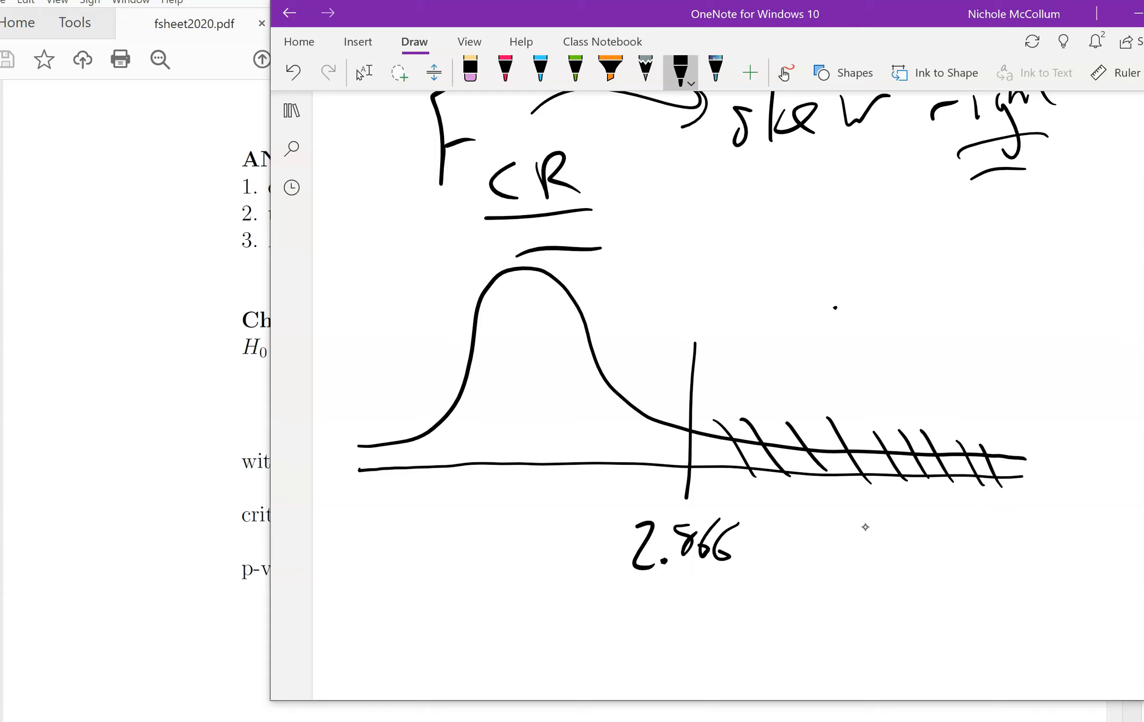
# Handwrite "α = 5%" above the hatched tail and thicken the vertical cutoff line
pyautogui.moveTo(836, 308); pyautogui.dragTo(823, 364)
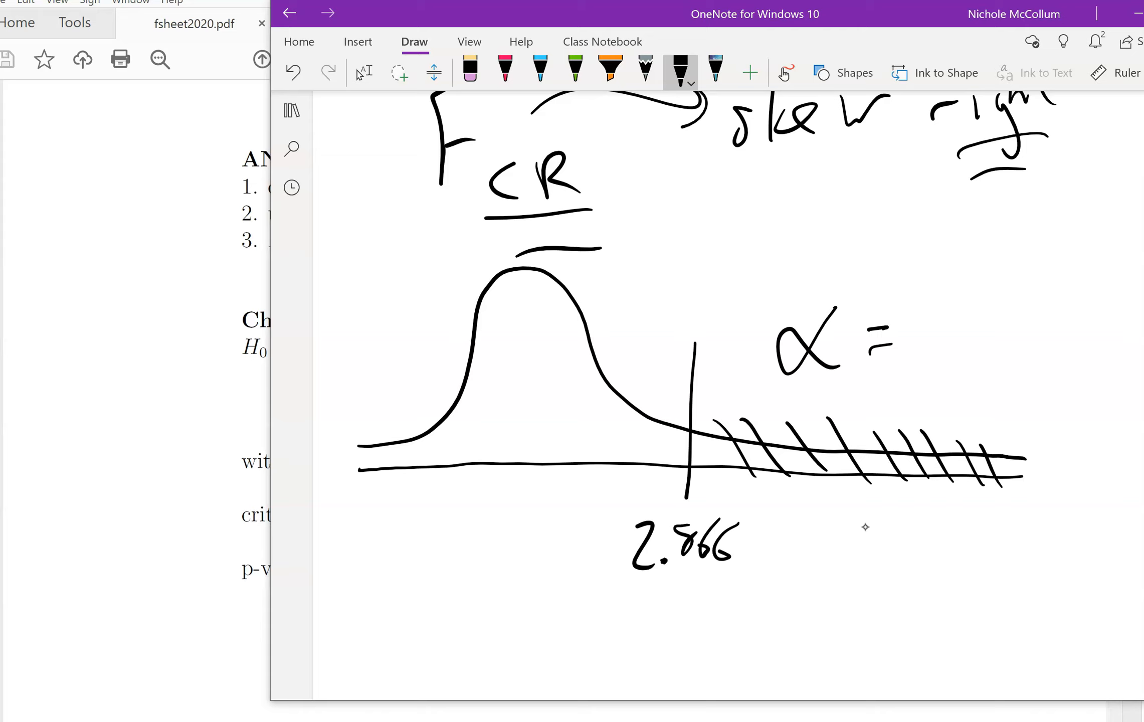
pyautogui.moveTo(928, 303); pyautogui.dragTo(939, 356)
pyautogui.moveTo(981, 297); pyautogui.dragTo(980, 301)
pyautogui.moveTo(1009, 286)
pyautogui.mouseDown()
pyautogui.moveTo(984, 346)
pyautogui.moveTo(1002, 337)
pyautogui.mouseUp()
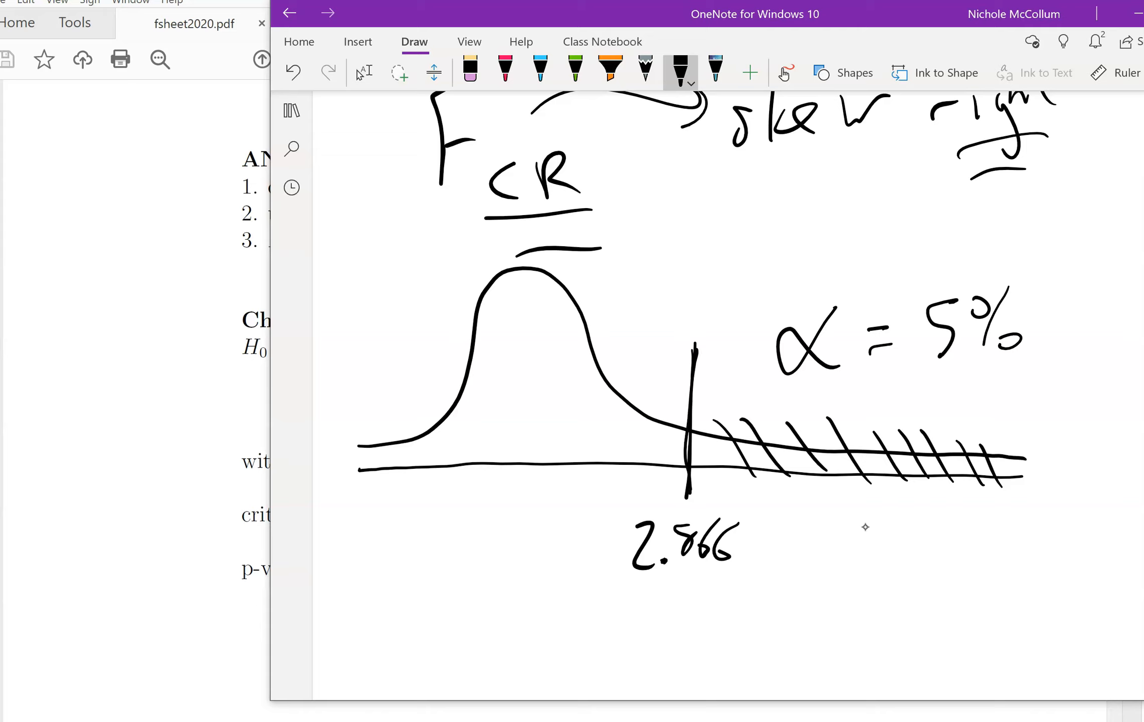
# With the pink-red pen, draw an arrow from the hatched tail and write "reject H₀"
pyautogui.click(505, 73)
pyautogui.moveTo(842, 474)
pyautogui.mouseDown()
pyautogui.moveTo(885, 546)
pyautogui.moveTo(897, 518)
pyautogui.moveTo(940, 532)
pyautogui.mouseUp()
pyautogui.moveTo(937, 544); pyautogui.dragTo(957, 599)
pyautogui.click(968, 525)
pyautogui.moveTo(977, 545); pyautogui.dragTo(1011, 557)
pyautogui.moveTo(1030, 496)
pyautogui.mouseDown()
pyautogui.moveTo(1033, 556)
pyautogui.moveTo(1032, 539)
pyautogui.mouseUp()
pyautogui.moveTo(1068, 485)
pyautogui.mouseDown()
pyautogui.moveTo(1064, 553)
pyautogui.moveTo(1089, 547)
pyautogui.mouseUp()
pyautogui.click(1101, 543)
pyautogui.moveTo(1071, 522)
pyautogui.mouseDown()
pyautogui.moveTo(1086, 517)
pyautogui.moveTo(1105, 561)
pyautogui.mouseUp()
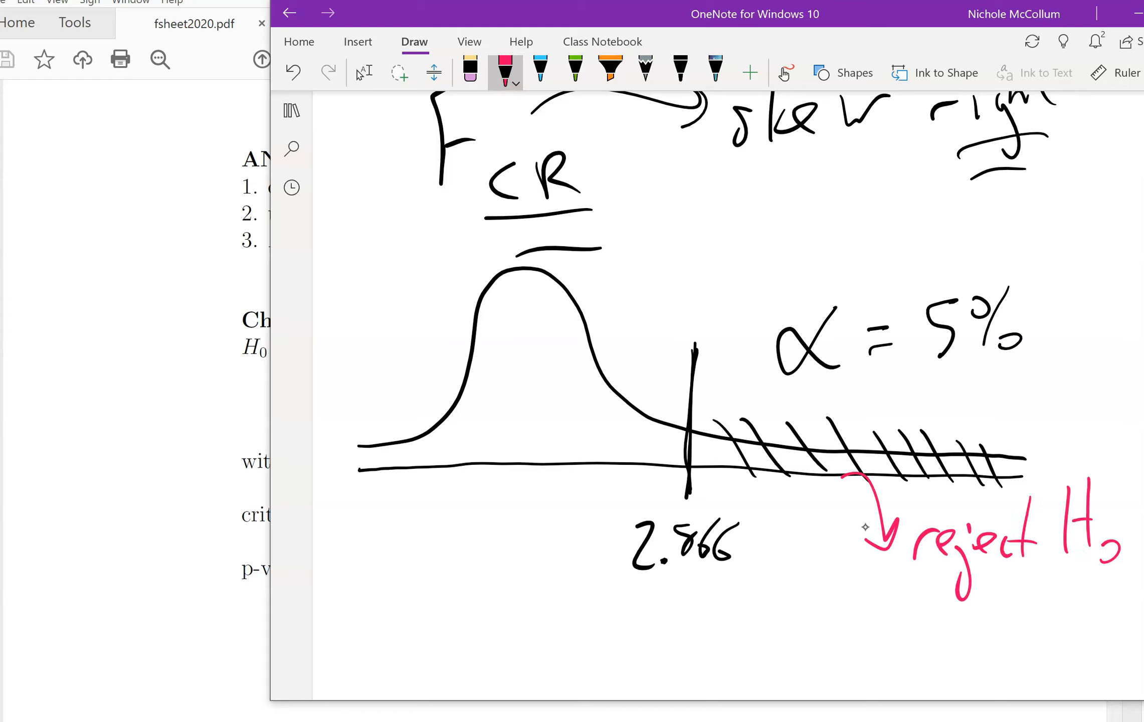
# Write "DNR H₀" in blue under the main hump of the curve
pyautogui.click(540, 72)
pyautogui.moveTo(464, 324)
pyautogui.mouseDown()
pyautogui.moveTo(458, 355)
pyautogui.moveTo(468, 357)
pyautogui.mouseUp()
pyautogui.moveTo(490, 356)
pyautogui.mouseDown()
pyautogui.moveTo(496, 323)
pyautogui.moveTo(526, 307)
pyautogui.mouseUp()
pyautogui.moveTo(543, 307)
pyautogui.mouseDown()
pyautogui.moveTo(541, 345)
pyautogui.moveTo(583, 353)
pyautogui.mouseUp()
pyautogui.moveTo(501, 385); pyautogui.dragTo(510, 435)
pyautogui.moveTo(488, 421); pyautogui.dragTo(510, 412)
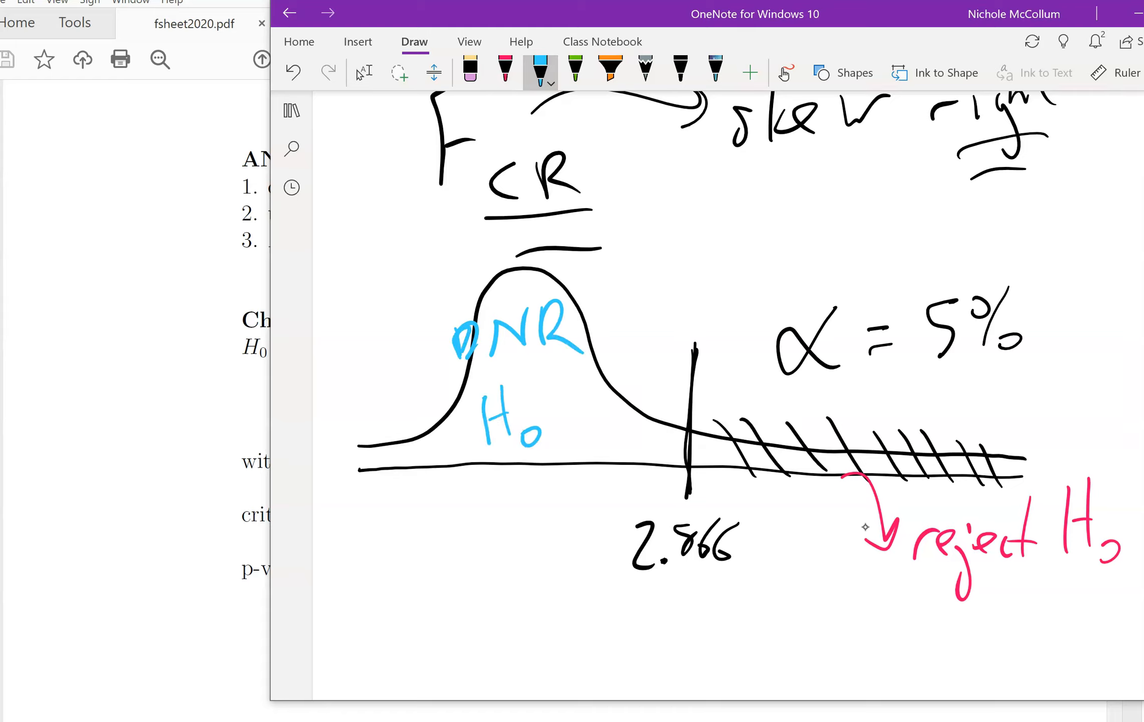
# With the black pen, handwrite "F stat =" below the critical-region sketch
pyautogui.click(680, 73)
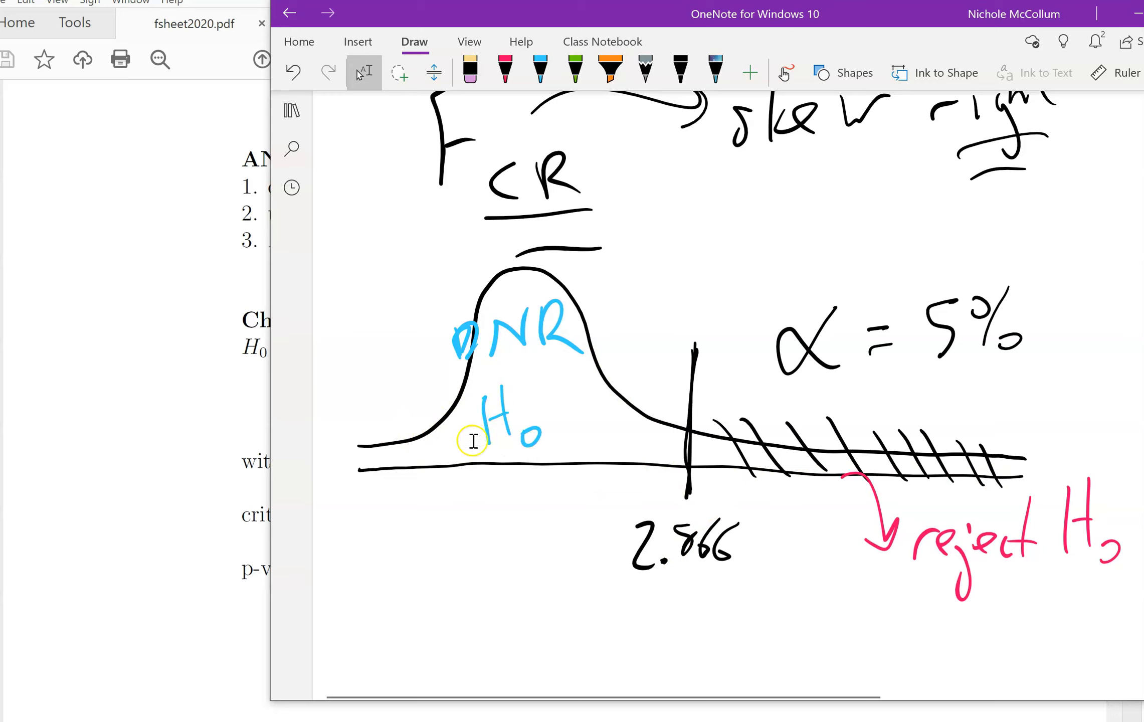
pyautogui.scroll(1, 506, 451)
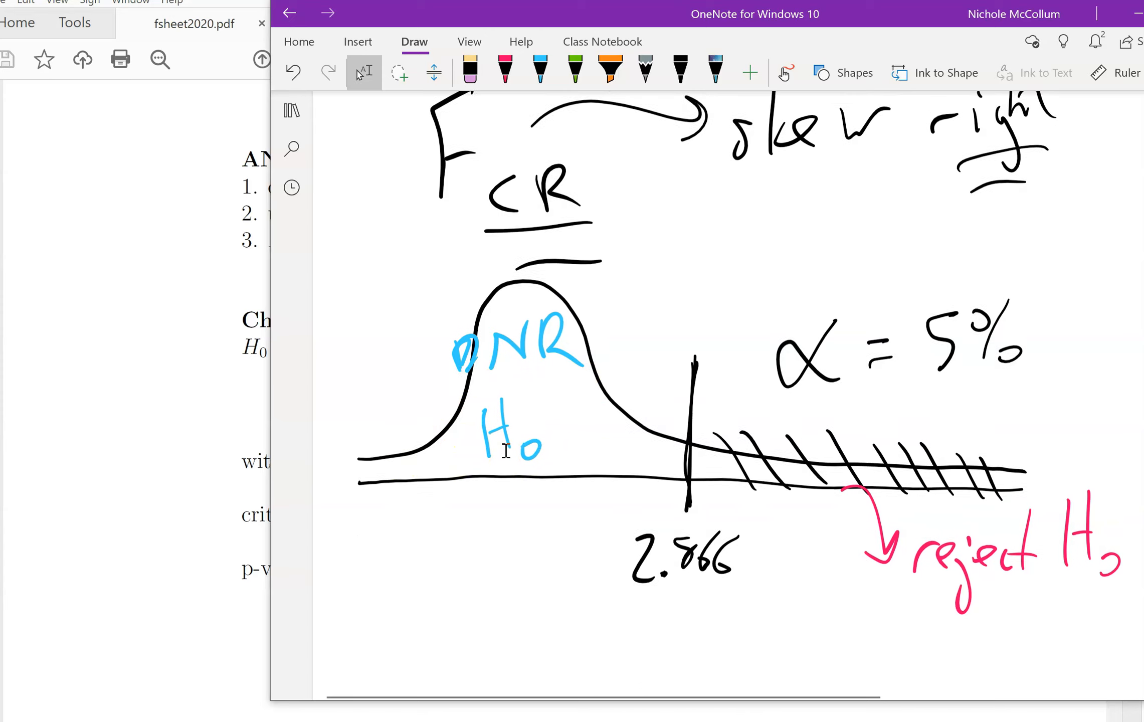
pyautogui.scroll(-1, 506, 450)
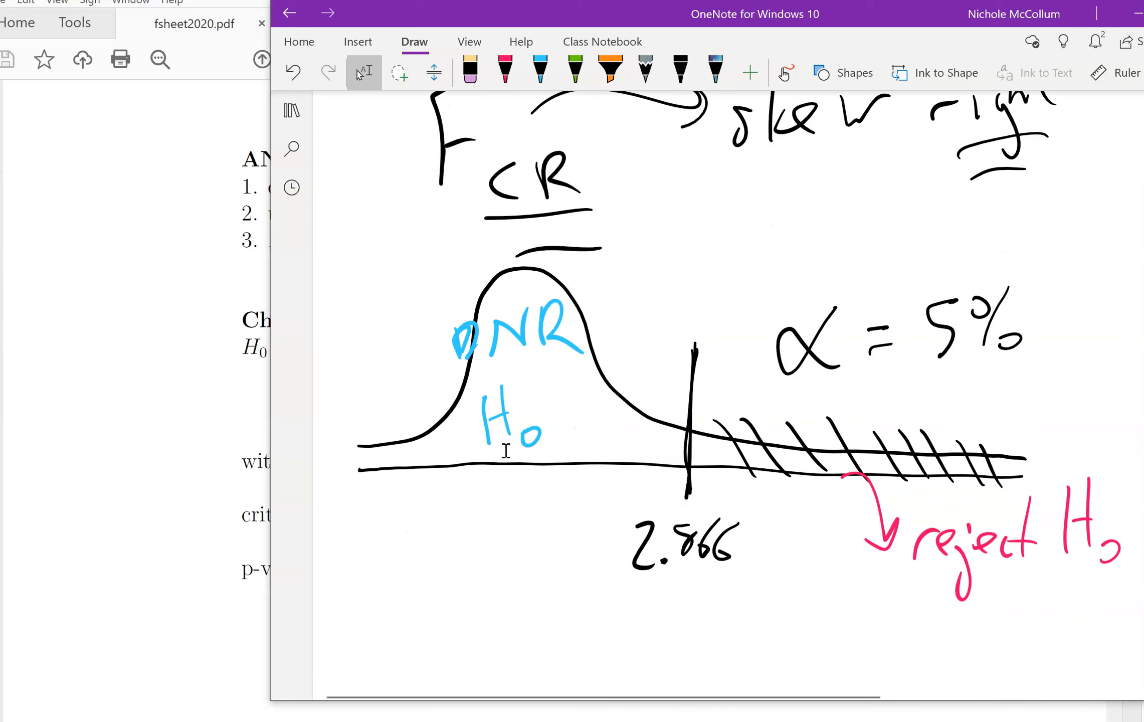
pyautogui.click(506, 447)
pyautogui.scroll(-8, 702, 334)
pyautogui.moveTo(398, 351)
pyautogui.mouseDown()
pyautogui.moveTo(398, 301)
pyautogui.moveTo(429, 285)
pyautogui.mouseUp()
pyautogui.moveTo(409, 355)
pyautogui.mouseDown()
pyautogui.moveTo(427, 351)
pyautogui.moveTo(435, 417)
pyautogui.mouseUp()
pyautogui.moveTo(456, 331)
pyautogui.mouseDown()
pyautogui.moveTo(466, 398)
pyautogui.moveTo(481, 365)
pyautogui.mouseUp()
pyautogui.moveTo(491, 386)
pyautogui.mouseDown()
pyautogui.moveTo(476, 400)
pyautogui.moveTo(504, 393)
pyautogui.mouseUp()
pyautogui.moveTo(513, 323)
pyautogui.mouseDown()
pyautogui.moveTo(516, 397)
pyautogui.moveTo(531, 371)
pyautogui.mouseUp()
pyautogui.moveTo(593, 330)
pyautogui.mouseDown()
pyautogui.moveTo(627, 328)
pyautogui.moveTo(631, 359)
pyautogui.mouseUp()
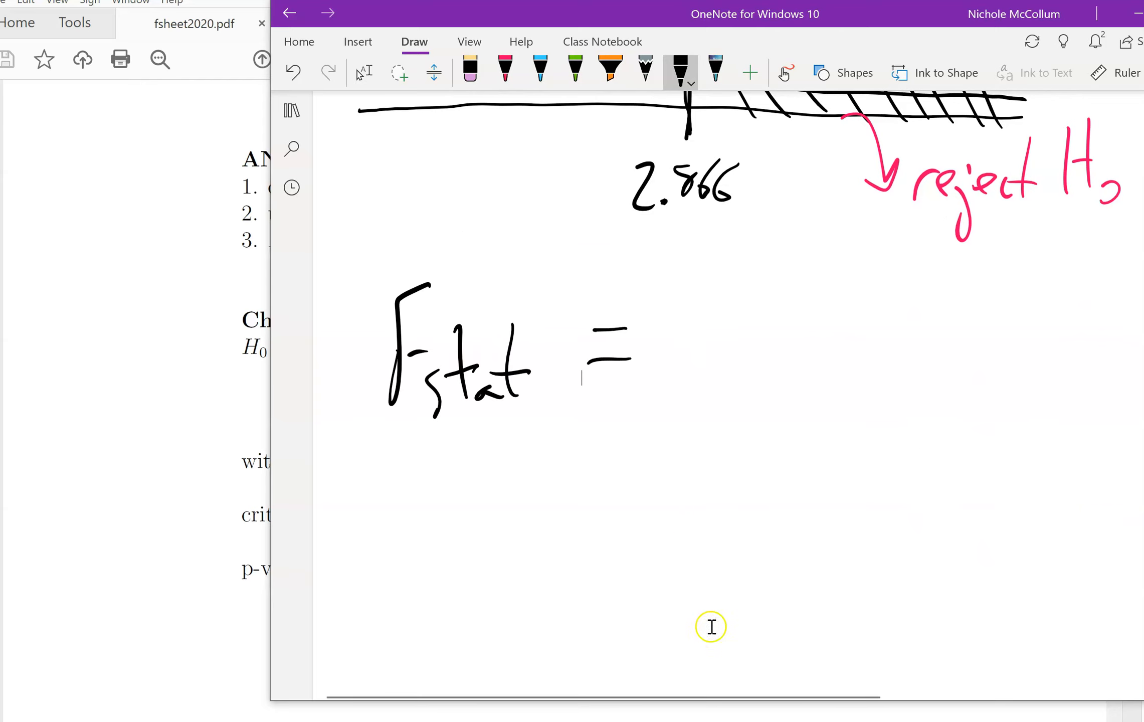
# Check the F statistic in the Excel ANOVA output and handwrite 48.108 after "F stat =" in OneNote
pyautogui.hotkey('alt', 'Tab')
pyautogui.hotkey('alt', 'Tab')
pyautogui.moveTo(676, 325); pyautogui.dragTo(694, 356)
pyautogui.moveTo(704, 313); pyautogui.dragTo(684, 385)
pyautogui.moveTo(742, 323)
pyautogui.mouseDown()
pyautogui.moveTo(736, 350)
pyautogui.moveTo(753, 343)
pyautogui.mouseUp()
pyautogui.moveTo(759, 373); pyautogui.dragTo(767, 373)
pyautogui.moveTo(793, 324); pyautogui.dragTo(784, 379)
pyautogui.moveTo(808, 343)
pyautogui.mouseDown()
pyautogui.moveTo(821, 347)
pyautogui.moveTo(808, 344)
pyautogui.mouseUp()
pyautogui.moveTo(857, 331)
pyautogui.mouseDown()
pyautogui.moveTo(833, 349)
pyautogui.moveTo(871, 339)
pyautogui.mouseUp()
# In green, double-underline 48.108, mark a thick vertical line in the hatched tail, and draw an arrow from the number to it
pyautogui.scroll(1, 804, 601)
pyautogui.scroll(3, 804, 602)
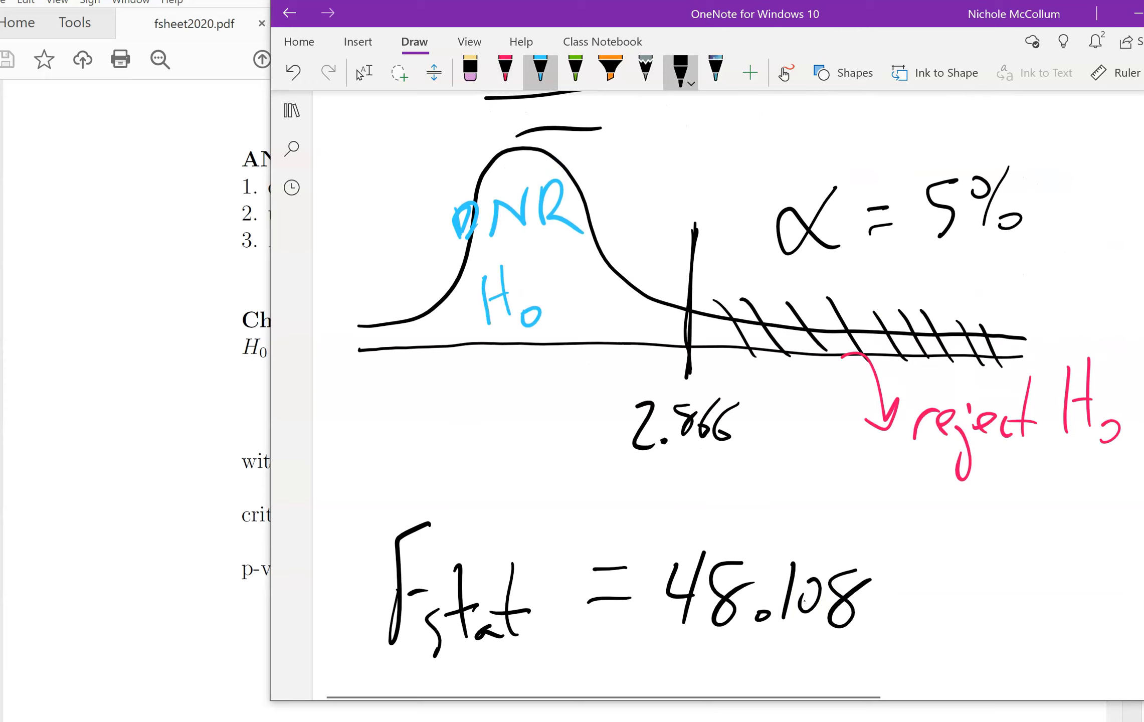
pyautogui.click(575, 73)
pyautogui.moveTo(742, 645)
pyautogui.mouseDown()
pyautogui.moveTo(852, 639)
pyautogui.moveTo(690, 650)
pyautogui.mouseUp()
pyautogui.moveTo(931, 275); pyautogui.dragTo(933, 371)
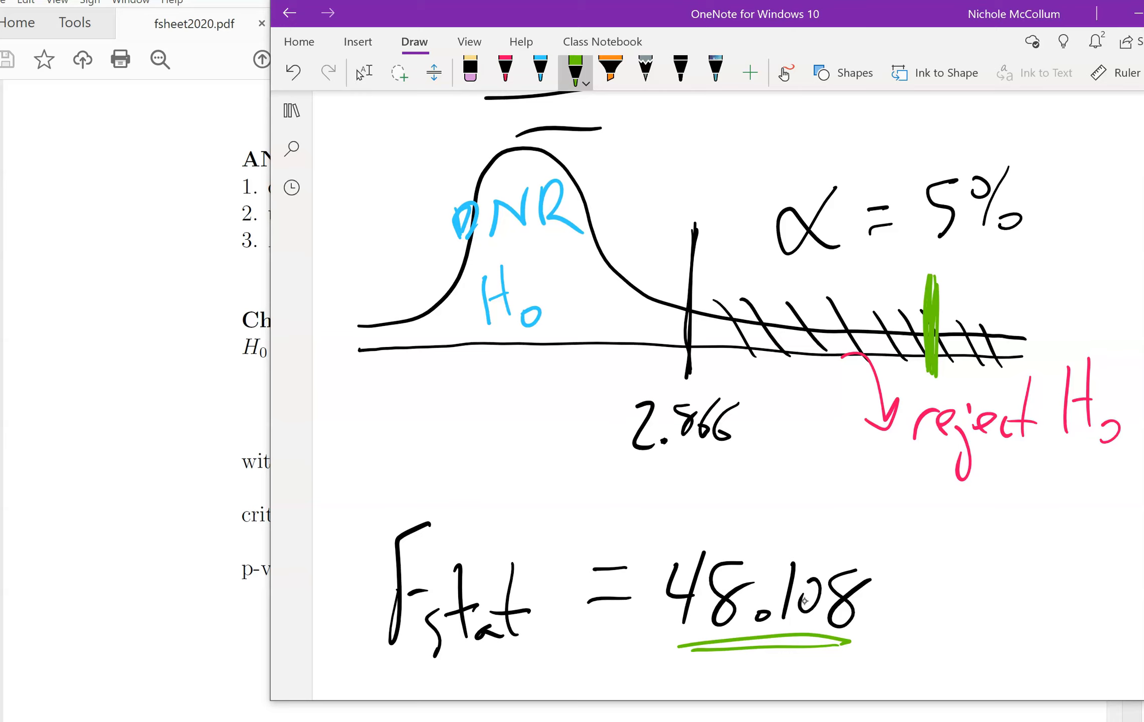
pyautogui.moveTo(871, 545); pyautogui.dragTo(935, 382)
pyautogui.moveTo(906, 416); pyautogui.dragTo(953, 401)
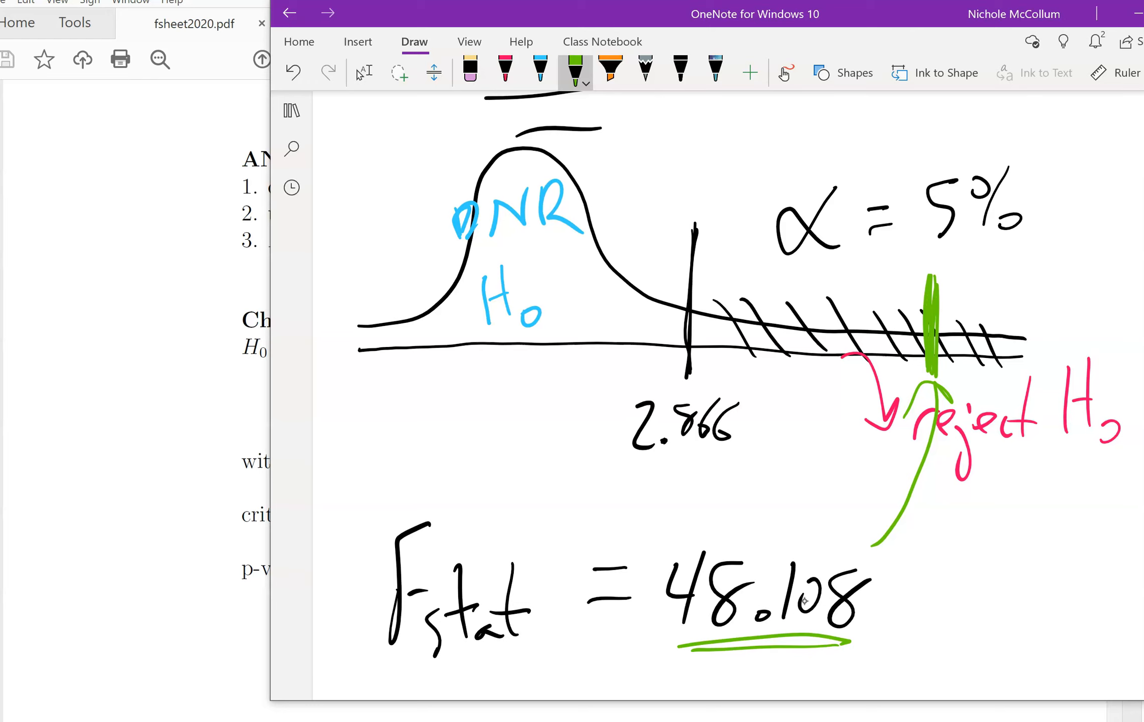
pyautogui.scroll(15, 797, 592)
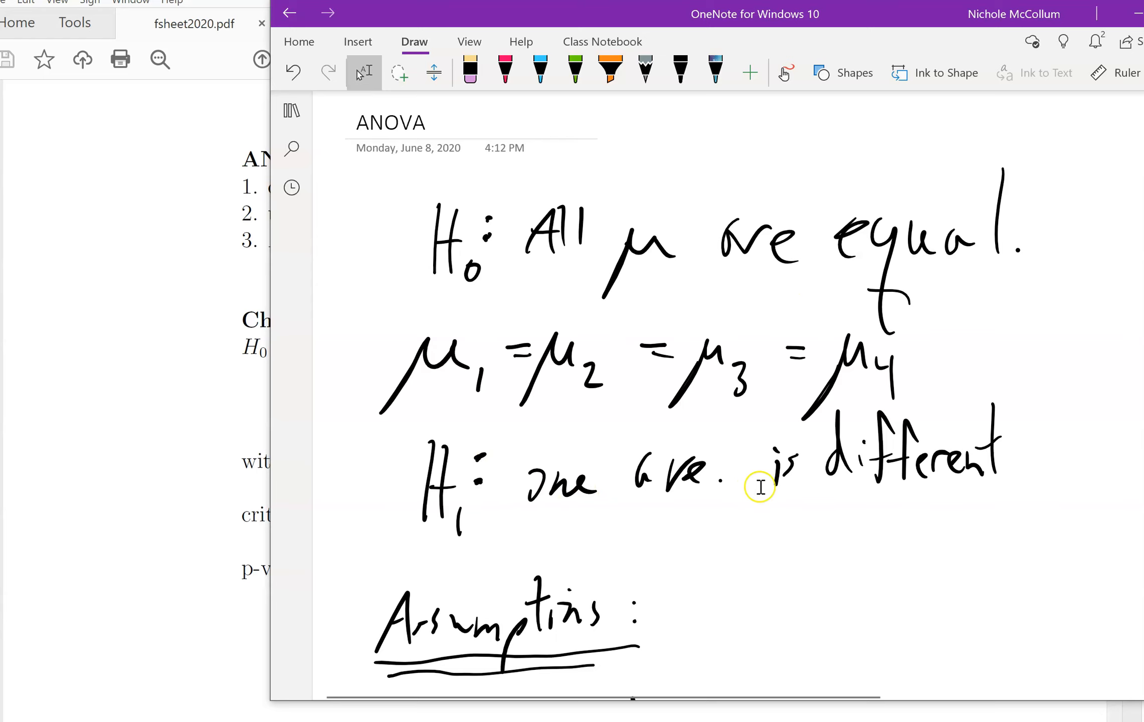
pyautogui.scroll(-8, 788, 479)
pyautogui.scroll(-15, 788, 479)
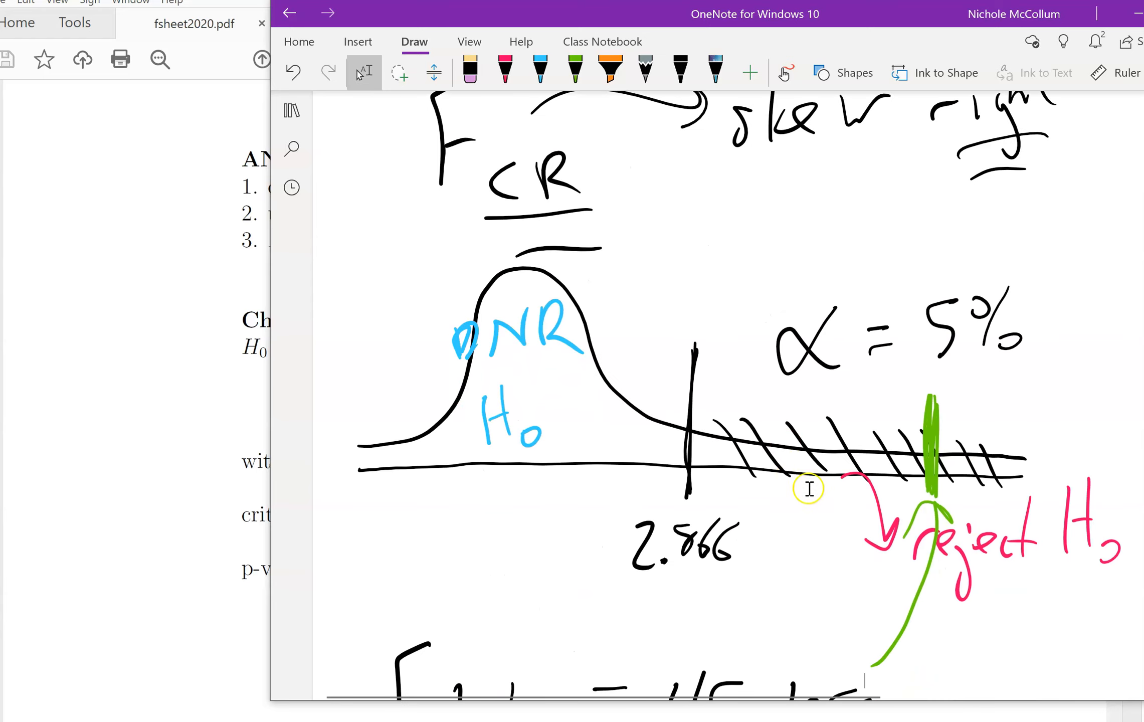
pyautogui.scroll(-1, 819, 469)
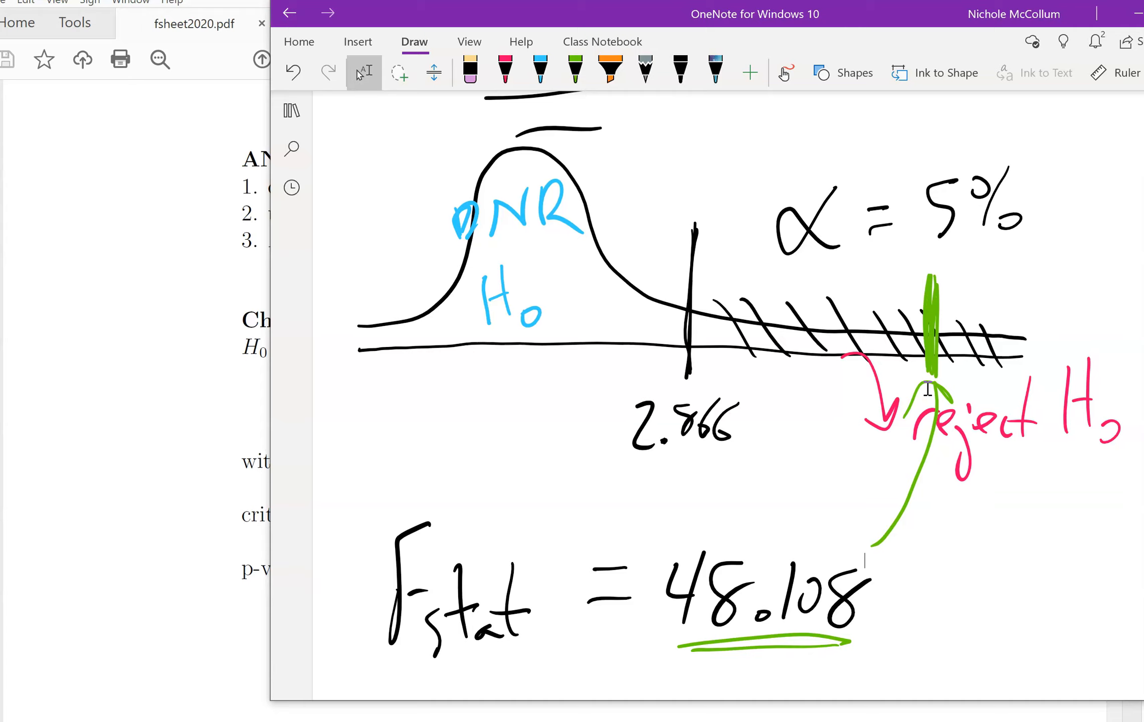
# Sketch a second right-skewed curve with a baseline in black below the F stat line
pyautogui.scroll(-8, 927, 390)
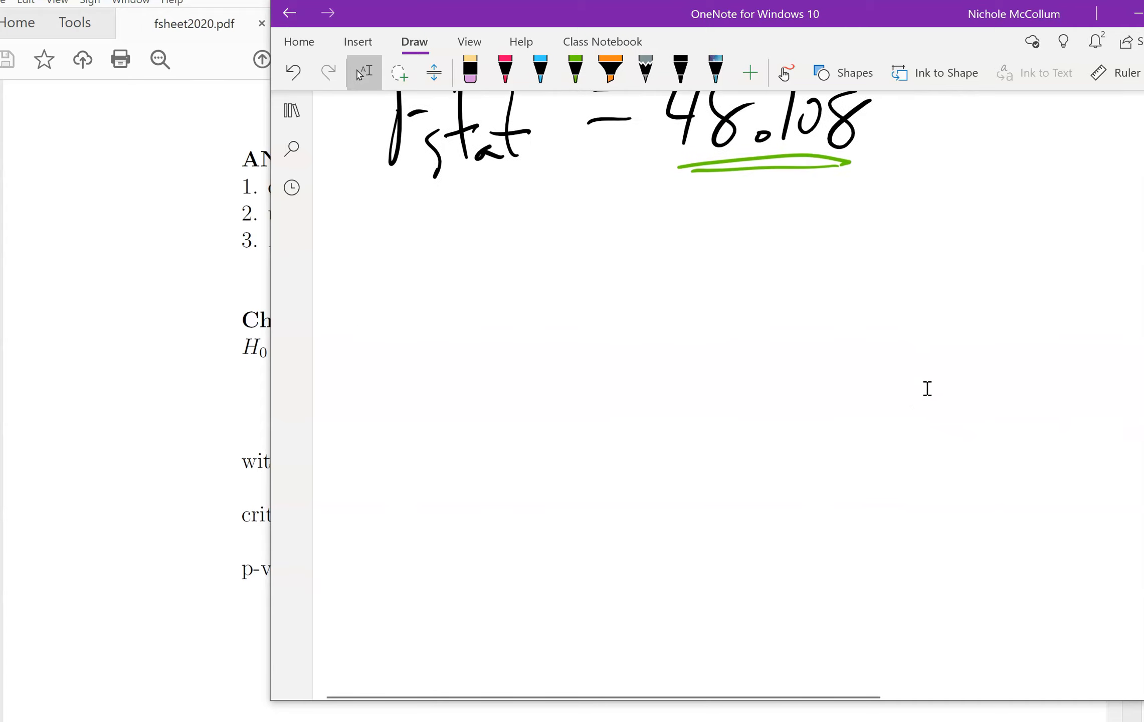
pyautogui.click(681, 71)
pyautogui.moveTo(1068, 486)
pyautogui.mouseDown()
pyautogui.moveTo(332, 477)
pyautogui.moveTo(484, 332)
pyautogui.moveTo(627, 281)
pyautogui.moveTo(732, 434)
pyautogui.moveTo(1073, 462)
pyautogui.mouseUp()
pyautogui.scroll(3, 926, 388)
pyautogui.scroll(-3, 926, 388)
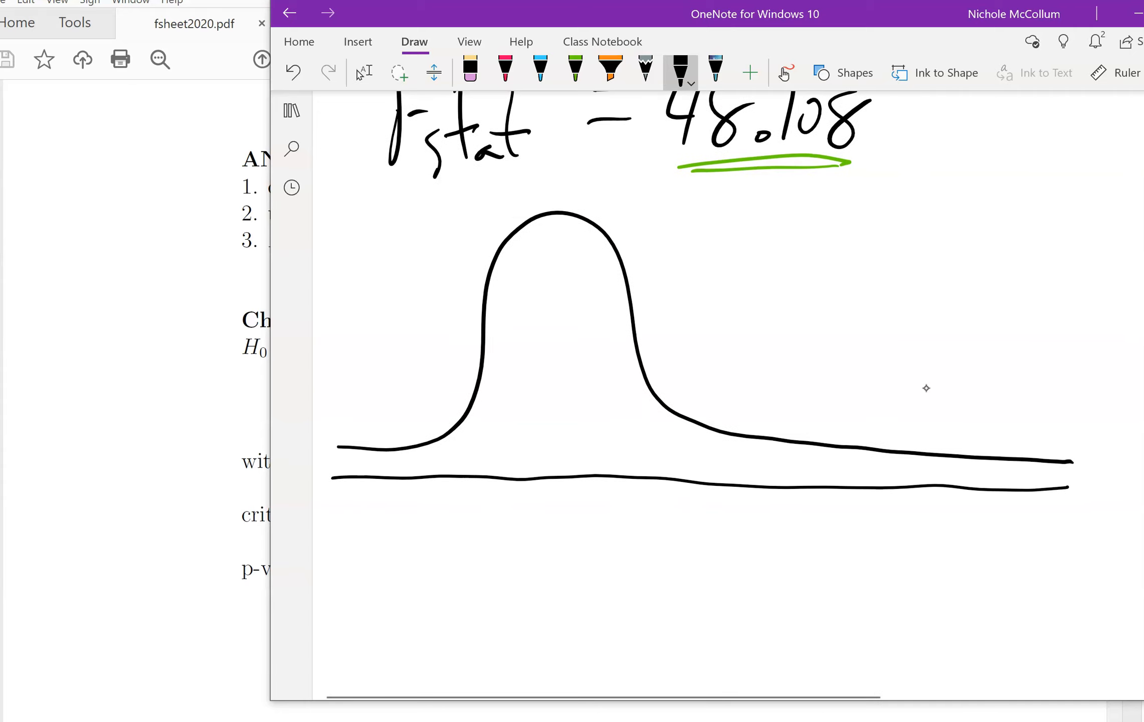
# Draw a vertical line through the second curve's right tail and label it 48.108 underneath
pyautogui.moveTo(872, 377); pyautogui.dragTo(863, 536)
pyautogui.moveTo(796, 559)
pyautogui.mouseDown()
pyautogui.moveTo(788, 587)
pyautogui.moveTo(816, 587)
pyautogui.mouseUp()
pyautogui.moveTo(827, 557)
pyautogui.mouseDown()
pyautogui.moveTo(813, 610)
pyautogui.moveTo(860, 577)
pyautogui.mouseUp()
pyautogui.moveTo(834, 580); pyautogui.dragTo(845, 589)
pyautogui.click(869, 617)
pyautogui.moveTo(906, 564)
pyautogui.mouseDown()
pyautogui.moveTo(893, 607)
pyautogui.moveTo(917, 577)
pyautogui.moveTo(969, 570)
pyautogui.mouseUp()
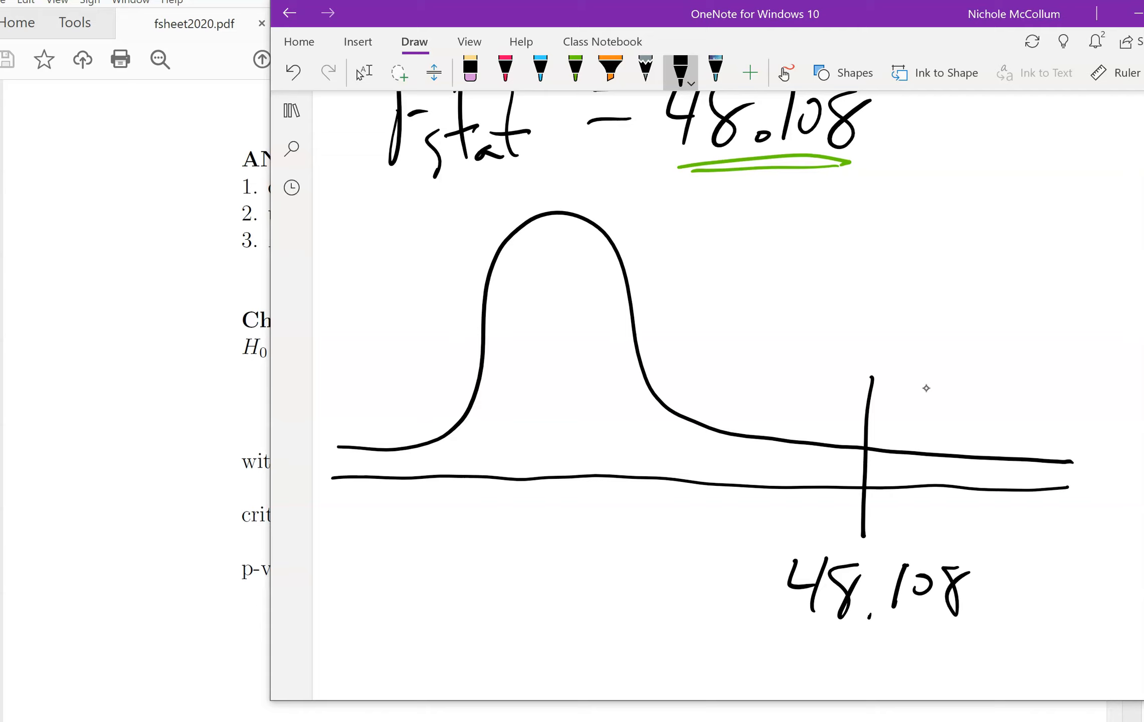
pyautogui.moveTo(863, 611); pyautogui.dragTo(873, 614)
# Shade the second curve's tail beyond 48.108 with black diagonal hatch strokes
pyautogui.moveTo(888, 430)
pyautogui.mouseDown()
pyautogui.moveTo(908, 485)
pyautogui.moveTo(934, 484)
pyautogui.mouseUp()
pyautogui.moveTo(936, 429); pyautogui.dragTo(962, 490)
pyautogui.moveTo(964, 432)
pyautogui.mouseDown()
pyautogui.moveTo(990, 484)
pyautogui.moveTo(1022, 490)
pyautogui.mouseUp()
pyautogui.moveTo(1017, 440)
pyautogui.mouseDown()
pyautogui.moveTo(1043, 493)
pyautogui.moveTo(1055, 488)
pyautogui.mouseUp()
pyautogui.moveTo(1053, 437); pyautogui.dragTo(1080, 498)
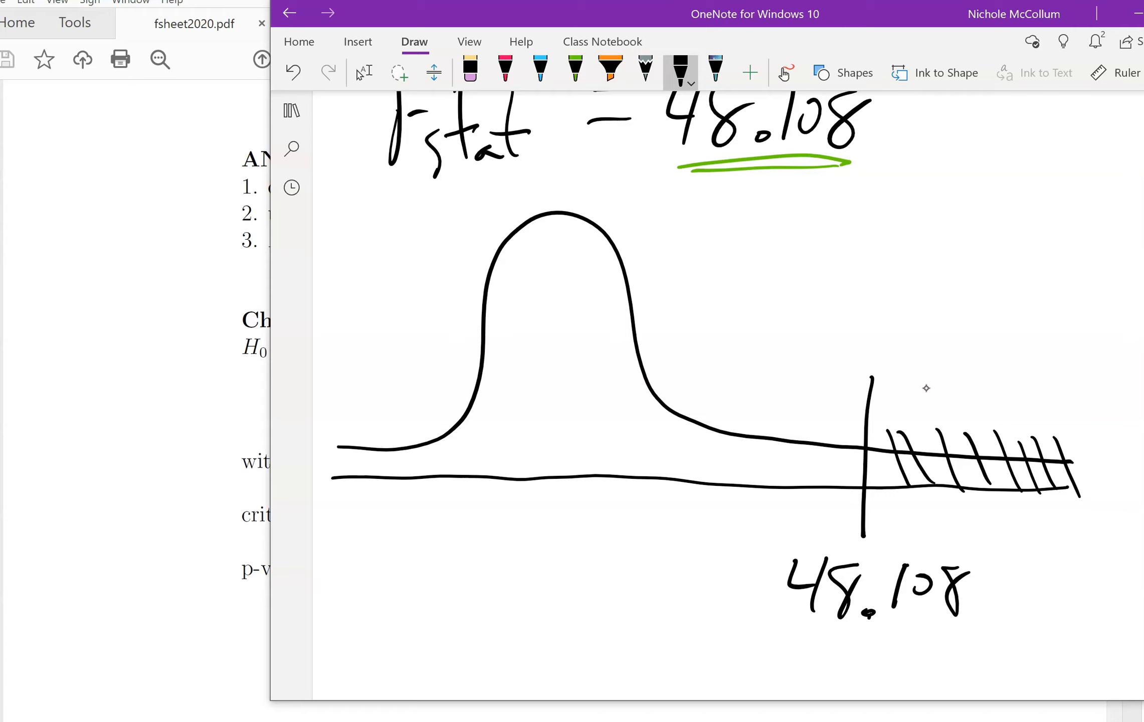
# Handwrite "pvalue" below the second curve and draw a curved arrow from it up to the hatched tail
pyautogui.scroll(-5, 926, 388)
pyautogui.moveTo(398, 473)
pyautogui.mouseDown()
pyautogui.moveTo(401, 550)
pyautogui.moveTo(412, 484)
pyautogui.mouseUp()
pyautogui.moveTo(443, 448)
pyautogui.mouseDown()
pyautogui.moveTo(474, 447)
pyautogui.moveTo(501, 489)
pyautogui.mouseUp()
pyautogui.moveTo(526, 396); pyautogui.dragTo(520, 484)
pyautogui.moveTo(531, 456)
pyautogui.mouseDown()
pyautogui.moveTo(538, 487)
pyautogui.moveTo(571, 485)
pyautogui.moveTo(580, 458)
pyautogui.moveTo(619, 448)
pyautogui.moveTo(625, 487)
pyautogui.moveTo(736, 460)
pyautogui.moveTo(933, 483)
pyautogui.moveTo(1037, 381)
pyautogui.moveTo(1020, 268)
pyautogui.moveTo(1003, 293)
pyautogui.mouseUp()
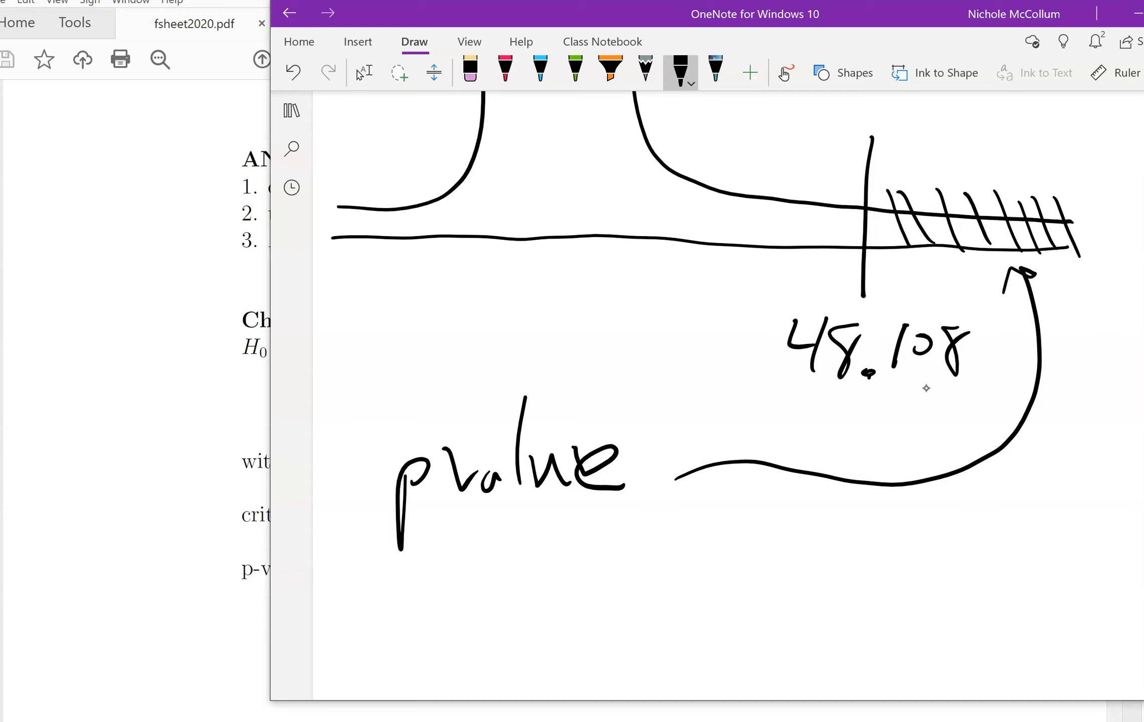
# Check the P-value in the Excel ANOVA output and handwrite "= 1.12E-12" beside "pvalue" in OneNote
pyautogui.click(878, 721)
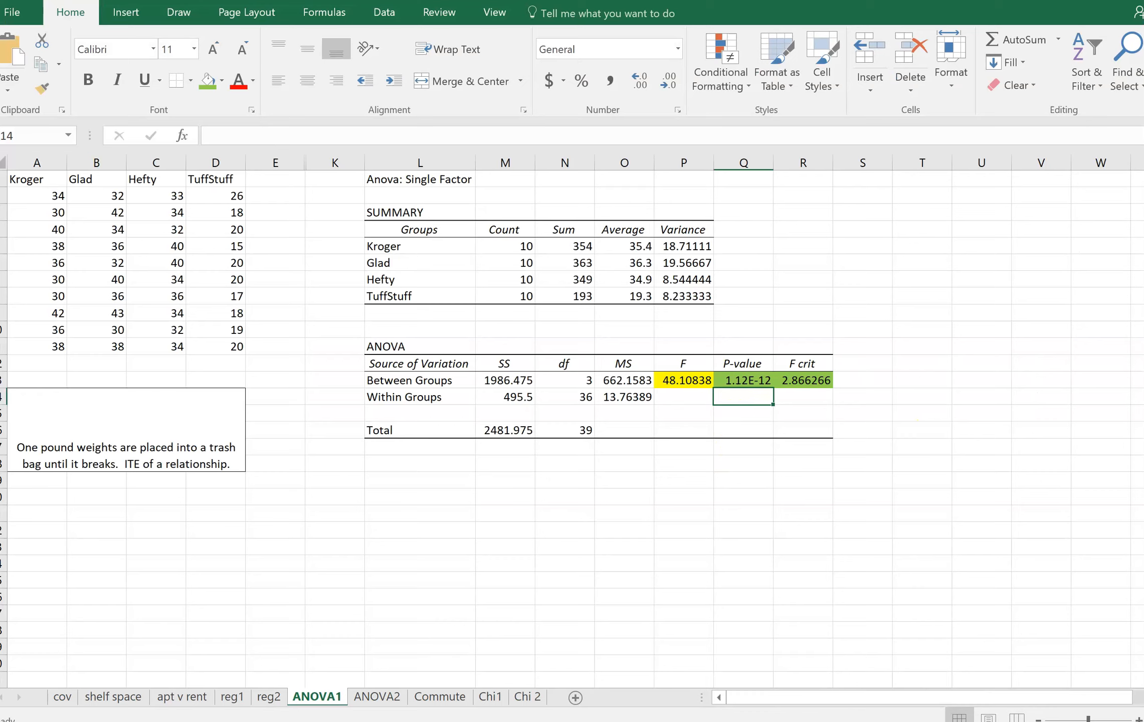
pyautogui.click(859, 720)
pyautogui.scroll(-2, 870, 585)
pyautogui.moveTo(650, 413)
pyautogui.mouseDown()
pyautogui.moveTo(671, 415)
pyautogui.moveTo(673, 431)
pyautogui.mouseUp()
pyautogui.moveTo(705, 396); pyautogui.dragTo(701, 460)
pyautogui.click(731, 453)
pyautogui.moveTo(763, 397); pyautogui.dragTo(759, 447)
pyautogui.moveTo(781, 415)
pyautogui.mouseDown()
pyautogui.moveTo(801, 423)
pyautogui.moveTo(806, 457)
pyautogui.mouseUp()
pyautogui.moveTo(873, 404)
pyautogui.mouseDown()
pyautogui.moveTo(834, 426)
pyautogui.moveTo(858, 458)
pyautogui.mouseUp()
pyautogui.moveTo(840, 437)
pyautogui.mouseDown()
pyautogui.moveTo(930, 429)
pyautogui.moveTo(942, 458)
pyautogui.mouseUp()
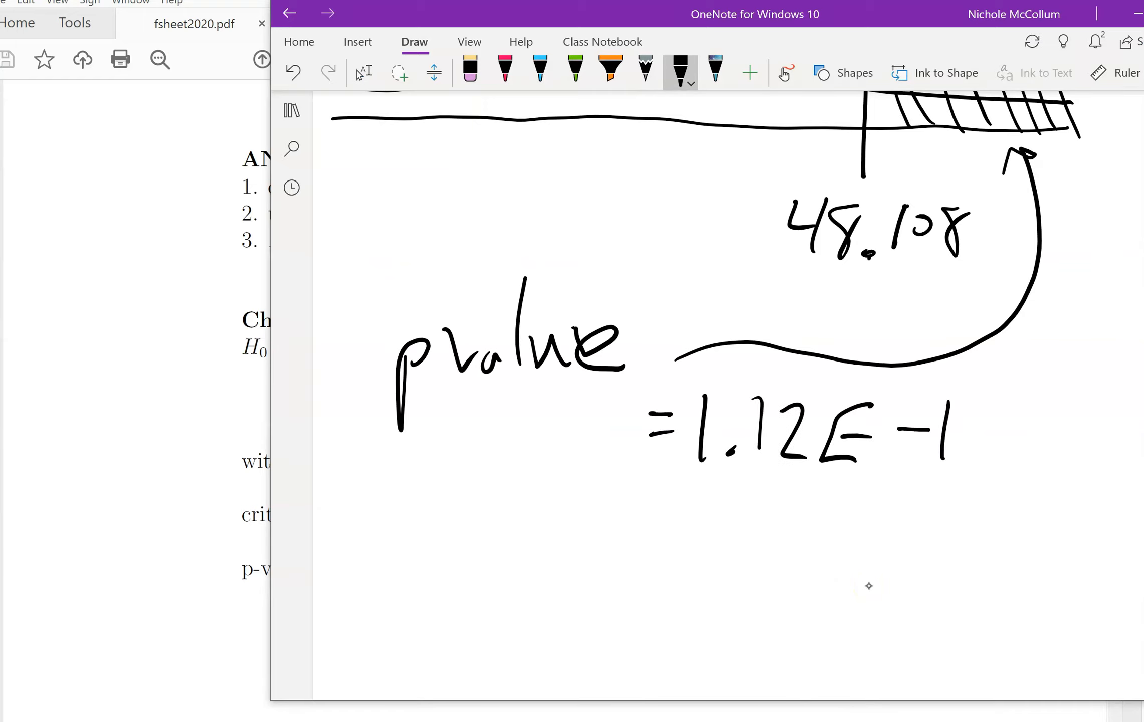
pyautogui.moveTo(965, 417); pyautogui.dragTo(1000, 462)
pyautogui.click(838, 721)
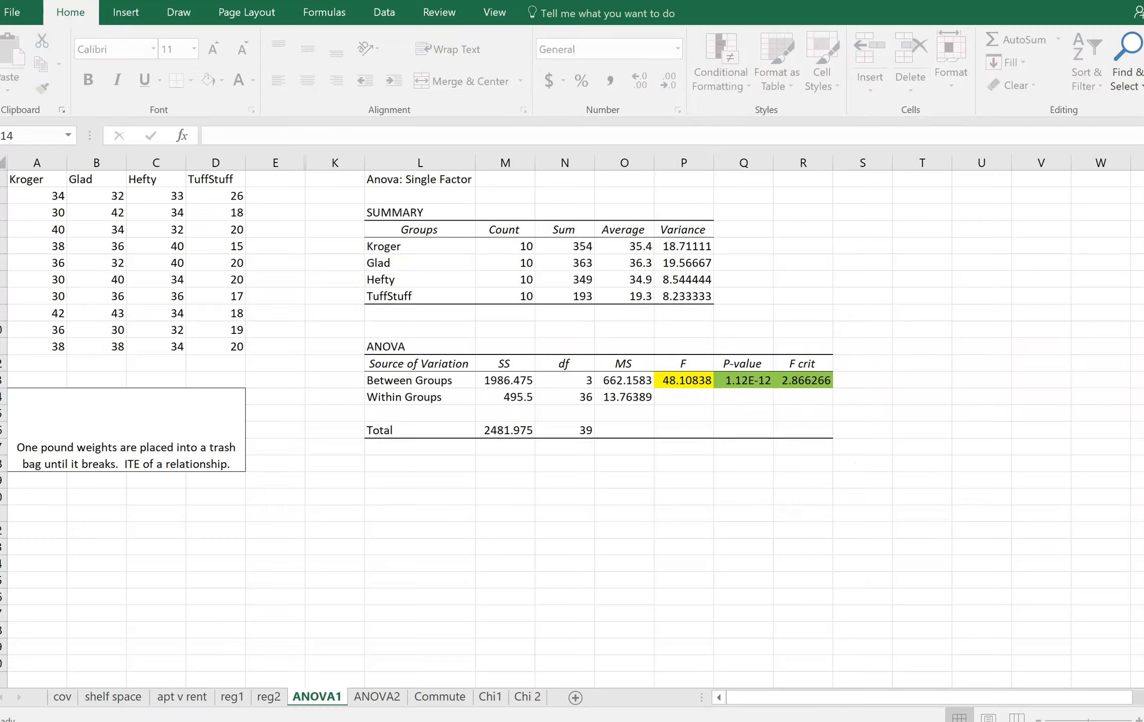
pyautogui.hotkey('alt', 'Tab')
# Handwrite "= 0% < α" in black below the 1.12E-12 line
pyautogui.scroll(3, 934, 452)
pyautogui.scroll(-3, 934, 434)
pyautogui.moveTo(651, 516)
pyautogui.mouseDown()
pyautogui.moveTo(685, 513)
pyautogui.moveTo(691, 536)
pyautogui.mouseUp()
pyautogui.moveTo(760, 513)
pyautogui.mouseDown()
pyautogui.moveTo(737, 517)
pyautogui.moveTo(797, 506)
pyautogui.mouseUp()
pyautogui.moveTo(835, 496)
pyautogui.mouseDown()
pyautogui.moveTo(784, 559)
pyautogui.moveTo(820, 543)
pyautogui.mouseUp()
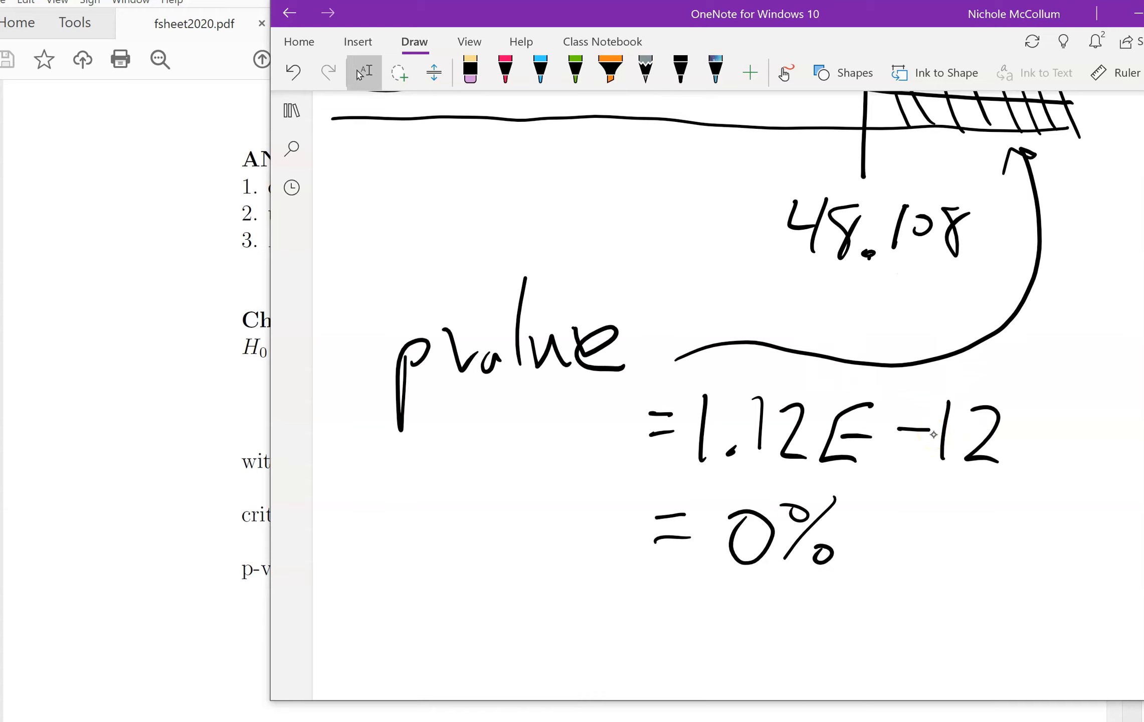
pyautogui.click(680, 70)
pyautogui.moveTo(932, 493)
pyautogui.mouseDown()
pyautogui.moveTo(892, 524)
pyautogui.moveTo(938, 540)
pyautogui.mouseUp()
pyautogui.moveTo(1054, 498)
pyautogui.mouseDown()
pyautogui.moveTo(978, 514)
pyautogui.moveTo(1071, 557)
pyautogui.mouseUp()
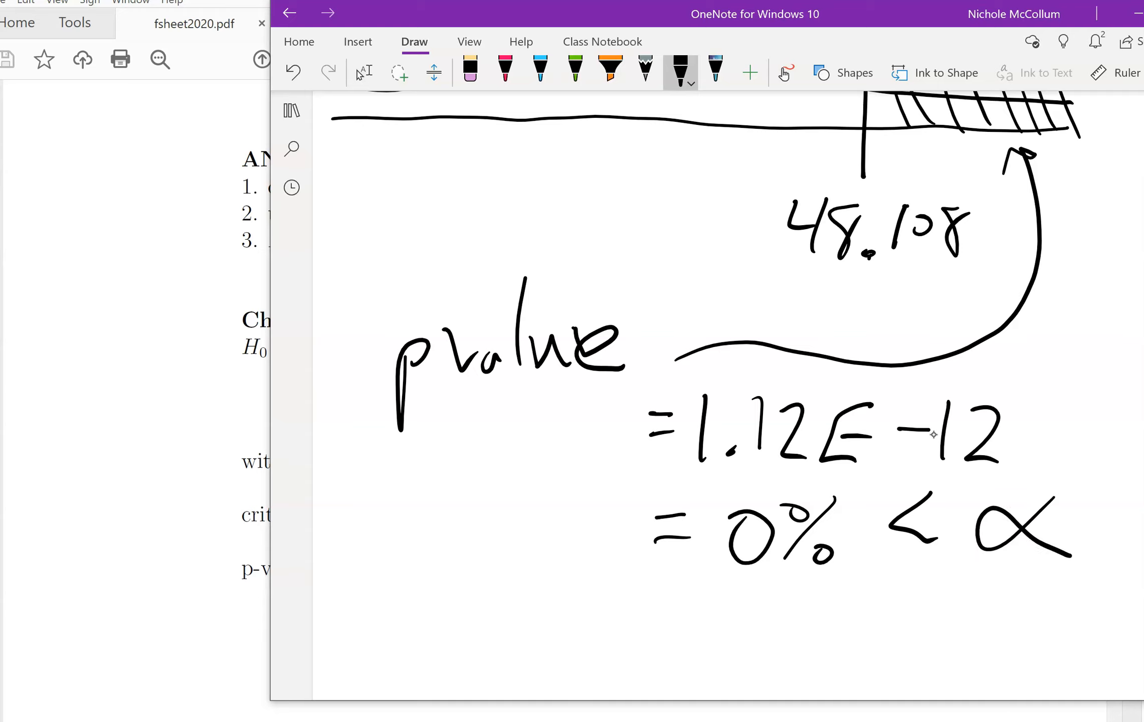
# Handwrite an arrow followed by "reject H₀." below the p-value comparison
pyautogui.scroll(-3, 934, 434)
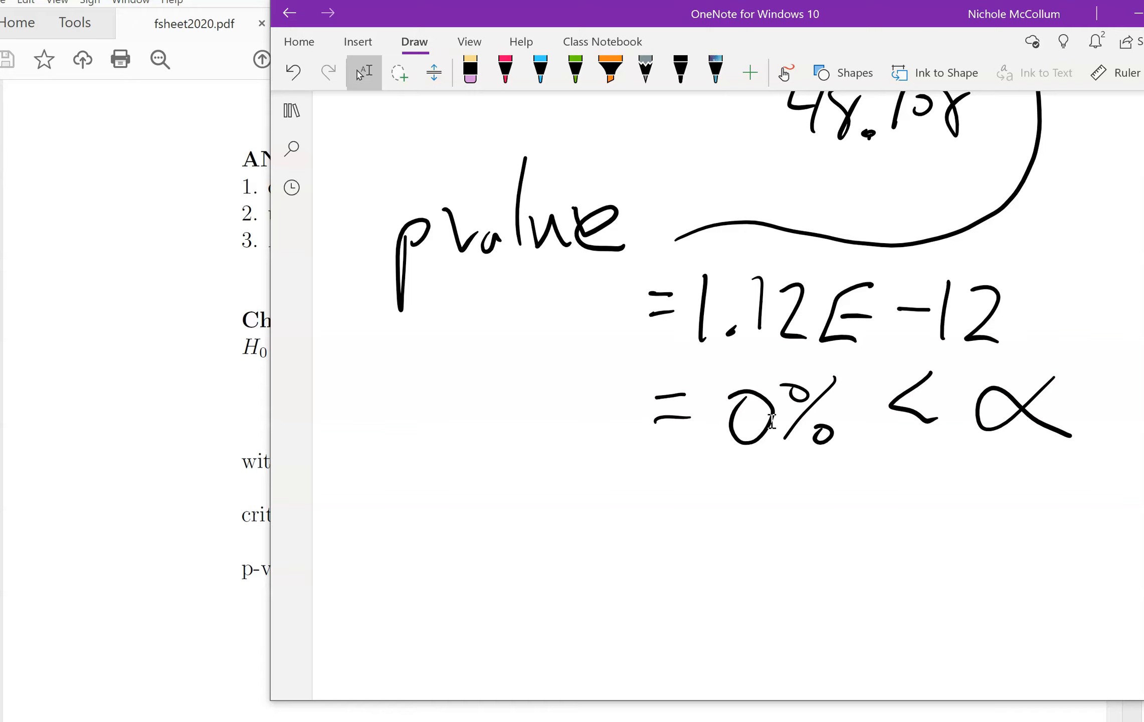
pyautogui.moveTo(433, 520); pyautogui.dragTo(530, 511)
pyautogui.moveTo(507, 482)
pyautogui.mouseDown()
pyautogui.moveTo(510, 537)
pyautogui.moveTo(596, 499)
pyautogui.moveTo(624, 511)
pyautogui.mouseUp()
pyautogui.moveTo(636, 526)
pyautogui.mouseDown()
pyautogui.moveTo(660, 574)
pyautogui.moveTo(638, 564)
pyautogui.mouseUp()
pyautogui.moveTo(669, 521)
pyautogui.mouseDown()
pyautogui.moveTo(697, 511)
pyautogui.moveTo(737, 543)
pyautogui.mouseUp()
pyautogui.moveTo(774, 454); pyautogui.dragTo(764, 542)
pyautogui.moveTo(747, 513); pyautogui.dragTo(797, 519)
pyautogui.moveTo(867, 469); pyautogui.dragTo(860, 549)
pyautogui.moveTo(898, 475)
pyautogui.mouseDown()
pyautogui.moveTo(890, 551)
pyautogui.moveTo(891, 523)
pyautogui.mouseUp()
pyautogui.moveTo(913, 540); pyautogui.dragTo(933, 534)
# Underline the 48.108 label below the second curve in black and go over the underline in green
pyautogui.scroll(15, 771, 421)
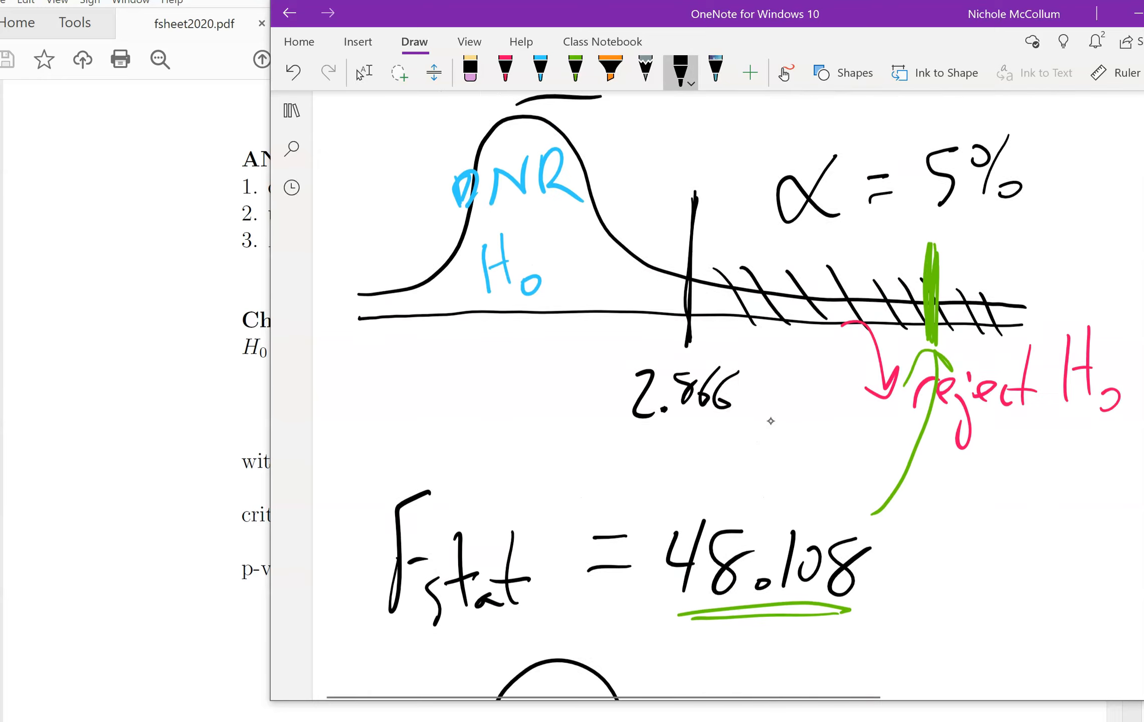
pyautogui.scroll(-3, 574, 250)
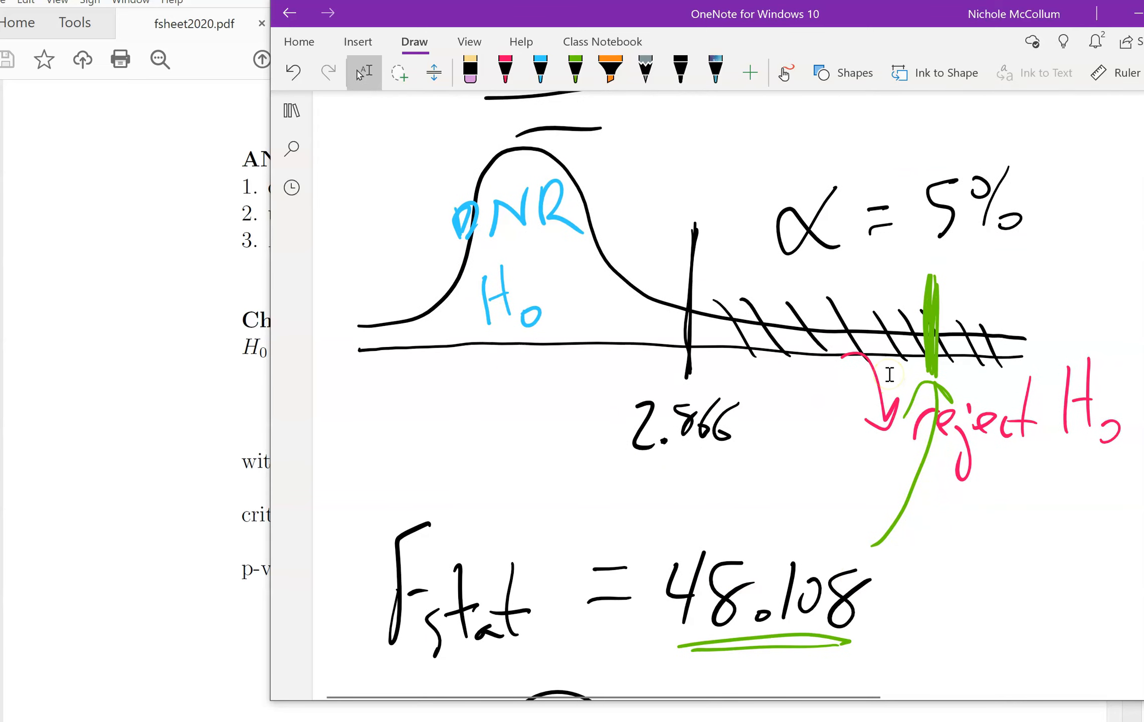
pyautogui.scroll(-15, 888, 374)
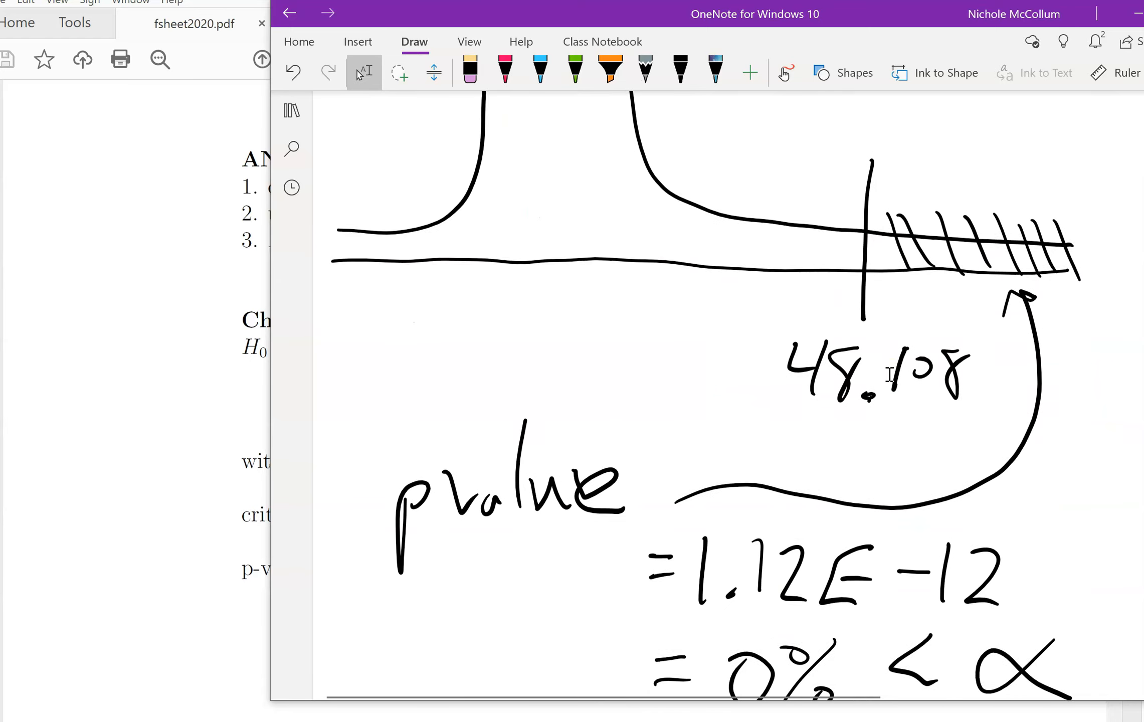
pyautogui.click(791, 517)
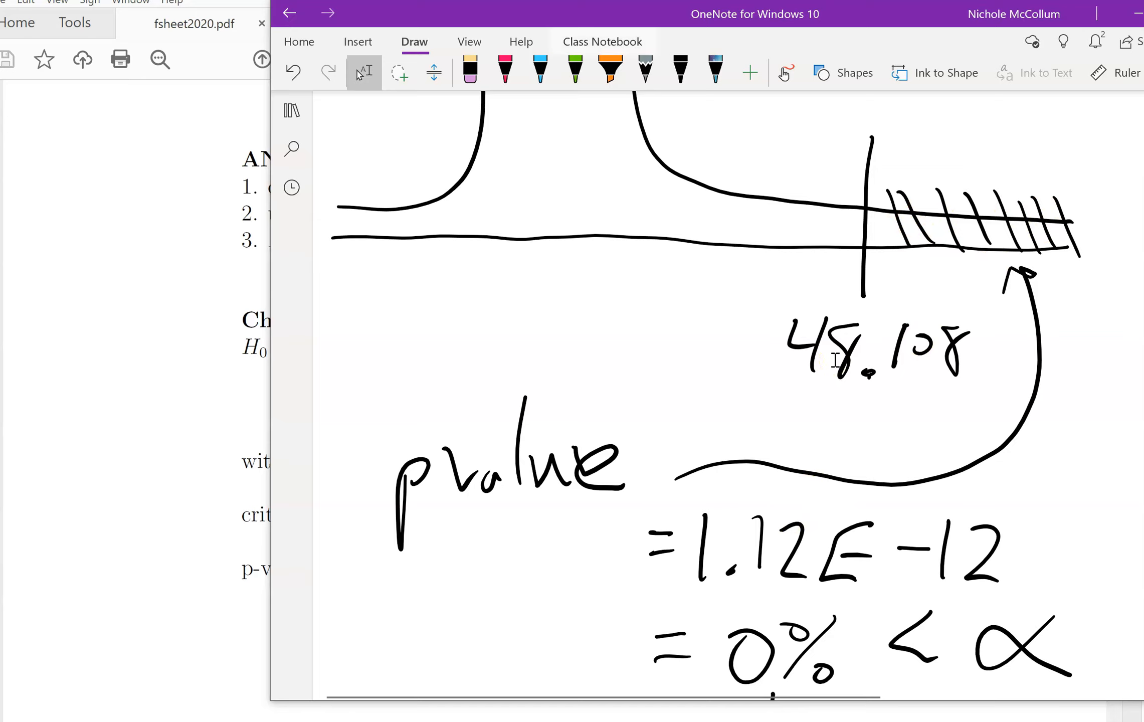
pyautogui.moveTo(814, 400); pyautogui.dragTo(954, 393)
pyautogui.click(602, 42)
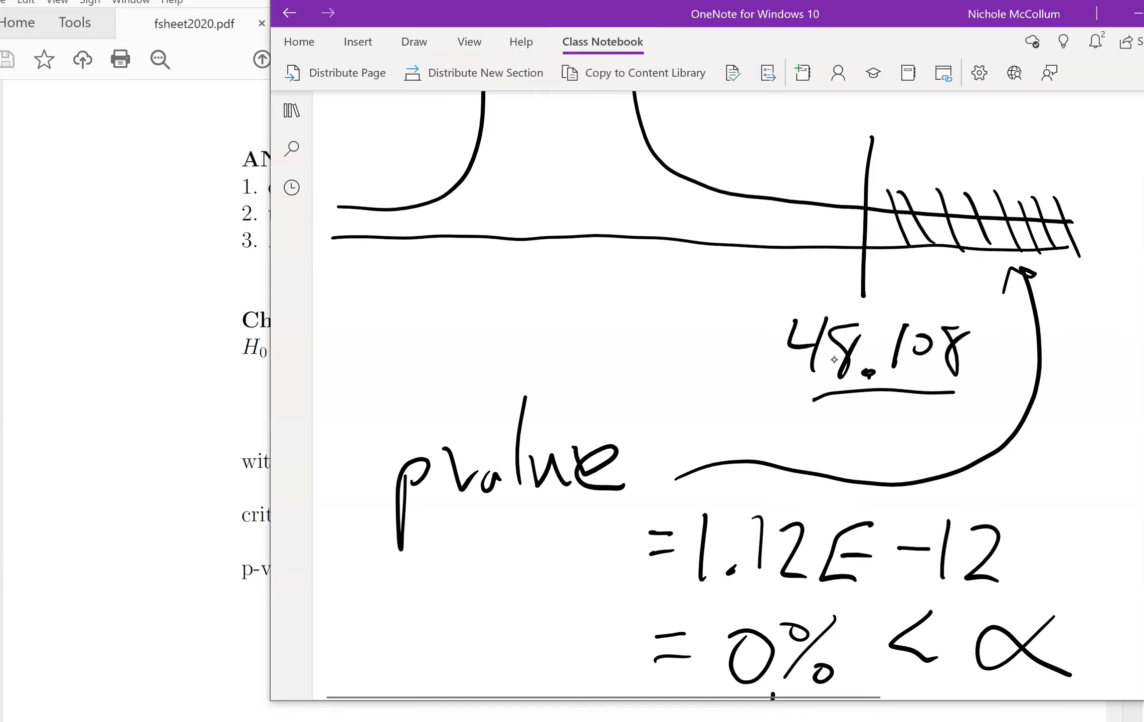
pyautogui.click(299, 42)
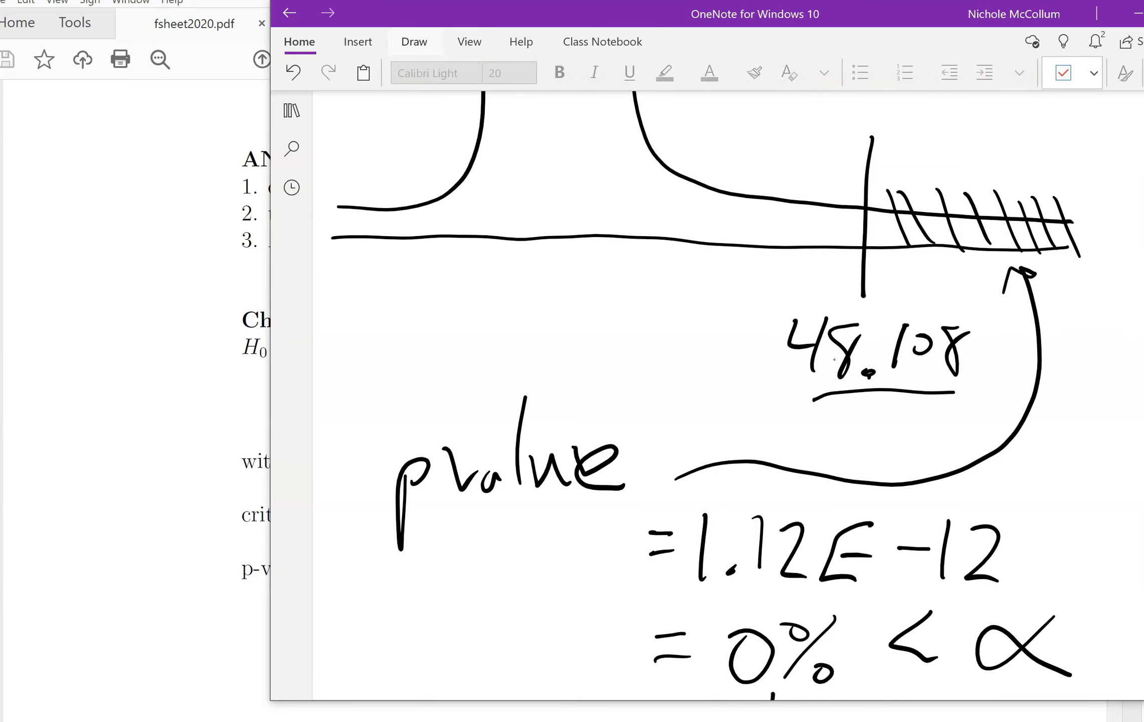
pyautogui.click(414, 42)
pyautogui.moveTo(941, 392); pyautogui.dragTo(833, 409)
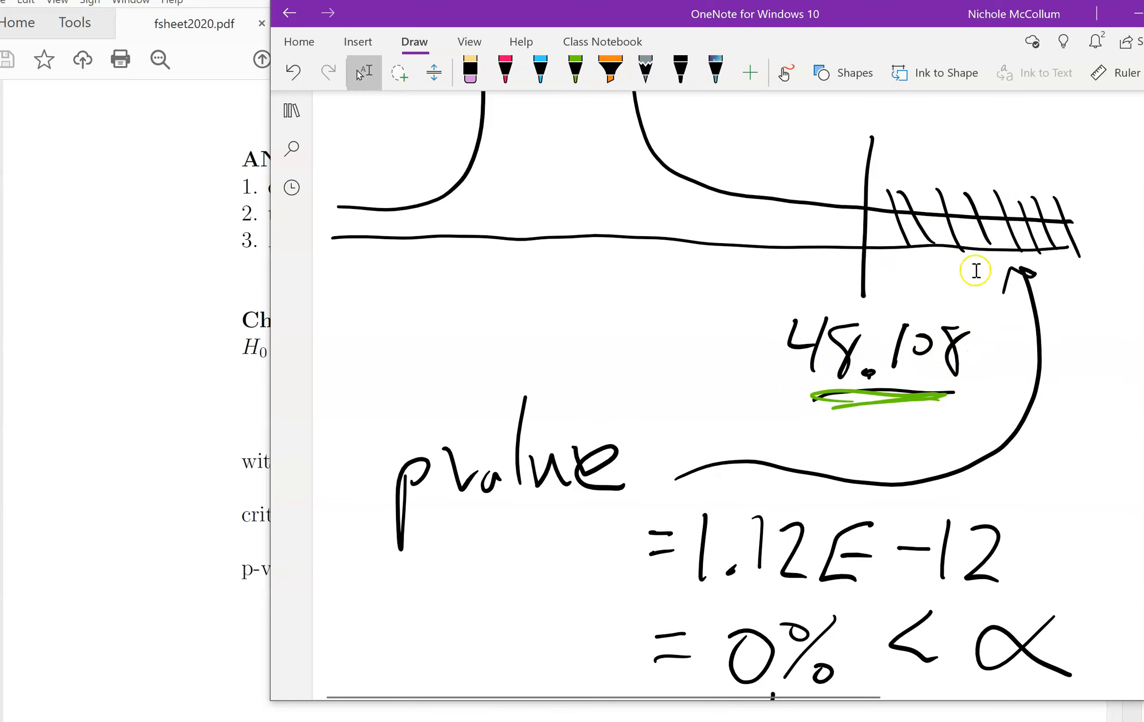
# Draw three green asterisks below the word "pvalue"
pyautogui.scroll(-2, 702, 552)
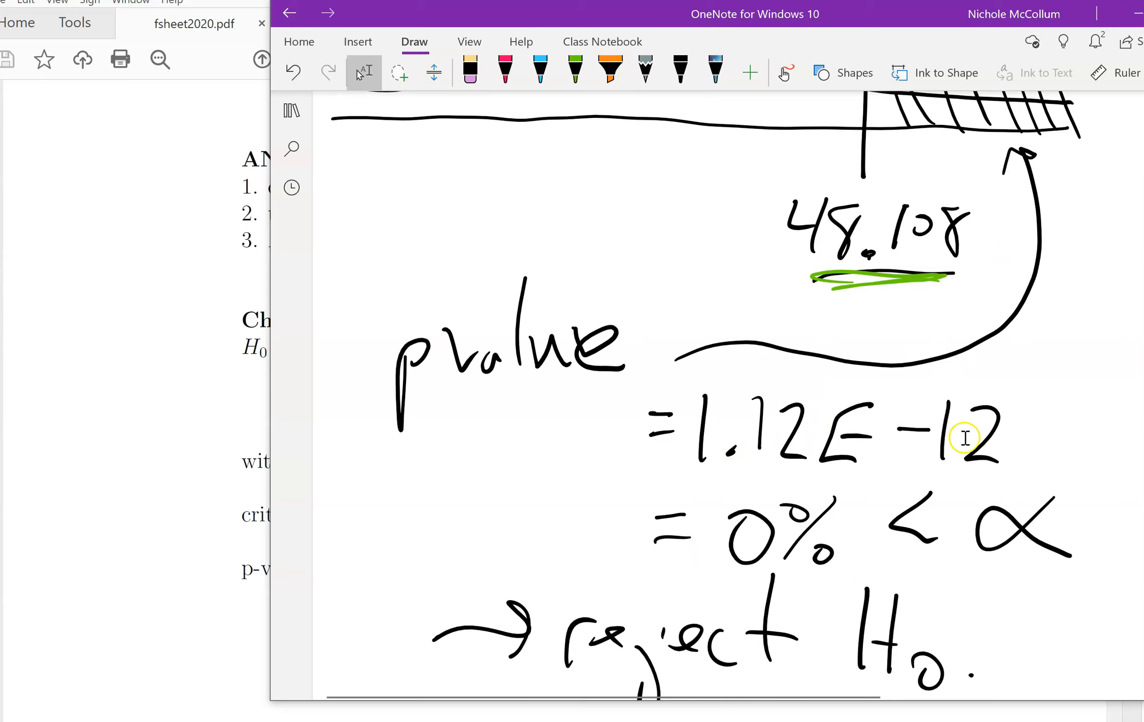
pyautogui.scroll(-2, 953, 444)
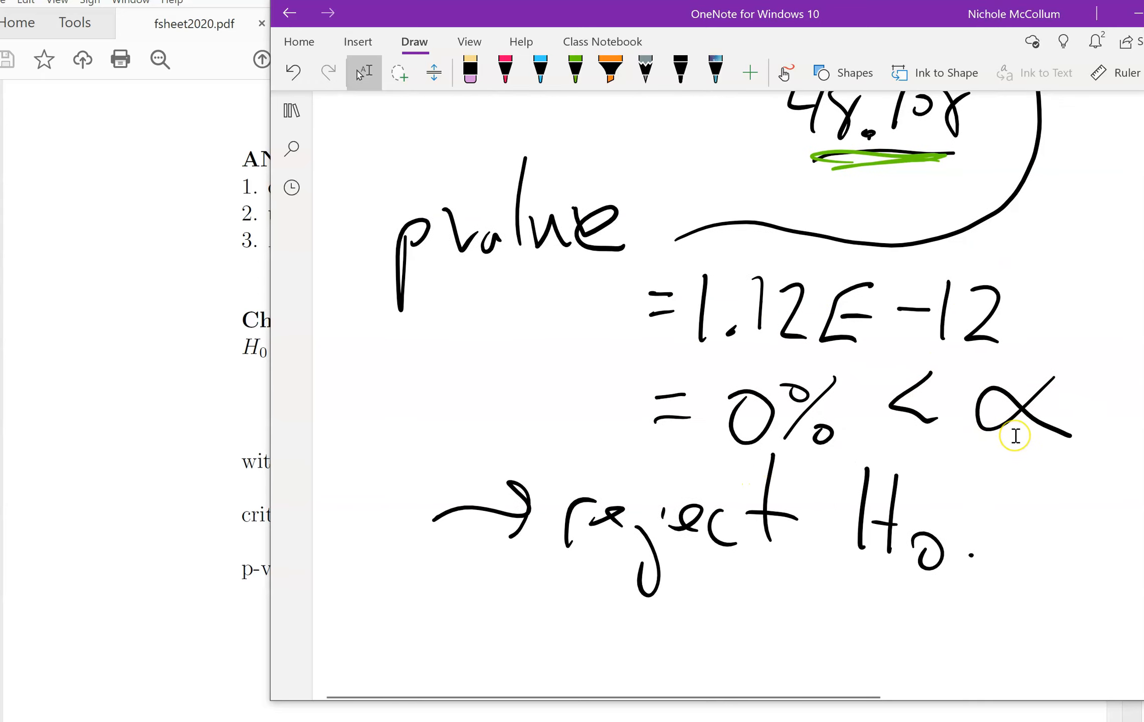
pyautogui.moveTo(393, 331); pyautogui.dragTo(364, 374)
pyautogui.moveTo(366, 328)
pyautogui.mouseDown()
pyautogui.moveTo(389, 385)
pyautogui.moveTo(364, 360)
pyautogui.mouseUp()
pyautogui.moveTo(391, 327); pyautogui.dragTo(384, 373)
pyautogui.moveTo(442, 332); pyautogui.dragTo(411, 370)
pyautogui.moveTo(411, 330)
pyautogui.mouseDown()
pyautogui.moveTo(430, 360)
pyautogui.moveTo(420, 358)
pyautogui.mouseUp()
pyautogui.moveTo(429, 325)
pyautogui.mouseDown()
pyautogui.moveTo(425, 354)
pyautogui.moveTo(457, 358)
pyautogui.mouseUp()
pyautogui.moveTo(447, 322)
pyautogui.mouseDown()
pyautogui.moveTo(464, 366)
pyautogui.moveTo(485, 342)
pyautogui.moveTo(460, 367)
pyautogui.mouseUp()
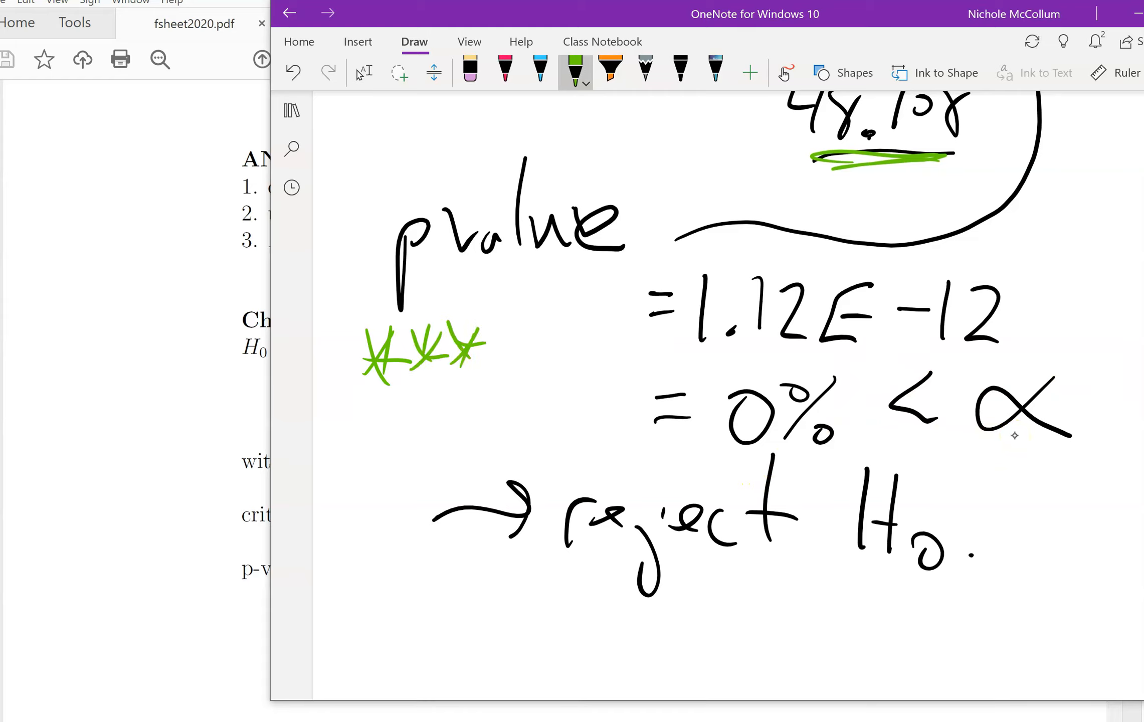
pyautogui.click(968, 384)
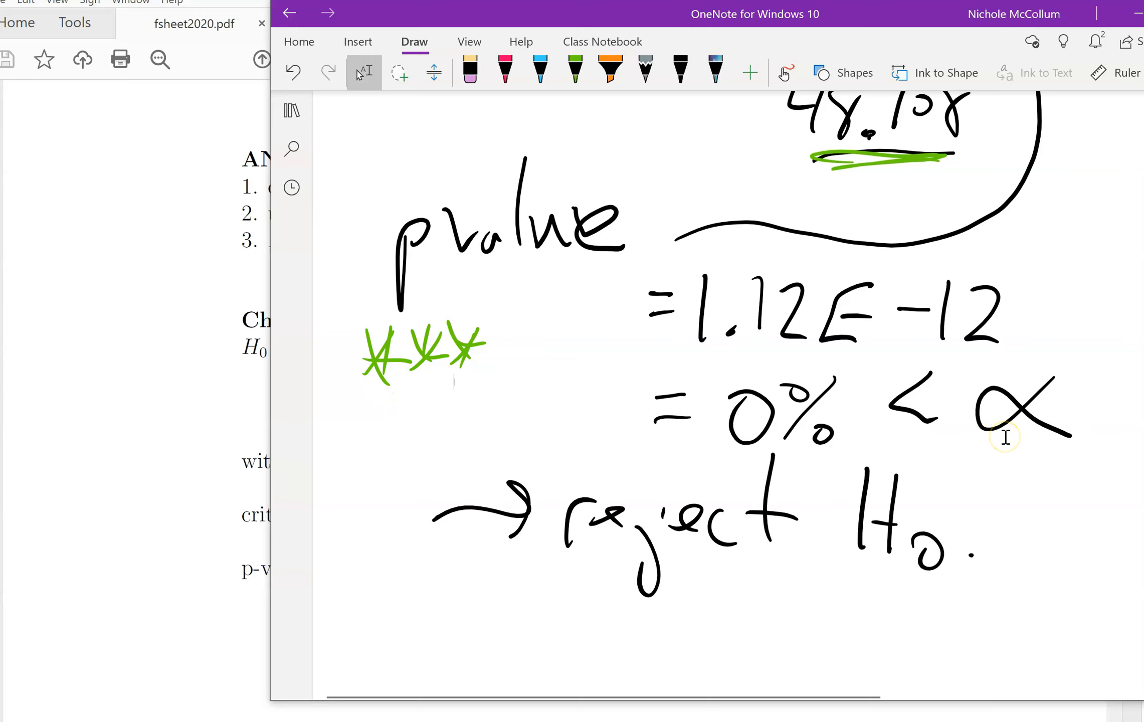
# Draw a long black horizontal divider line below "reject H₀"
pyautogui.scroll(-3, 1006, 437)
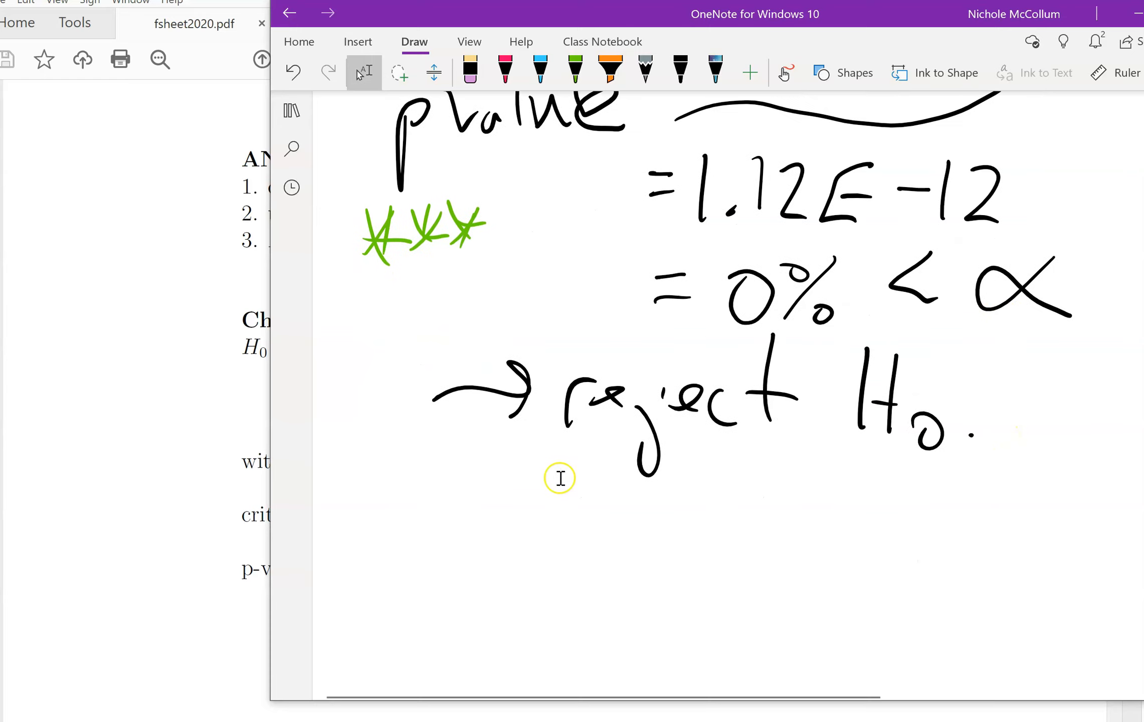
pyautogui.scroll(-3, 936, 456)
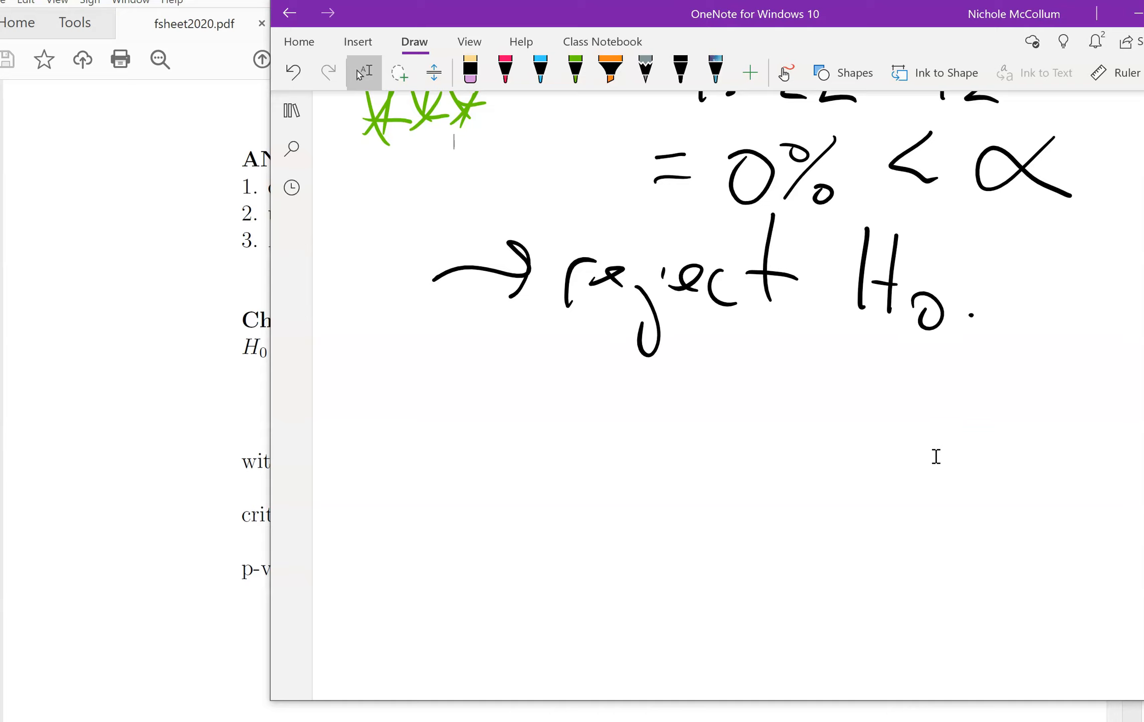
pyautogui.click(680, 71)
pyautogui.moveTo(1091, 382); pyautogui.dragTo(369, 391)
# Handwrite "I have evidence at a 5%" in black below the divider line
pyautogui.moveTo(448, 421); pyautogui.dragTo(401, 422)
pyautogui.moveTo(417, 435); pyautogui.dragTo(412, 487)
pyautogui.moveTo(442, 486); pyautogui.dragTo(391, 492)
pyautogui.moveTo(514, 388)
pyautogui.mouseDown()
pyautogui.moveTo(504, 459)
pyautogui.moveTo(529, 491)
pyautogui.mouseUp()
pyautogui.moveTo(554, 467)
pyautogui.mouseDown()
pyautogui.moveTo(568, 477)
pyautogui.moveTo(603, 460)
pyautogui.mouseUp()
pyautogui.moveTo(606, 473); pyautogui.dragTo(628, 497)
pyautogui.moveTo(679, 472)
pyautogui.mouseDown()
pyautogui.moveTo(696, 456)
pyautogui.moveTo(695, 489)
pyautogui.mouseUp()
pyautogui.moveTo(715, 449); pyautogui.dragTo(812, 475)
pyautogui.moveTo(826, 460)
pyautogui.mouseDown()
pyautogui.moveTo(833, 487)
pyautogui.moveTo(867, 494)
pyautogui.mouseUp()
pyautogui.moveTo(935, 459); pyautogui.dragTo(957, 481)
pyautogui.moveTo(971, 396); pyautogui.dragTo(978, 498)
pyautogui.moveTo(962, 448); pyautogui.dragTo(990, 434)
pyautogui.moveTo(1036, 464)
pyautogui.mouseDown()
pyautogui.moveTo(1028, 476)
pyautogui.moveTo(1062, 498)
pyautogui.mouseUp()
pyautogui.moveTo(443, 545); pyautogui.dragTo(414, 608)
pyautogui.moveTo(468, 541)
pyautogui.mouseDown()
pyautogui.moveTo(451, 550)
pyautogui.moveTo(469, 557)
pyautogui.mouseUp()
pyautogui.moveTo(490, 531)
pyautogui.mouseDown()
pyautogui.moveTo(454, 596)
pyautogui.moveTo(486, 600)
pyautogui.mouseUp()
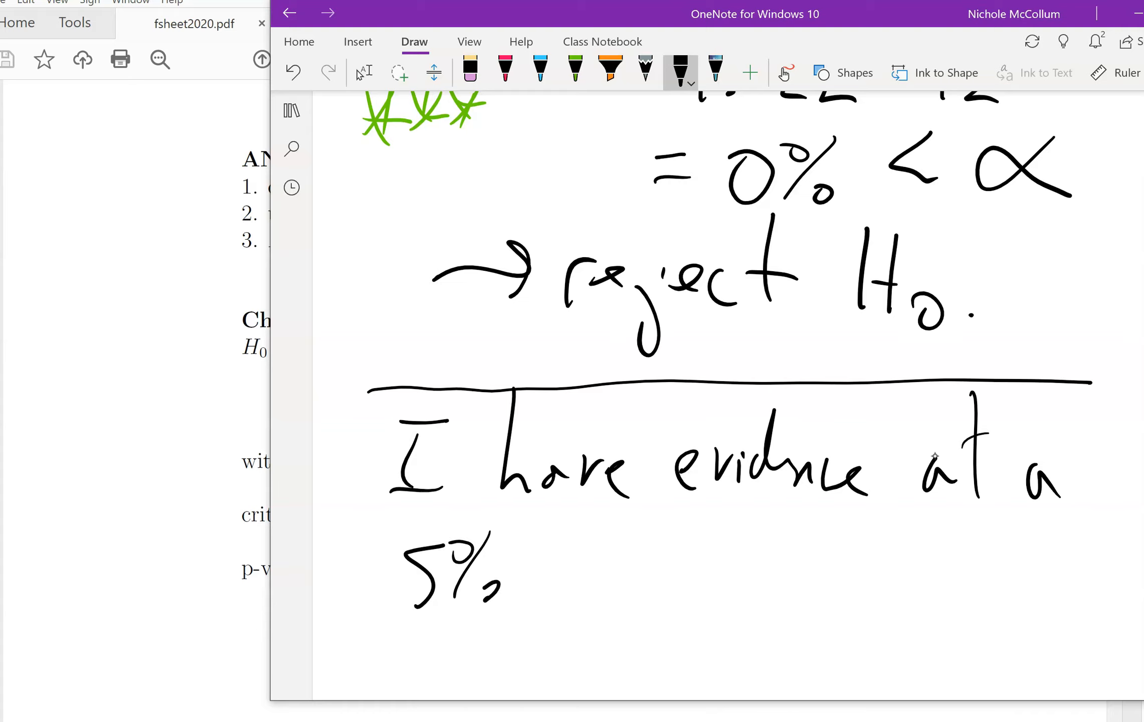
# Continue the handwritten conclusion after "5%" with "LOS that one of"
pyautogui.scroll(-2, 935, 456)
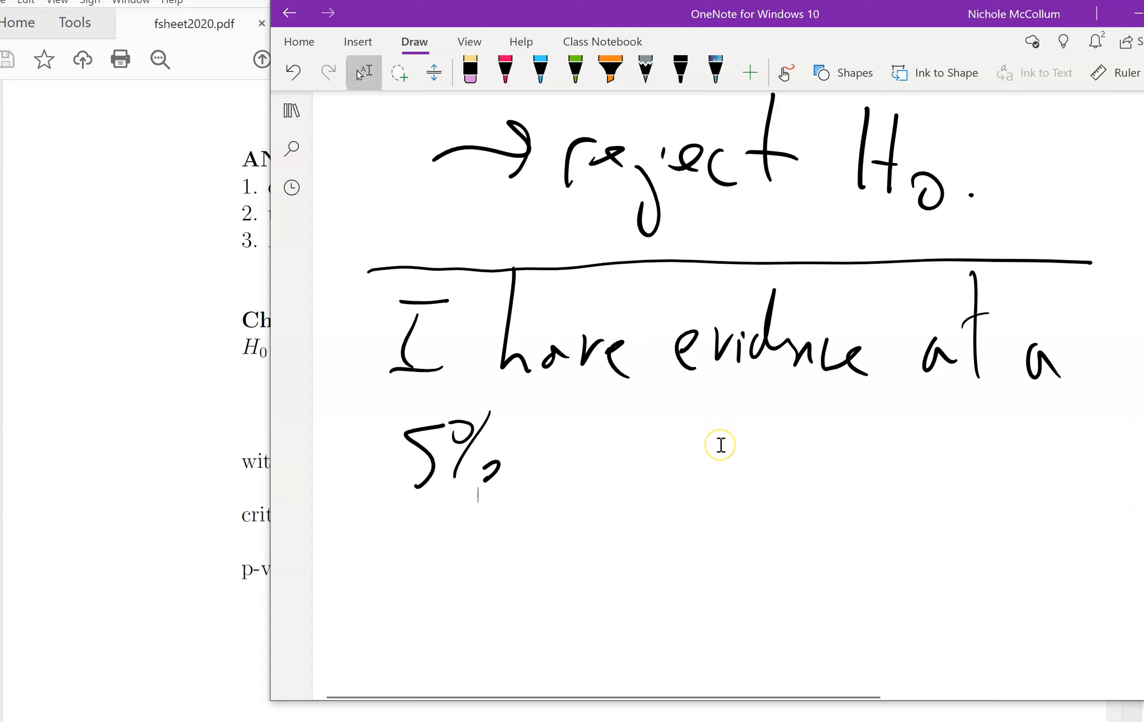
pyautogui.scroll(-2, 720, 444)
pyautogui.moveTo(567, 300)
pyautogui.mouseDown()
pyautogui.moveTo(583, 346)
pyautogui.moveTo(654, 304)
pyautogui.mouseUp()
pyautogui.moveTo(630, 307); pyautogui.dragTo(632, 355)
pyautogui.moveTo(724, 273); pyautogui.dragTo(717, 359)
pyautogui.moveTo(700, 327); pyautogui.dragTo(739, 323)
pyautogui.moveTo(746, 272)
pyautogui.mouseDown()
pyautogui.moveTo(743, 351)
pyautogui.moveTo(786, 348)
pyautogui.mouseUp()
pyautogui.moveTo(808, 278); pyautogui.dragTo(805, 344)
pyautogui.moveTo(782, 306)
pyautogui.mouseDown()
pyautogui.moveTo(820, 302)
pyautogui.moveTo(881, 326)
pyautogui.mouseUp()
pyautogui.moveTo(888, 325)
pyautogui.mouseDown()
pyautogui.moveTo(887, 354)
pyautogui.moveTo(910, 352)
pyautogui.mouseUp()
pyautogui.moveTo(916, 342); pyautogui.dragTo(937, 352)
pyautogui.moveTo(1009, 333); pyautogui.dragTo(1012, 335)
pyautogui.moveTo(1034, 271); pyautogui.dragTo(1037, 361)
pyautogui.moveTo(1033, 270); pyautogui.dragTo(1056, 287)
pyautogui.moveTo(1014, 332); pyautogui.dragTo(1057, 329)
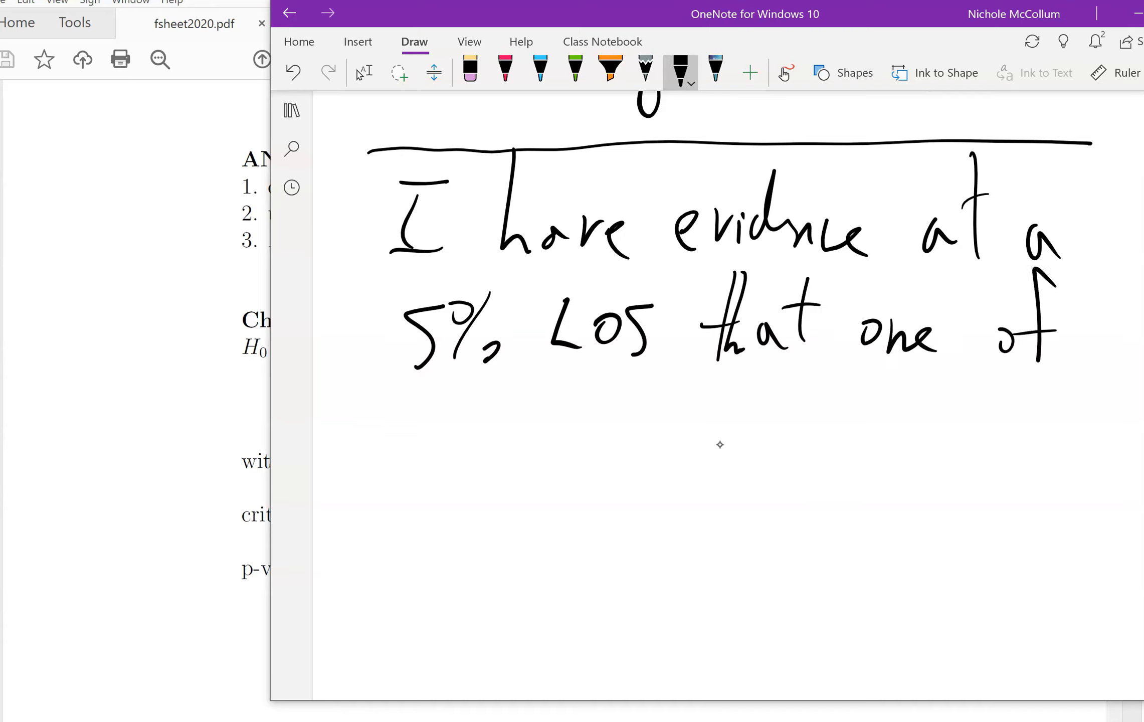
# Handwrite "the means is diff." on a new line to finish the conclusion sentence
pyautogui.moveTo(391, 396); pyautogui.dragTo(384, 470)
pyautogui.moveTo(410, 399); pyautogui.dragTo(403, 453)
pyautogui.moveTo(373, 441)
pyautogui.mouseDown()
pyautogui.moveTo(396, 436)
pyautogui.moveTo(435, 466)
pyautogui.moveTo(545, 463)
pyautogui.mouseUp()
pyautogui.moveTo(554, 466)
pyautogui.mouseDown()
pyautogui.moveTo(573, 446)
pyautogui.moveTo(617, 472)
pyautogui.mouseUp()
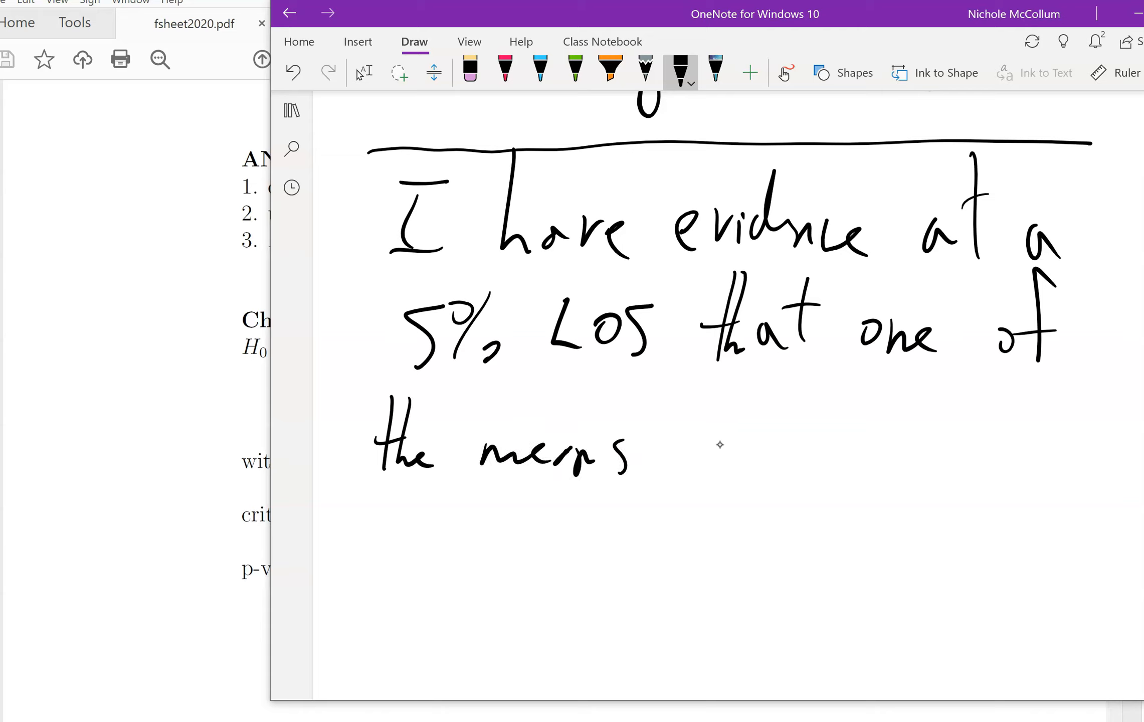
pyautogui.moveTo(705, 443); pyautogui.dragTo(700, 471)
pyautogui.moveTo(702, 417); pyautogui.dragTo(713, 429)
pyautogui.moveTo(744, 443); pyautogui.dragTo(727, 473)
pyautogui.moveTo(791, 441); pyautogui.dragTo(797, 382)
pyautogui.moveTo(825, 446); pyautogui.dragTo(827, 468)
pyautogui.moveTo(833, 415); pyautogui.dragTo(862, 477)
pyautogui.moveTo(844, 445)
pyautogui.mouseDown()
pyautogui.moveTo(878, 436)
pyautogui.moveTo(908, 397)
pyautogui.mouseUp()
pyautogui.moveTo(870, 447); pyautogui.dragTo(897, 443)
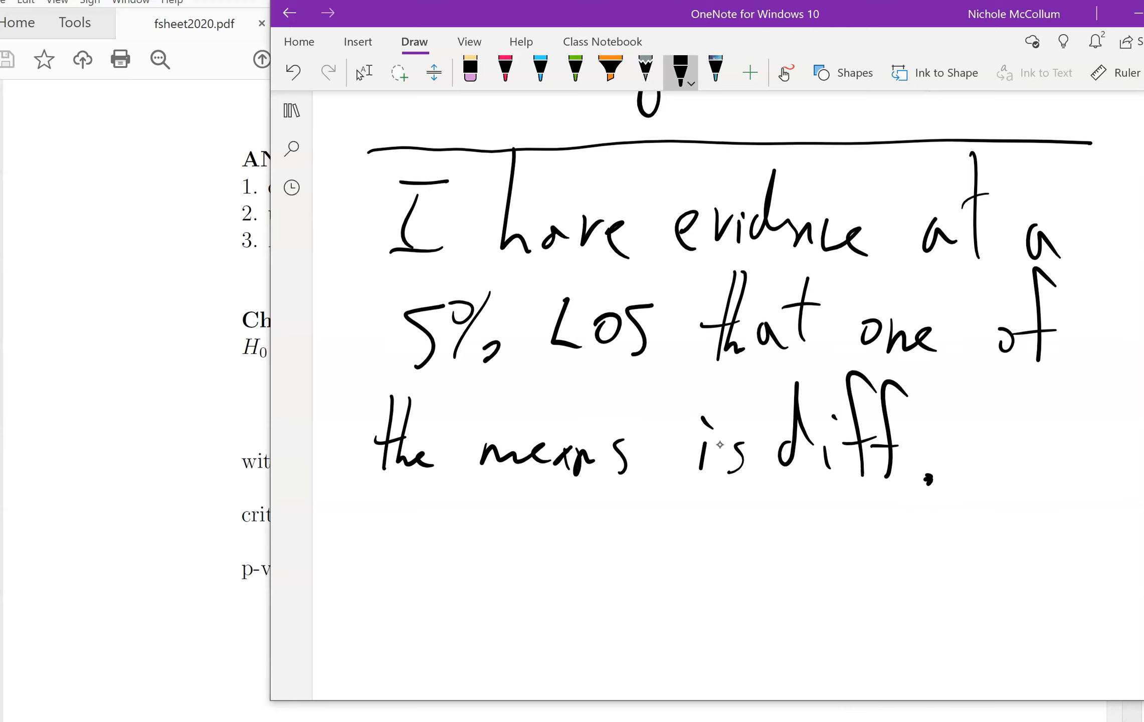
# Review the p-value section and the critical-region sketch with the F statistic, and return to the written conclusion
pyautogui.scroll(10, 720, 445)
pyautogui.scroll(-2, 652, 441)
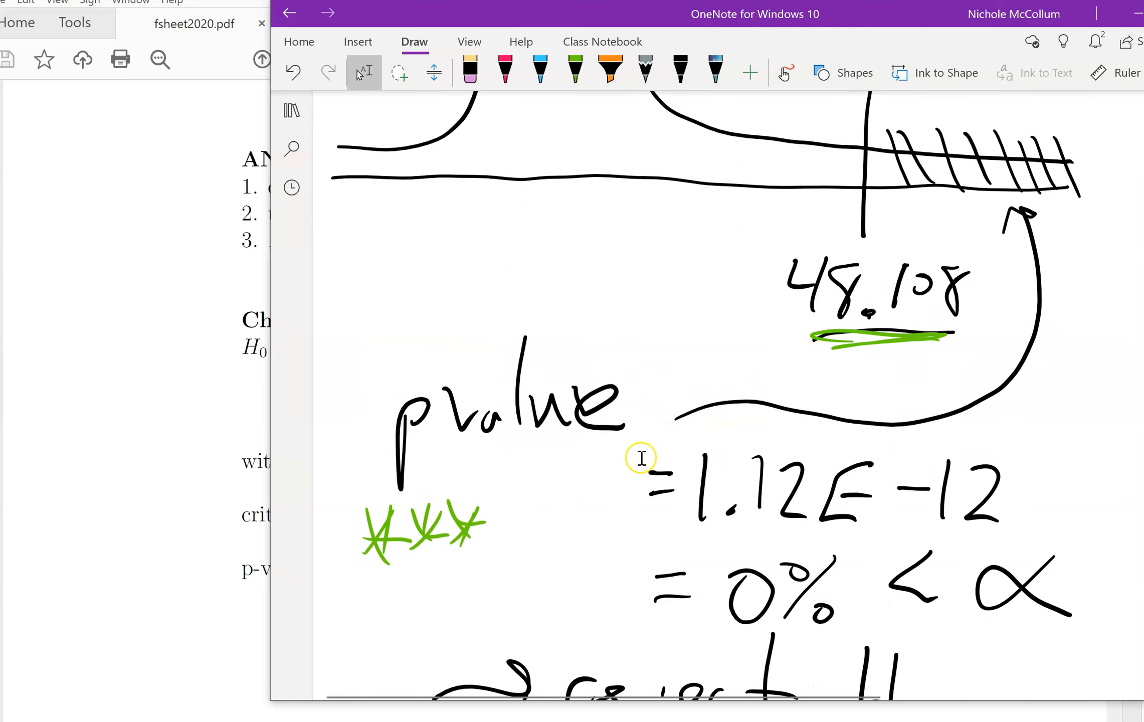
pyautogui.scroll(3, 692, 510)
pyautogui.scroll(5, 691, 509)
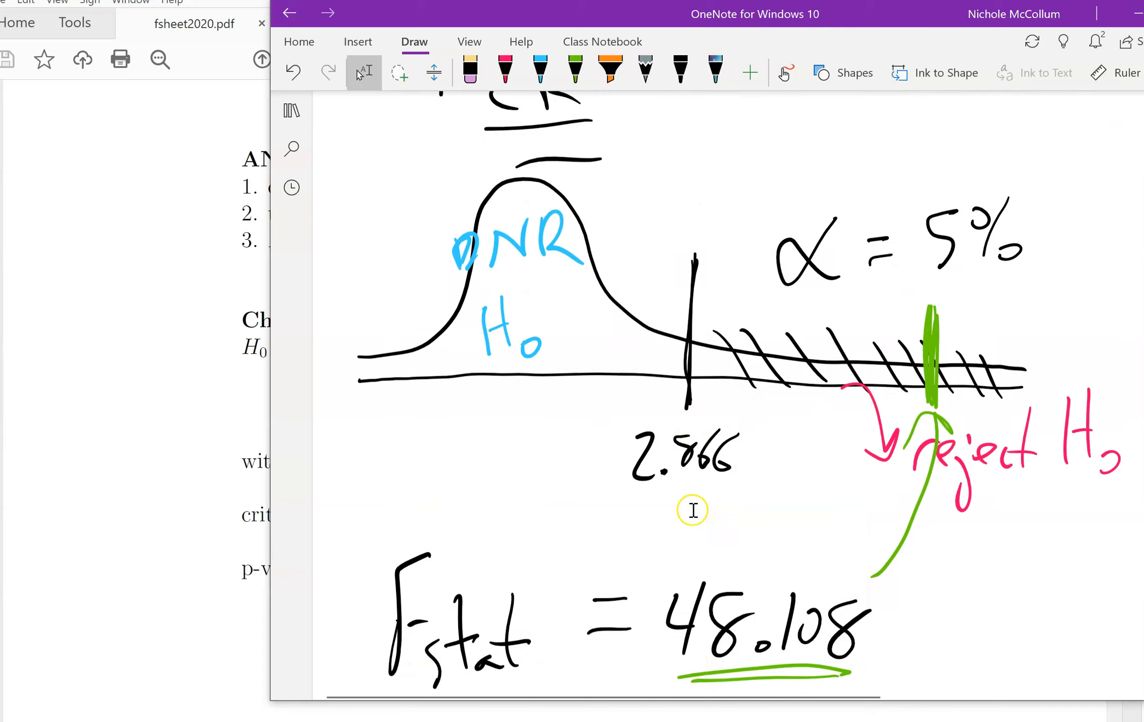
pyautogui.scroll(-2, 597, 523)
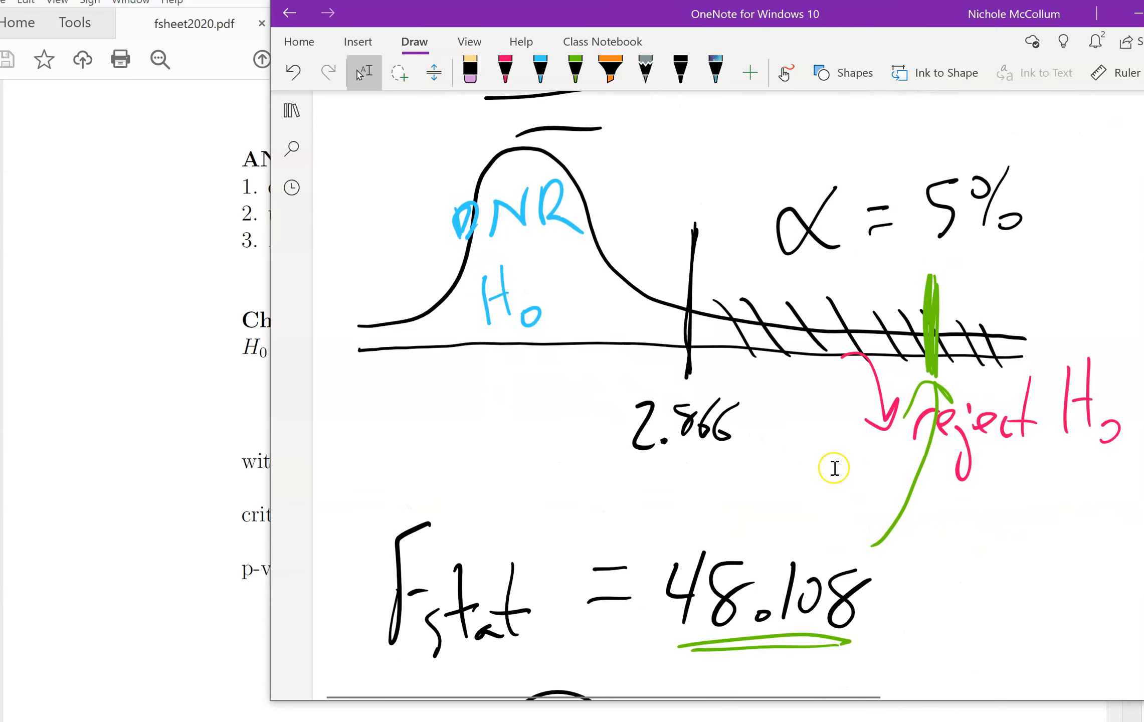
pyautogui.scroll(-10, 832, 437)
pyautogui.scroll(-6, 844, 451)
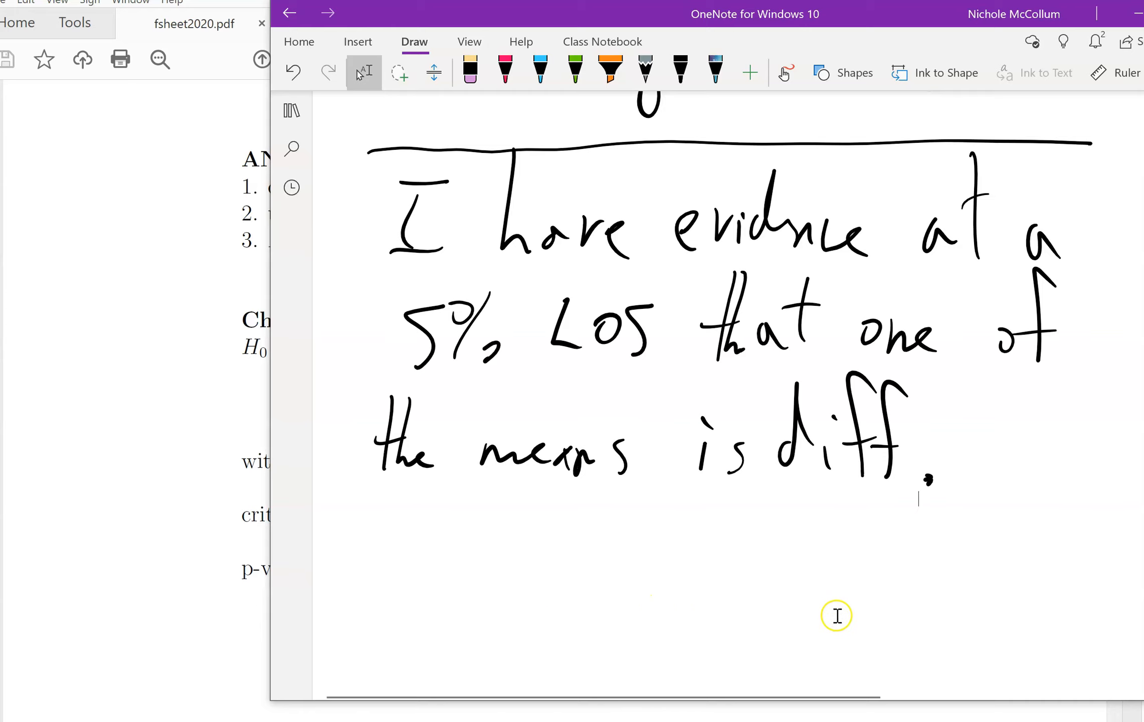
# Handwrite "If" in black below the conclusion sentence and clear the mail notification
pyautogui.scroll(-3, 912, 604)
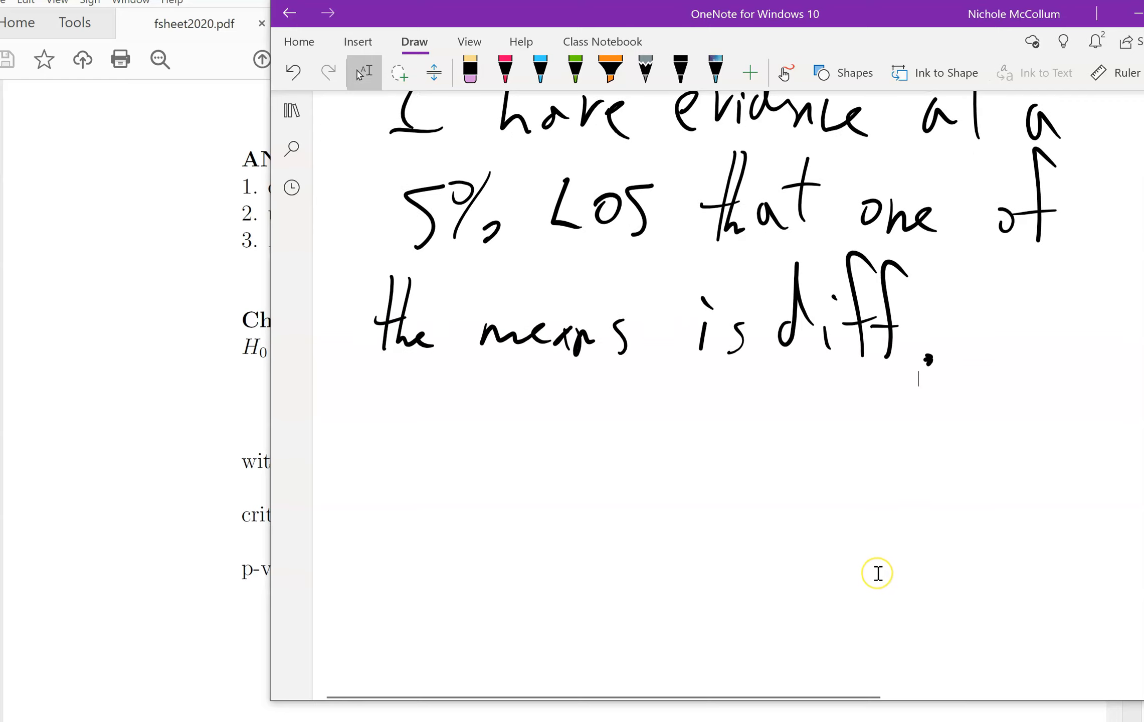
pyautogui.scroll(-3, 878, 573)
pyautogui.scroll(3, 878, 573)
pyautogui.click(680, 73)
pyautogui.moveTo(407, 432)
pyautogui.mouseDown()
pyautogui.moveTo(445, 425)
pyautogui.moveTo(413, 494)
pyautogui.mouseUp()
pyautogui.moveTo(471, 416)
pyautogui.mouseDown()
pyautogui.moveTo(469, 500)
pyautogui.moveTo(485, 416)
pyautogui.mouseUp()
pyautogui.moveTo(464, 471); pyautogui.dragTo(496, 457)
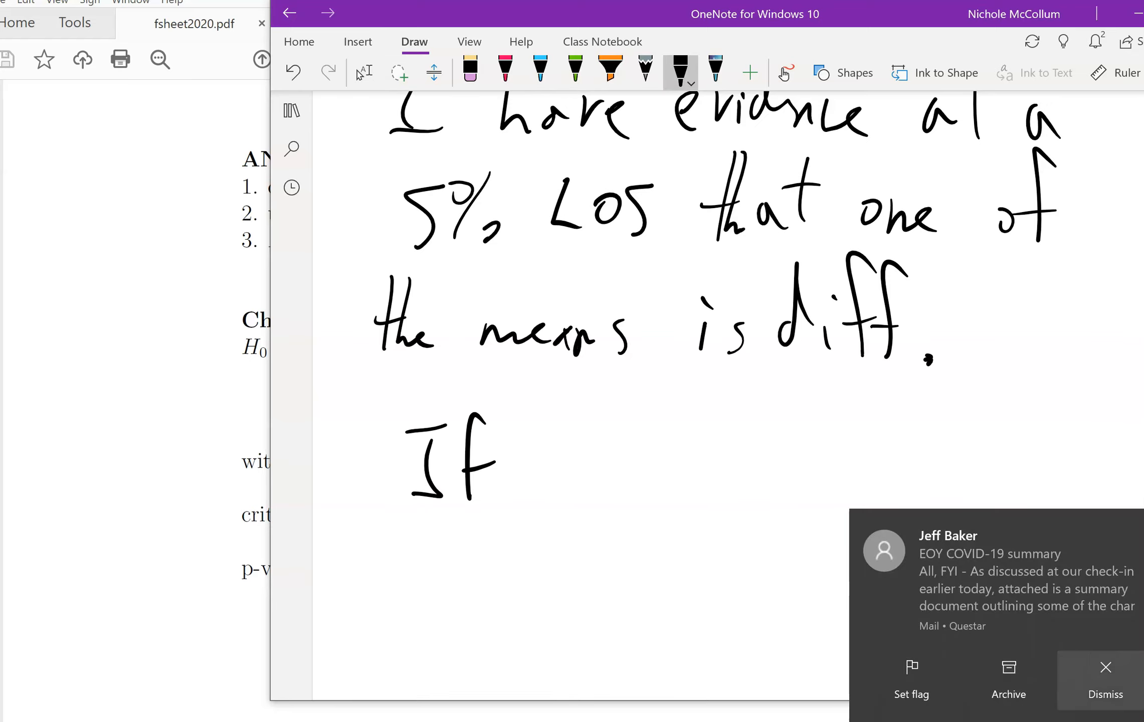
pyautogui.click(967, 675)
# Handwrite "you want to know" after "If" on the same line
pyautogui.moveTo(565, 455)
pyautogui.mouseDown()
pyautogui.moveTo(605, 504)
pyautogui.moveTo(633, 470)
pyautogui.mouseUp()
pyautogui.moveTo(656, 449); pyautogui.dragTo(700, 488)
pyautogui.moveTo(753, 437)
pyautogui.mouseDown()
pyautogui.moveTo(787, 480)
pyautogui.moveTo(827, 490)
pyautogui.moveTo(852, 462)
pyautogui.mouseUp()
pyautogui.moveTo(864, 398); pyautogui.dragTo(869, 474)
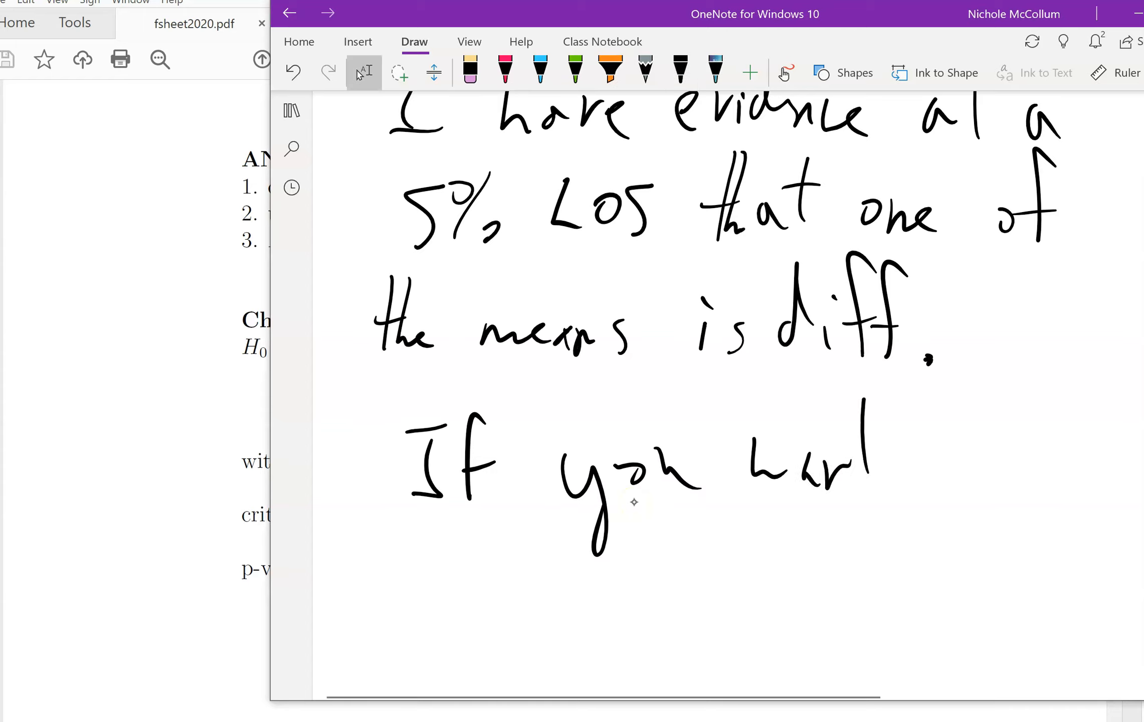
pyautogui.moveTo(927, 414); pyautogui.dragTo(927, 478)
pyautogui.moveTo(910, 445); pyautogui.dragTo(938, 441)
pyautogui.moveTo(934, 454); pyautogui.dragTo(962, 459)
pyautogui.moveTo(1010, 391)
pyautogui.mouseDown()
pyautogui.moveTo(1005, 468)
pyautogui.moveTo(1021, 471)
pyautogui.mouseUp()
pyautogui.moveTo(1038, 468); pyautogui.dragTo(1137, 452)
# Handwrite "who is diff." on the line below "If you want to know"
pyautogui.moveTo(362, 556); pyautogui.dragTo(405, 578)
pyautogui.moveTo(425, 499)
pyautogui.mouseDown()
pyautogui.moveTo(437, 576)
pyautogui.moveTo(467, 589)
pyautogui.mouseUp()
pyautogui.click(532, 561)
pyautogui.moveTo(629, 559); pyautogui.dragTo(630, 581)
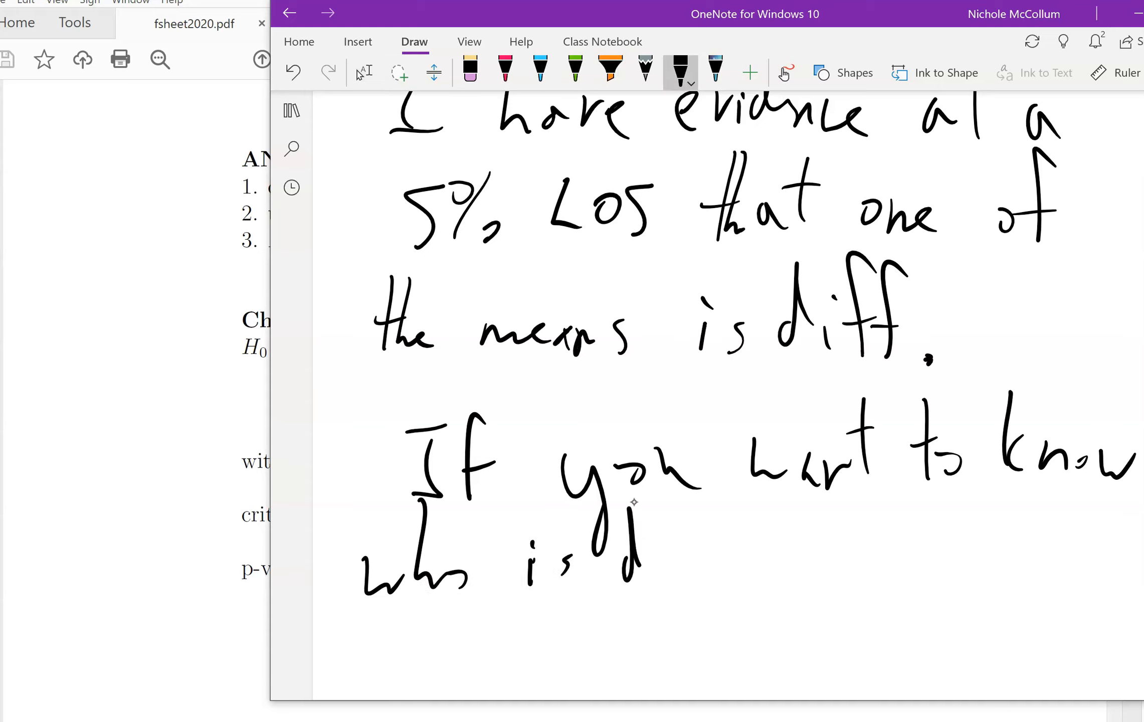
pyautogui.moveTo(697, 503); pyautogui.dragTo(680, 587)
pyautogui.moveTo(703, 593)
pyautogui.mouseDown()
pyautogui.moveTo(701, 547)
pyautogui.moveTo(720, 508)
pyautogui.mouseUp()
pyautogui.moveTo(677, 564); pyautogui.dragTo(717, 564)
pyautogui.click(726, 589)
# Handwrite "I would run" after "who is diff."
pyautogui.moveTo(788, 511); pyautogui.dragTo(839, 514)
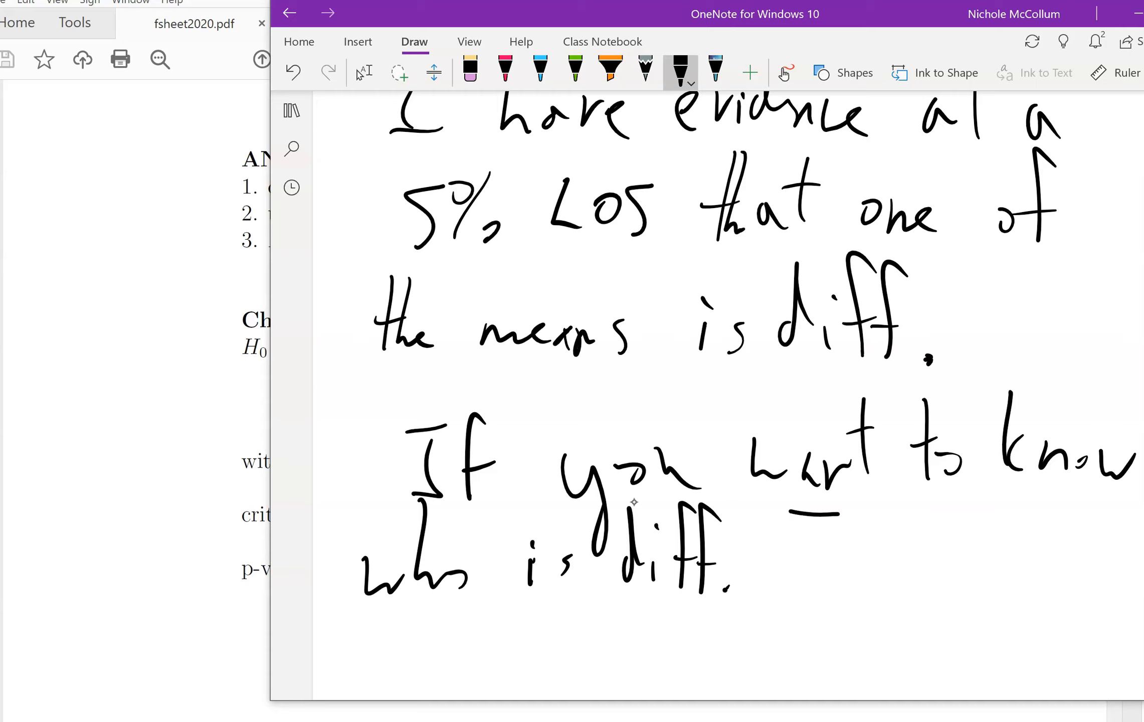
pyautogui.moveTo(794, 547); pyautogui.dragTo(782, 591)
pyautogui.moveTo(873, 546); pyautogui.dragTo(933, 562)
pyautogui.moveTo(952, 554)
pyautogui.mouseDown()
pyautogui.moveTo(960, 567)
pyautogui.moveTo(975, 557)
pyautogui.mouseUp()
pyautogui.moveTo(984, 501); pyautogui.dragTo(988, 561)
pyautogui.moveTo(1010, 542)
pyautogui.mouseDown()
pyautogui.moveTo(1008, 557)
pyautogui.moveTo(1025, 501)
pyautogui.mouseUp()
pyautogui.moveTo(1056, 551); pyautogui.dragTo(1070, 551)
pyautogui.moveTo(1083, 539); pyautogui.dragTo(1140, 574)
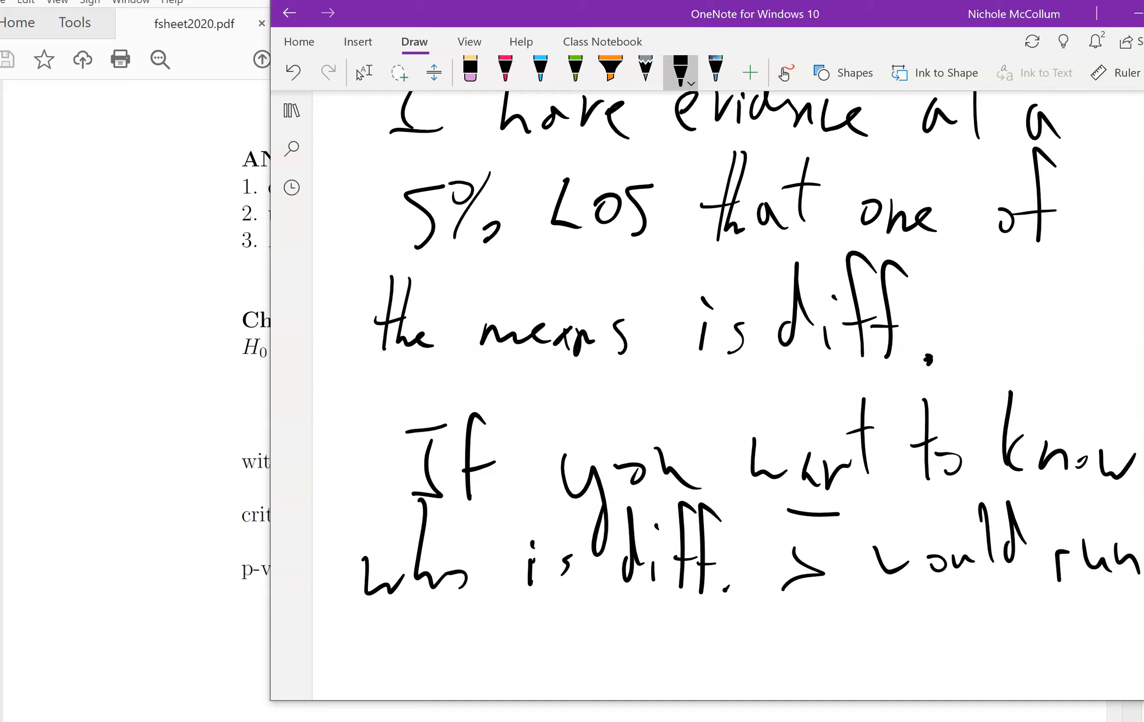
# Handwrite "a Tukey-Kramer test" on the line below "I would run"
pyautogui.scroll(-5, 1124, 579)
pyautogui.moveTo(387, 460); pyautogui.dragTo(420, 474)
pyautogui.moveTo(489, 412)
pyautogui.mouseDown()
pyautogui.moveTo(548, 407)
pyautogui.moveTo(519, 465)
pyautogui.mouseUp()
pyautogui.moveTo(537, 445); pyautogui.dragTo(572, 463)
pyautogui.moveTo(582, 395)
pyautogui.mouseDown()
pyautogui.moveTo(618, 461)
pyautogui.moveTo(629, 436)
pyautogui.mouseUp()
pyautogui.moveTo(644, 447)
pyautogui.mouseDown()
pyautogui.moveTo(659, 441)
pyautogui.moveTo(662, 481)
pyautogui.mouseUp()
pyautogui.moveTo(704, 440); pyautogui.dragTo(733, 439)
pyautogui.moveTo(753, 394); pyautogui.dragTo(752, 460)
pyautogui.moveTo(774, 427)
pyautogui.mouseDown()
pyautogui.moveTo(777, 457)
pyautogui.moveTo(920, 442)
pyautogui.mouseUp()
pyautogui.moveTo(973, 361)
pyautogui.mouseDown()
pyautogui.moveTo(973, 451)
pyautogui.moveTo(998, 421)
pyautogui.moveTo(997, 449)
pyautogui.mouseUp()
pyautogui.moveTo(1022, 415); pyautogui.dragTo(1011, 452)
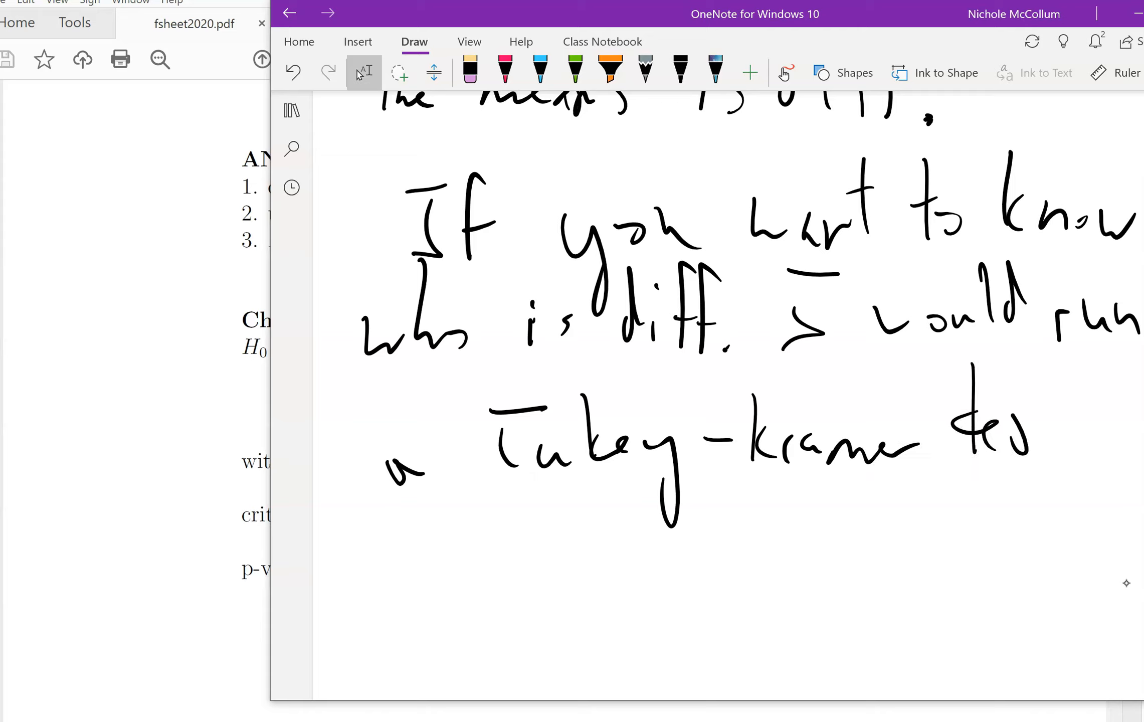
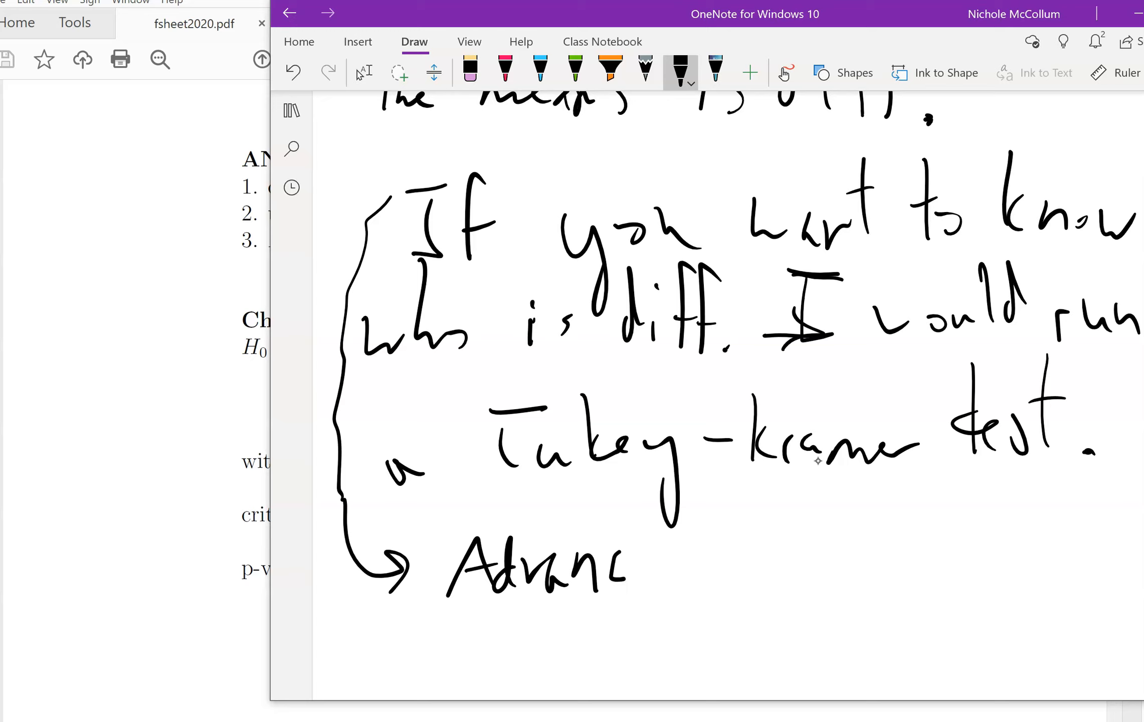
# Complete the handwritten label "Advance Note:" below the Tukey-Kramer line and underline it twice
pyautogui.moveTo(713, 567)
pyautogui.mouseDown()
pyautogui.moveTo(755, 533)
pyautogui.moveTo(822, 523)
pyautogui.mouseUp()
pyautogui.moveTo(800, 542); pyautogui.dragTo(829, 534)
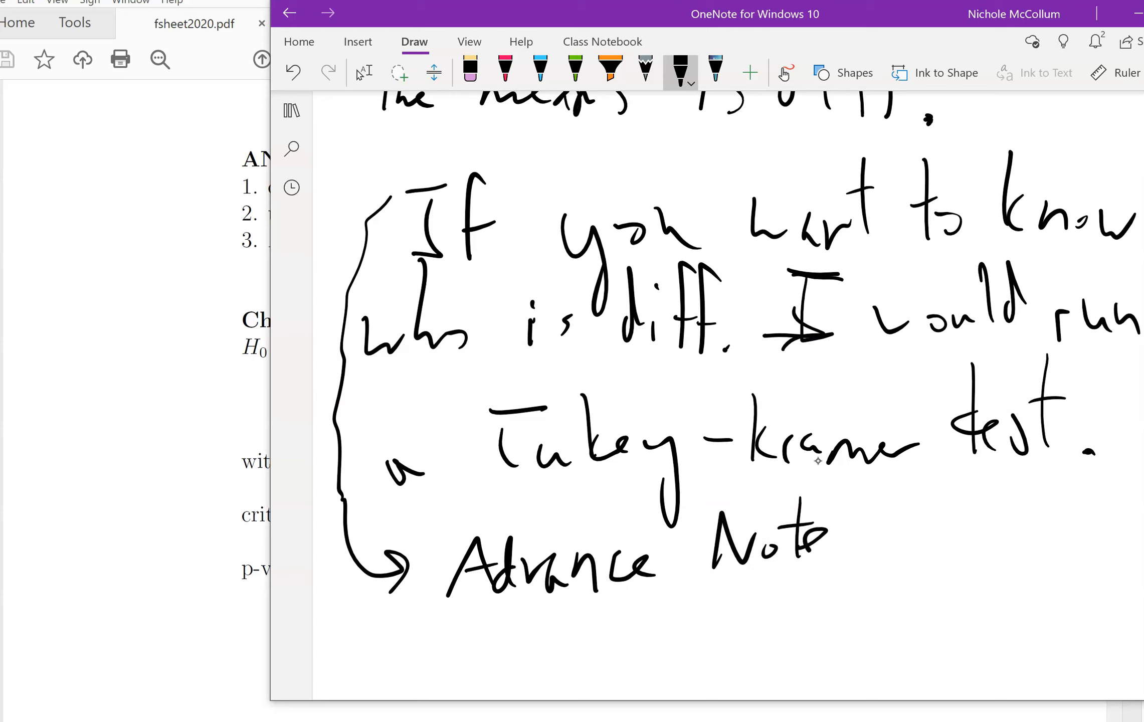
pyautogui.moveTo(855, 579); pyautogui.dragTo(527, 613)
pyautogui.moveTo(797, 598); pyautogui.dragTo(530, 628)
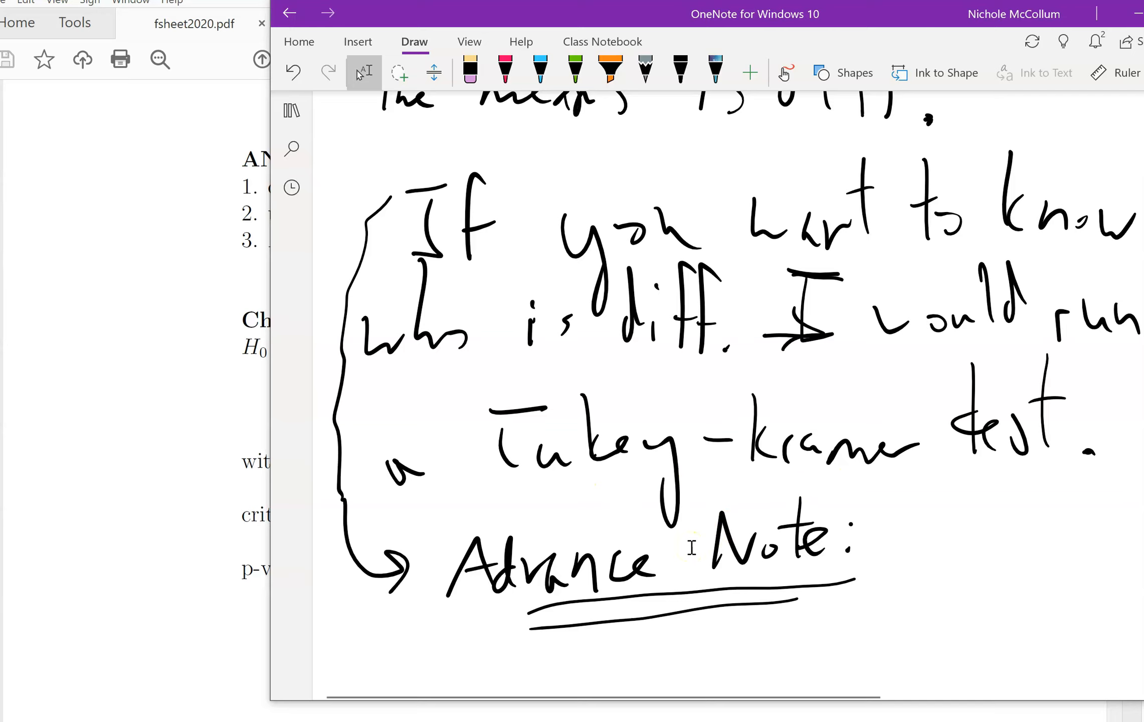
# Review the hypotheses, the assumptions with their tests, and the critical-region sketch with the F statistic in the ANOVA notes
pyautogui.scroll(20, 691, 546)
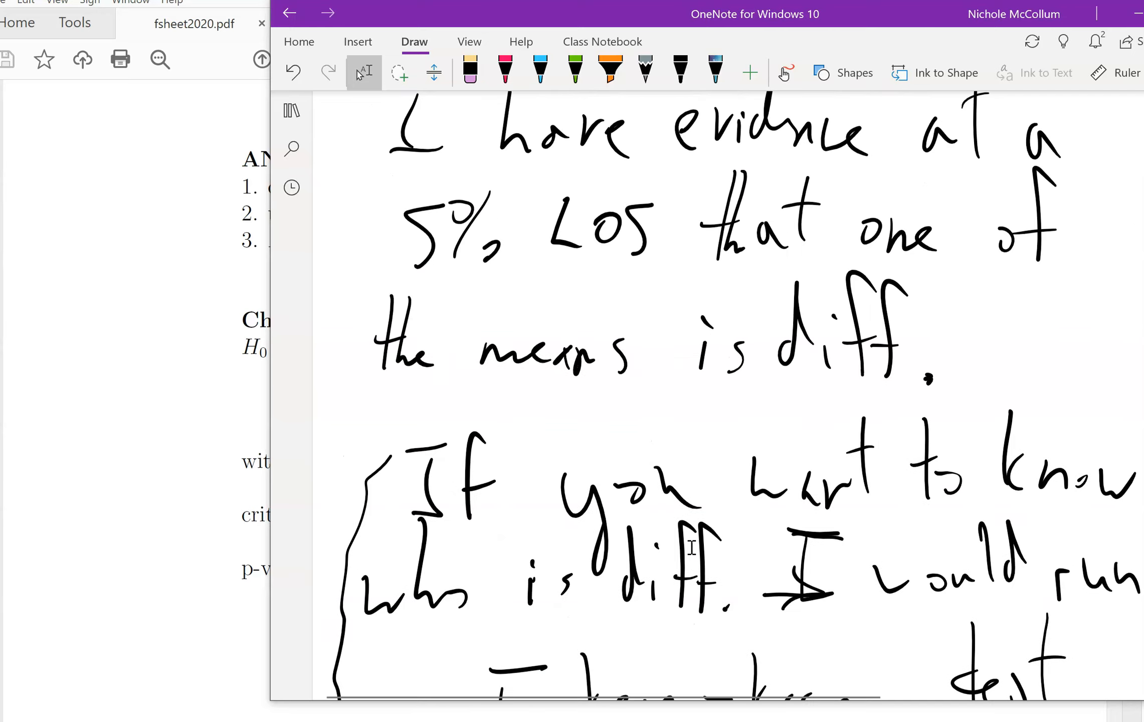
pyautogui.scroll(2, 634, 388)
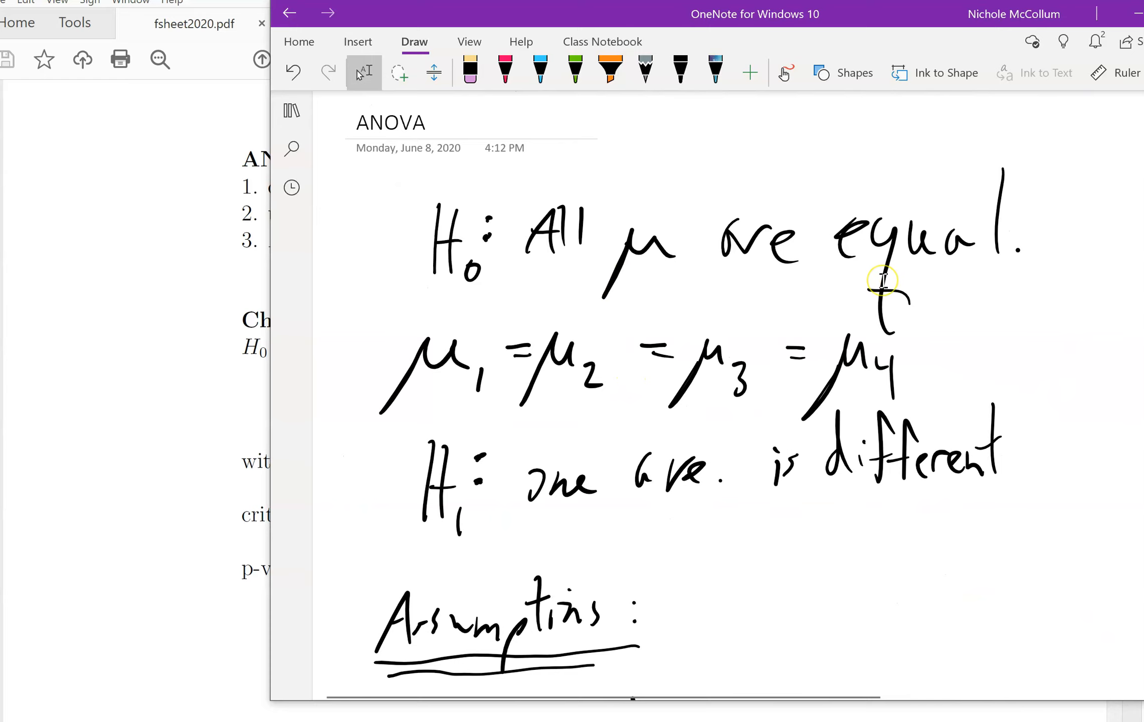
pyautogui.scroll(-2, 487, 439)
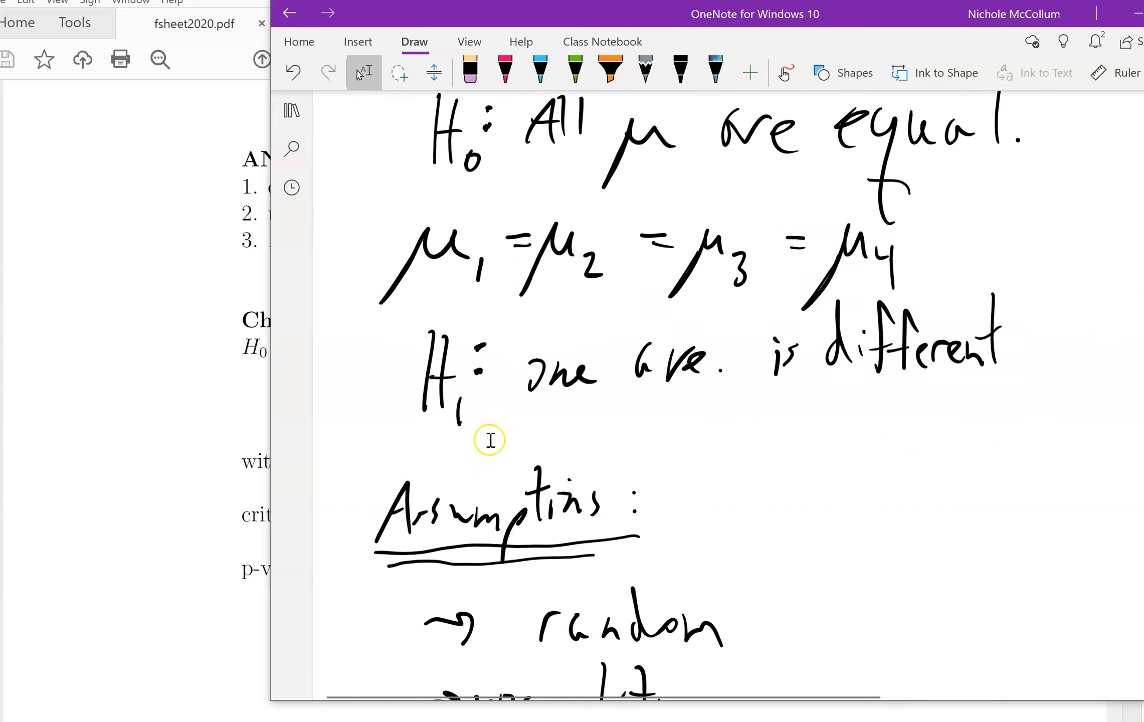
pyautogui.scroll(-4, 823, 382)
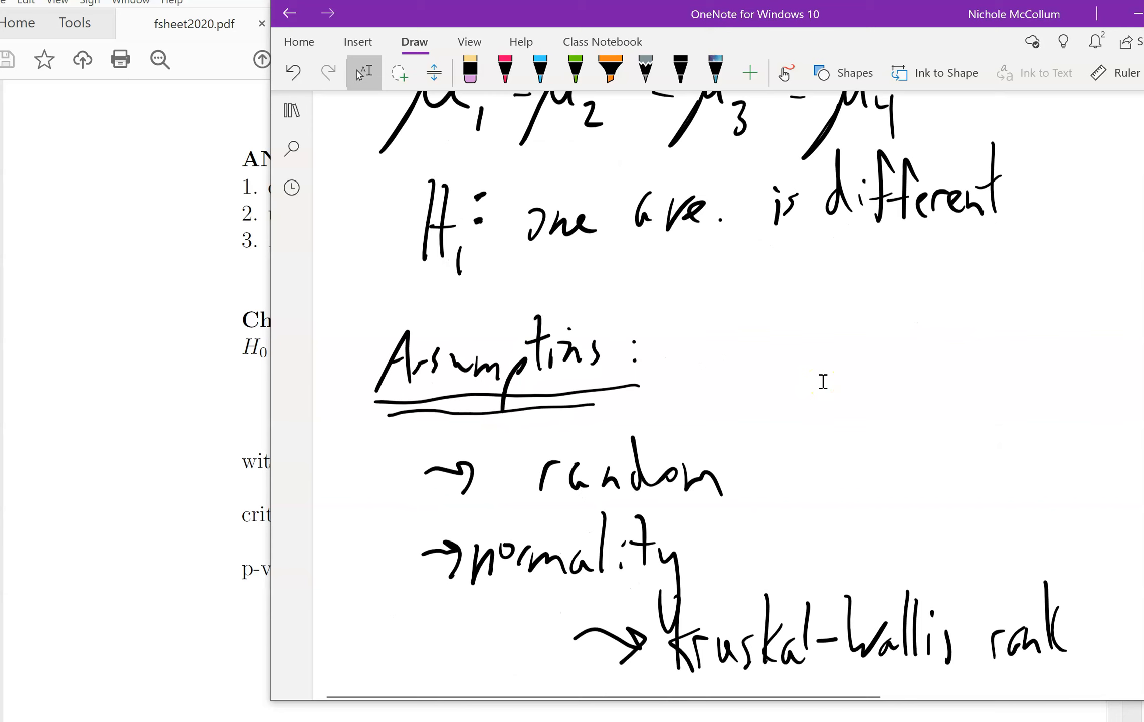
pyautogui.scroll(-2, 567, 416)
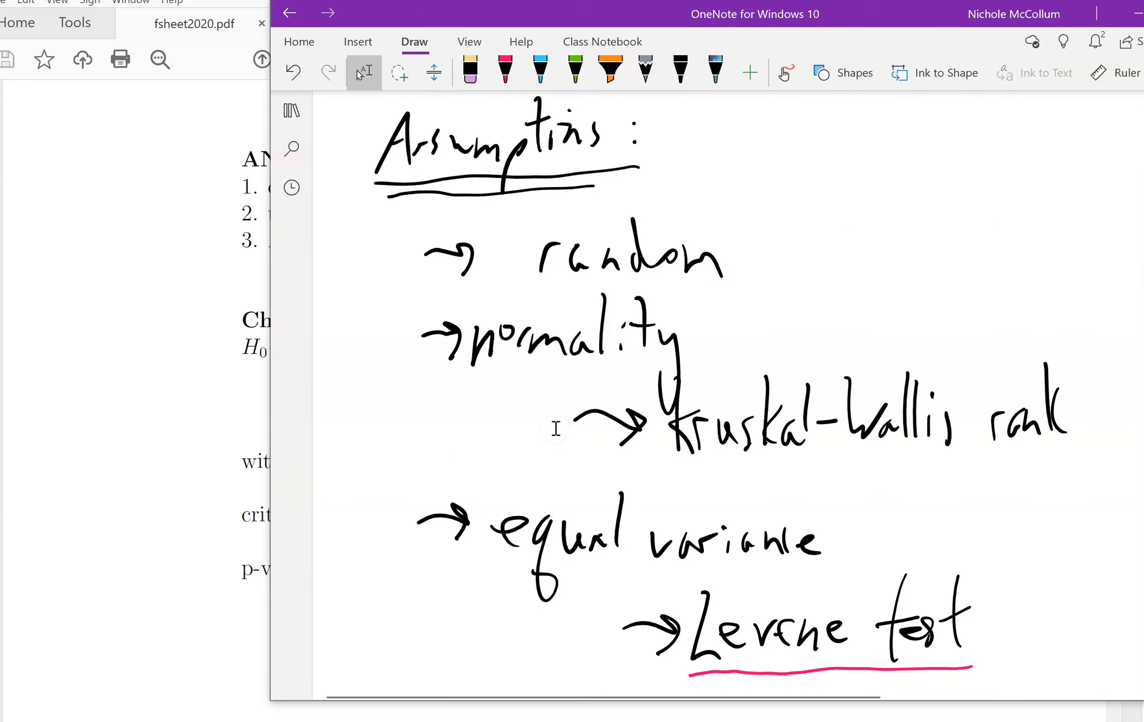
pyautogui.click(627, 423)
pyautogui.scroll(-10, 663, 577)
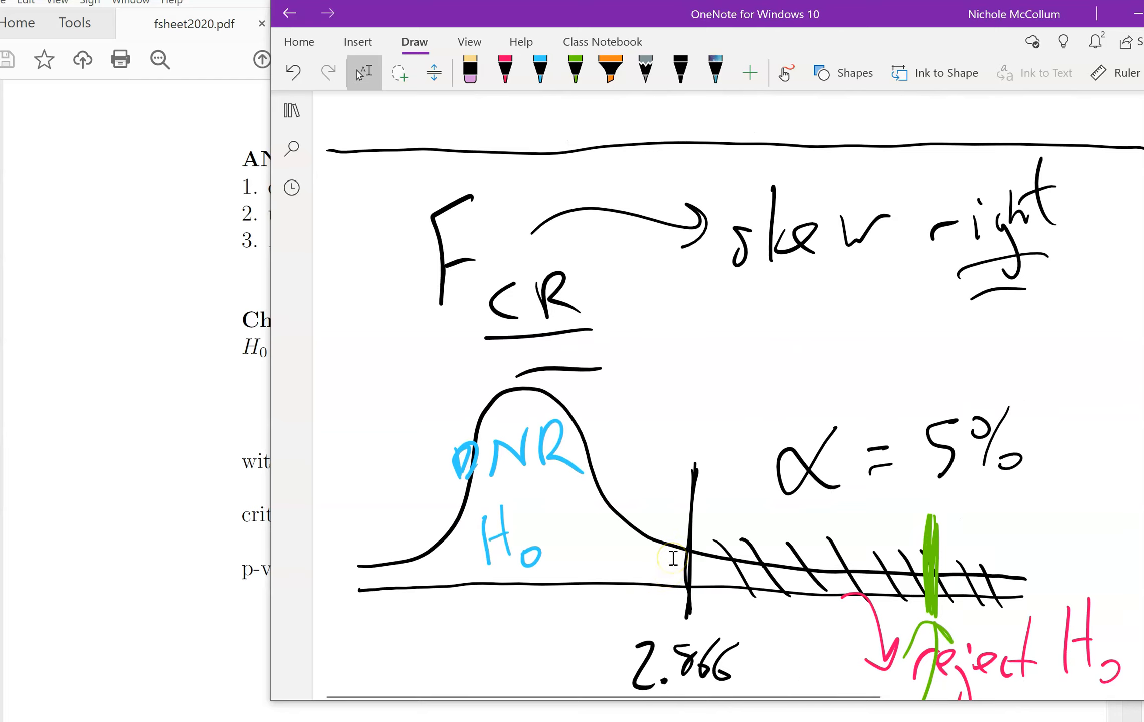
pyautogui.scroll(-4, 654, 414)
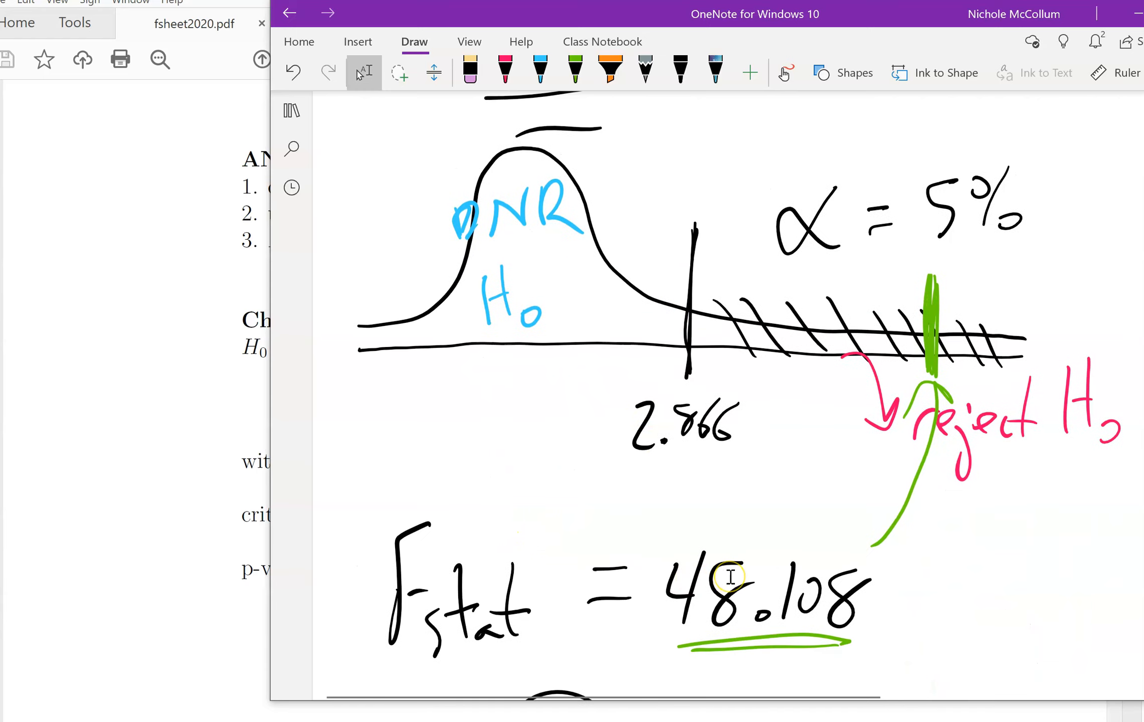
pyautogui.scroll(2, 731, 576)
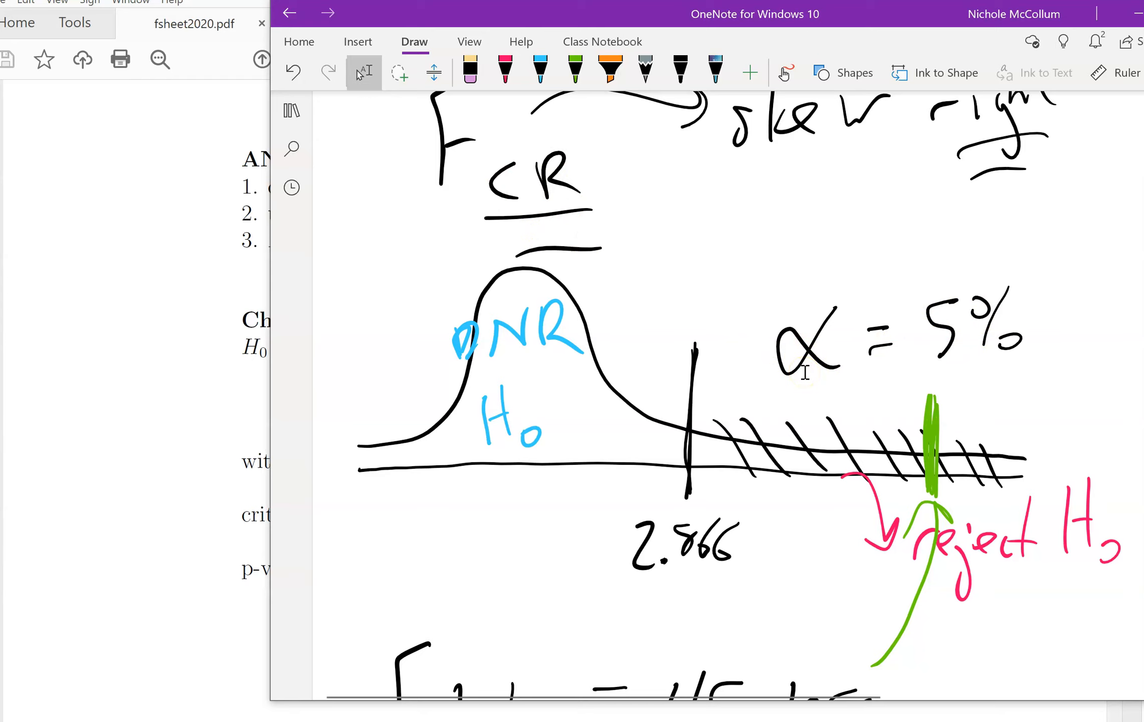
pyautogui.scroll(-3, 805, 374)
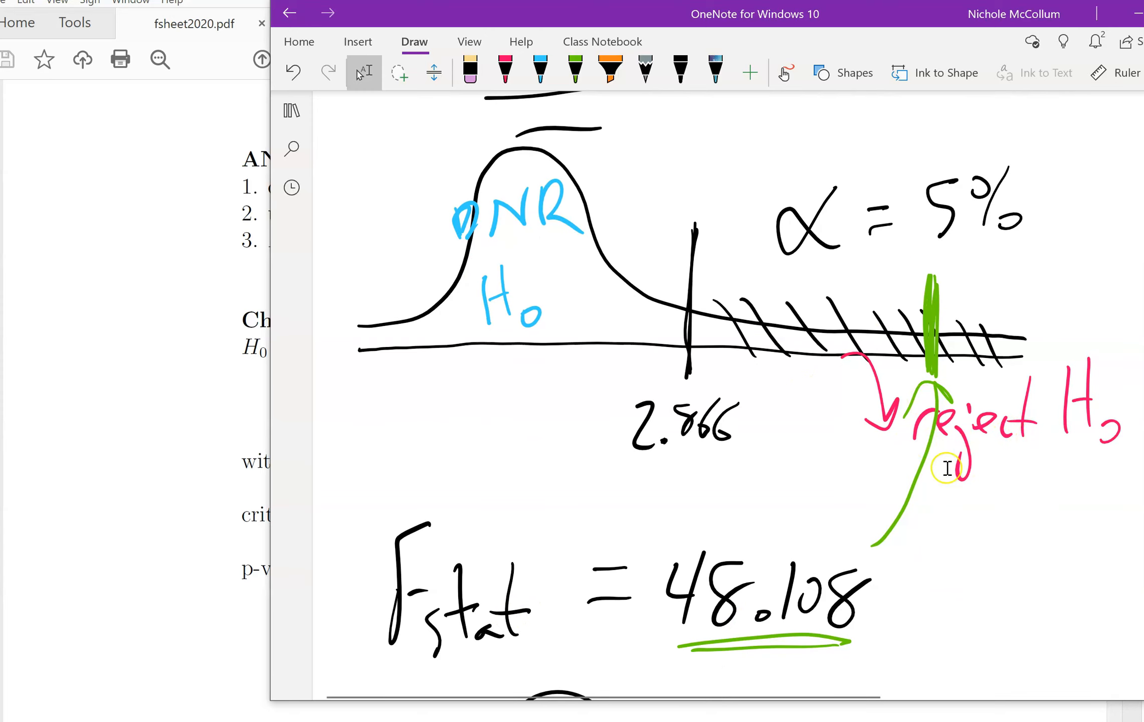
pyautogui.scroll(3, 947, 468)
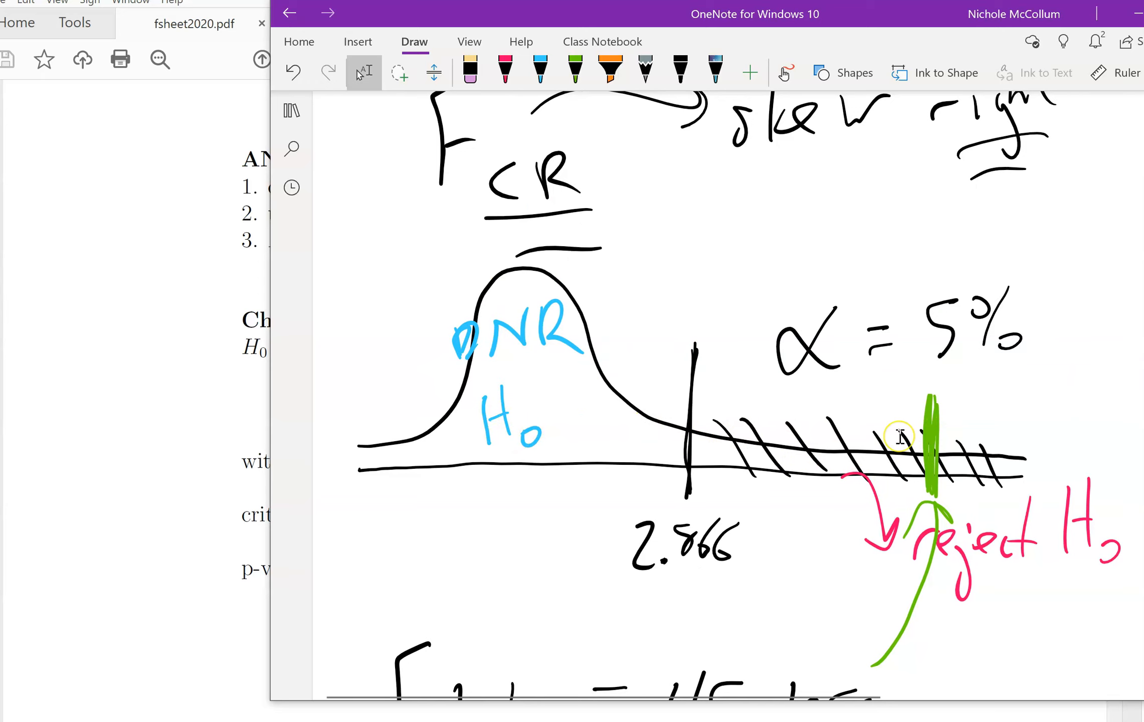
pyautogui.scroll(-3, 900, 436)
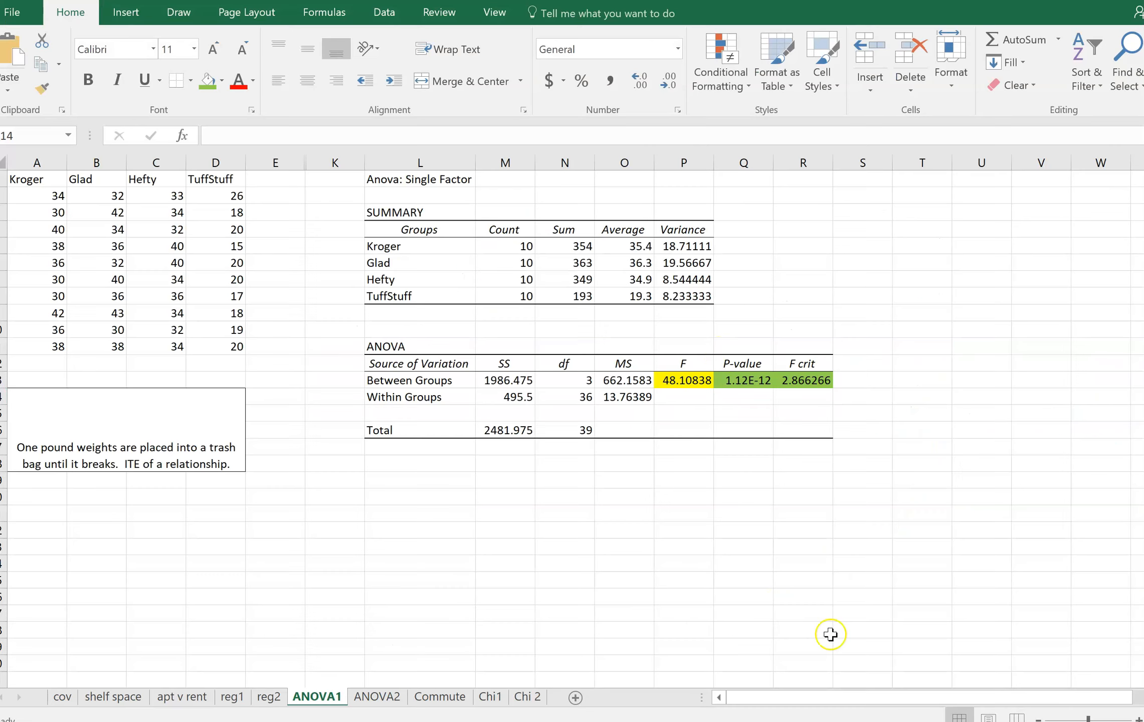
# Check the P-value in the Excel ANOVA table, switch back to OneNote and review the p-value sketch and its comparison with alpha
pyautogui.click(743, 396)
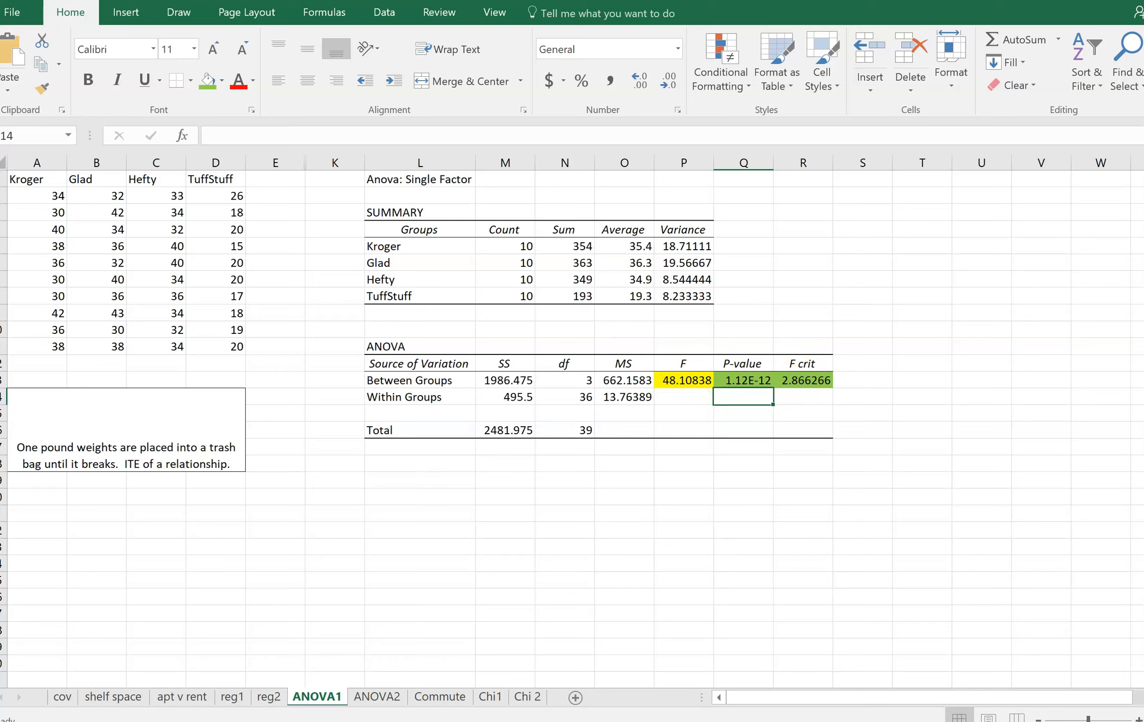
pyautogui.click(797, 721)
pyautogui.scroll(-8, 790, 411)
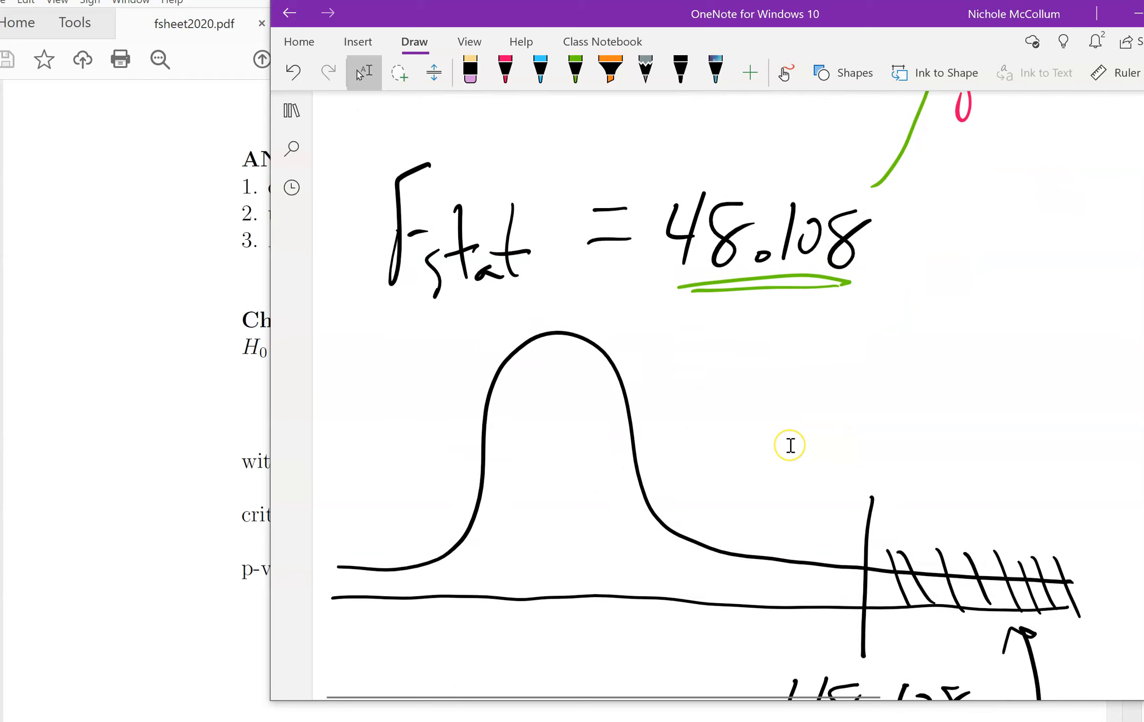
pyautogui.scroll(-3, 790, 445)
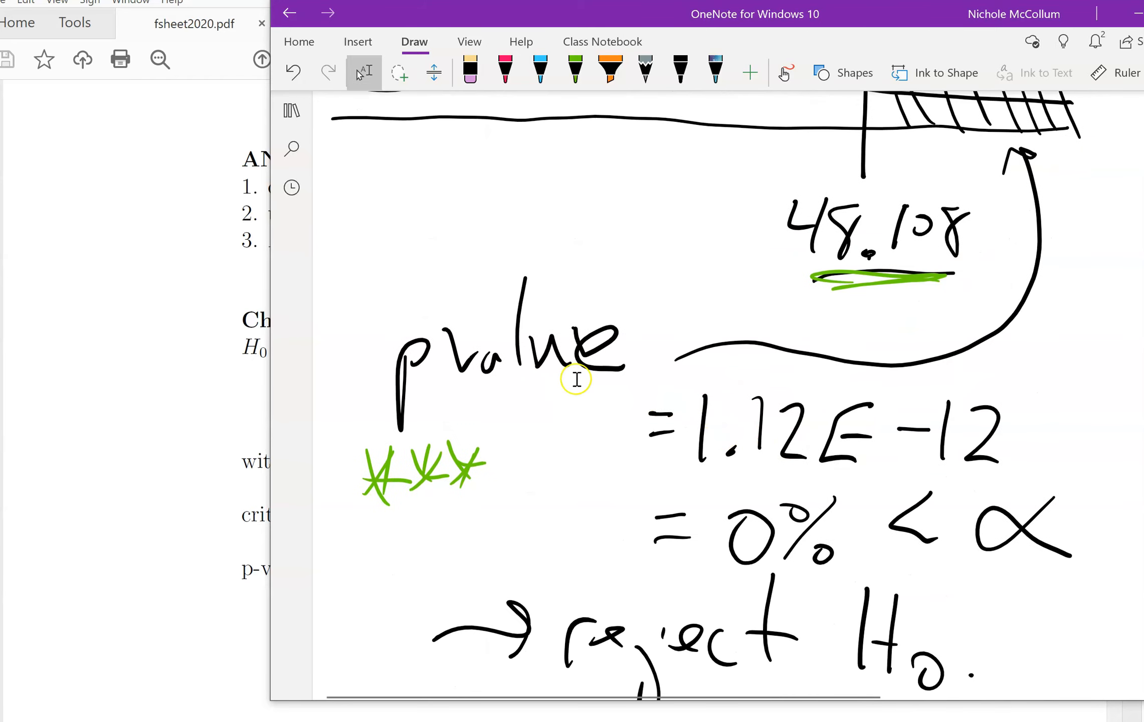
pyautogui.scroll(3, 576, 380)
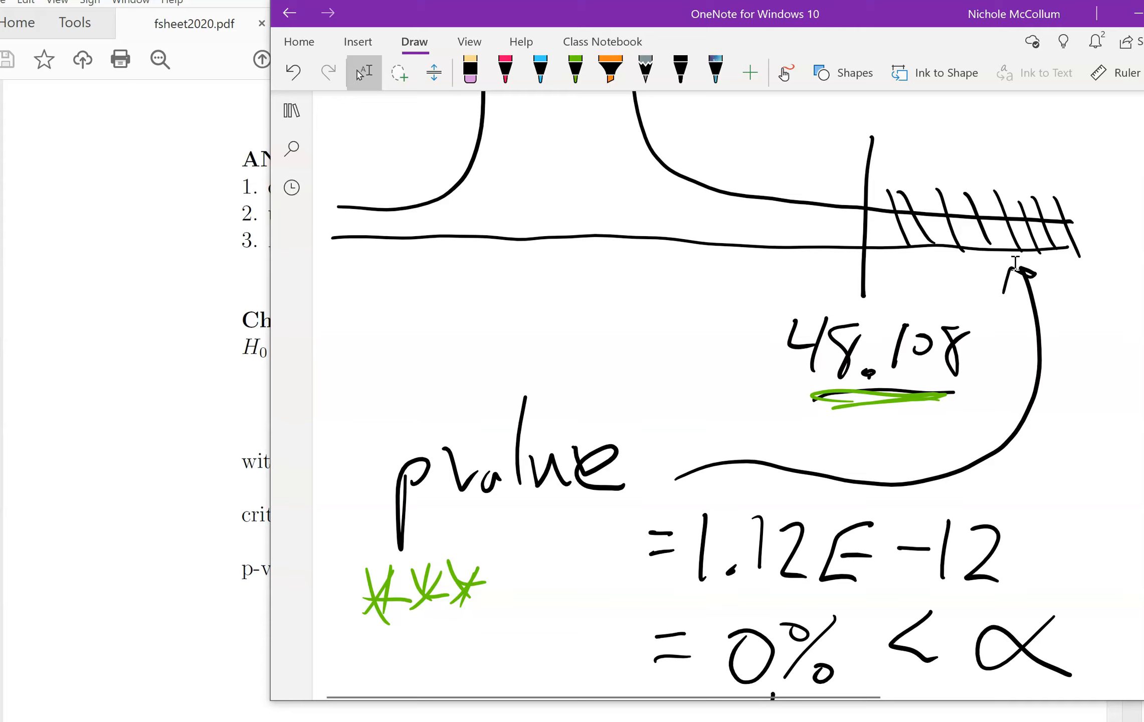
pyautogui.scroll(-3, 1015, 261)
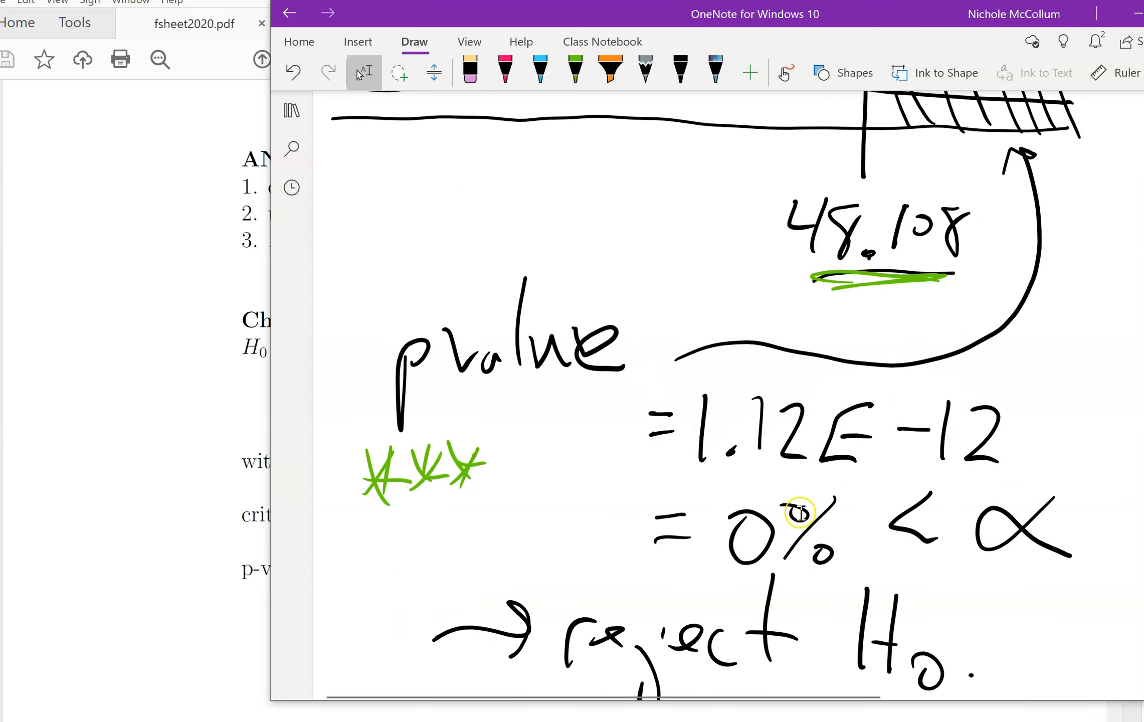
# Review the reject-H0 decision, the written conclusion at a 5% level of significance and the Tukey-Kramer advance note in the ANOVA notes
pyautogui.scroll(-3, 835, 524)
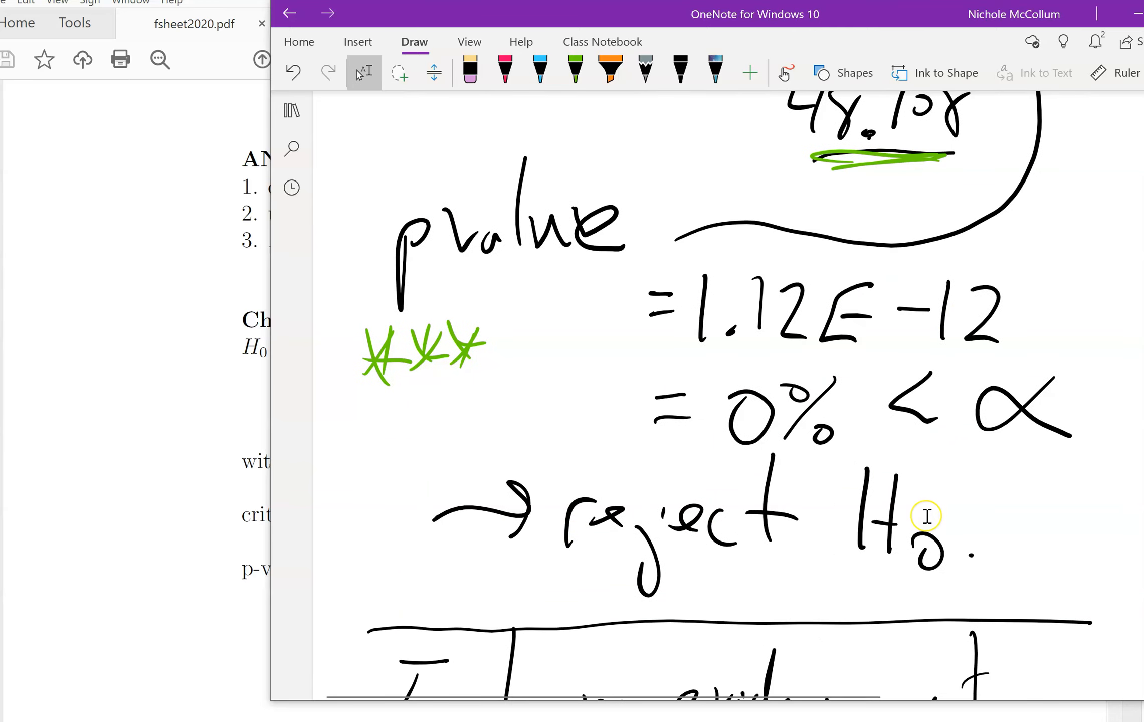
pyautogui.scroll(3, 928, 517)
pyautogui.scroll(-15, 927, 517)
pyautogui.click(550, 295)
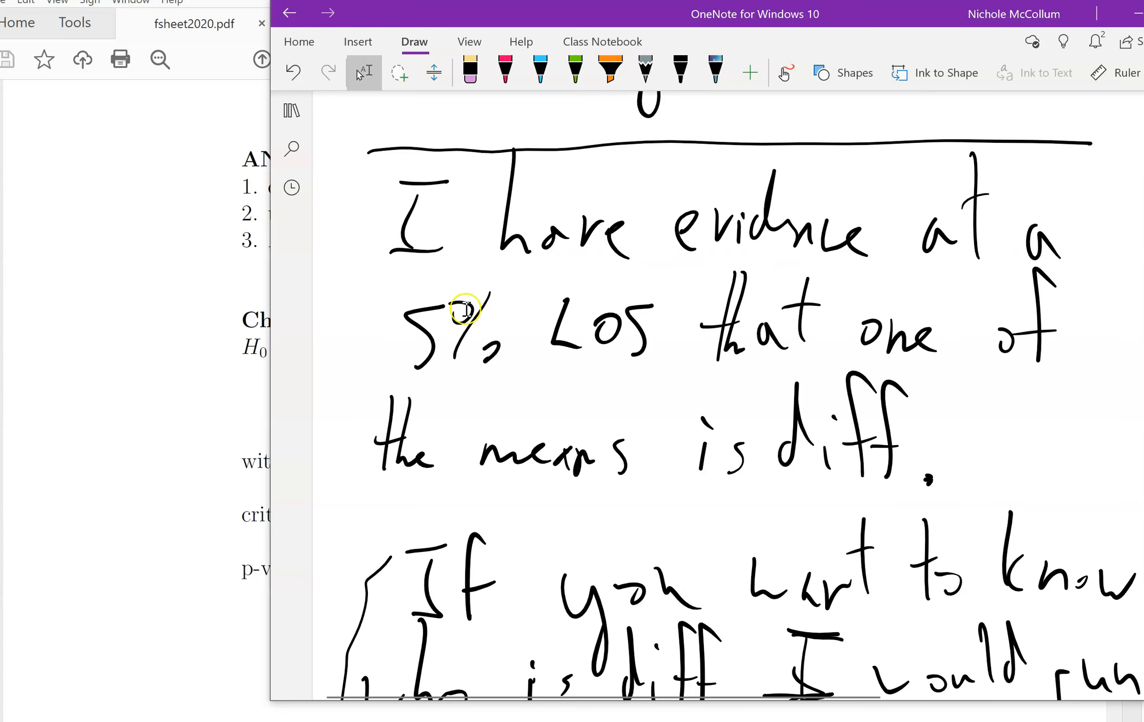
pyautogui.scroll(9, 466, 308)
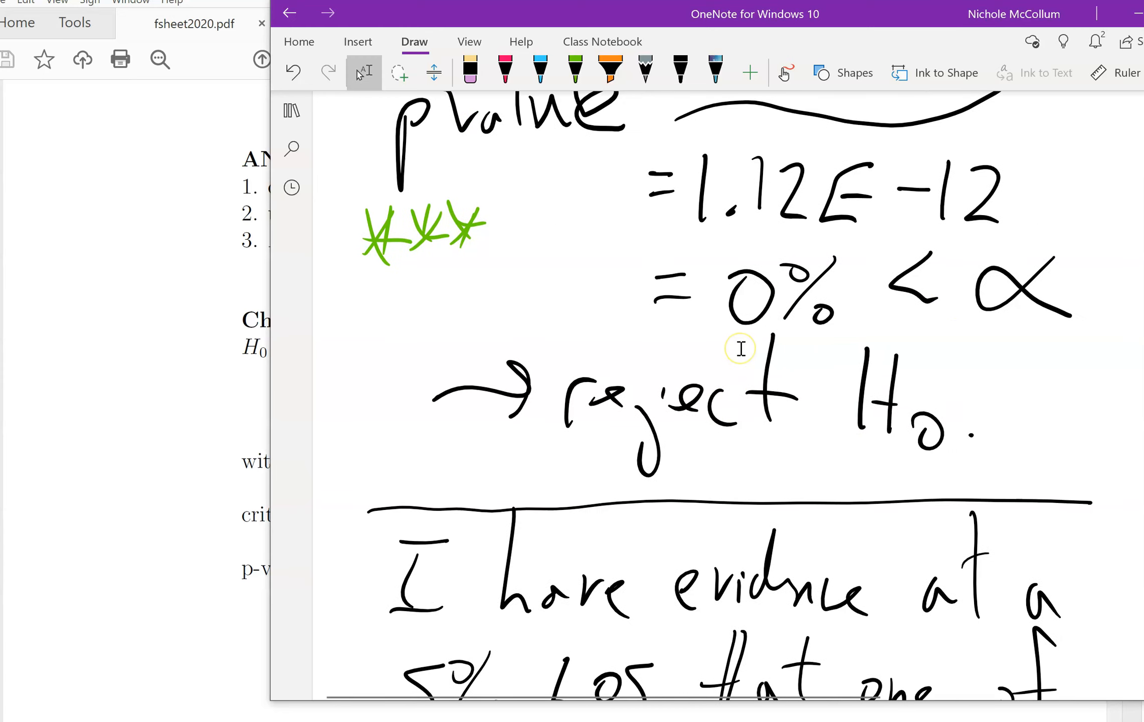
pyautogui.scroll(-9, 741, 348)
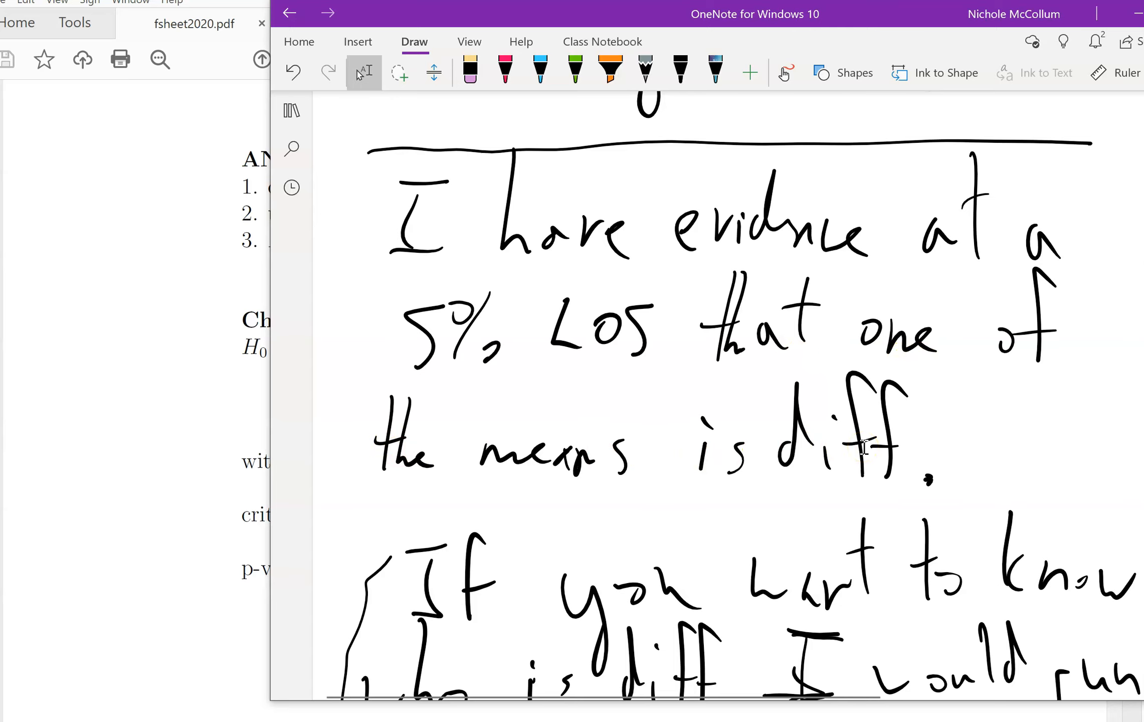
pyautogui.scroll(-9, 864, 448)
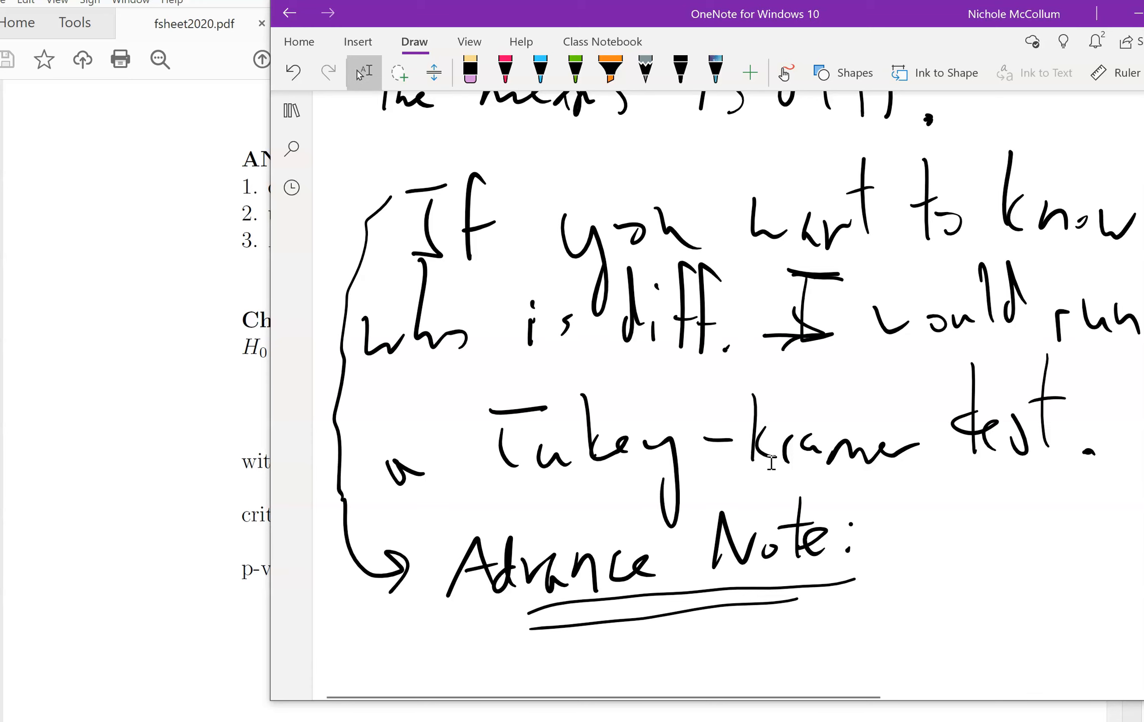
# Switch to Excel and set up a single-factor ANOVA with the Kroger, Glad and Hefty columns, A1:C11, as the input range
pyautogui.click(825, 721)
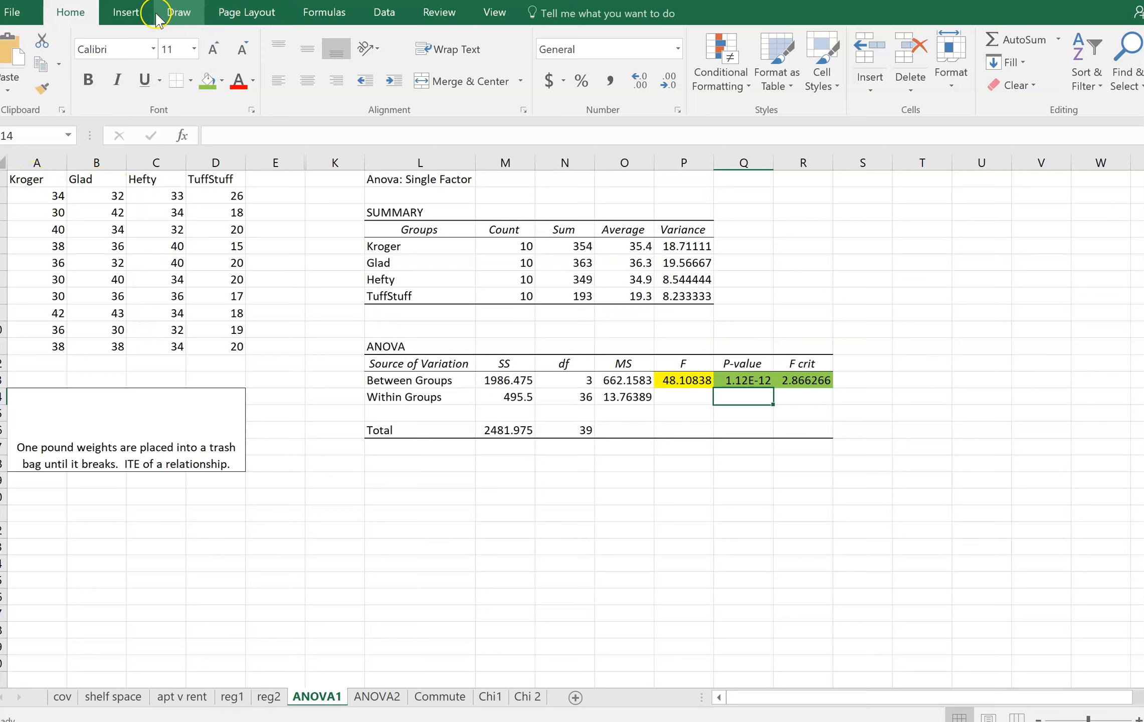
pyautogui.click(381, 13)
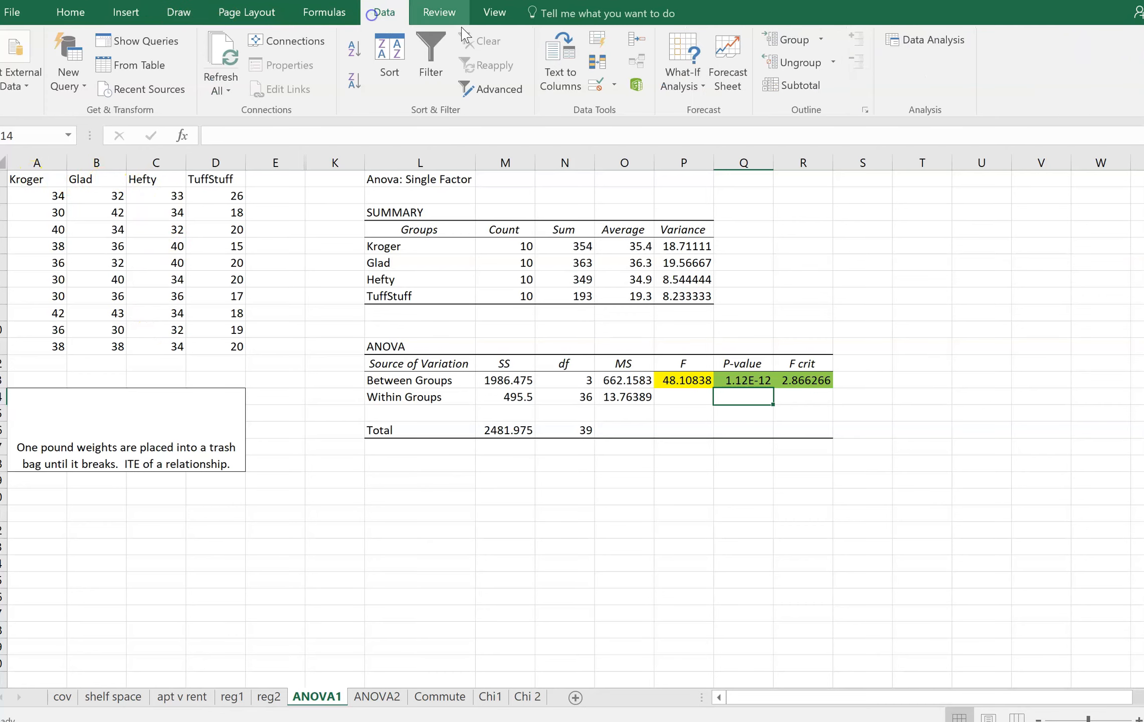
pyautogui.click(917, 40)
pyautogui.click(869, 311)
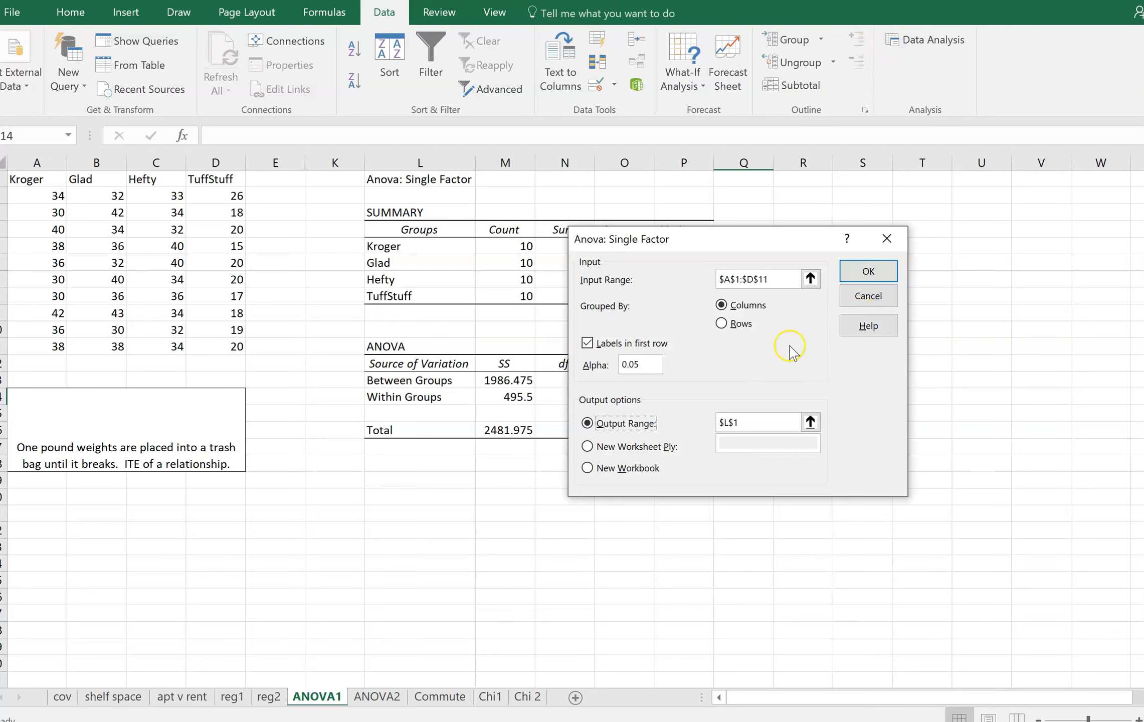
pyautogui.click(773, 279)
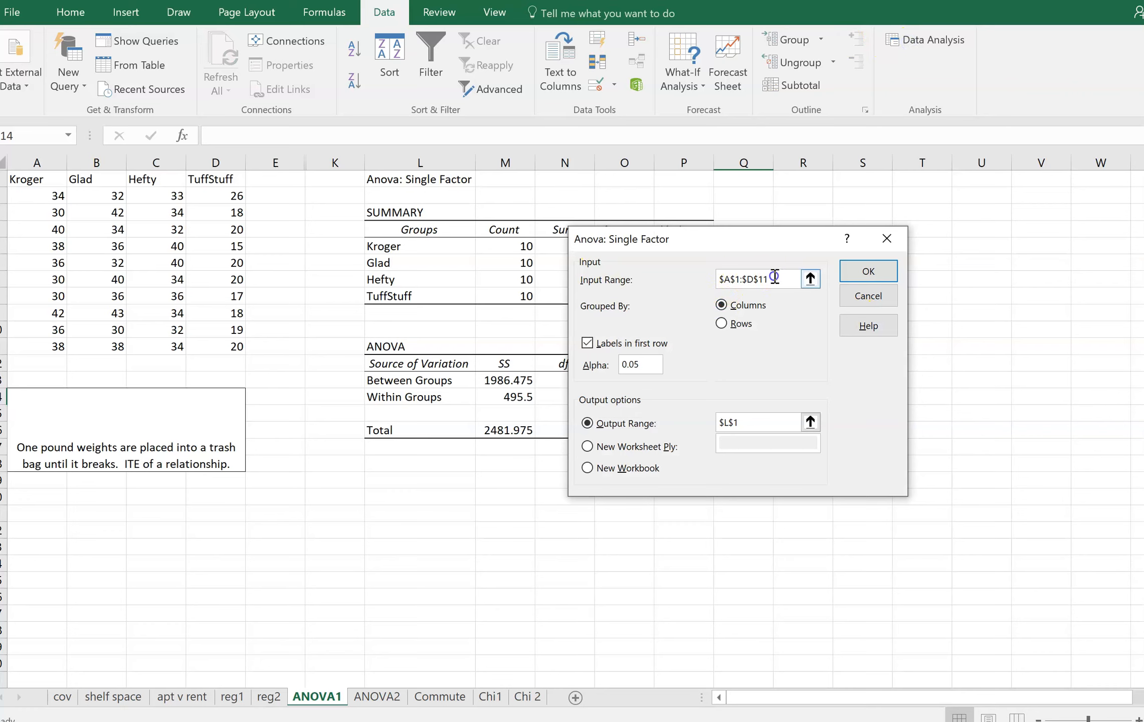
pyautogui.press('BackSpace')
pyautogui.press('BackSpace')
pyautogui.press('BackSpace')
pyautogui.press('BackSpace')
pyautogui.press('BackSpace')
pyautogui.press('BackSpace')
pyautogui.press('BackSpace')
pyautogui.press('BackSpace')
pyautogui.press('BackSpace')
pyautogui.press('BackSpace')
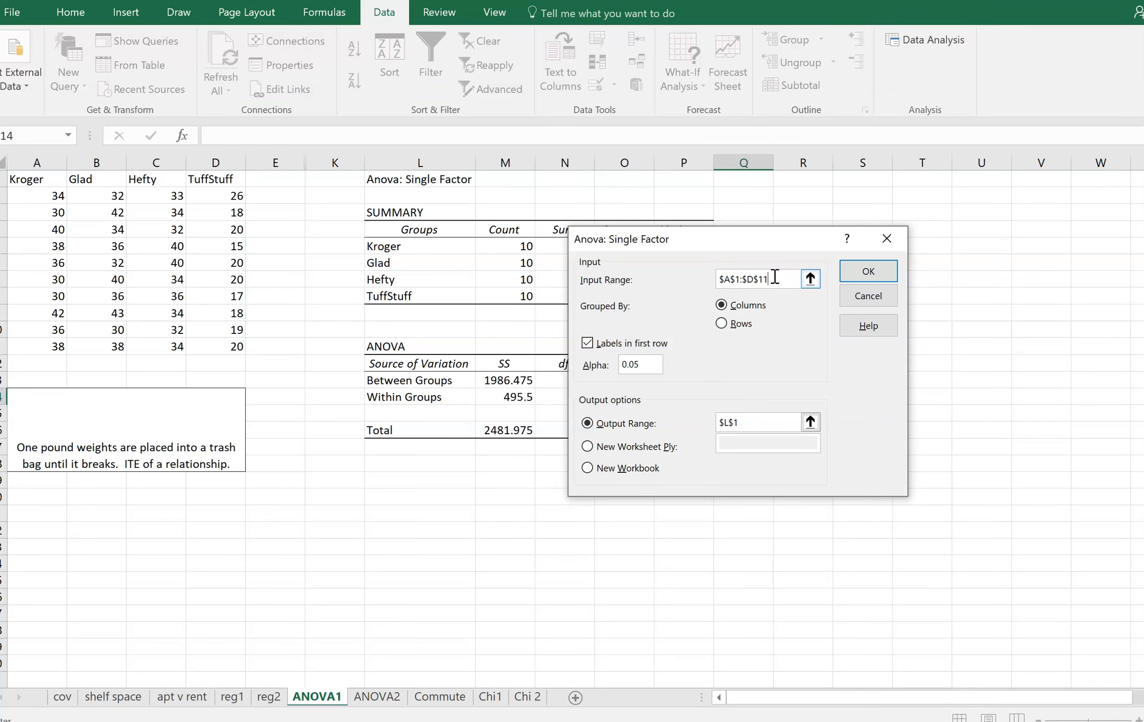
pyautogui.click(236, 209)
pyautogui.moveTo(50, 179); pyautogui.dragTo(151, 347)
# Set the ANOVA output range to cell L21 and run the analysis
pyautogui.click(702, 234)
pyautogui.moveTo(703, 235); pyautogui.dragTo(839, 222)
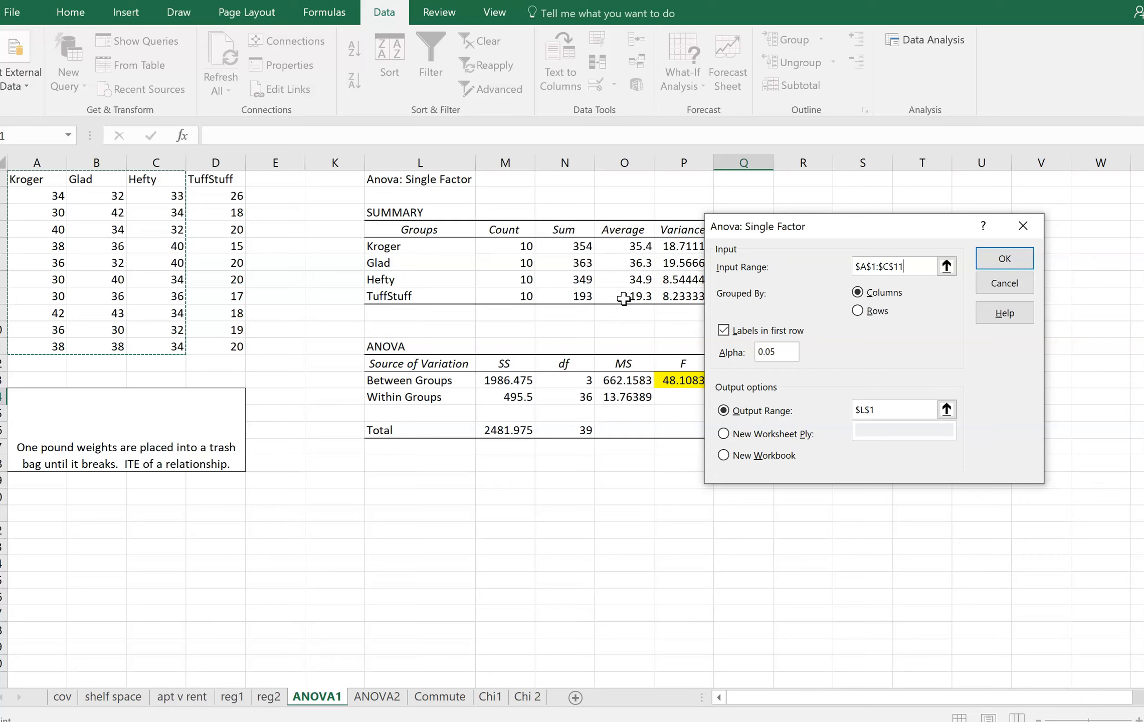
pyautogui.click(889, 404)
pyautogui.press('BackSpace')
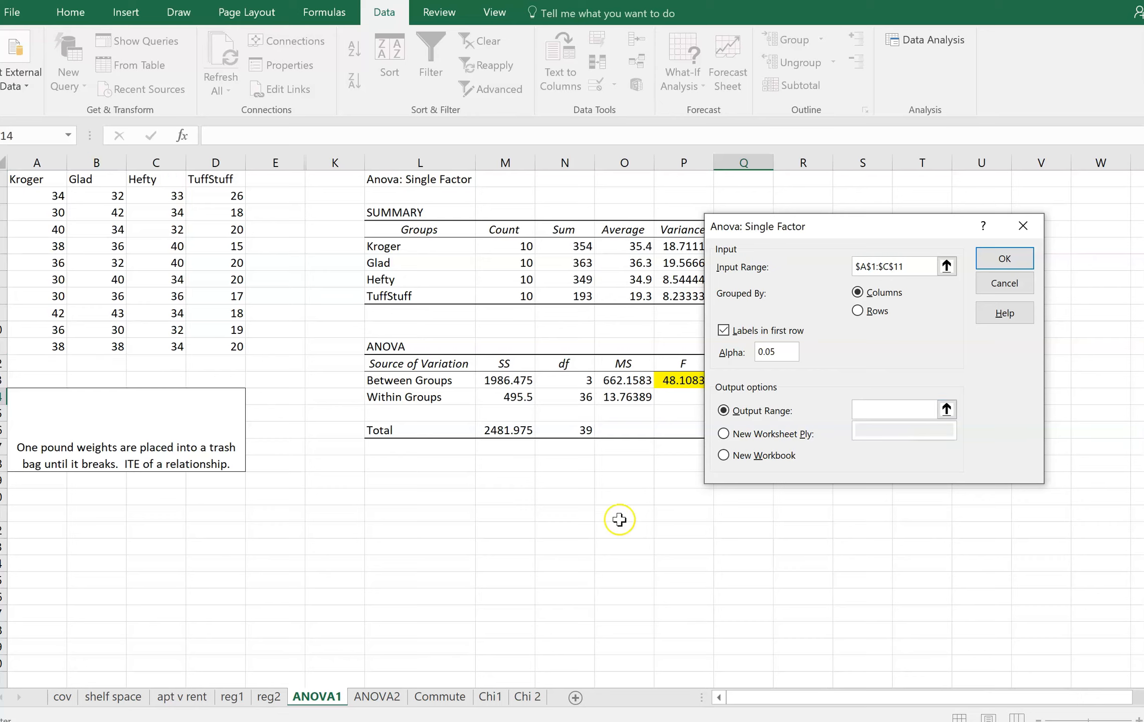
pyautogui.click(433, 509)
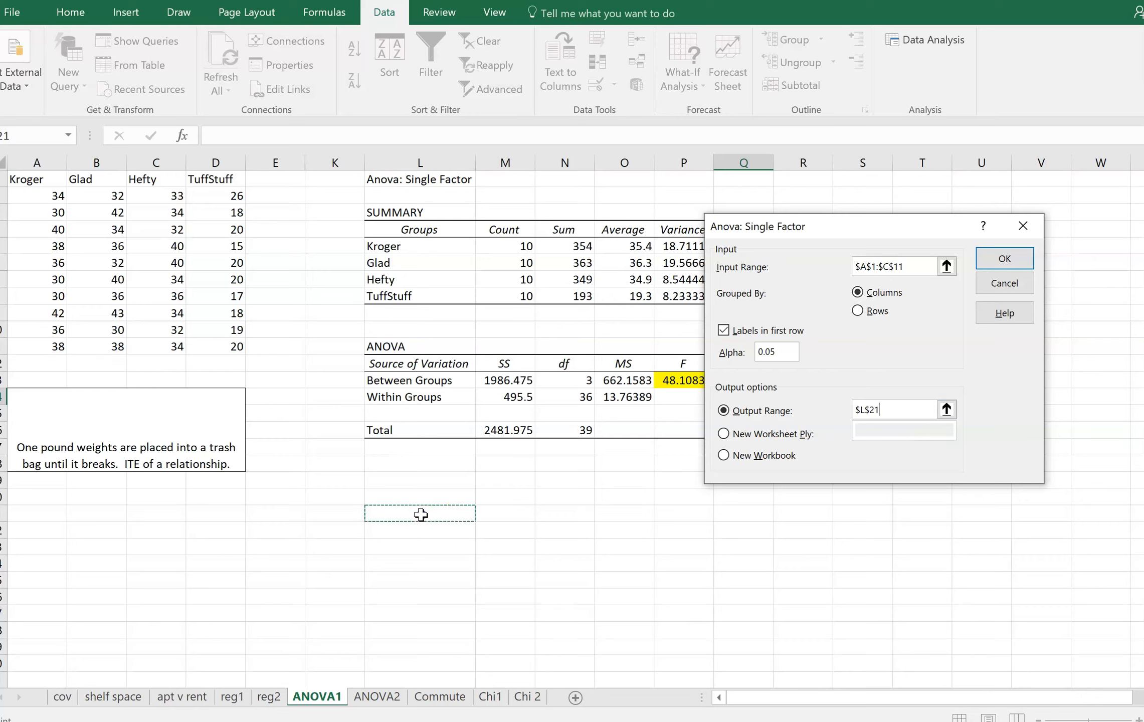
pyautogui.click(1005, 257)
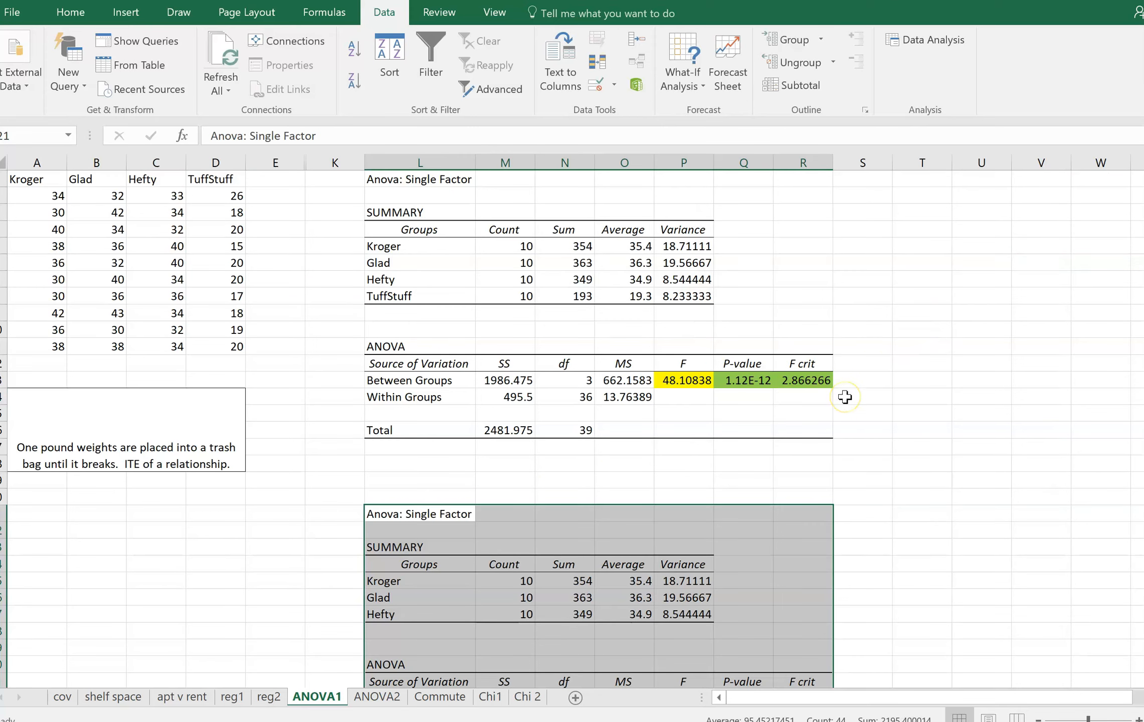
# Fill the F, P-value and F crit cells of the new three-brand ANOVA table with green
pyautogui.scroll(-2, 845, 397)
pyautogui.click(785, 528)
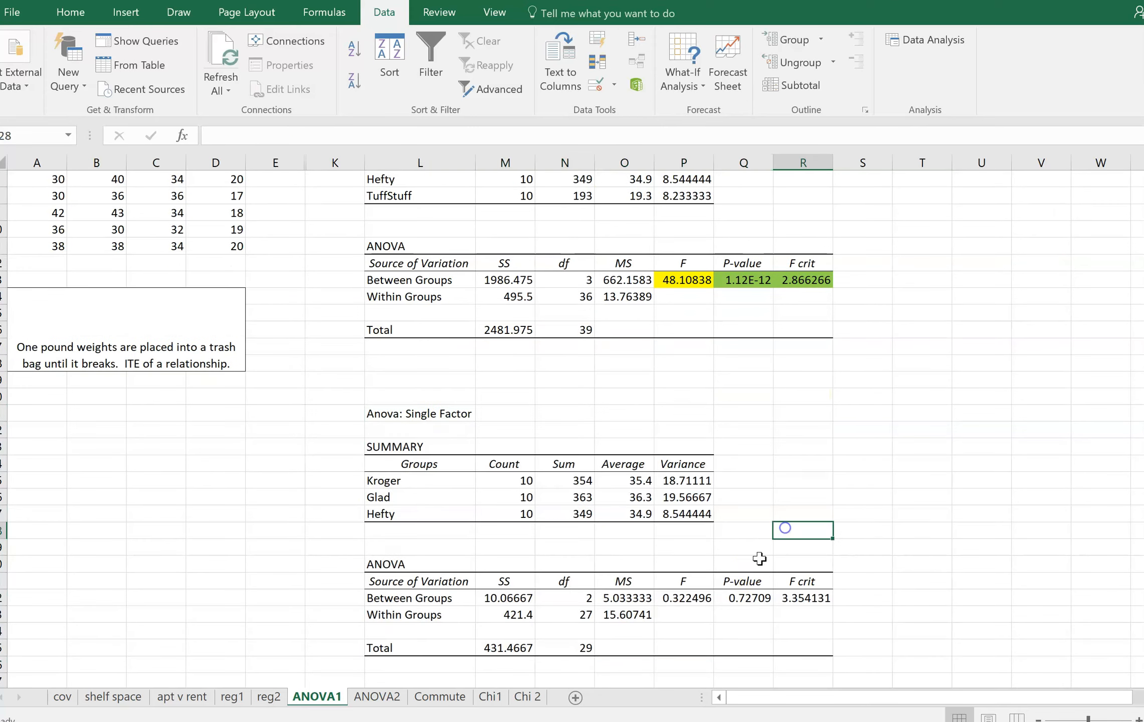
pyautogui.moveTo(690, 597); pyautogui.dragTo(824, 598)
pyautogui.click(83, 14)
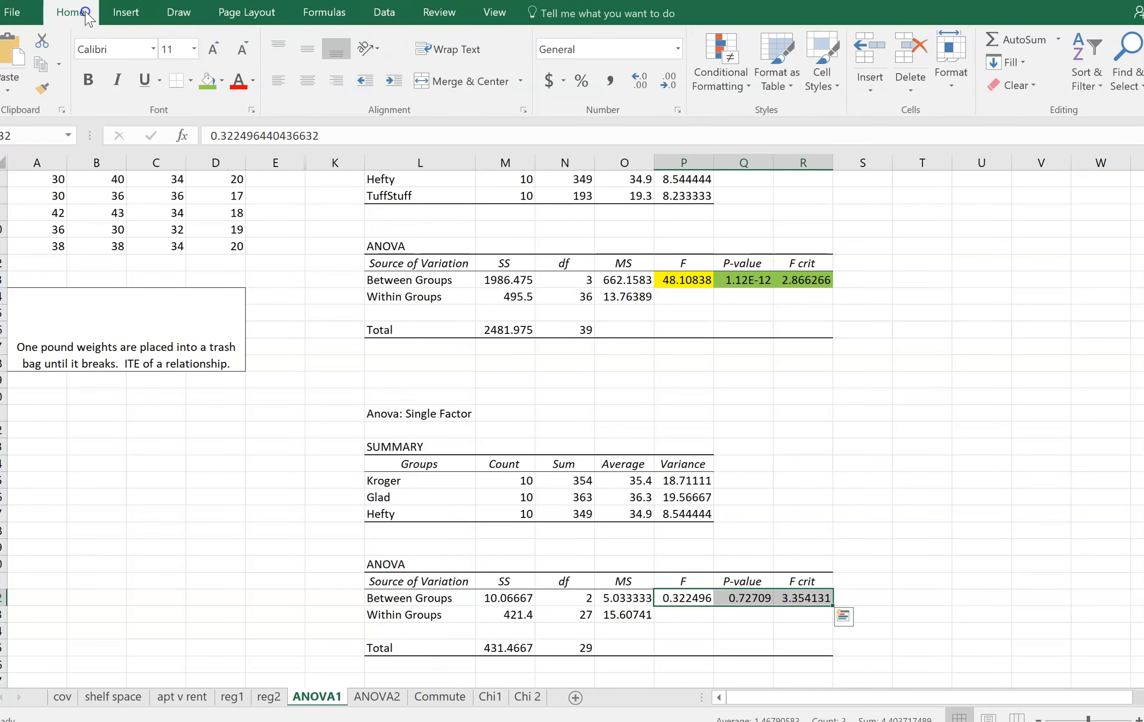
pyautogui.click(206, 79)
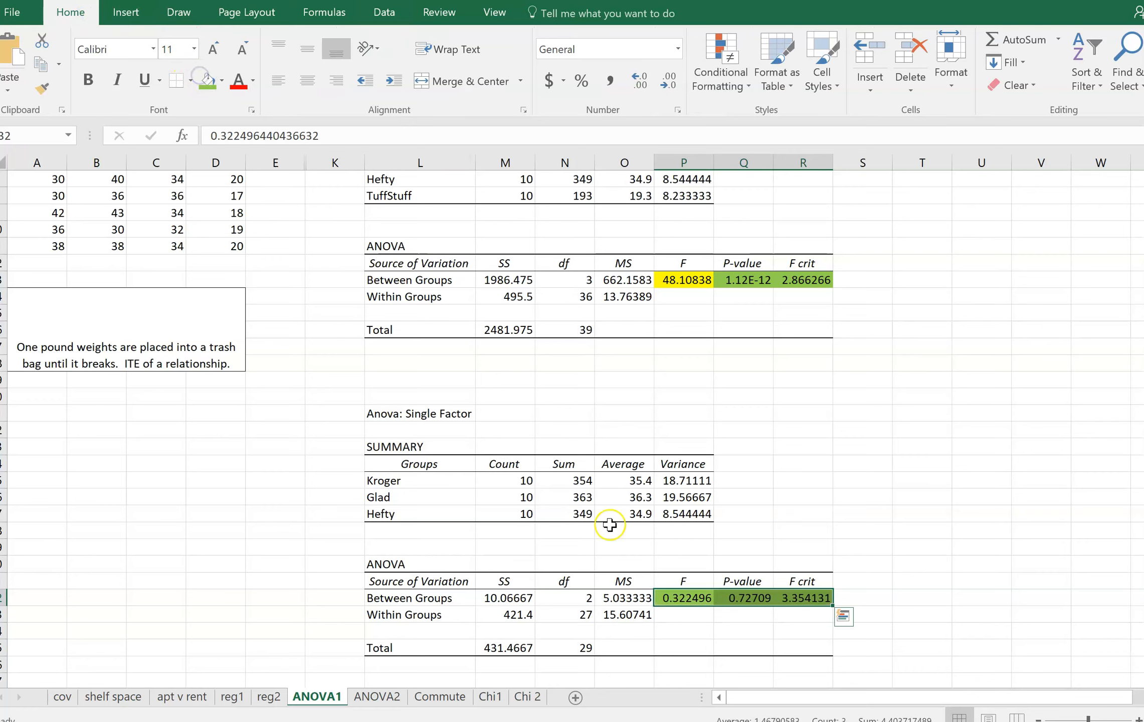
pyautogui.click(688, 613)
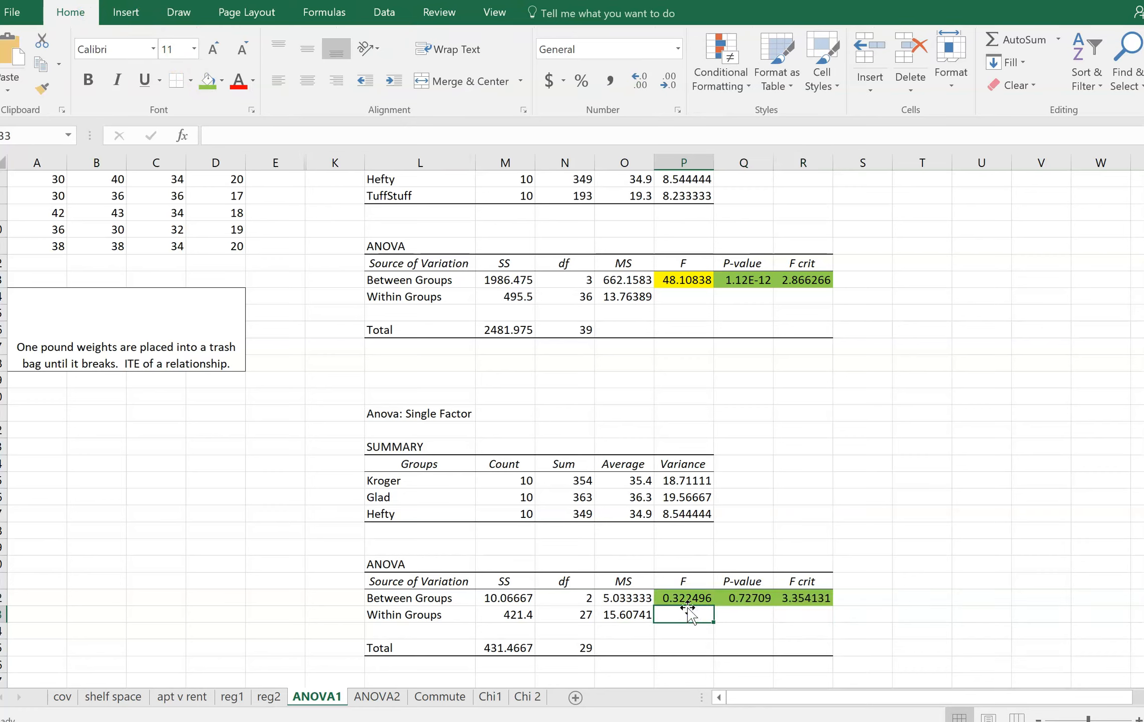
# Compare F with F crit and check the P-value in the three-brand ANOVA, dismiss the mail notification, and compare against the four-brand results
pyautogui.press('Up')
pyautogui.press('Right')
pyautogui.press('Right')
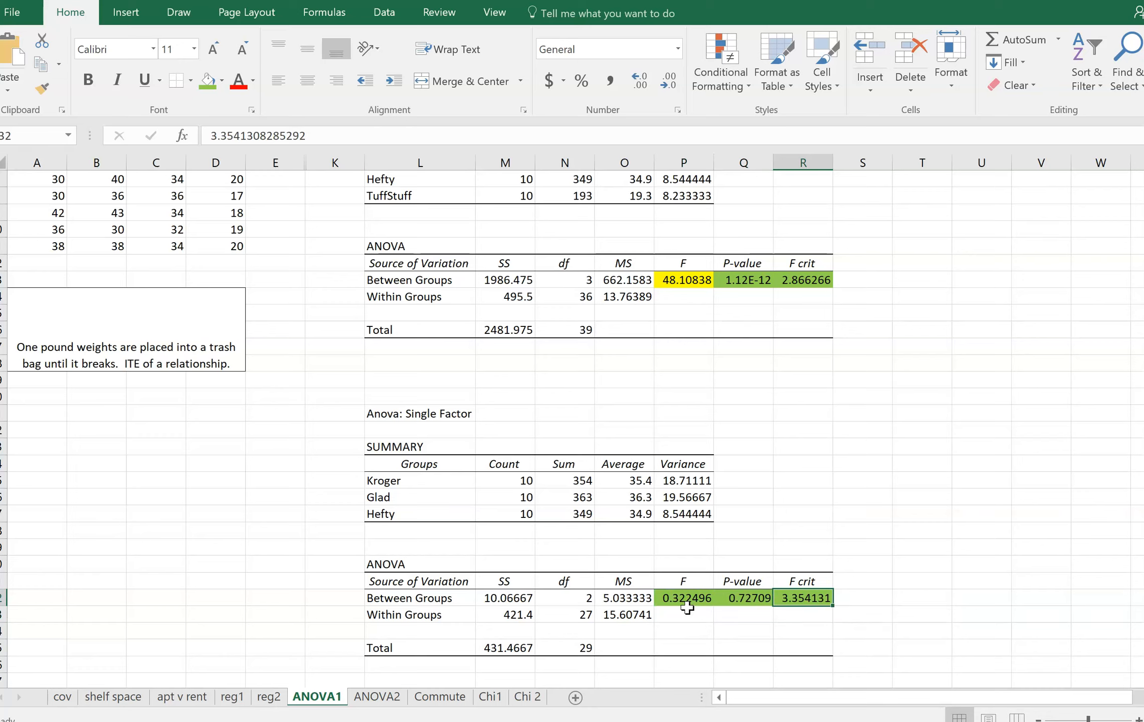
pyautogui.press('Left')
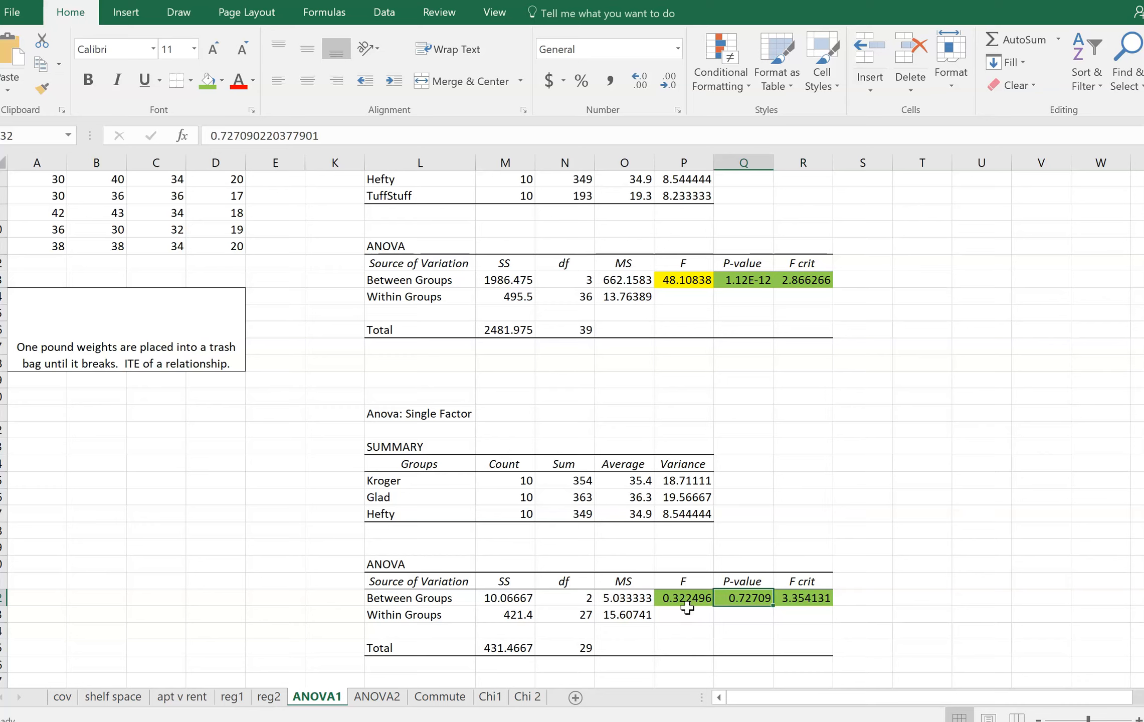
pyautogui.press('Left')
pyautogui.press('Right')
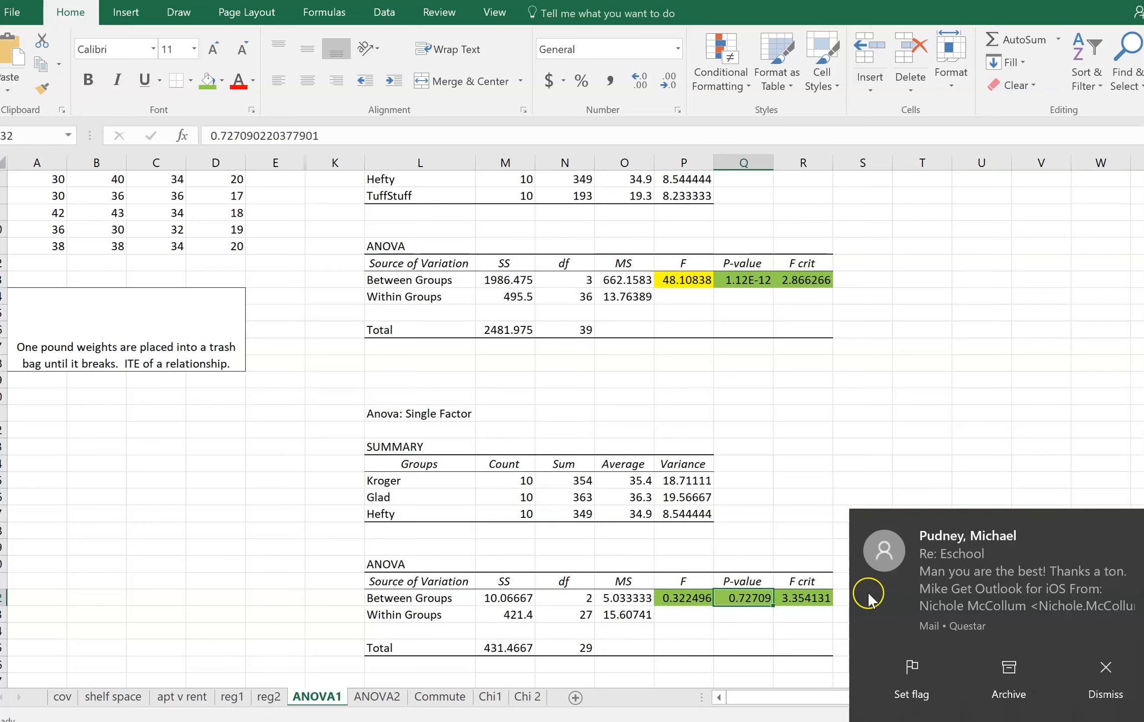
pyautogui.click(1104, 682)
pyautogui.click(739, 597)
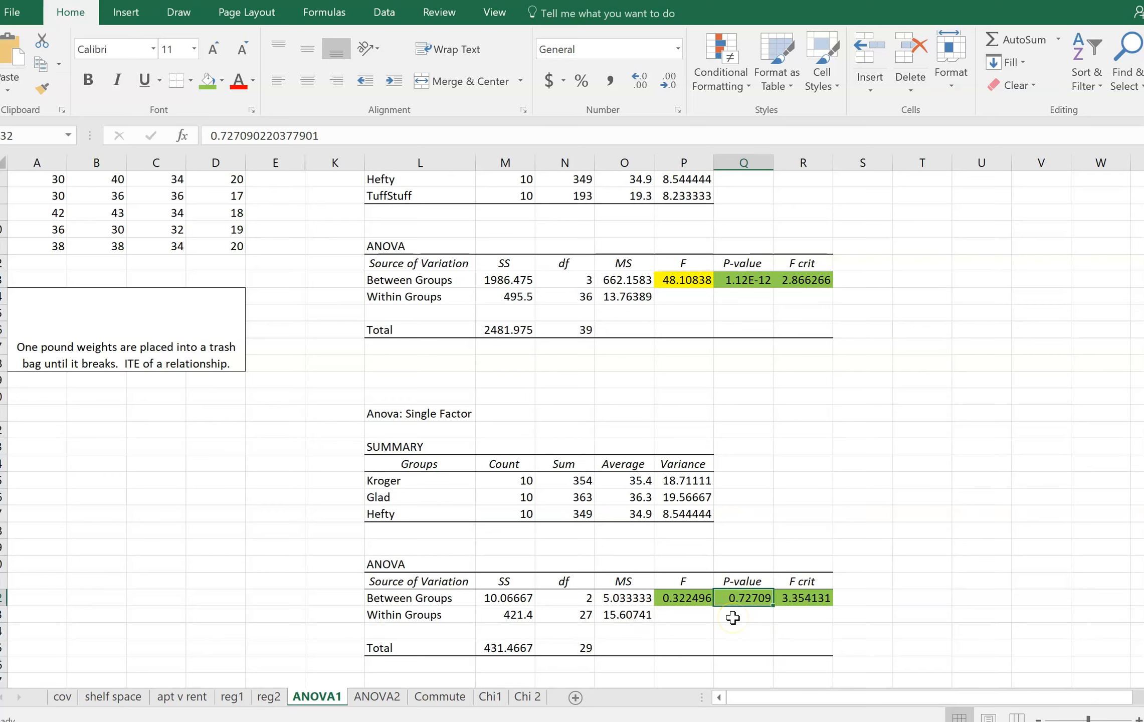
pyautogui.press('Up')
pyautogui.press('Down')
pyautogui.scroll(2, 132, 232)
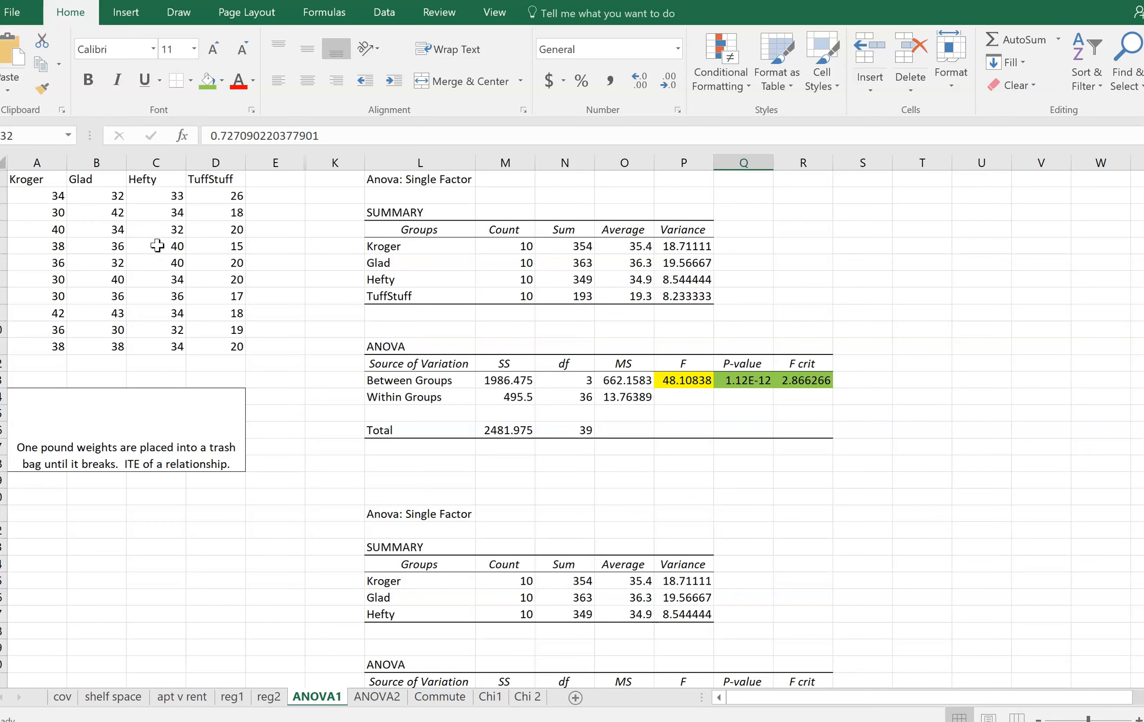
pyautogui.scroll(-4, 157, 246)
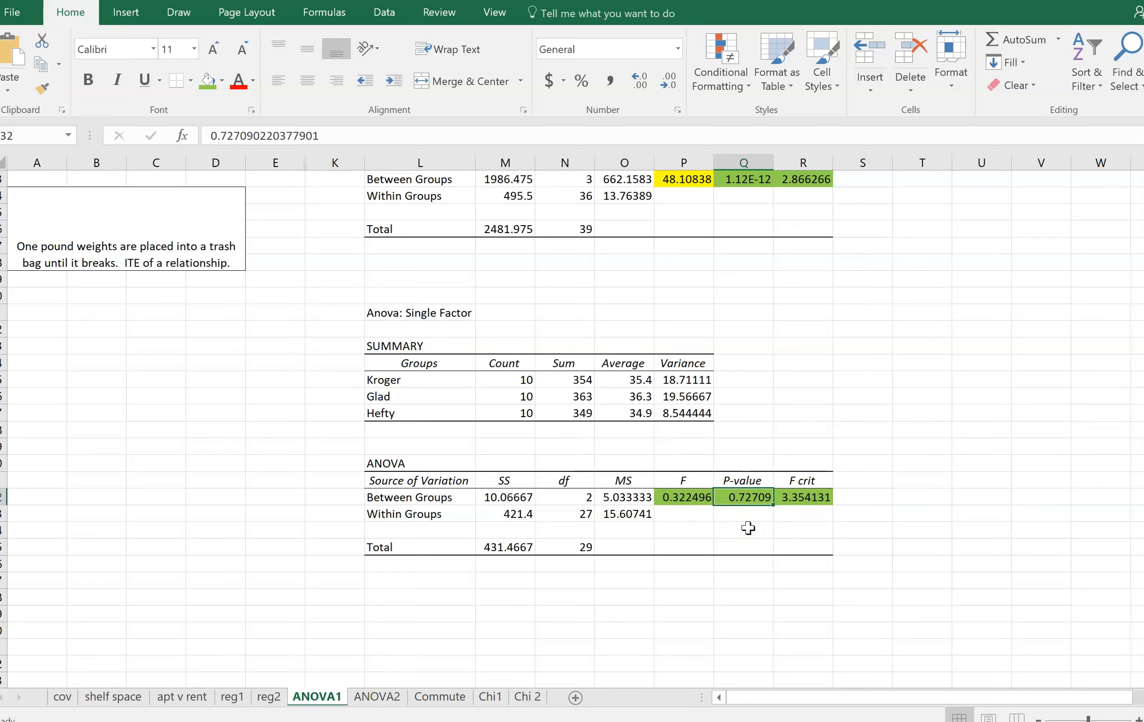
pyautogui.scroll(4, 748, 528)
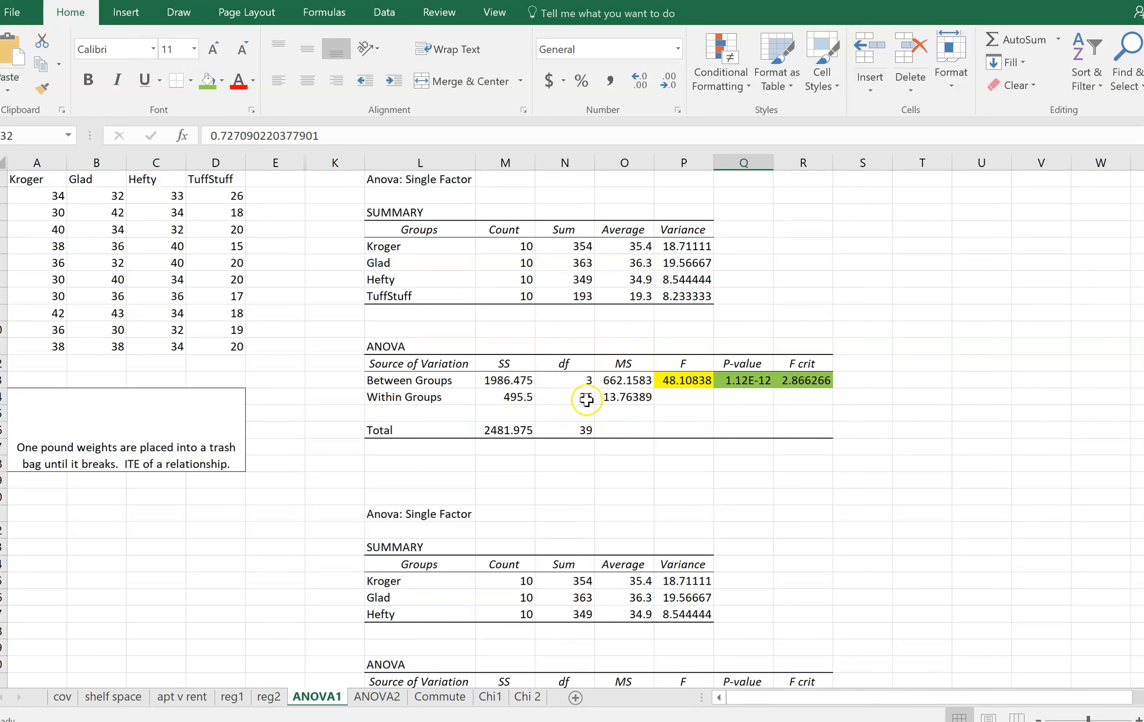
# Examine how the F statistic in the four-brand ANOVA table relates to the between-groups and within-groups mean squares
pyautogui.click(701, 382)
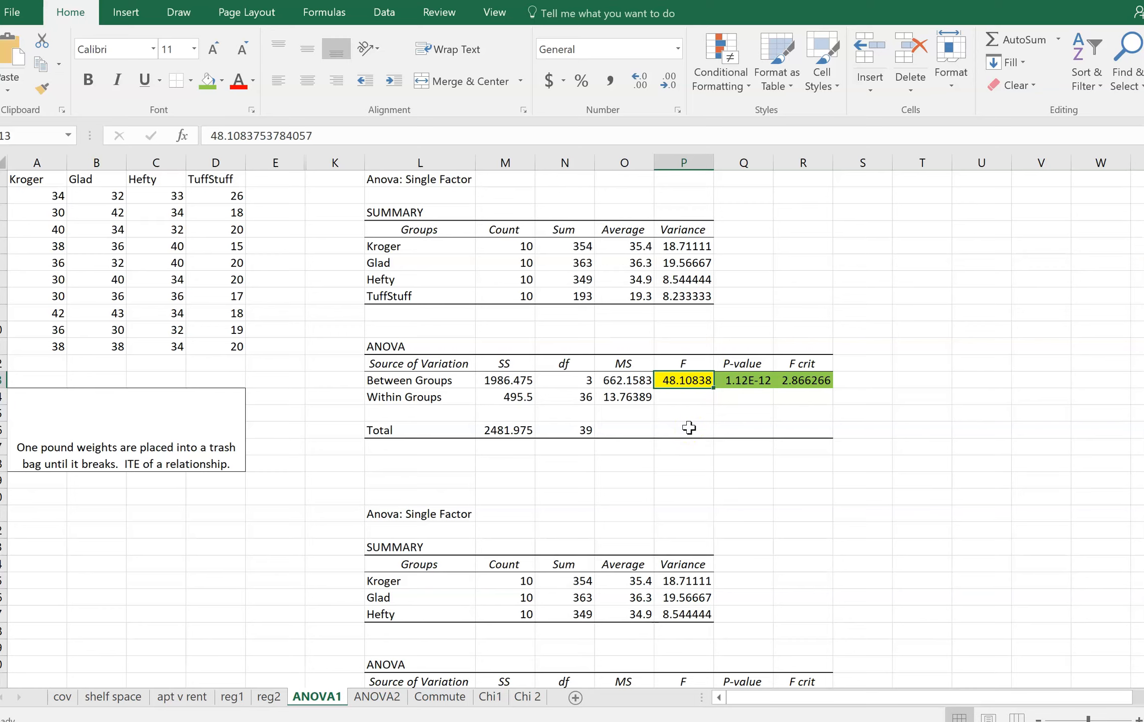
pyautogui.press('Left')
pyautogui.press('Down')
pyautogui.press('Up')
pyautogui.press('Down')
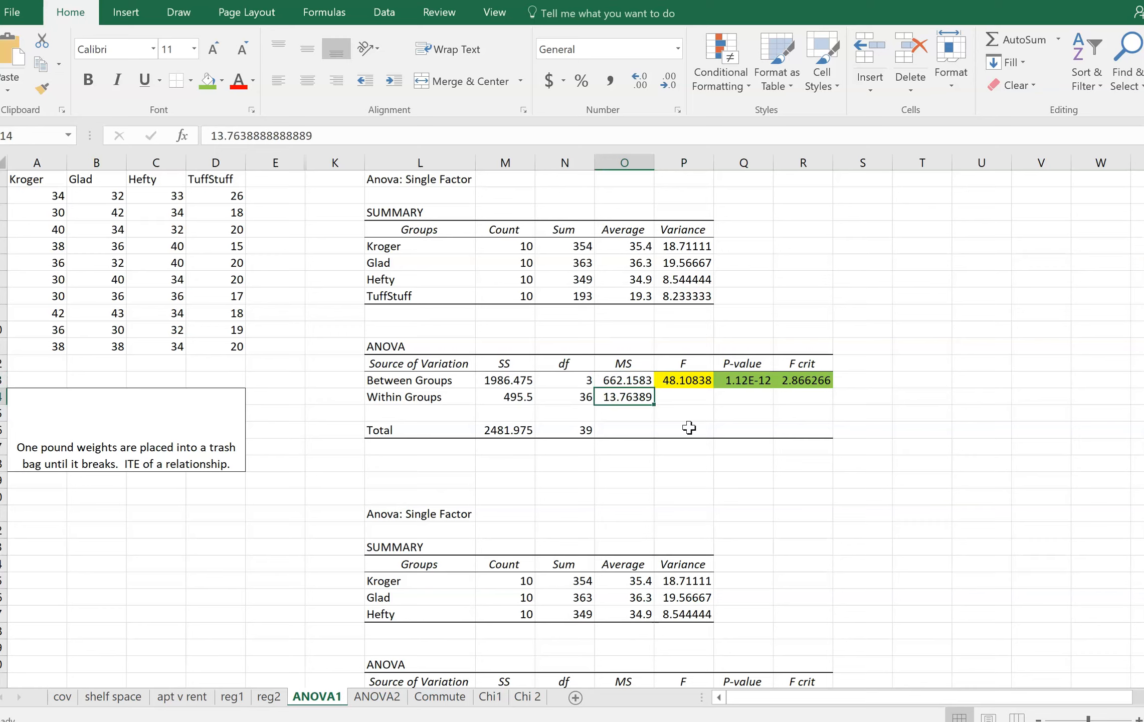
pyautogui.press('Up')
pyautogui.press('Up')
pyautogui.press('Down')
pyautogui.press('Down')
pyautogui.press('Up')
pyautogui.press('Down')
pyautogui.press('Up')
pyautogui.press('Down')
pyautogui.press('Up')
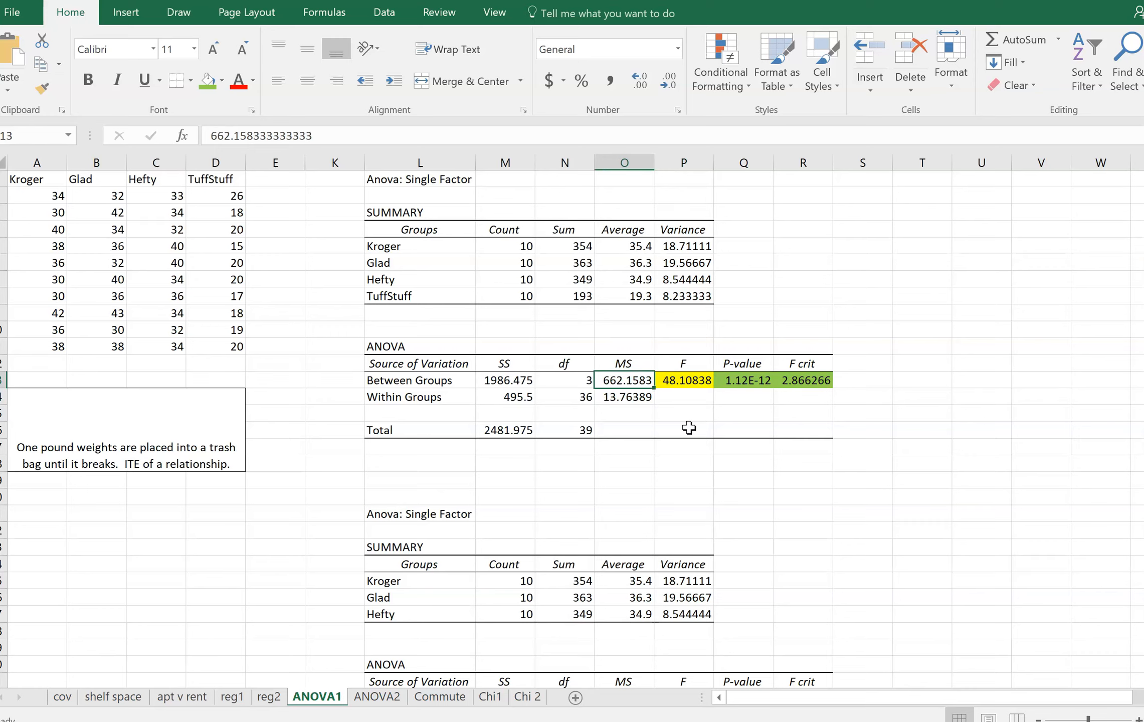
pyautogui.press('Right')
pyautogui.press('Left')
pyautogui.press('Right')
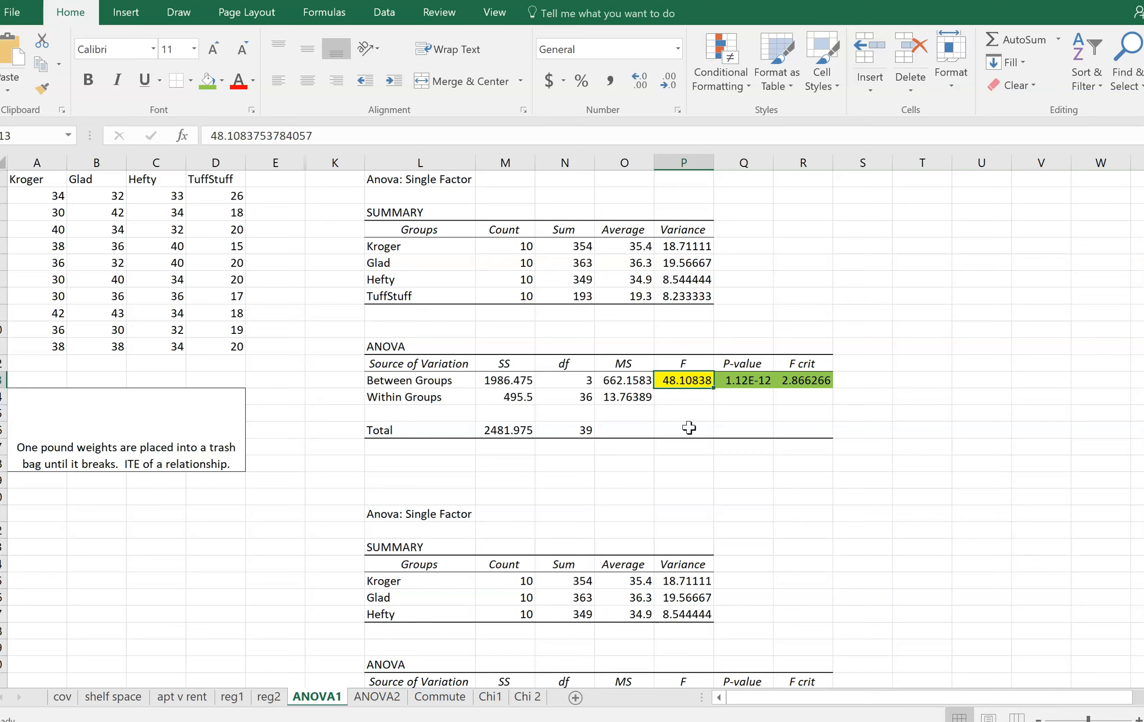
# Inspect the within-groups SS, df and MS cells in the four-brand ANOVA table, returning to the between-groups mean square
pyautogui.press('Left')
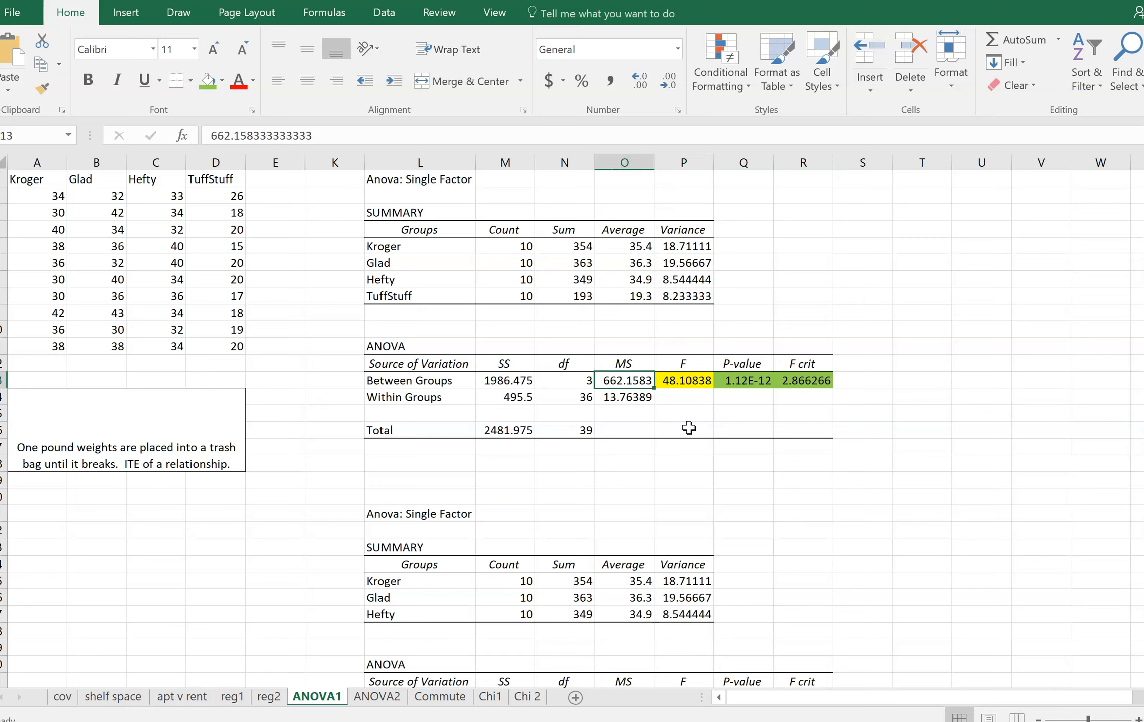
pyautogui.press('Down')
pyautogui.press('Left')
pyautogui.press('Left')
pyautogui.press('Left')
pyautogui.press('Right')
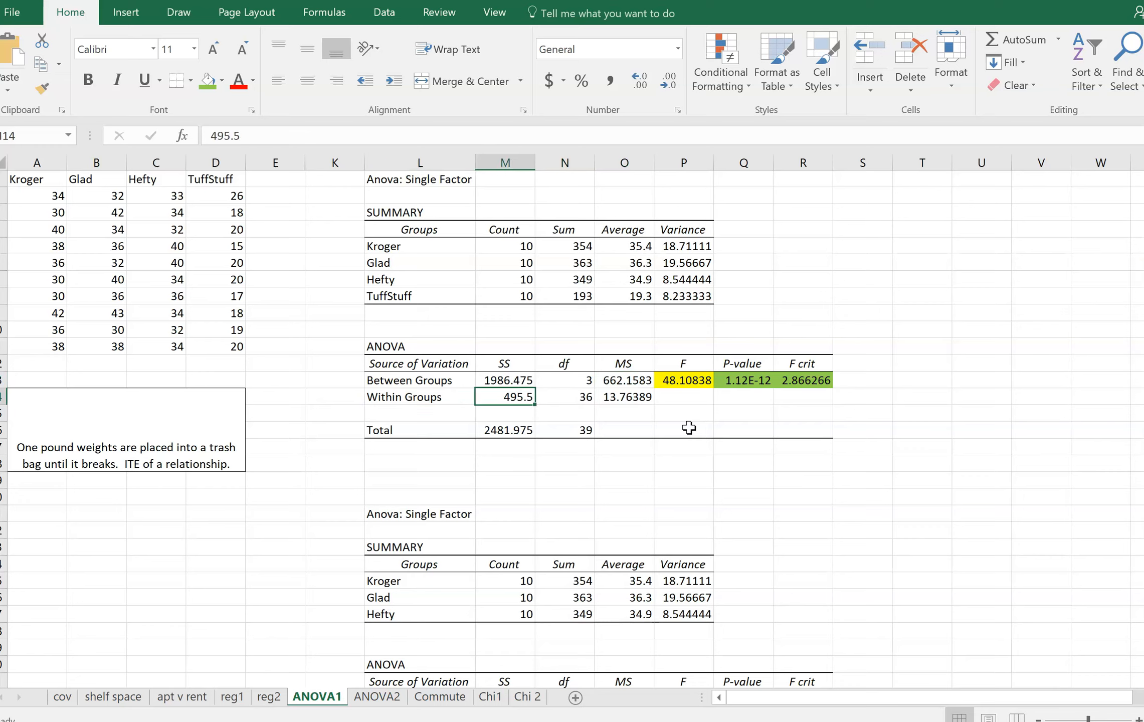
pyautogui.press('Right')
pyautogui.press('Right')
pyautogui.press('Up')
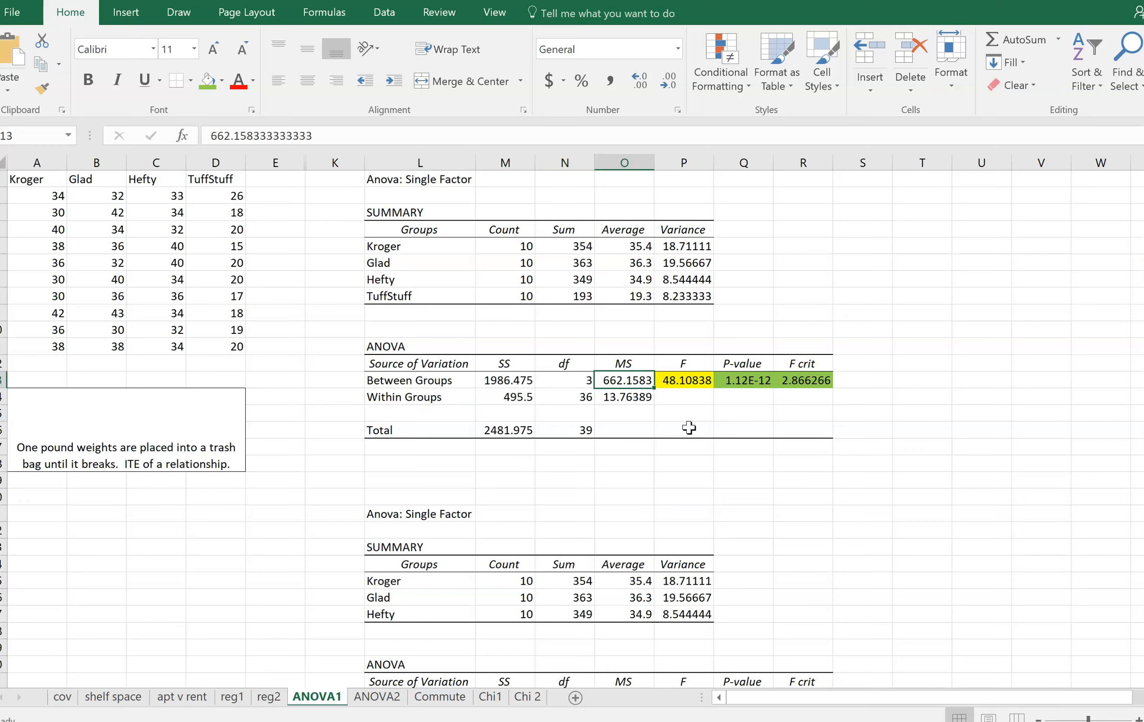
# Compare the between-groups MS with the within-groups MS and the resulting F value in the four-brand table once more
pyautogui.press('Right')
pyautogui.press('Left')
pyautogui.press('Down')
pyautogui.press('Up')
pyautogui.press('Up')
pyautogui.press('Right')
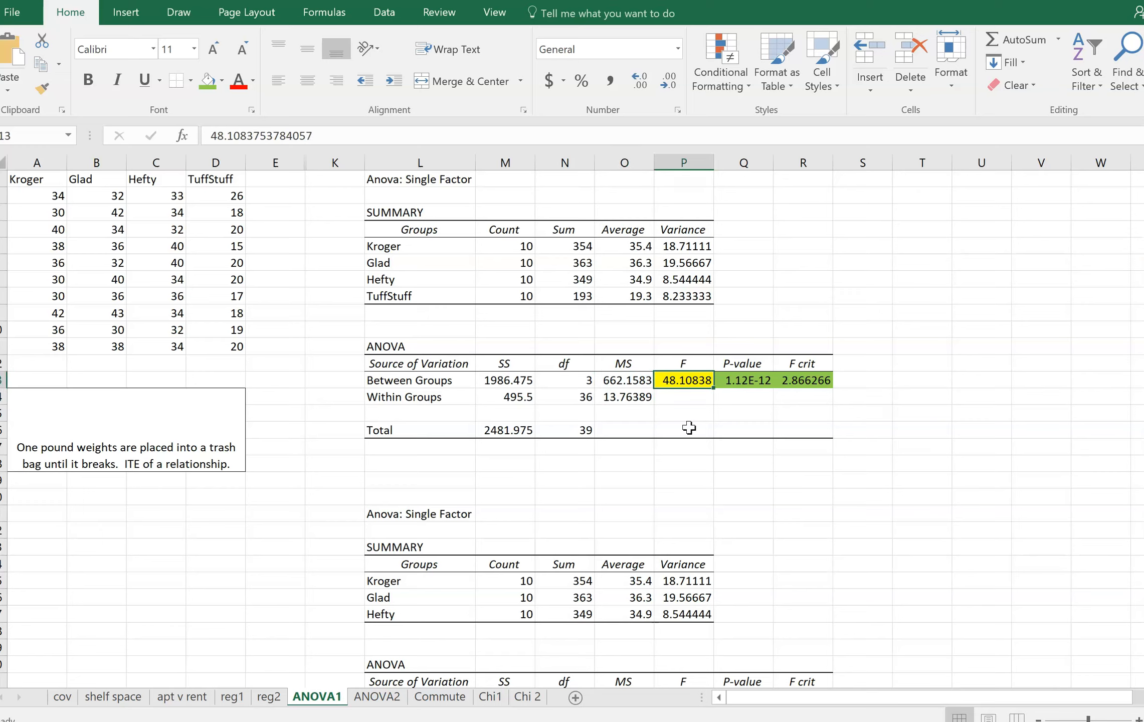
pyautogui.press('Left')
pyautogui.press('Right')
pyautogui.press('Left')
pyautogui.press('Down')
pyautogui.press('Up')
pyautogui.press('Down')
pyautogui.press('Up')
pyautogui.press('Down')
pyautogui.press('Up')
pyautogui.press('Down')
pyautogui.press('Up')
pyautogui.press('Down')
pyautogui.press('Up')
pyautogui.press('Down')
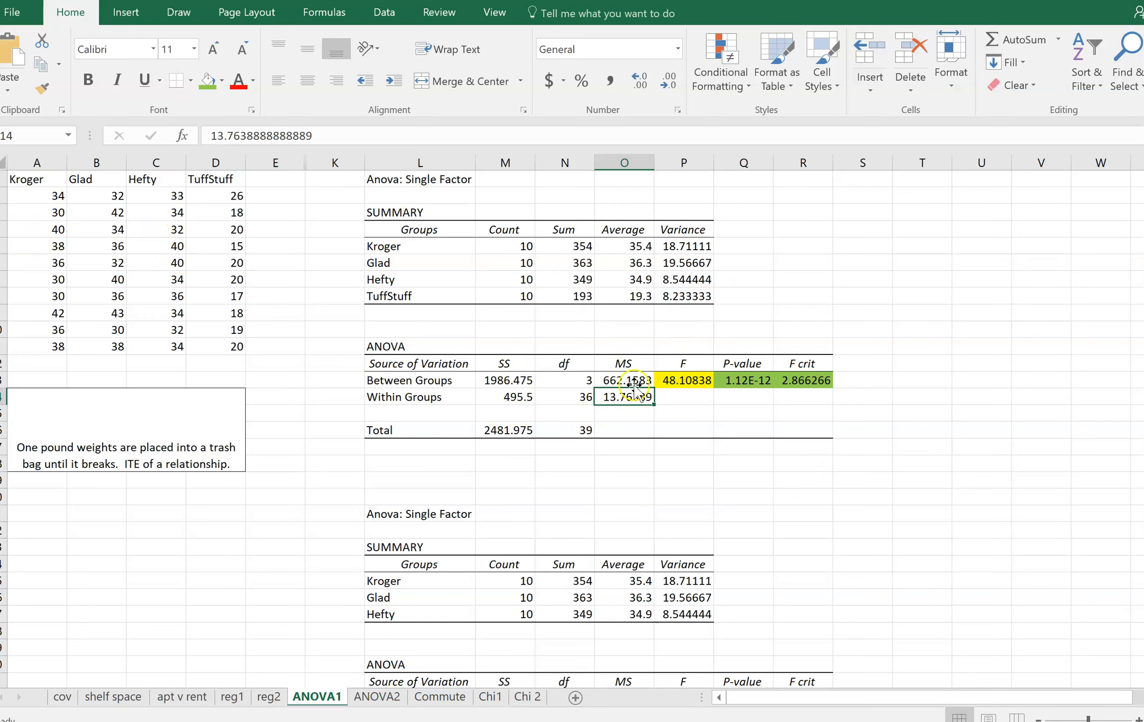
pyautogui.press('Up')
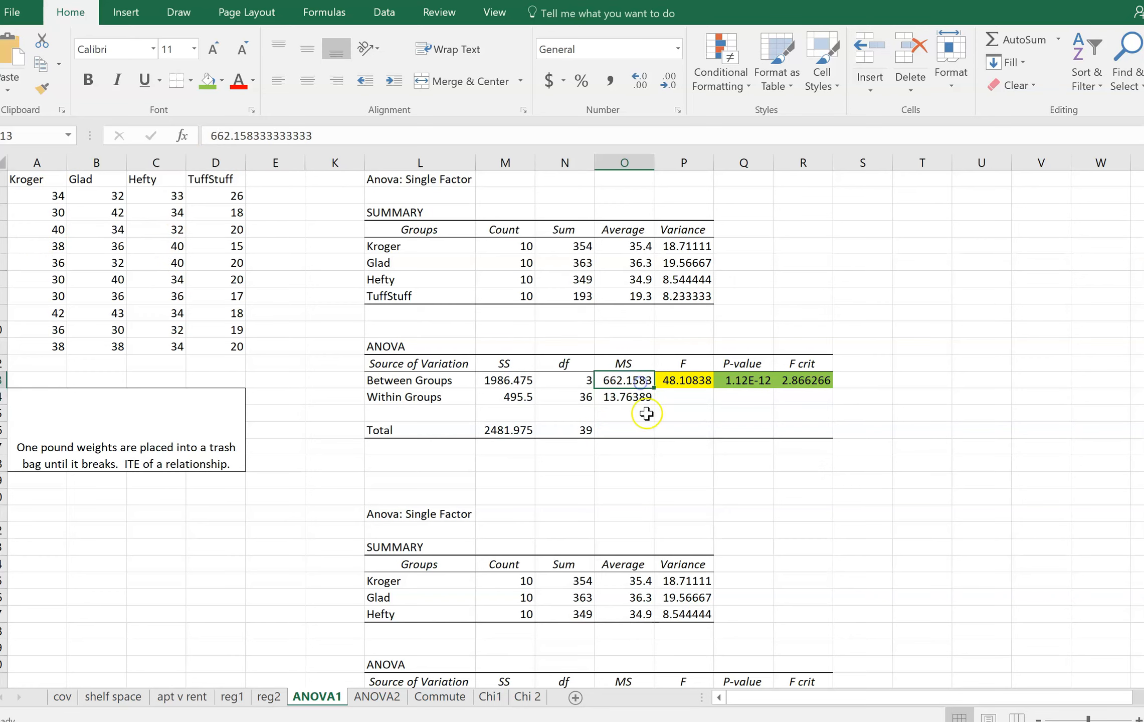
# Check the two MS cells of the four-brand ANOVA table against each other
pyautogui.press('Down')
pyautogui.press('Up')
pyautogui.press('Down')
pyautogui.press('Up')
pyautogui.press('Down')
pyautogui.press('Down')
# Compare the between-groups and within-groups mean squares in the three-brand ANOVA table, ending on its F value
pyautogui.scroll(-3, 647, 413)
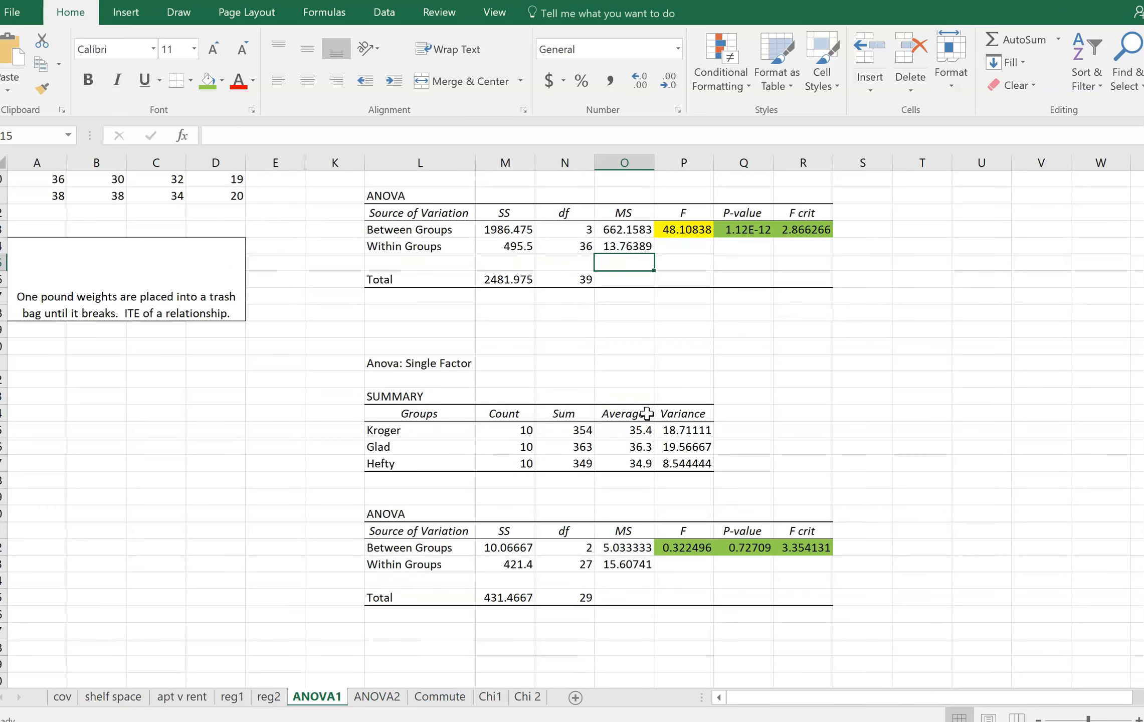
pyautogui.click(633, 549)
pyautogui.press('Down')
pyautogui.press('Up')
pyautogui.press('Down')
pyautogui.press('Up')
pyautogui.press('Down')
pyautogui.press('Up')
pyautogui.press('Down')
pyautogui.press('Up')
pyautogui.press('Right')
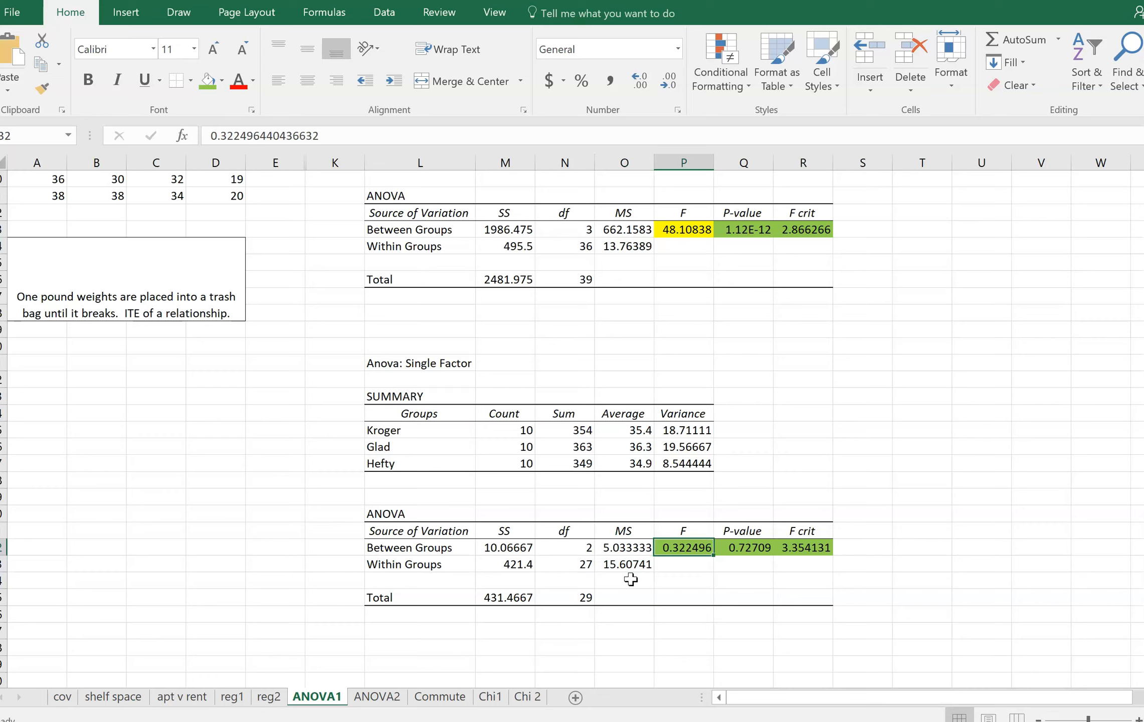
# Return to the four-brand ANOVA table and weigh its between-groups mean square against the within-groups one
pyautogui.press('Left')
pyautogui.press('Up')
pyautogui.press('Up')
pyautogui.press('Up')
pyautogui.press('Up')
pyautogui.press('Up')
pyautogui.press('Up')
pyautogui.press('Up')
pyautogui.press('Up')
pyautogui.press('Up')
pyautogui.press('Up')
pyautogui.press('Up')
pyautogui.press('Up')
pyautogui.press('Up')
pyautogui.press('Up')
pyautogui.press('Up')
pyautogui.press('Up')
pyautogui.press('Up')
pyautogui.press('Up')
pyautogui.press('Up')
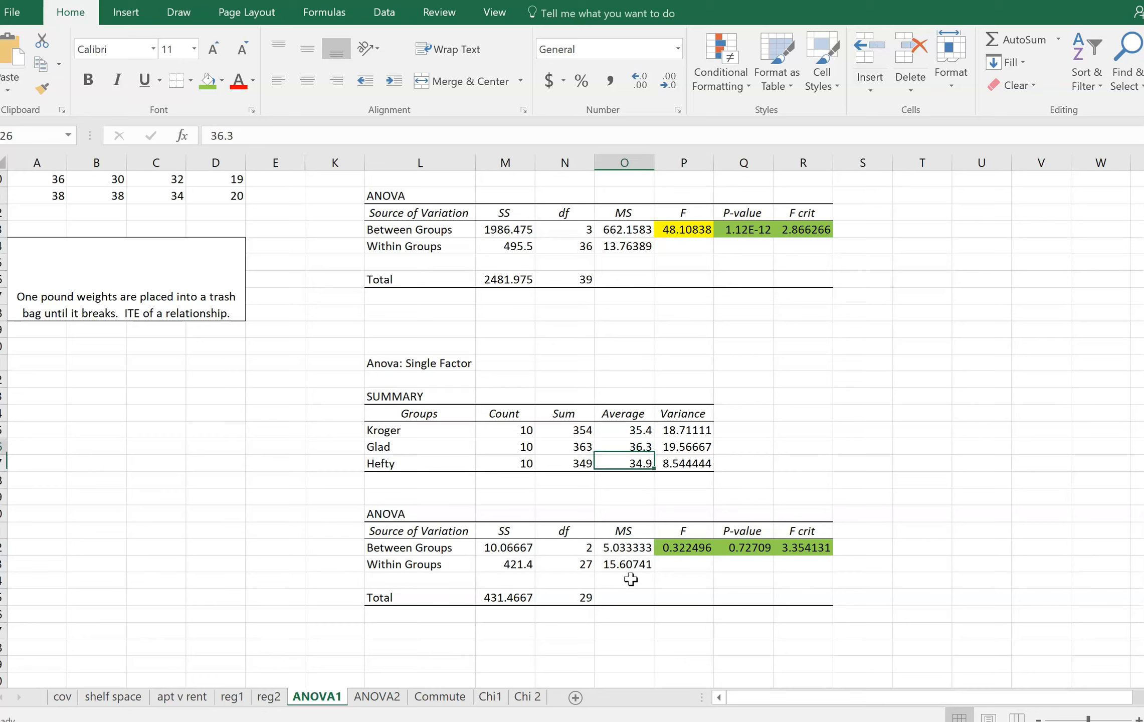
pyautogui.press('Down')
pyautogui.press('Up')
pyautogui.press('Down')
pyautogui.press('Up')
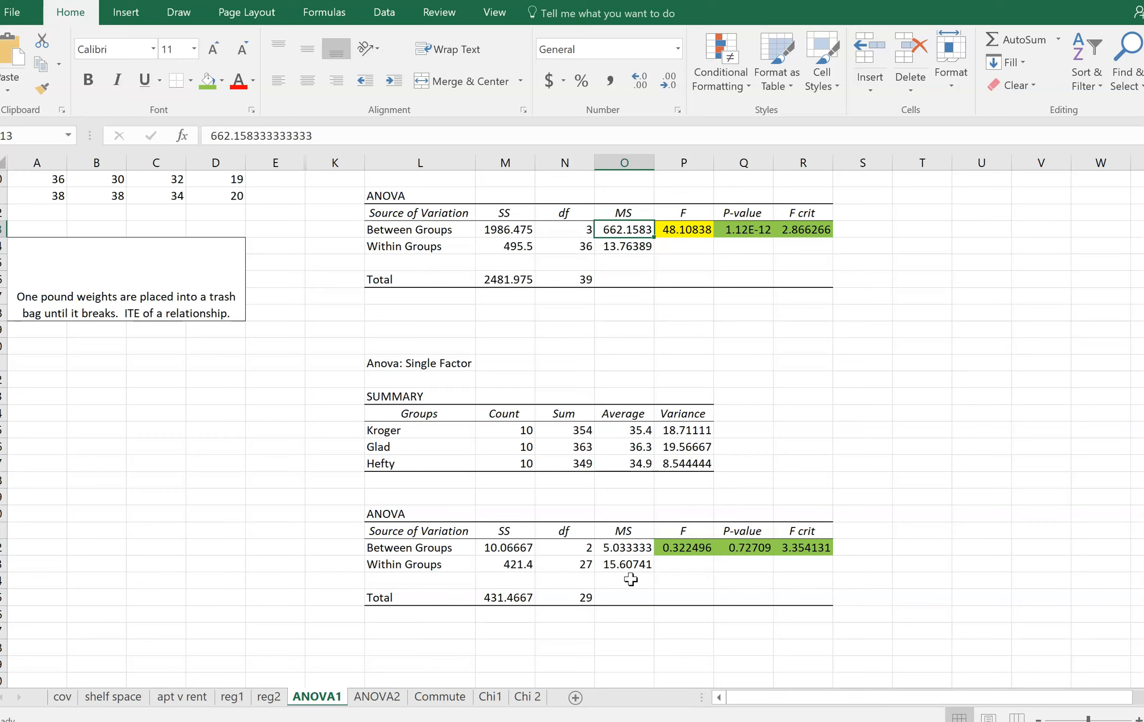
# Relate the between-groups and within-groups mean squares in the four-brand ANOVA table to the F value
pyautogui.press('Up')
pyautogui.press('Down')
pyautogui.press('Down')
pyautogui.press('Up')
pyautogui.press('Right')
pyautogui.press('Left')
pyautogui.press('Down')
pyautogui.press('Up')
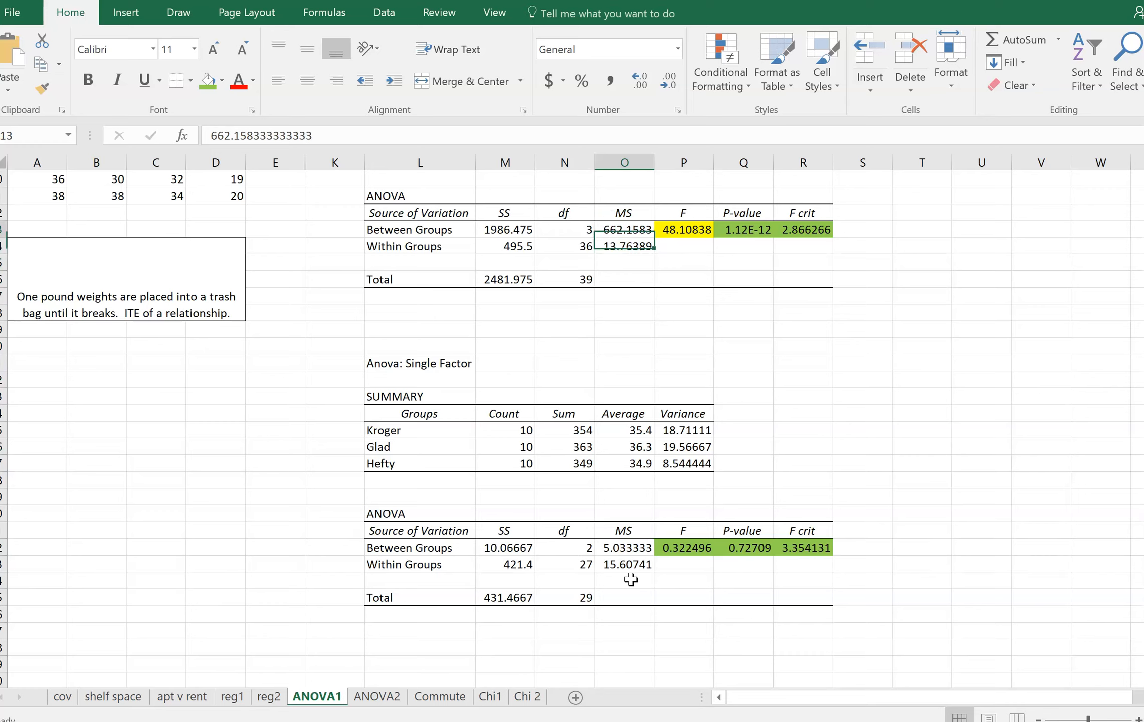
pyautogui.press('Right')
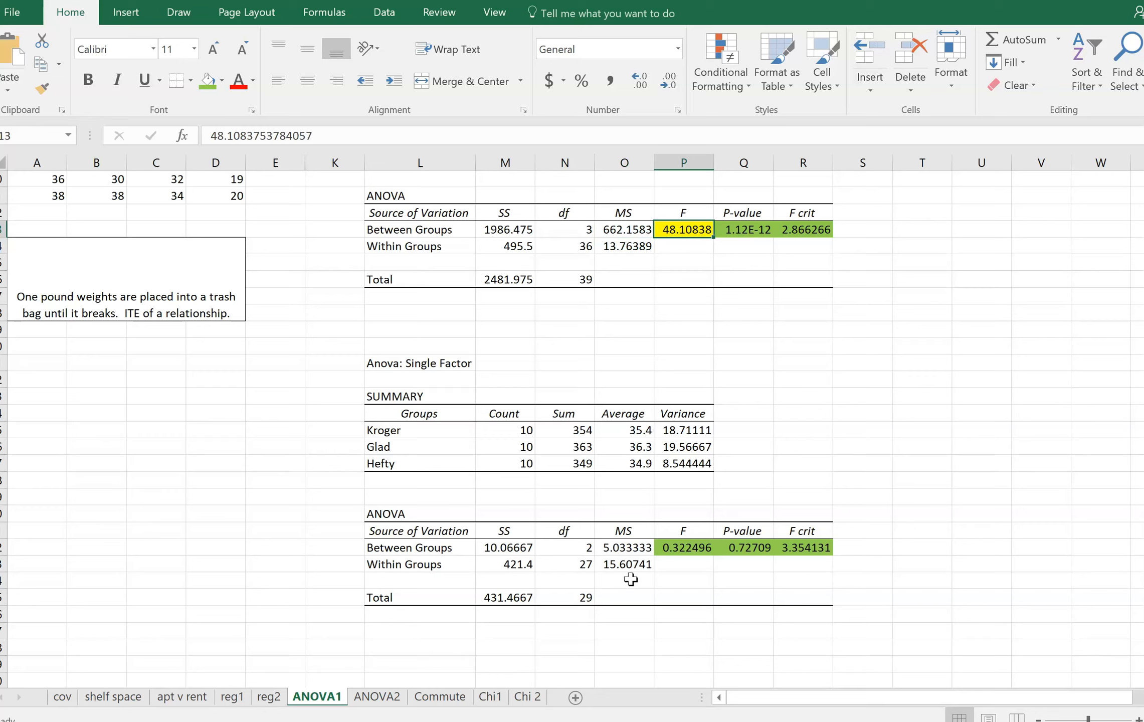
pyautogui.press('Left')
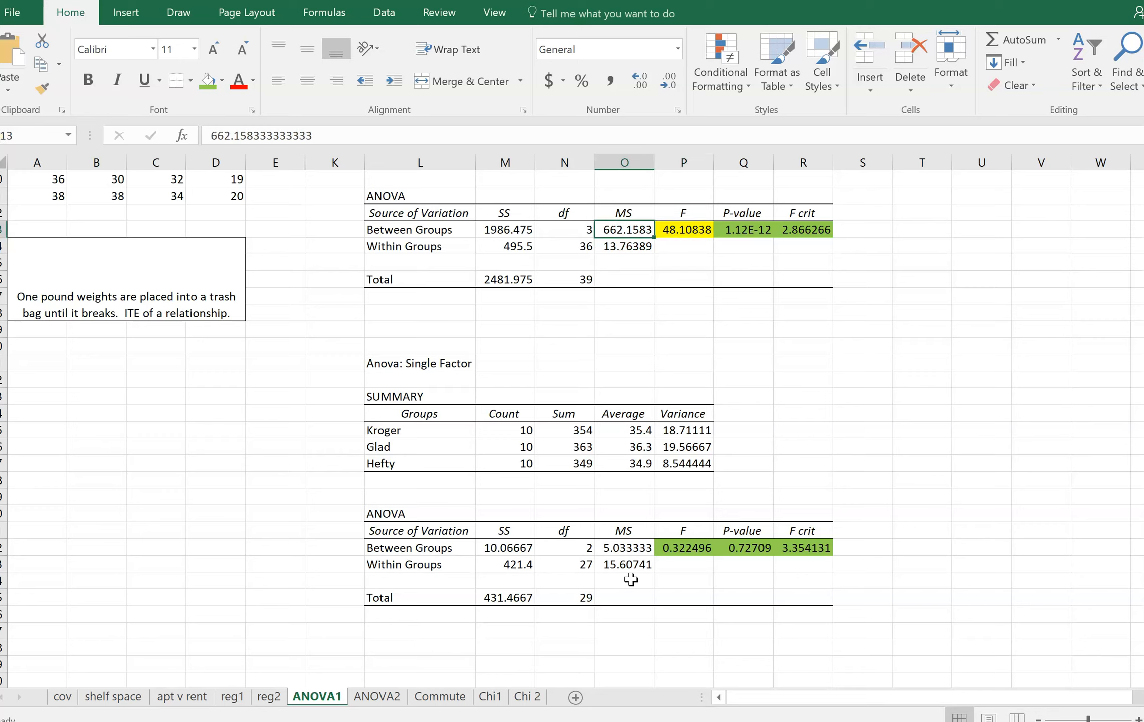
# Trace how the between-groups SS and df in the four-brand ANOVA table produce the between-groups MS
pyautogui.press('Left')
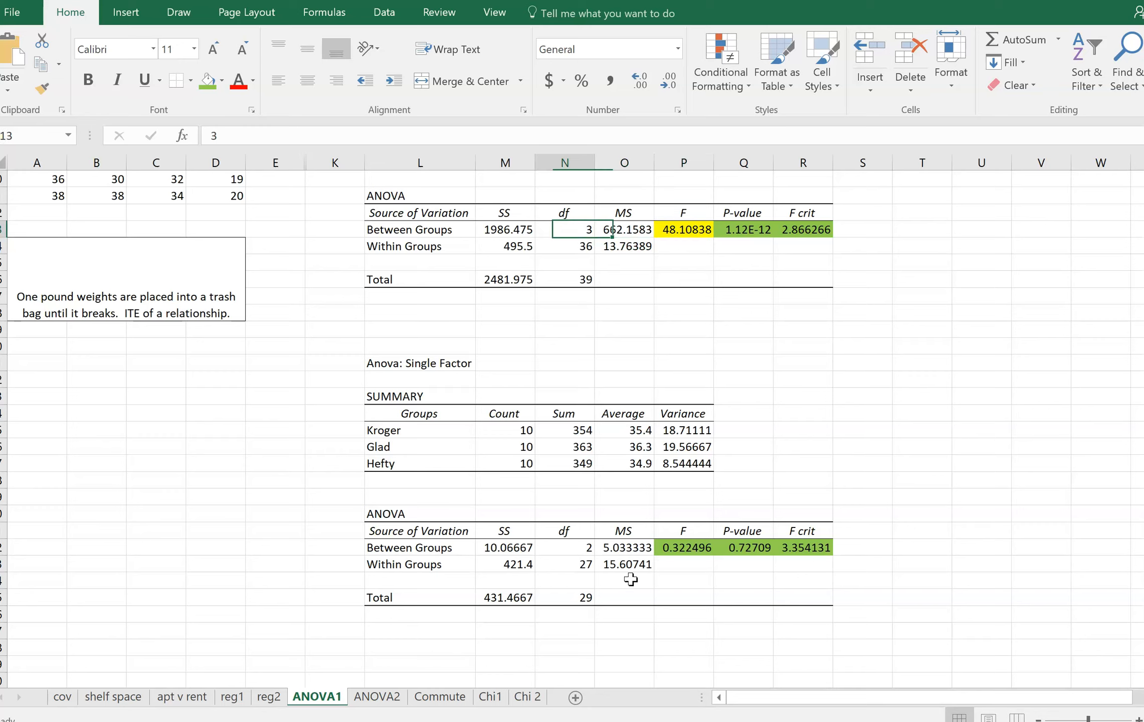
pyautogui.press('Left')
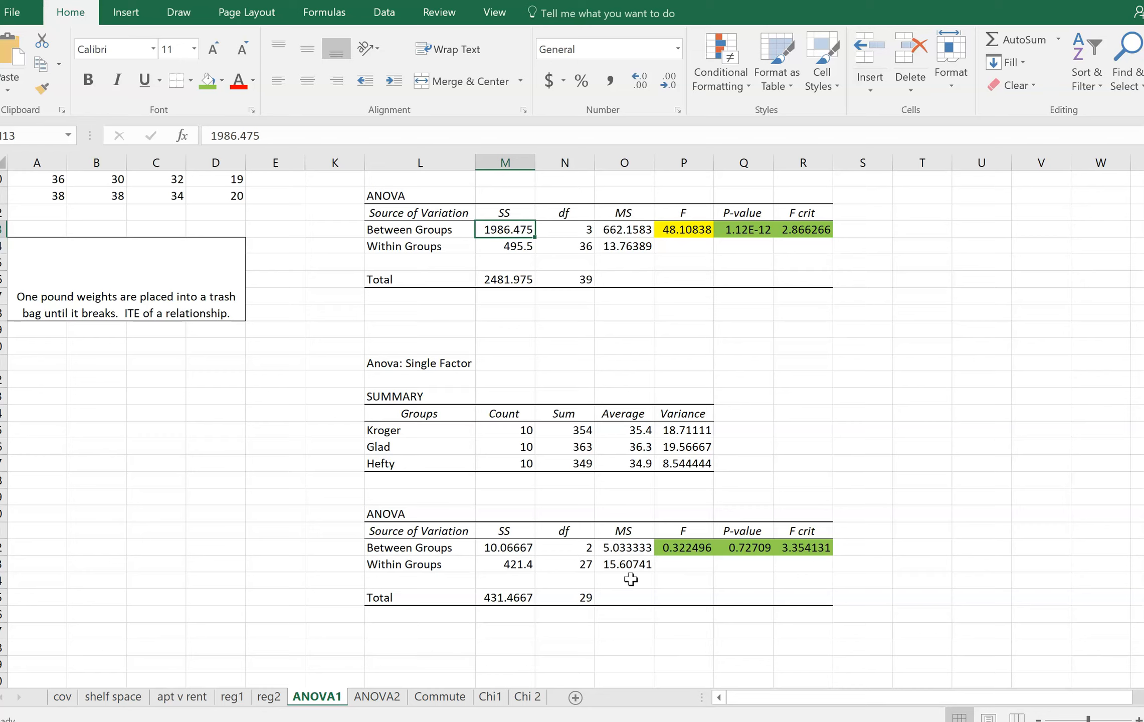
pyautogui.press('Right')
pyautogui.press('Right')
pyautogui.press('Left')
pyautogui.press('Left')
# Trace how the within-groups SS and df in the four-brand ANOVA table produce the within-groups MS
pyautogui.press('Down')
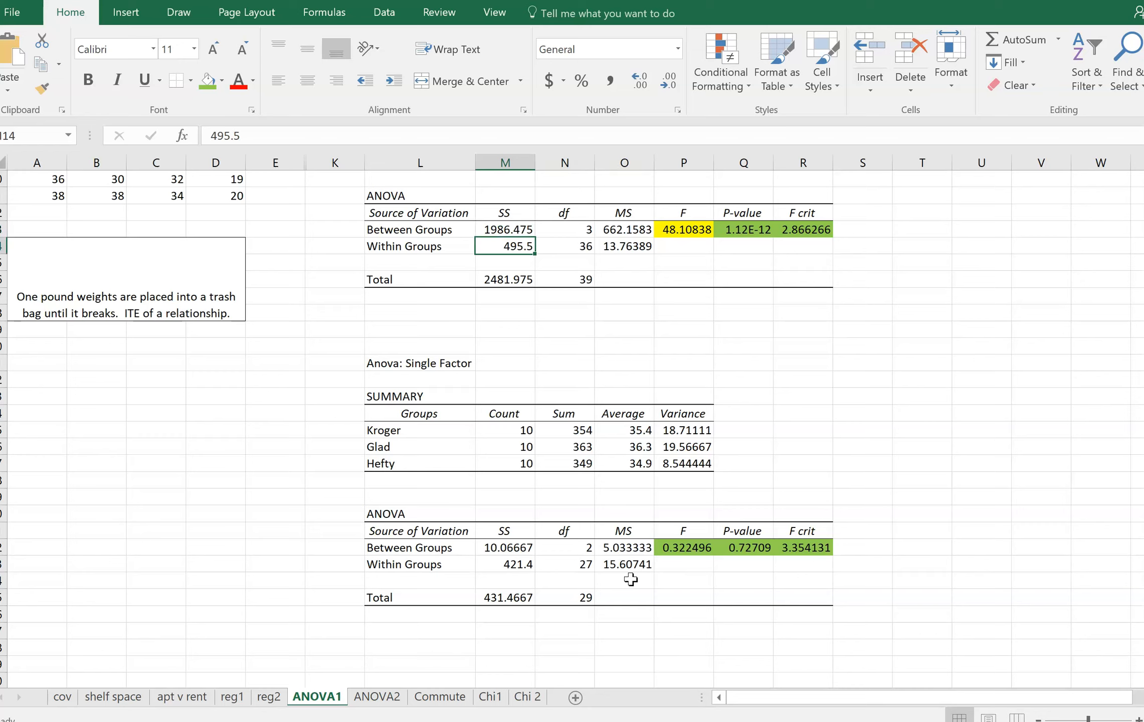
pyautogui.press('Right')
pyautogui.press('Right')
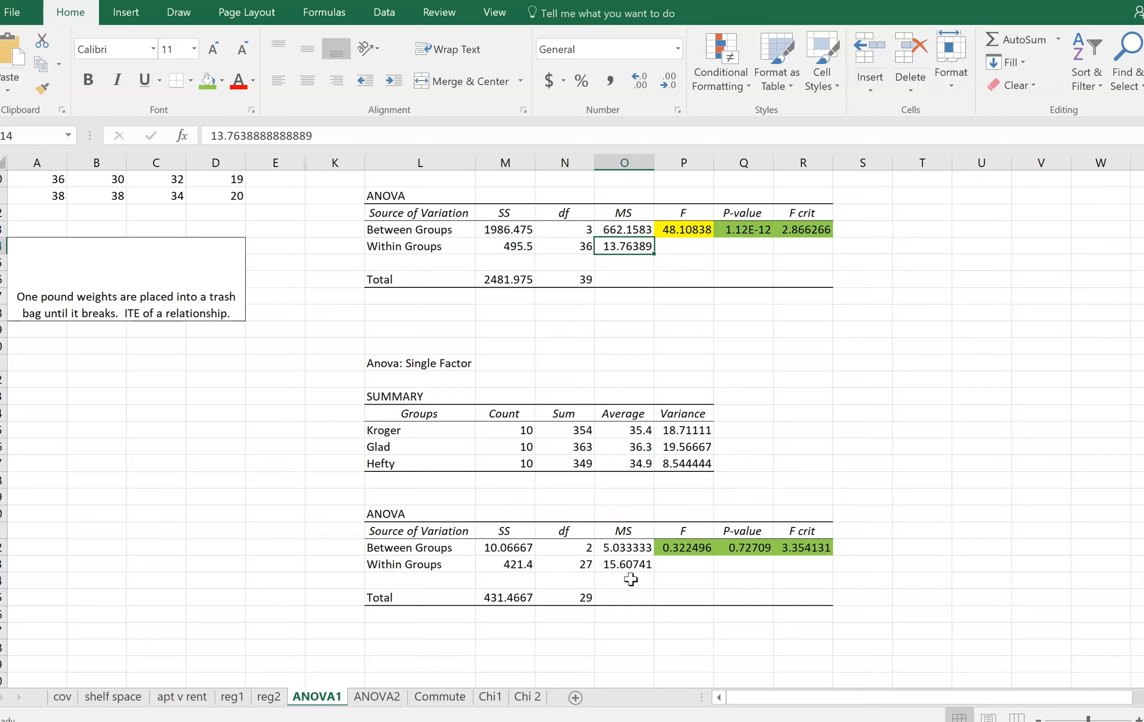
pyautogui.press('Left')
pyautogui.press('Left')
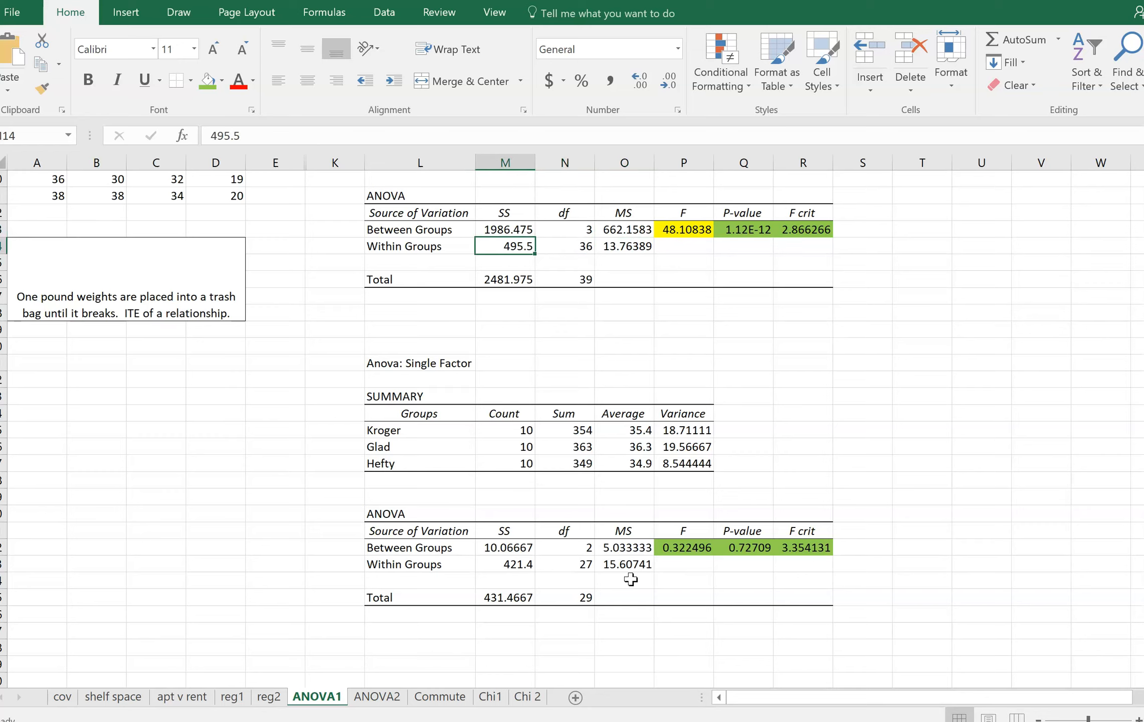
# Compare the SS and df cells of the between-groups and within-groups rows in the four-brand table
pyautogui.press('Up')
pyautogui.press('Right')
pyautogui.press('Down')
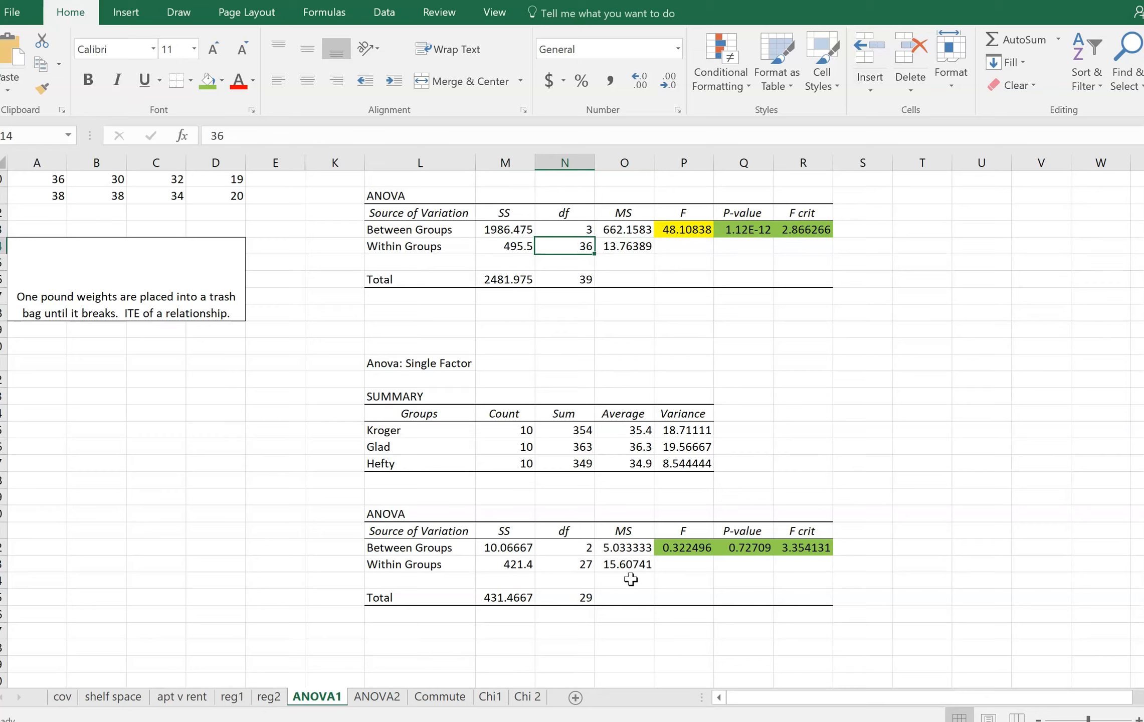
pyautogui.press('Left')
pyautogui.press('Up')
pyautogui.press('Right')
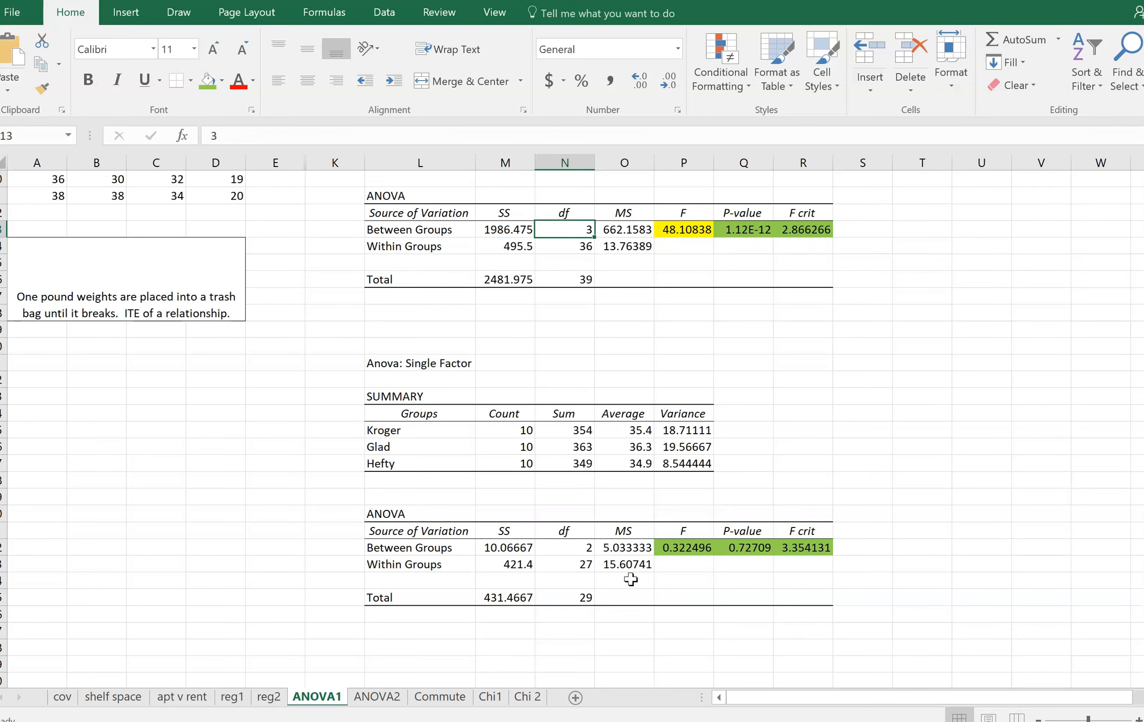
# Compare the F value with the P-value and F crit in the four-brand ANOVA table
pyautogui.scroll(3, 631, 579)
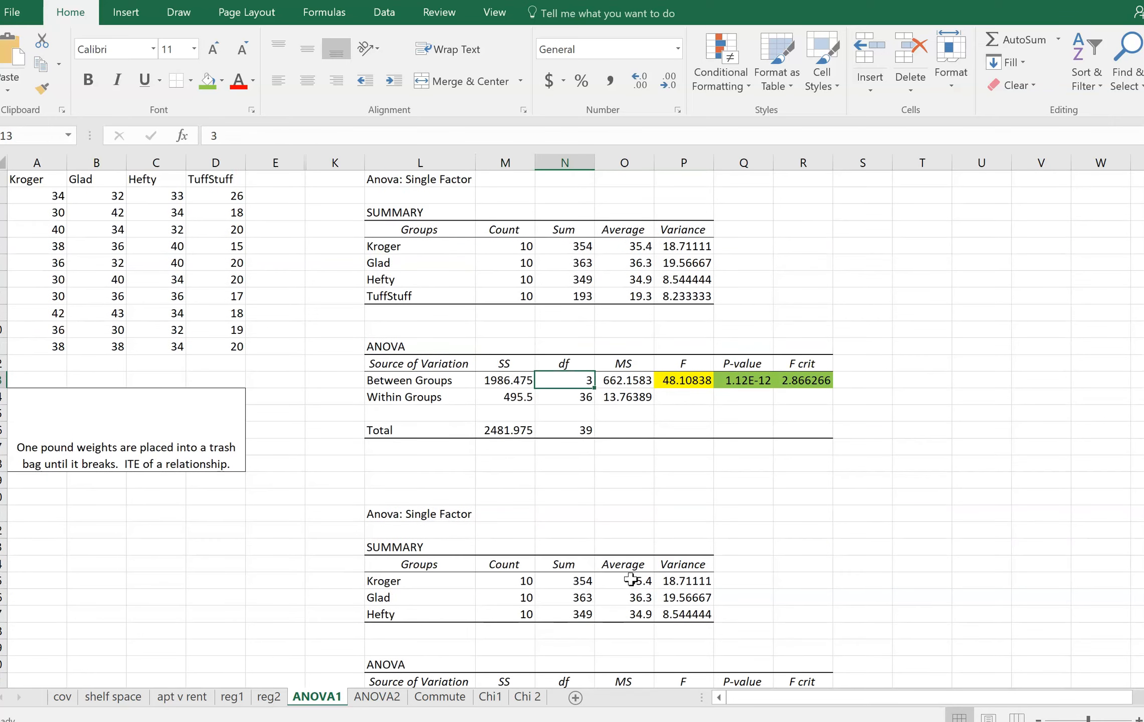
pyautogui.press('Right')
pyautogui.press('Right')
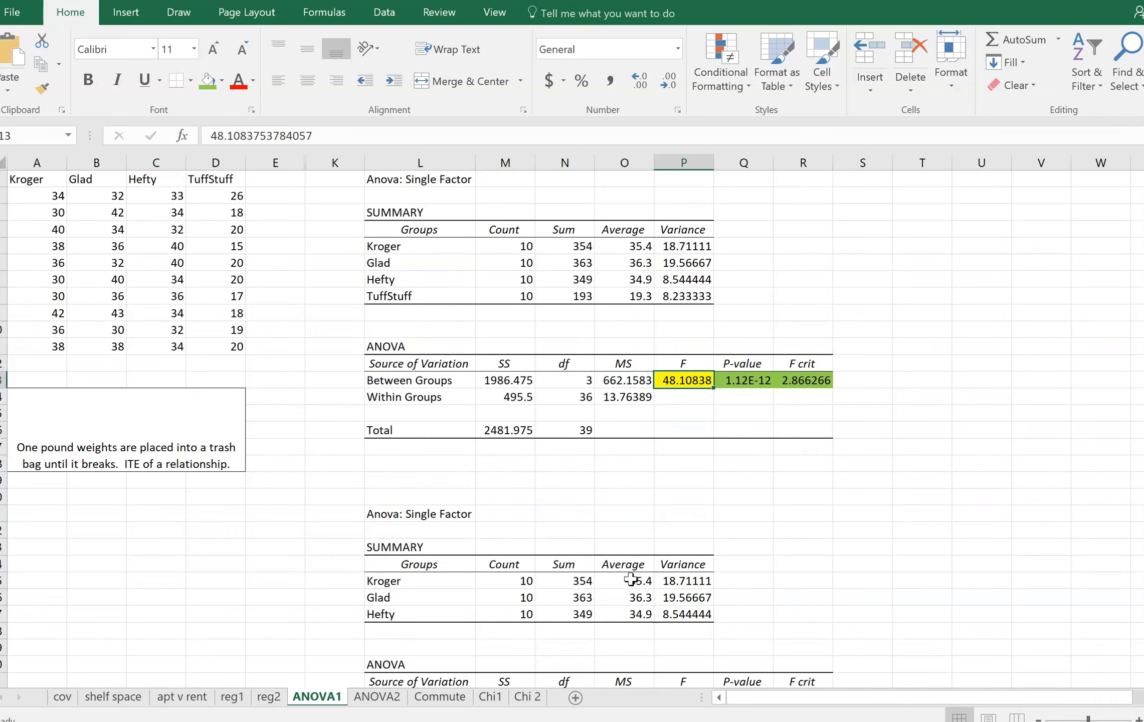
pyautogui.press('Right')
pyautogui.press('Left')
pyautogui.press('Right')
pyautogui.press('Right')
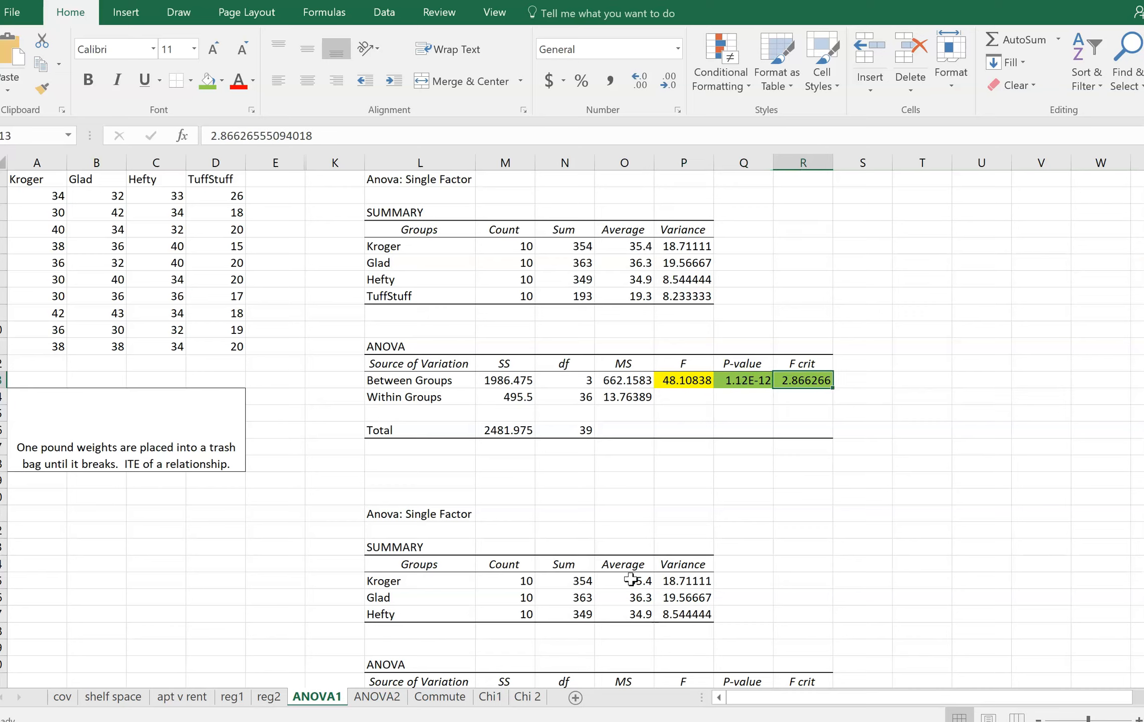
pyautogui.press('Left')
pyautogui.press('Left')
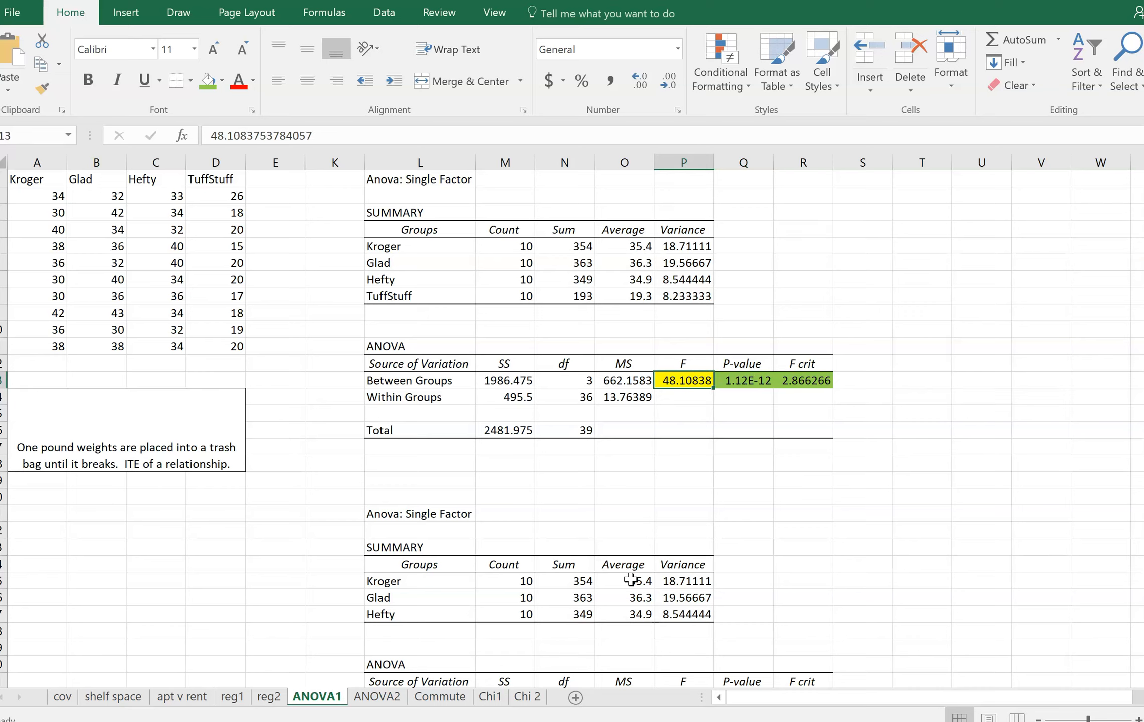
# Recheck F against F crit in the four-brand table, finishing on the P-value
pyautogui.press('Right')
pyautogui.press('Left')
pyautogui.press('Right')
pyautogui.press('Right')
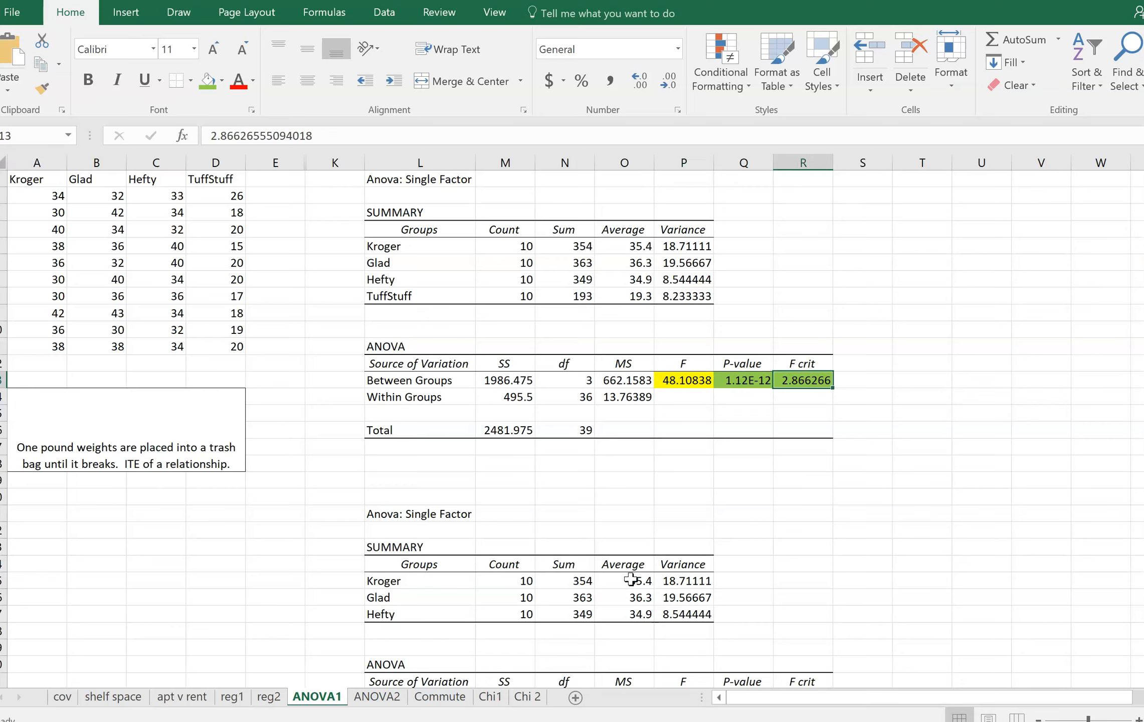
pyautogui.press('Left')
pyautogui.press('Left')
pyautogui.press('Right')
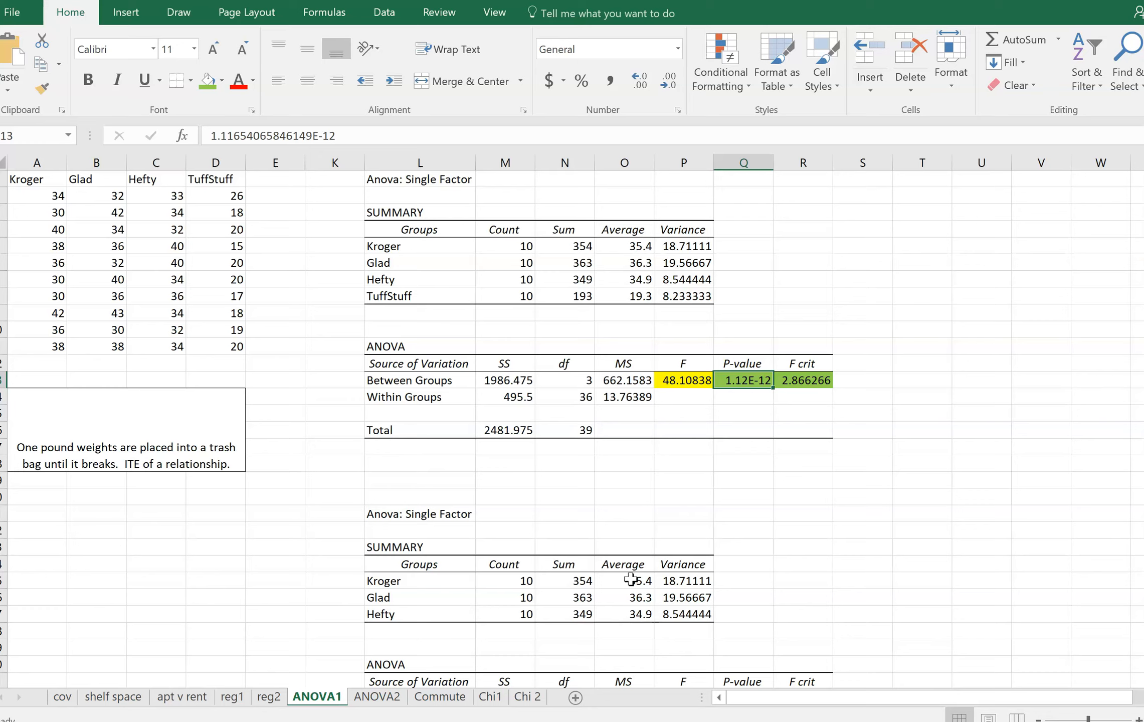
# Examine TuffStuff's average and the rest of its row in the four-brand summary table
pyautogui.press('Left')
pyautogui.press('Up')
pyautogui.press('Up')
pyautogui.press('Up')
pyautogui.press('Up')
pyautogui.press('Up')
pyautogui.press('Left')
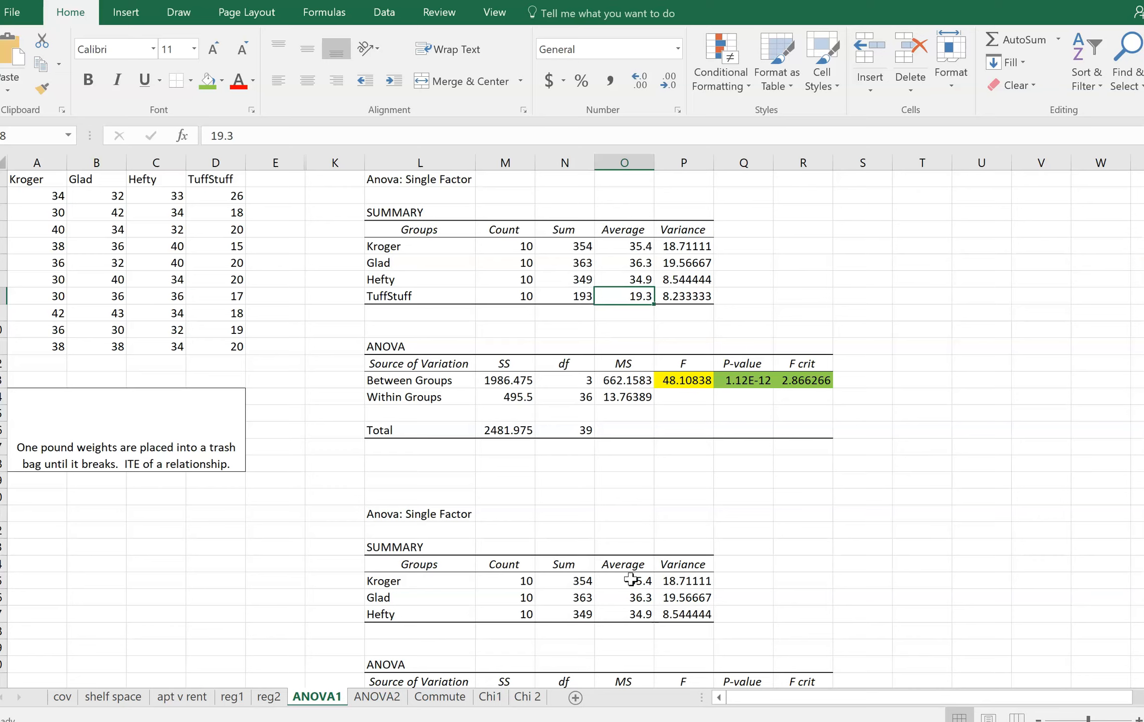
pyautogui.press('Left')
pyautogui.press('Left')
pyautogui.press('Left')
pyautogui.press('Left')
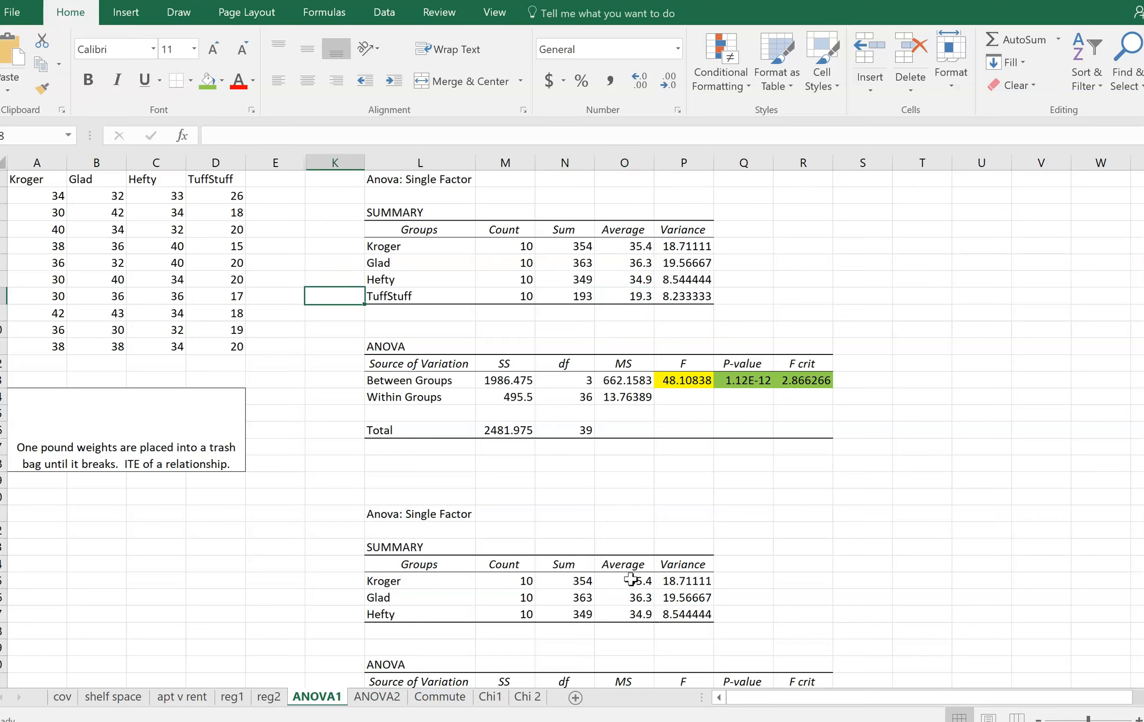
# Go through the brand names in the four-brand summary table, comparing the groups with one another
pyautogui.press('Right')
pyautogui.press('Up')
pyautogui.press('Down')
pyautogui.press('Up')
pyautogui.press('Down')
pyautogui.press('Up')
pyautogui.press('Down')
pyautogui.press('Up')
pyautogui.press('Down')
pyautogui.press('Up')
pyautogui.press('Down')
pyautogui.press('Up')
pyautogui.press('Down')
pyautogui.press('Up')
pyautogui.press('Up')
pyautogui.press('Up')
pyautogui.press('Down')
pyautogui.press('Up')
pyautogui.press('Down')
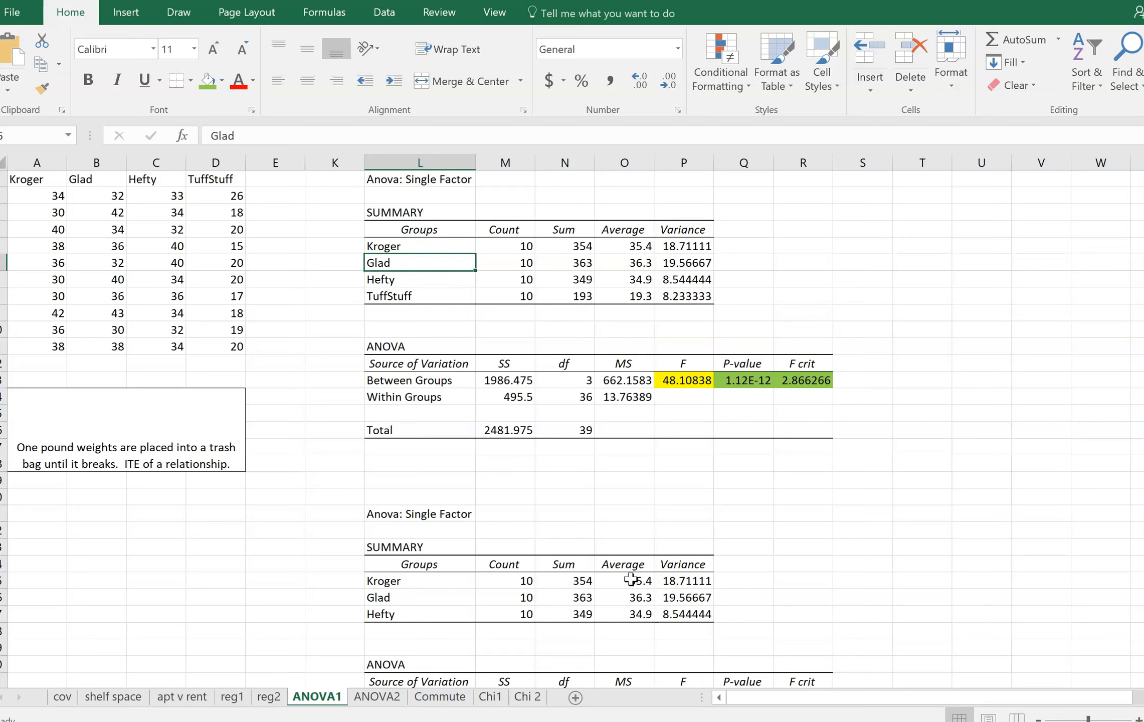
# Check TuffStuff's average in the four-brand summary against the F value in the ANOVA table
pyautogui.press('Right')
pyautogui.press('Right')
pyautogui.press('Right')
pyautogui.press('Down')
pyautogui.press('Down')
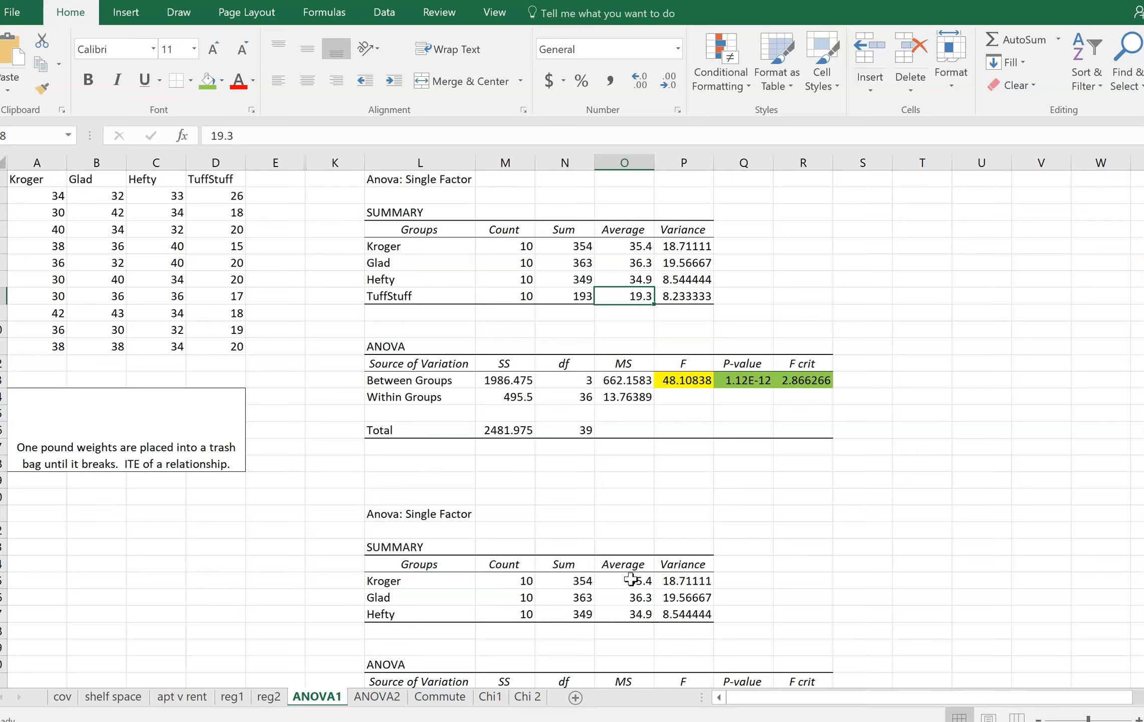
pyautogui.press('Down')
pyautogui.press('Down')
pyautogui.press('Down')
pyautogui.press('Down')
pyautogui.press('Down')
pyautogui.press('Right')
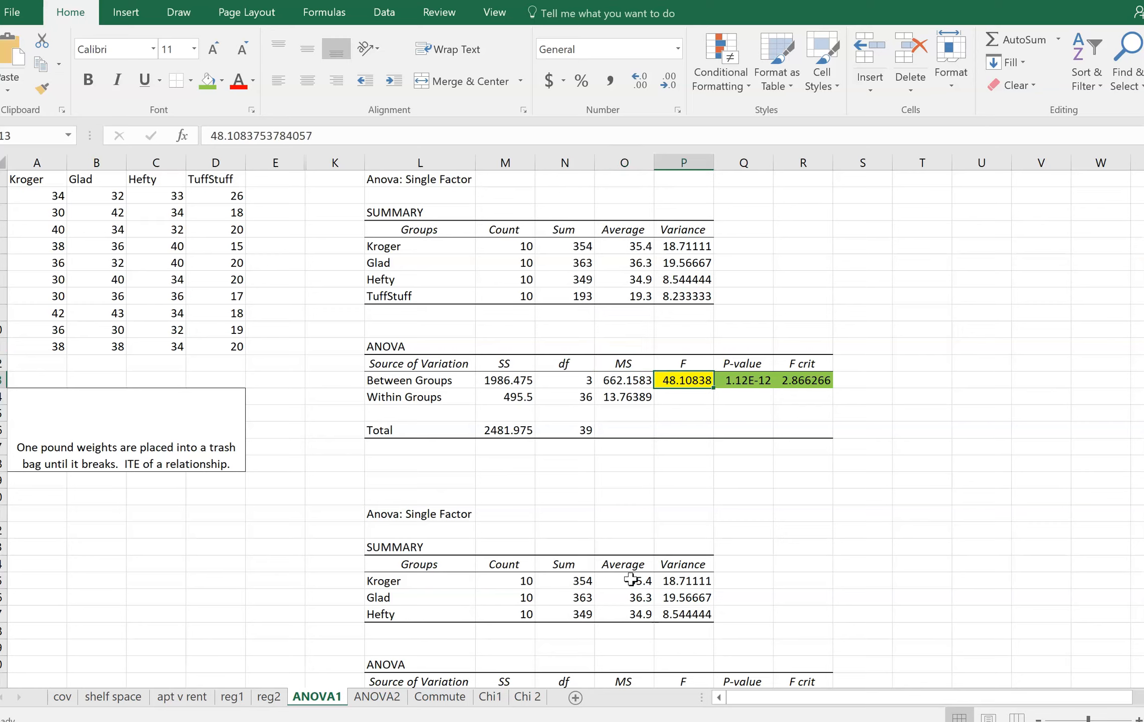
pyautogui.press('Up')
pyautogui.press('Up')
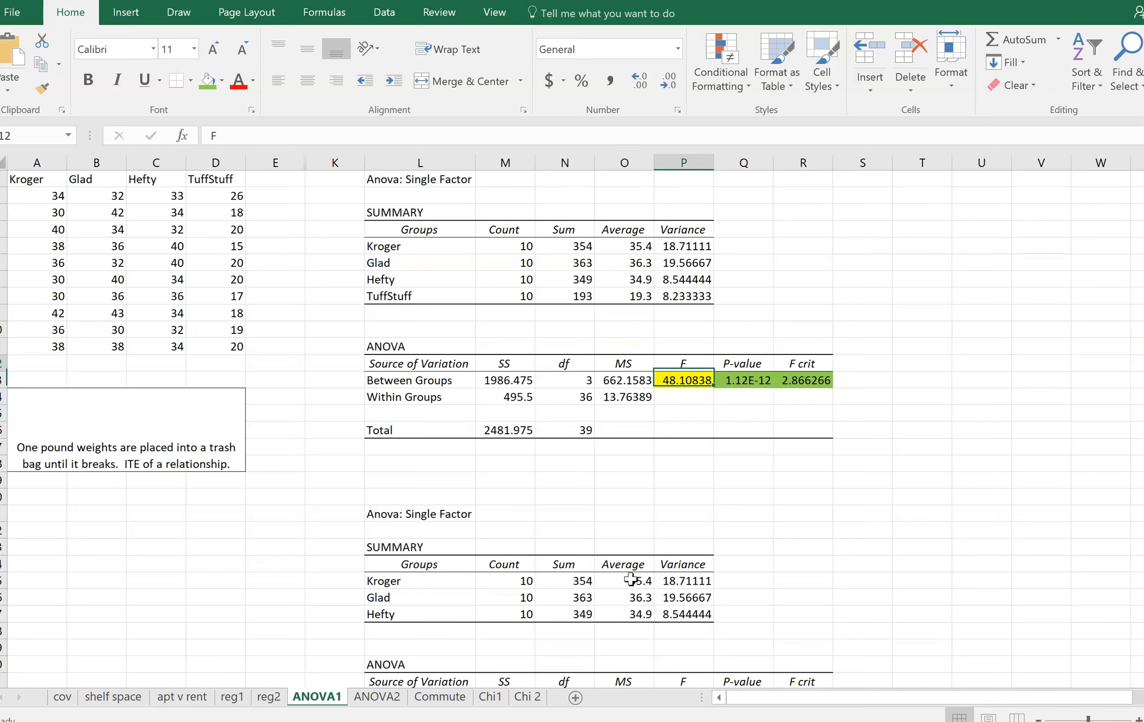
pyautogui.press('Down')
pyautogui.press('Down')
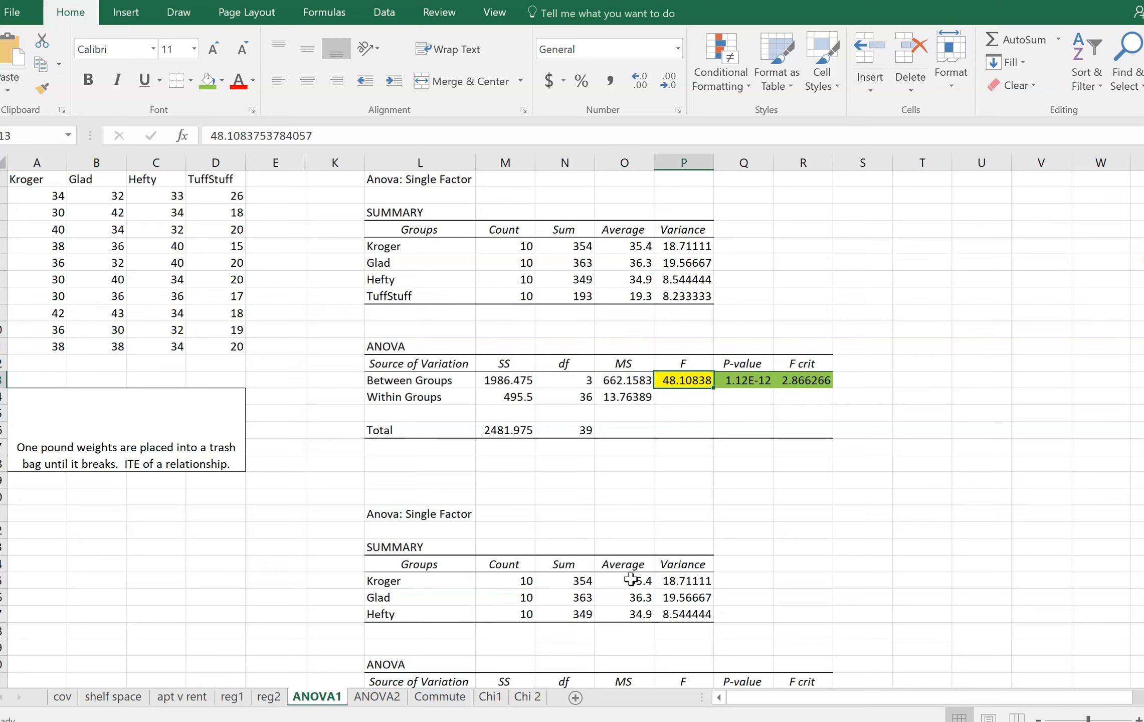
# Review the averages in the four-brand summary, then inspect the averages in the three-brand summary
pyautogui.press('Left')
pyautogui.press('Up')
pyautogui.press('Up')
pyautogui.press('Up')
pyautogui.press('Up')
pyautogui.press('Up')
pyautogui.press('Down')
pyautogui.press('Down')
pyautogui.press('Down')
pyautogui.press('Down')
pyautogui.press('Down')
pyautogui.press('Down')
pyautogui.press('Down')
pyautogui.press('Down')
pyautogui.press('Down')
pyautogui.press('Down')
pyautogui.press('Down')
pyautogui.press('Down')
pyautogui.press('Down')
pyautogui.press('Down')
pyautogui.press('Down')
pyautogui.press('Down')
pyautogui.press('Down')
pyautogui.scroll(-3, 631, 580)
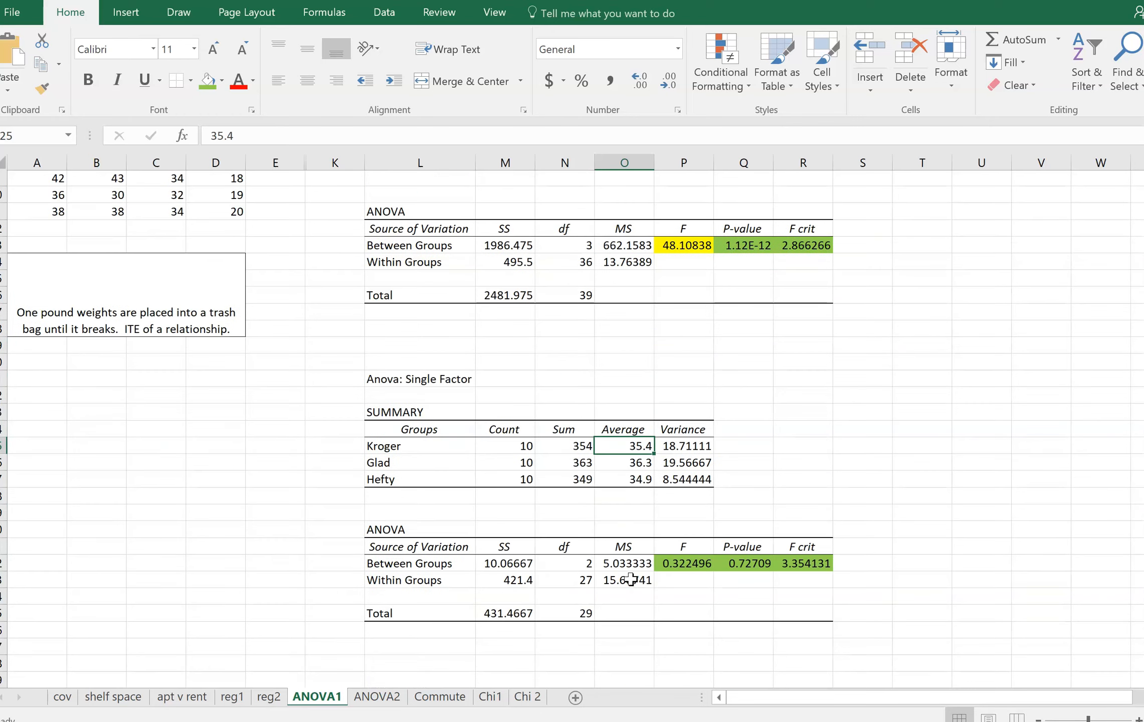
# Compare the averages of Kroger, Glad and Hefty with one another in the three-brand summary table
pyautogui.press('Down')
pyautogui.press('Down')
pyautogui.press('Down')
pyautogui.press('Up')
pyautogui.press('Up')
pyautogui.press('Up')
pyautogui.press('Down')
pyautogui.press('Down')
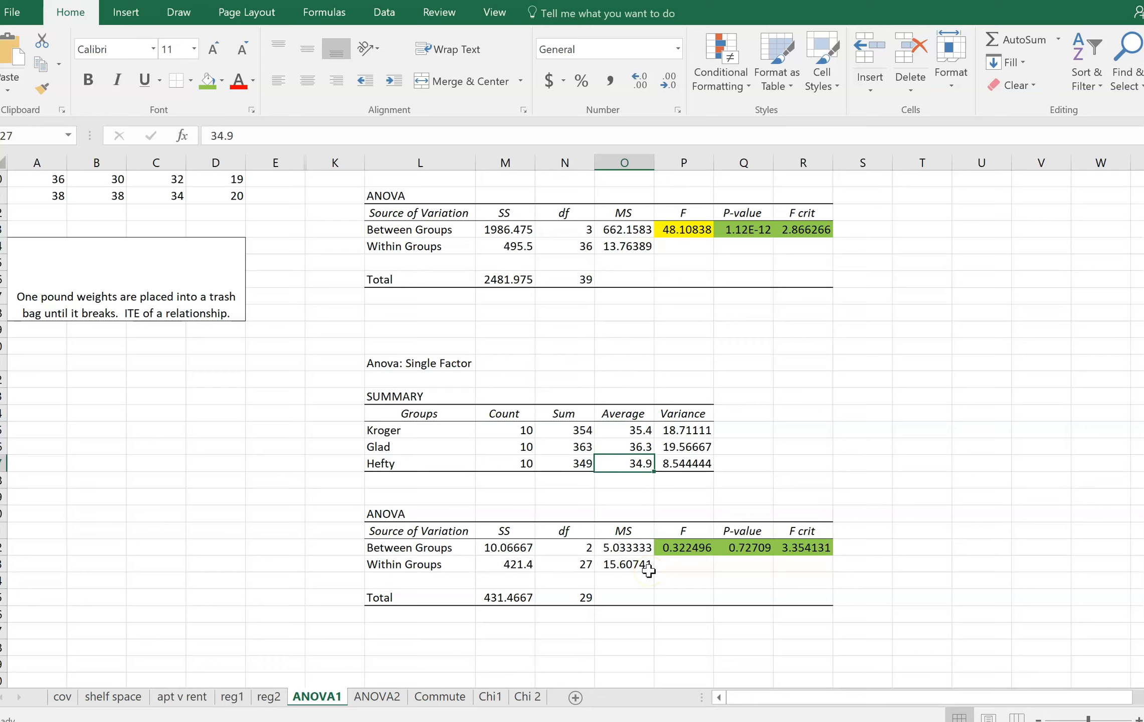
# Inspect the F value for Between Groups in the three-brand ANOVA table
pyautogui.press('Down')
pyautogui.press('Down')
pyautogui.press('Down')
pyautogui.press('Down')
pyautogui.press('Down')
pyautogui.press('Right')
pyautogui.press('Right')
pyautogui.press('Right')
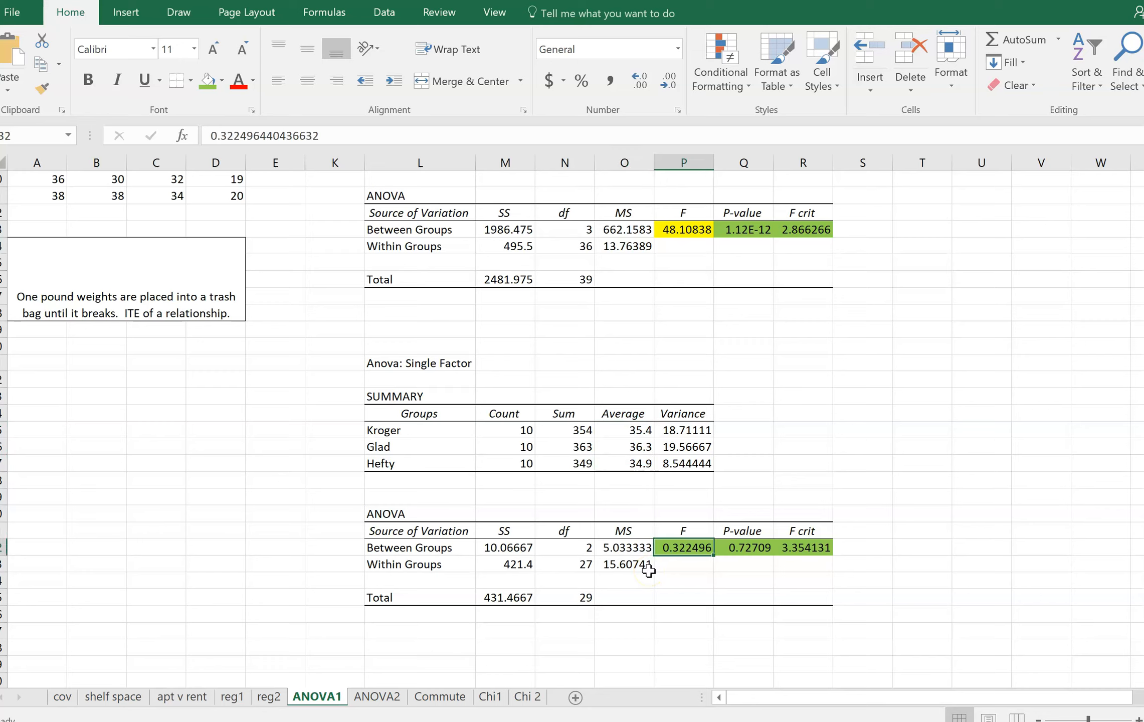
# Compare the three-brand F value with the P-value and the between-groups mean square in the same row
pyautogui.press('Right')
pyautogui.press('Left')
pyautogui.press('Left')
pyautogui.press('Left')
pyautogui.press('Right')
pyautogui.press('Right')
pyautogui.press('Left')
pyautogui.press('Left')
# Check the four-brand ANOVA's F value against the sums of squares, degrees of freedom and mean squares behind it
pyautogui.scroll(3, 649, 570)
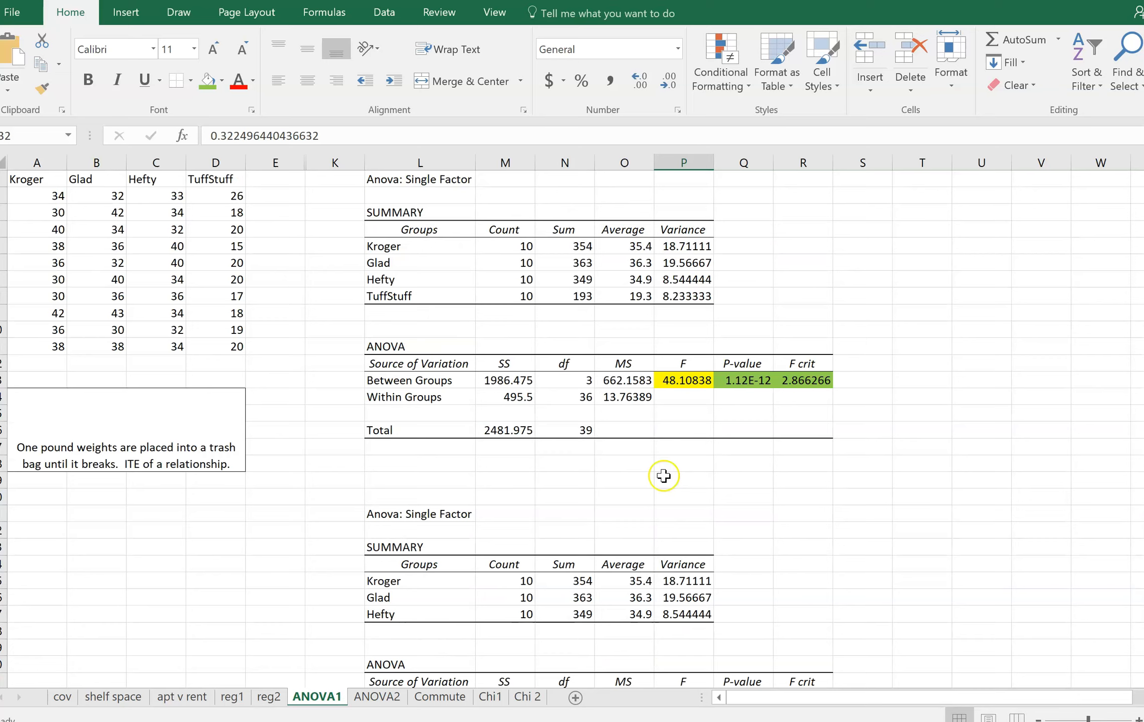
pyautogui.click(682, 380)
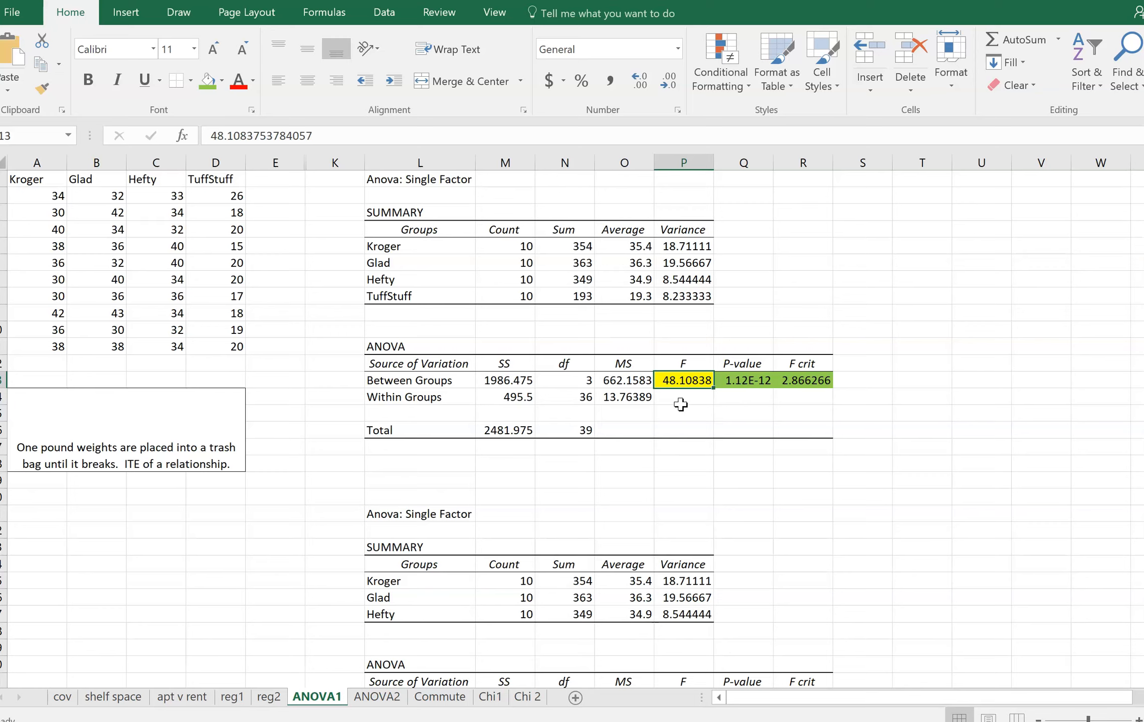
pyautogui.press('Left')
pyautogui.press('Left')
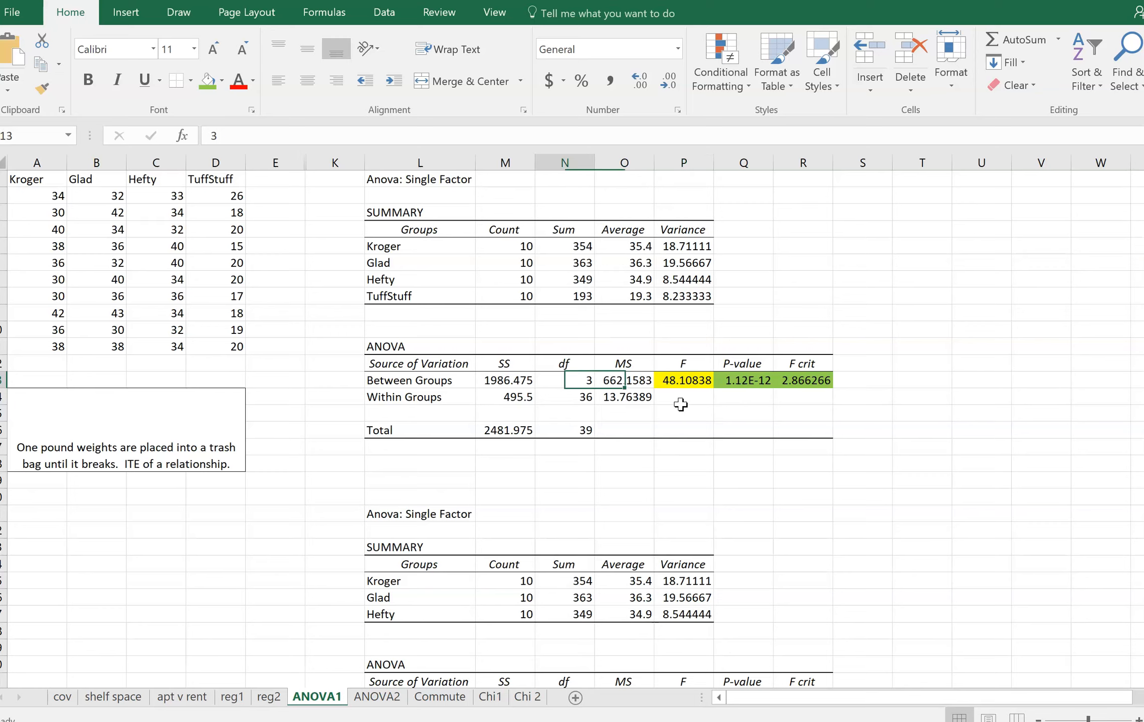
pyautogui.press('Left')
pyautogui.press('Down')
pyautogui.press('Right')
pyautogui.press('Right')
pyautogui.press('Up')
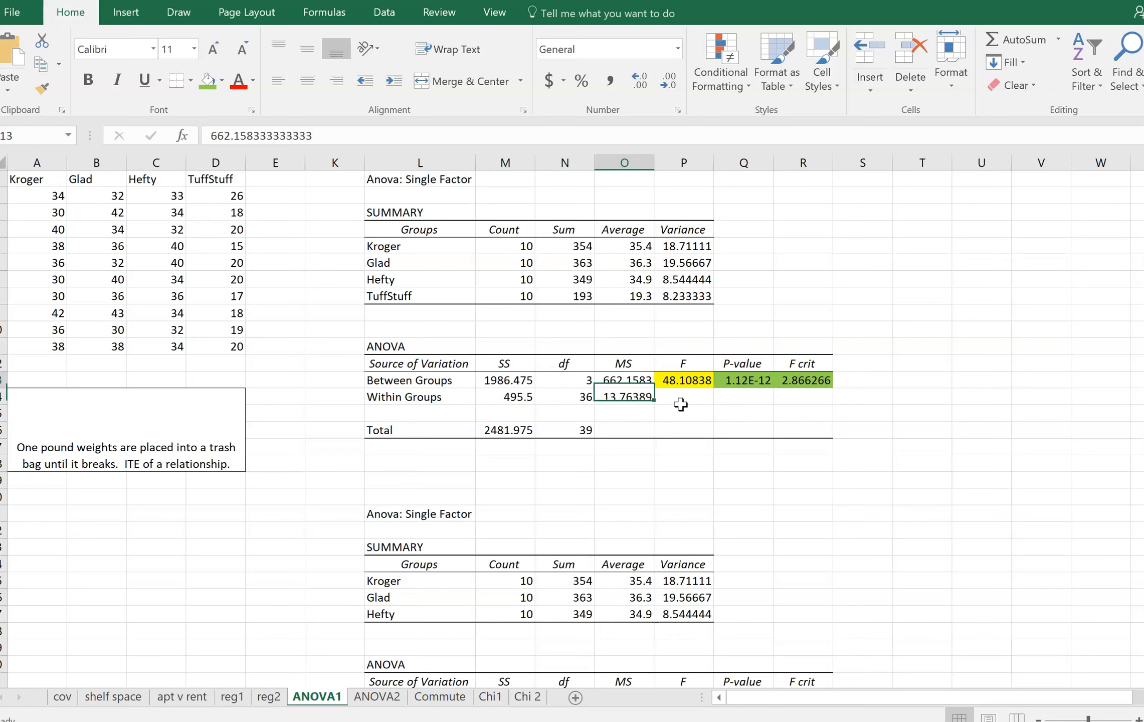
# Trace the four-brand Within Groups row to its mean square, then review the F value and the MS column
pyautogui.press('Left')
pyautogui.press('Left')
pyautogui.press('Down')
pyautogui.press('Right')
pyautogui.press('Right')
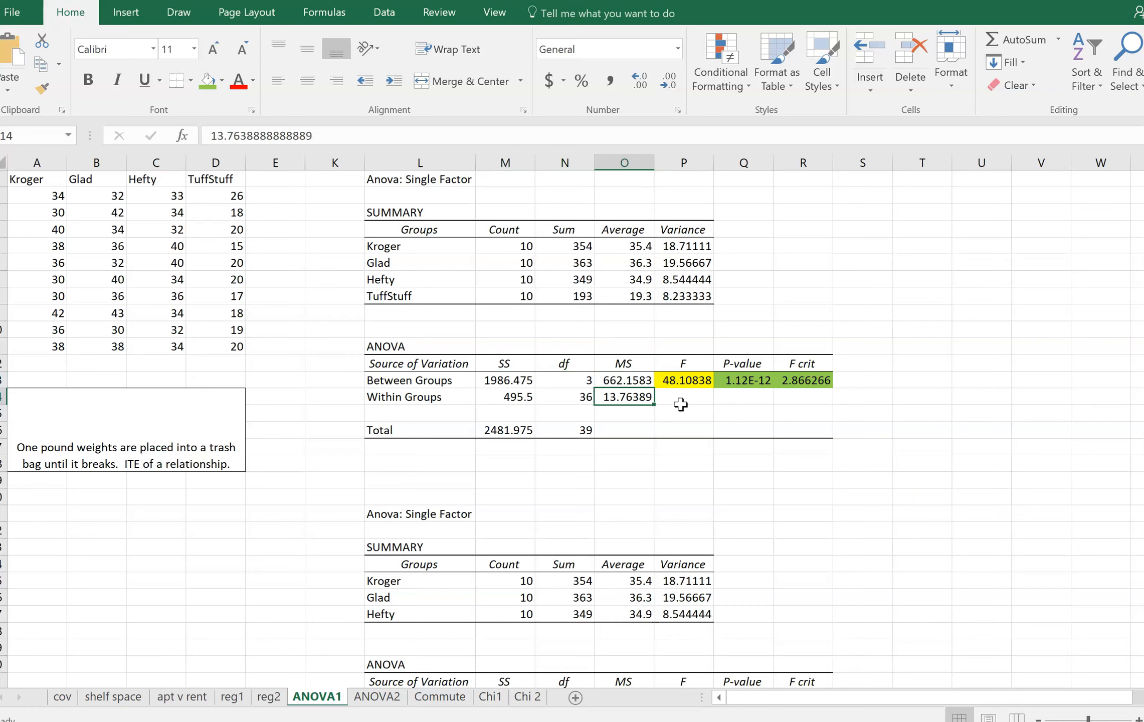
pyautogui.press('Up')
pyautogui.press('Right')
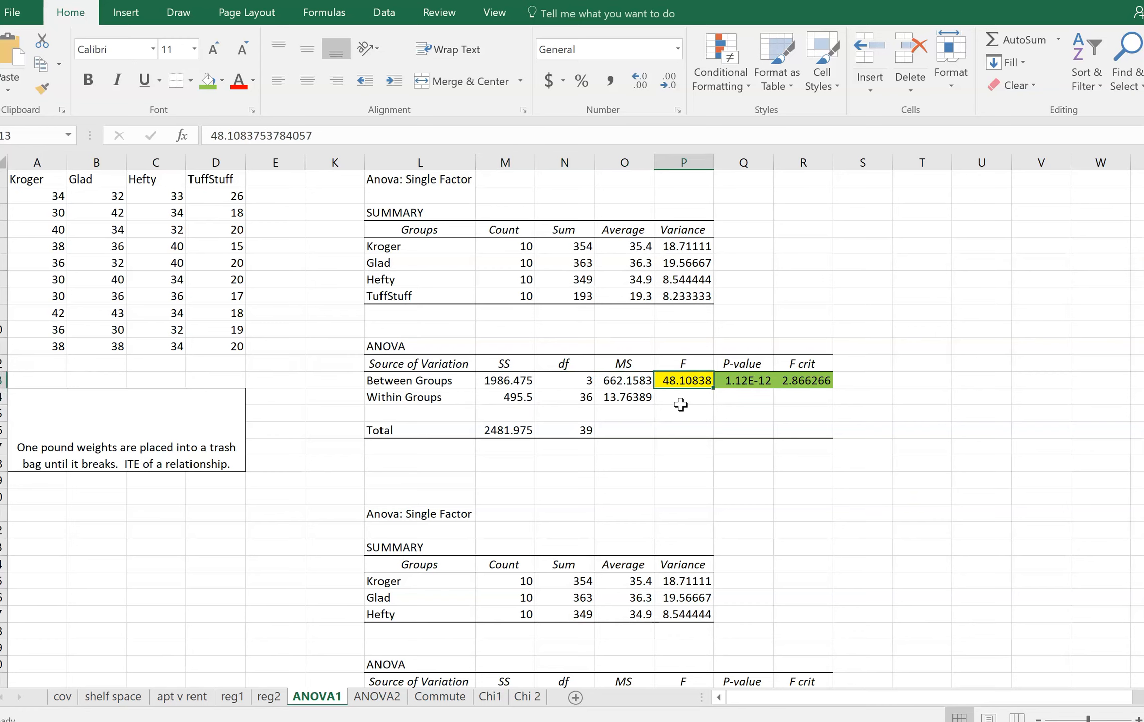
pyautogui.press('Left')
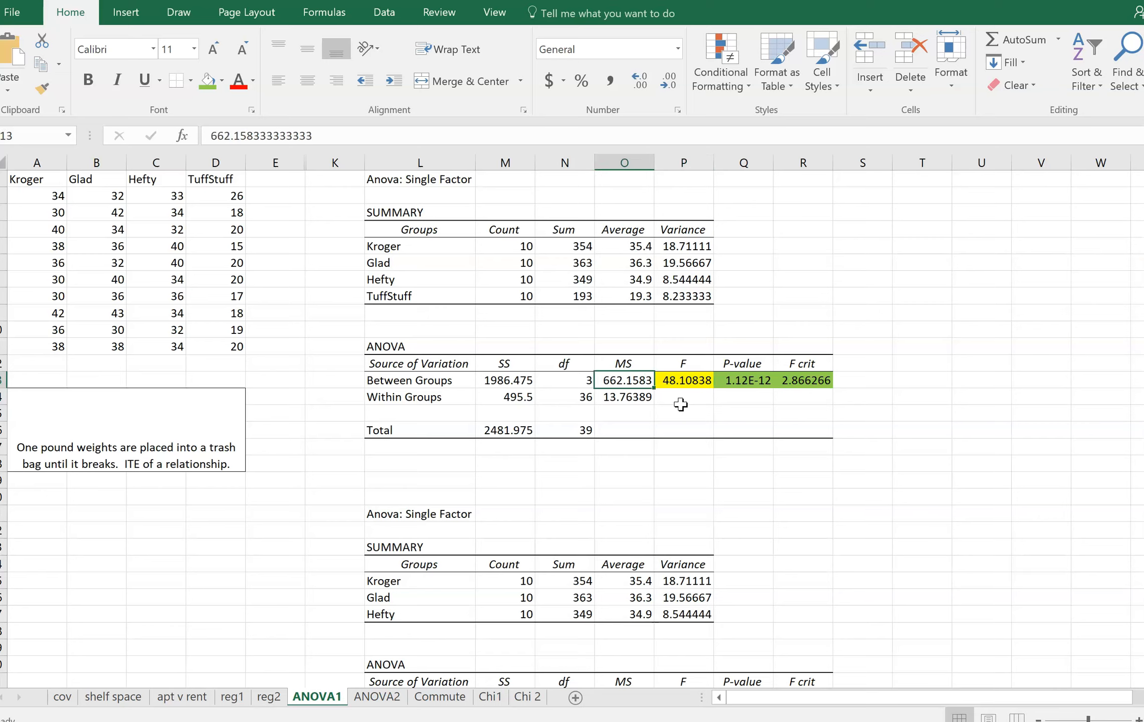
pyautogui.press('Up')
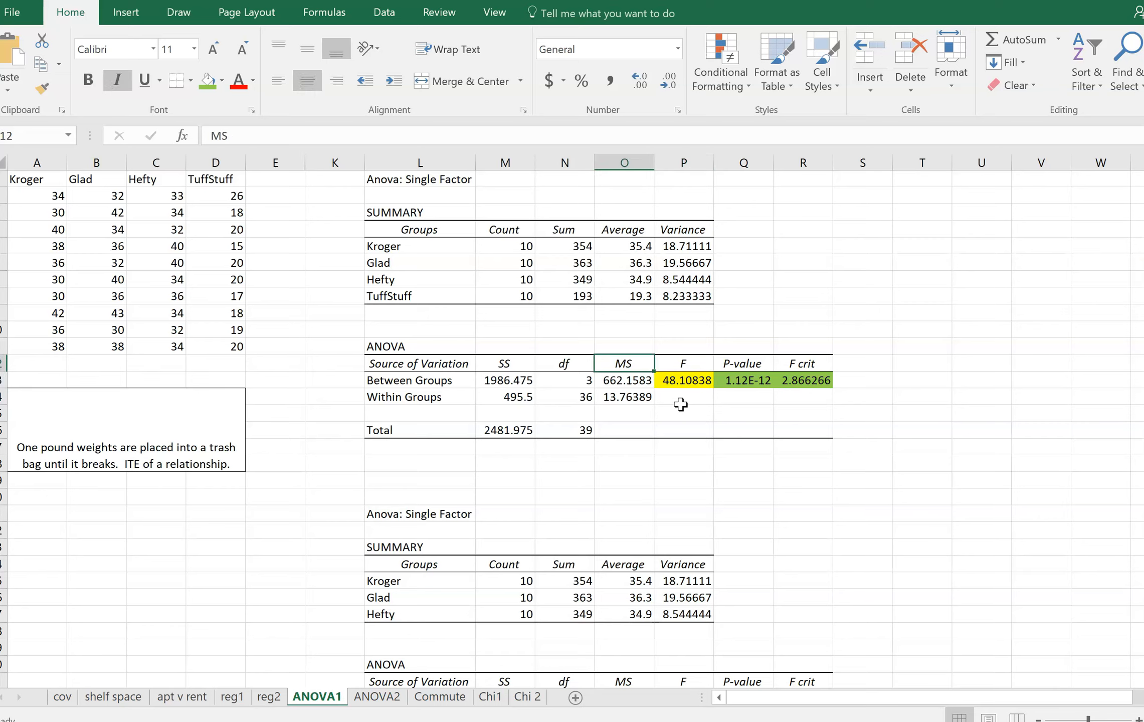
# Examine the SS, df and MS values in the Between Groups and Within Groups rows of the first ANOVA table
pyautogui.press('Down')
pyautogui.press('Left')
pyautogui.press('Left')
pyautogui.press('Left')
pyautogui.press('Right')
pyautogui.press('Right')
pyautogui.press('Right')
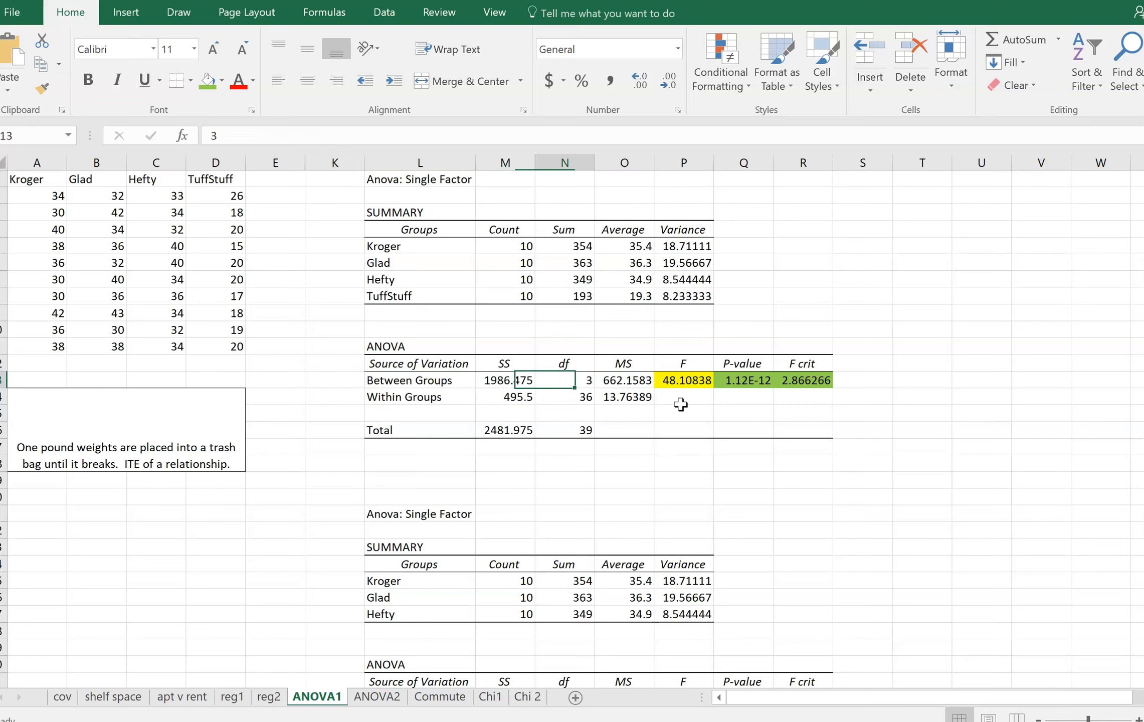
pyautogui.press('Down')
pyautogui.press('Left')
pyautogui.press('Left')
pyautogui.press('Left')
pyautogui.press('Right')
pyautogui.press('Right')
pyautogui.press('Right')
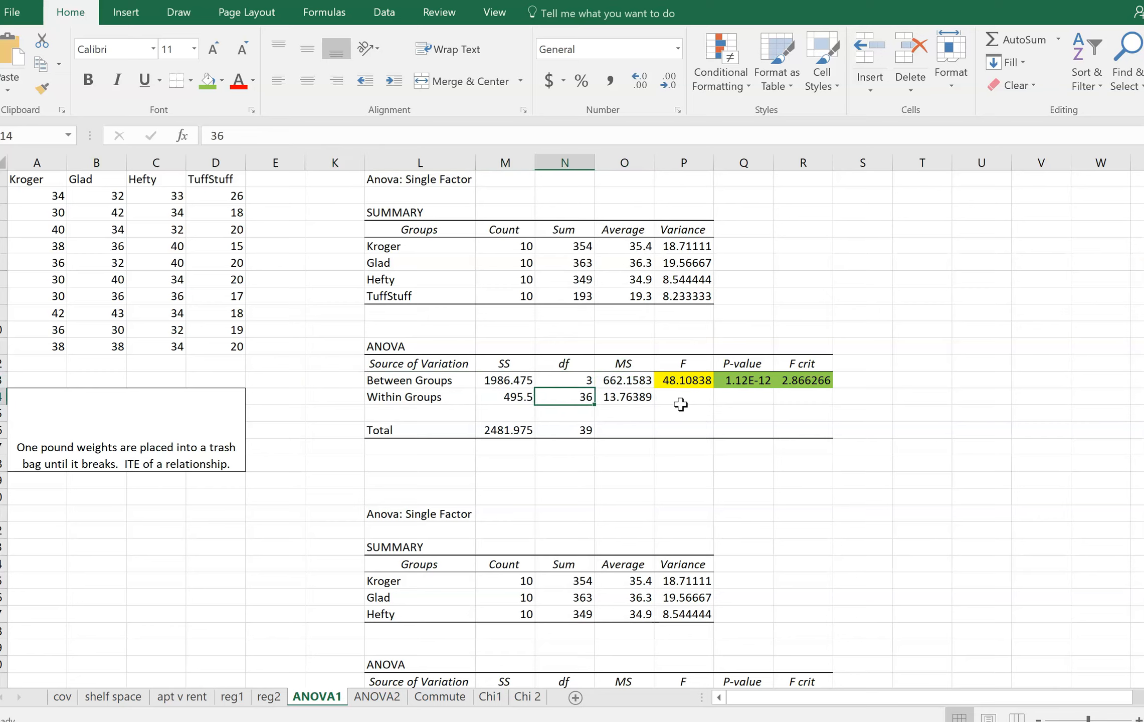
# Review how the Between Groups mean square relates to its sum of squares and degrees of freedom
pyautogui.press('Up')
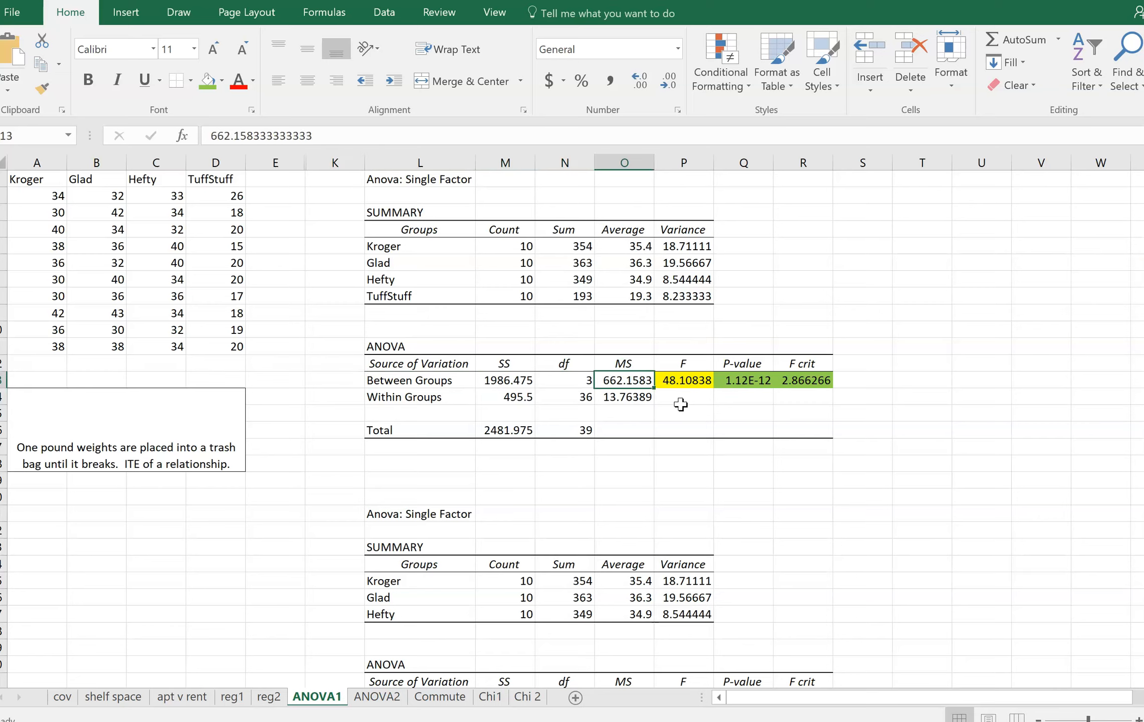
pyautogui.press('Left')
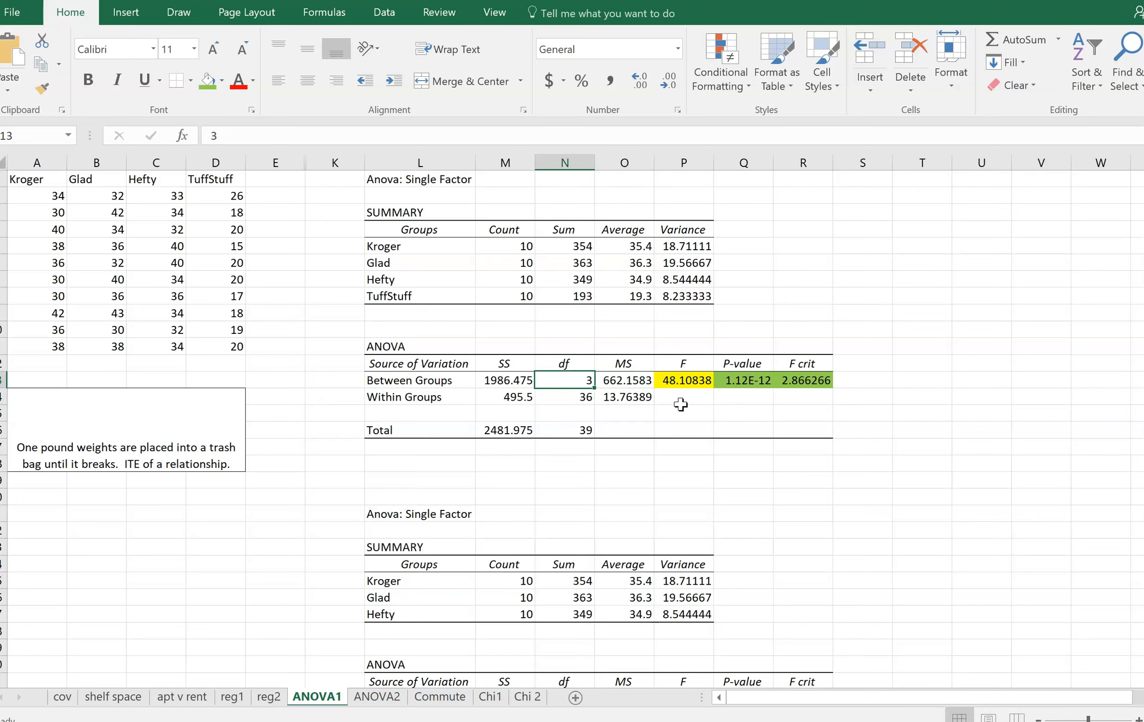
pyautogui.press('Left')
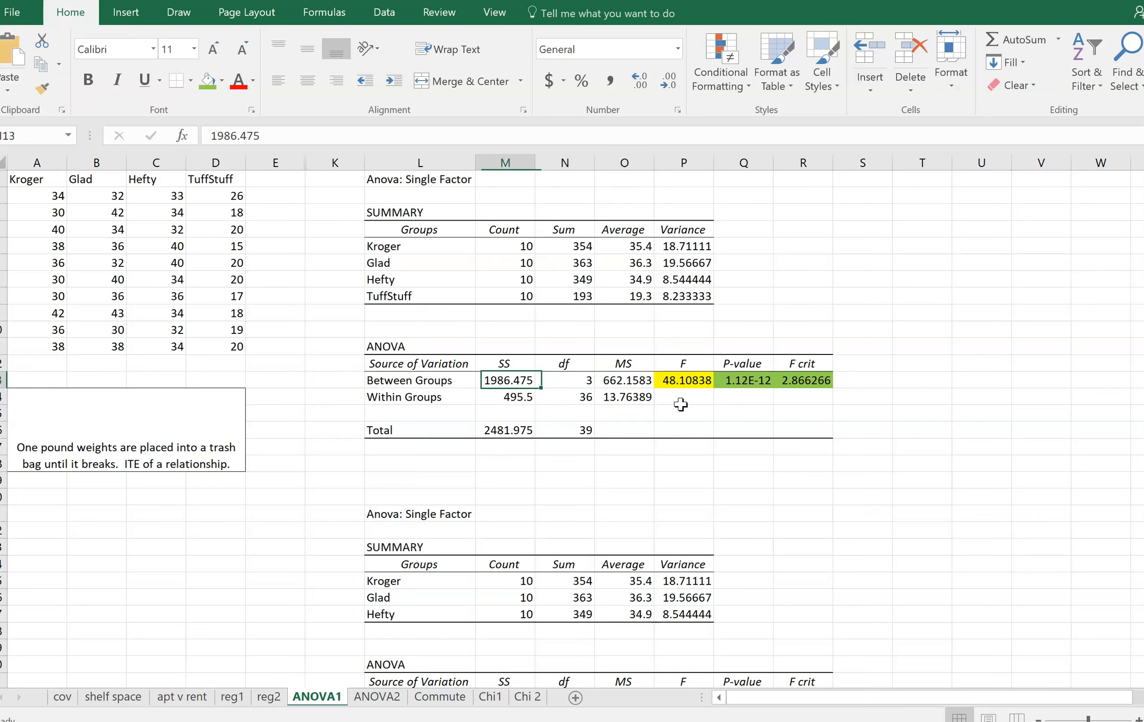
pyautogui.press('Right')
pyautogui.press('Right')
pyautogui.press('Left')
pyautogui.press('Left')
# Review how the Within Groups mean square relates to its sum of squares and degrees of freedom
pyautogui.press('Down')
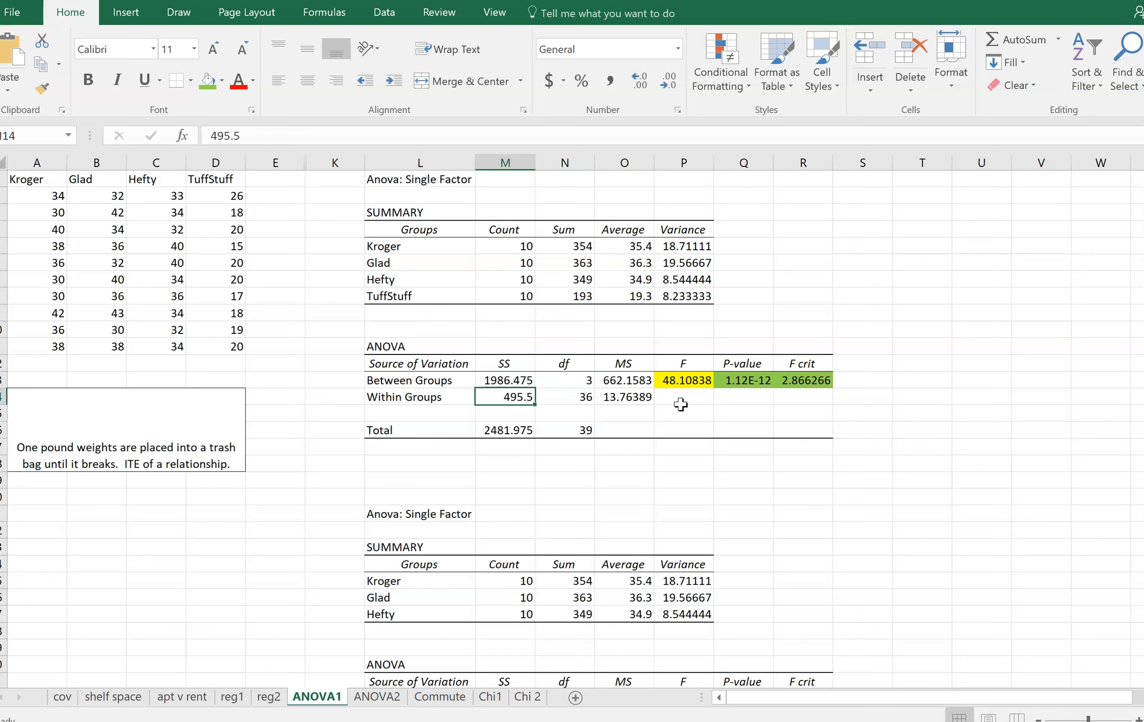
pyautogui.press('Right')
pyautogui.press('Right')
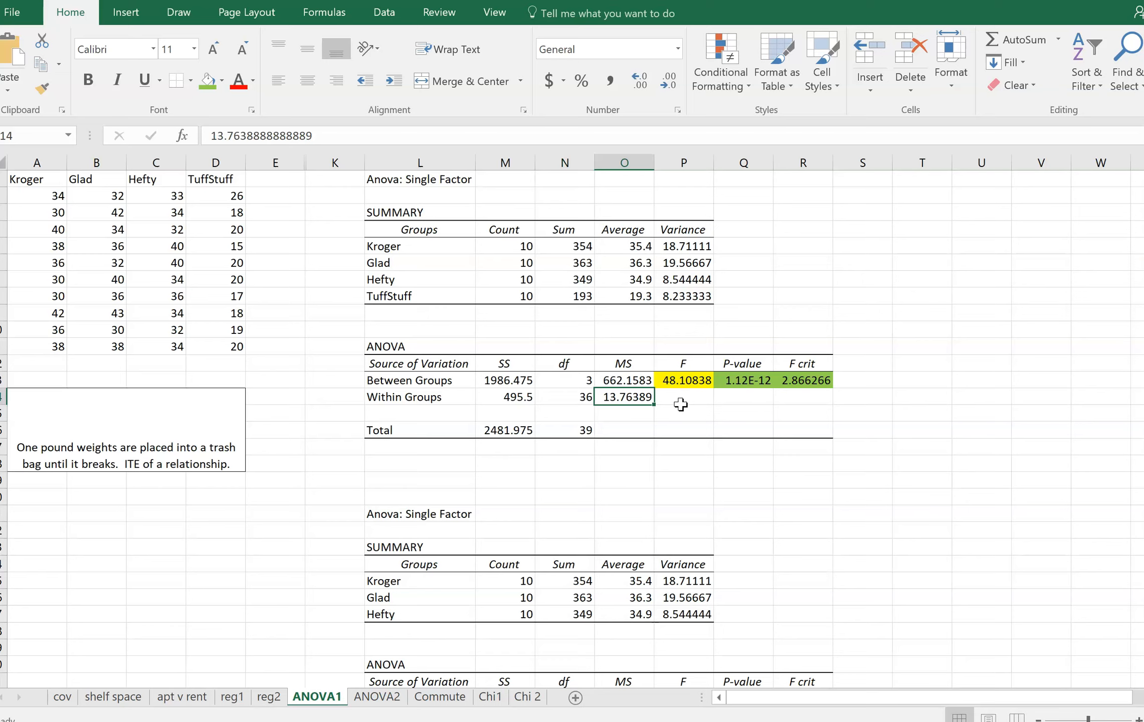
pyautogui.press('Left')
pyautogui.press('Left')
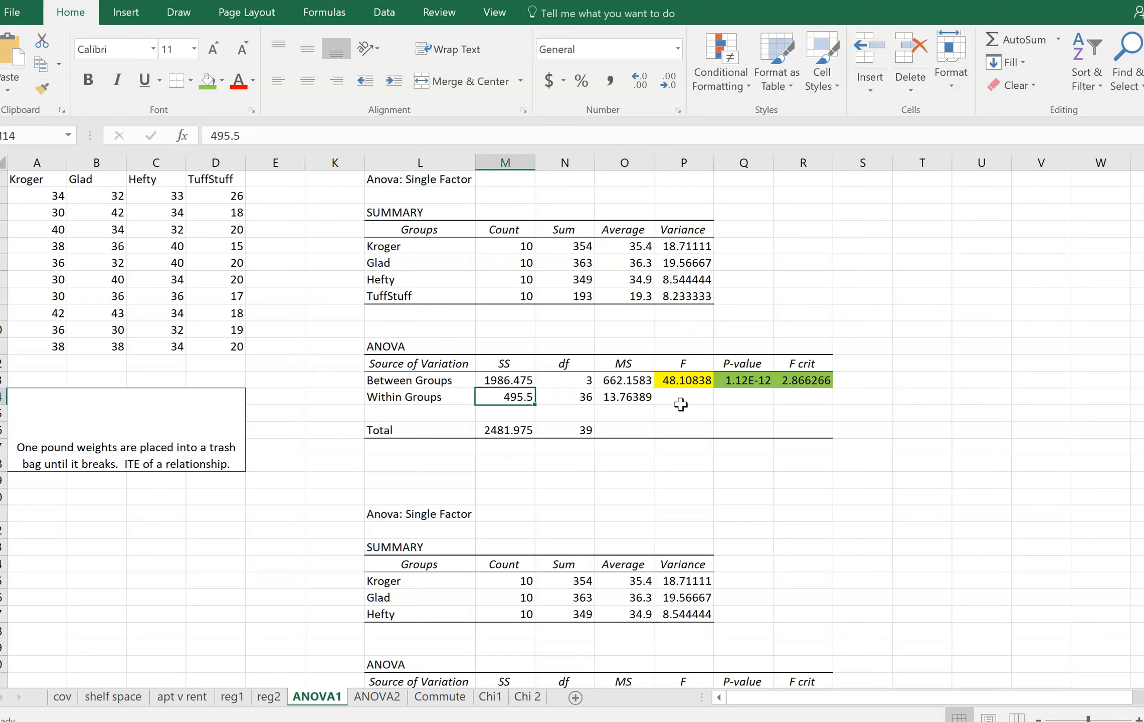
pyautogui.press('Right')
pyautogui.press('Right')
pyautogui.press('Left')
pyautogui.press('Left')
pyautogui.press('Right')
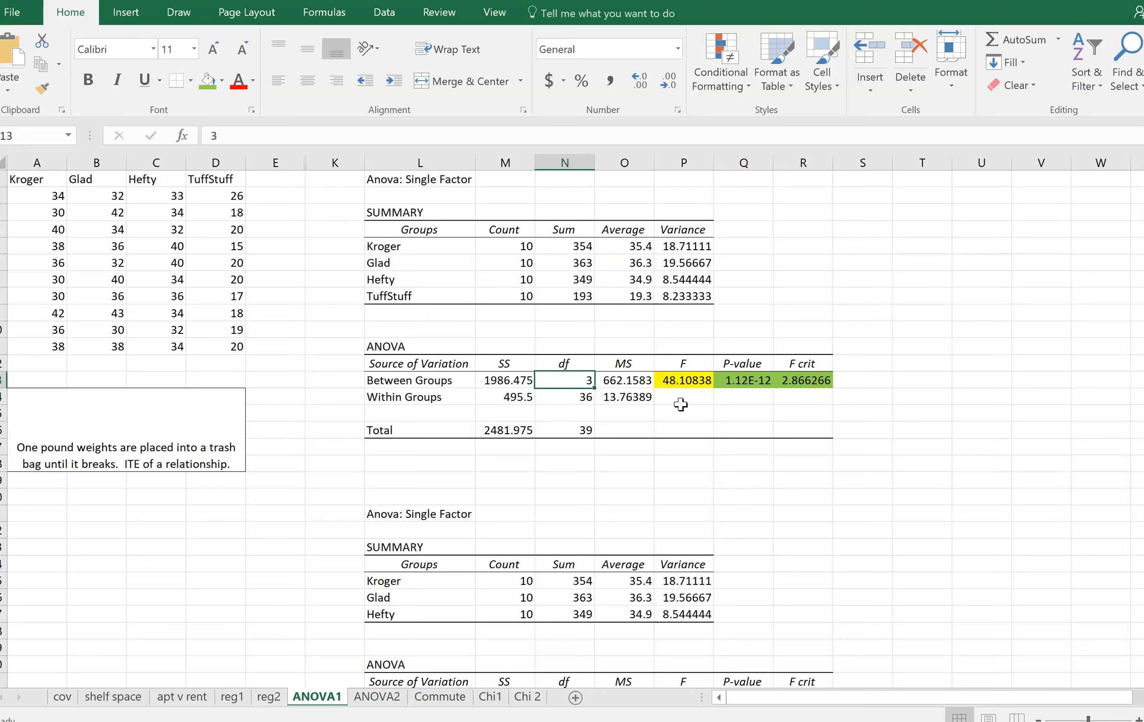
pyautogui.press('Left')
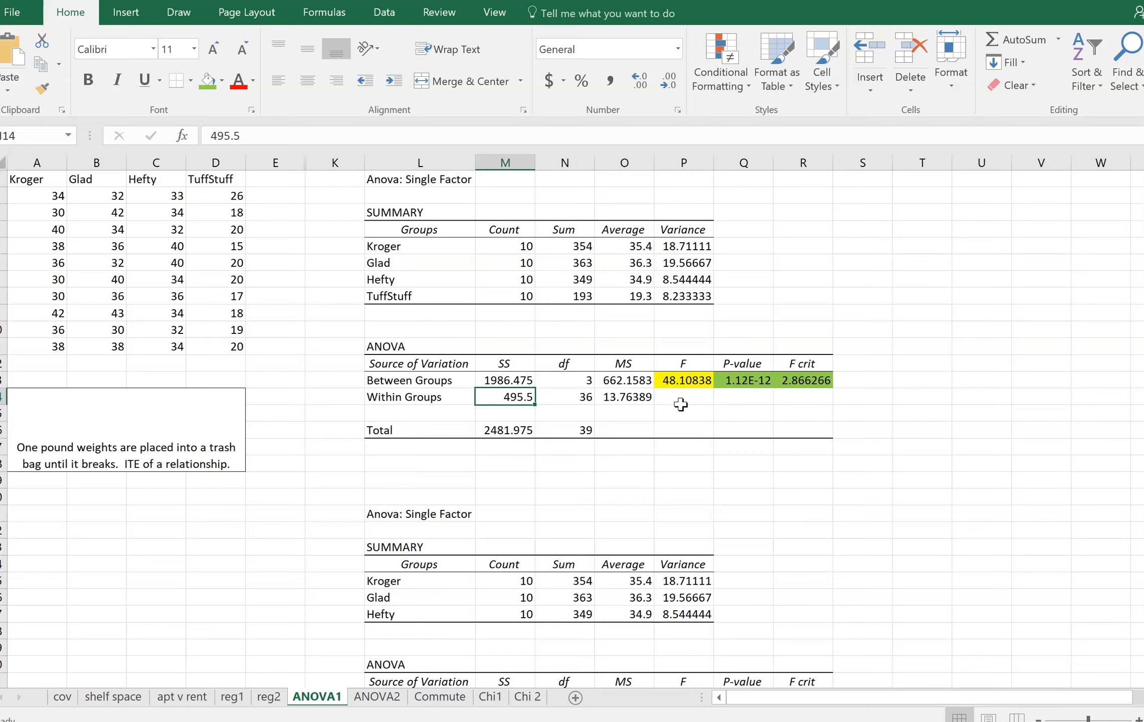
# Examine the degrees of freedom for Between Groups, Within Groups and Total in the first ANOVA table
pyautogui.press('Up')
pyautogui.press('Right')
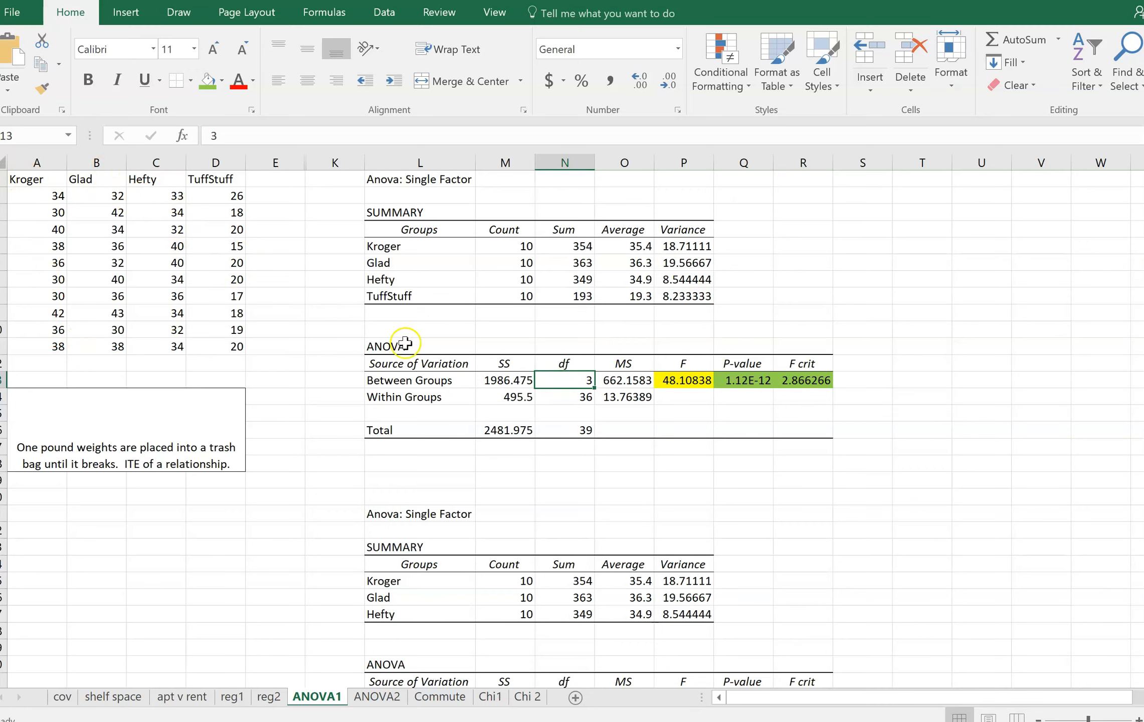
pyautogui.press('Down')
pyautogui.press('Down')
pyautogui.press('Down')
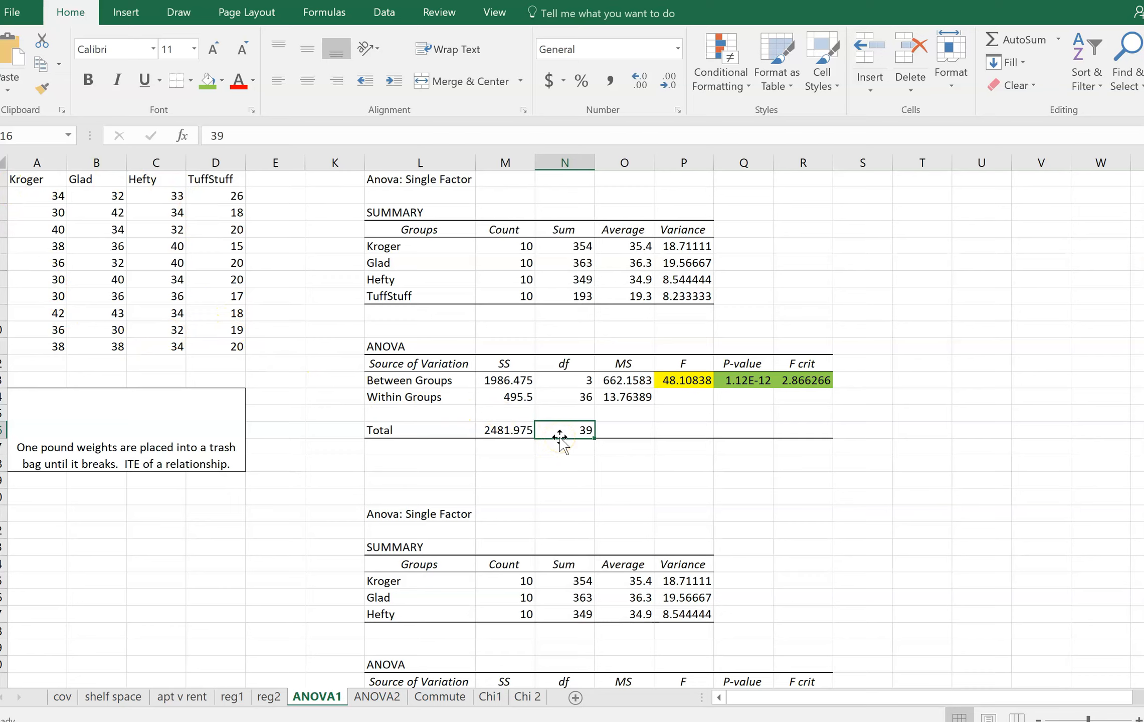
pyautogui.press('Up')
pyautogui.press('Up')
pyautogui.press('Down')
pyautogui.press('Down')
pyautogui.press('Up')
pyautogui.press('Up')
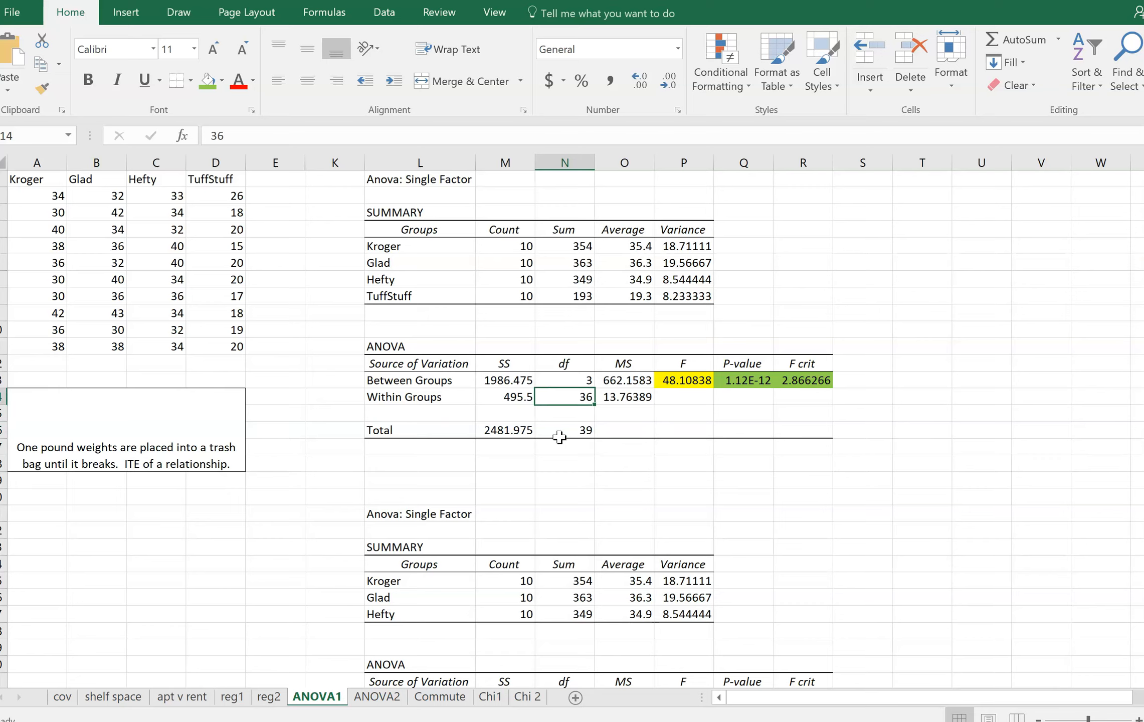
pyautogui.press('Down')
pyautogui.press('Down')
pyautogui.press('Down')
pyautogui.press('Up')
pyautogui.press('Up')
pyautogui.press('Up')
pyautogui.press('Up')
pyautogui.press('Down')
pyautogui.press('Up')
pyautogui.press('Down')
pyautogui.press('Down')
pyautogui.press('Down')
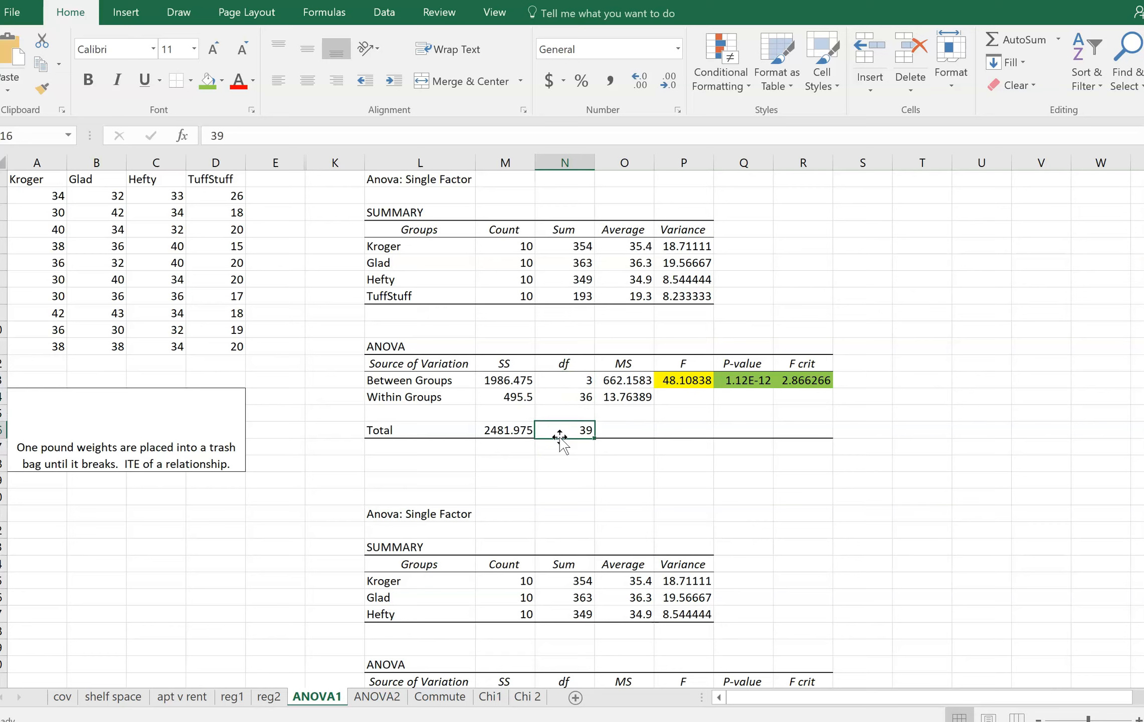
pyautogui.press('Up')
pyautogui.press('Up')
pyautogui.press('Up')
pyautogui.press('Down')
pyautogui.press('Up')
pyautogui.press('Down')
pyautogui.press('Down')
pyautogui.press('Down')
pyautogui.press('Up')
pyautogui.press('Up')
pyautogui.press('Up')
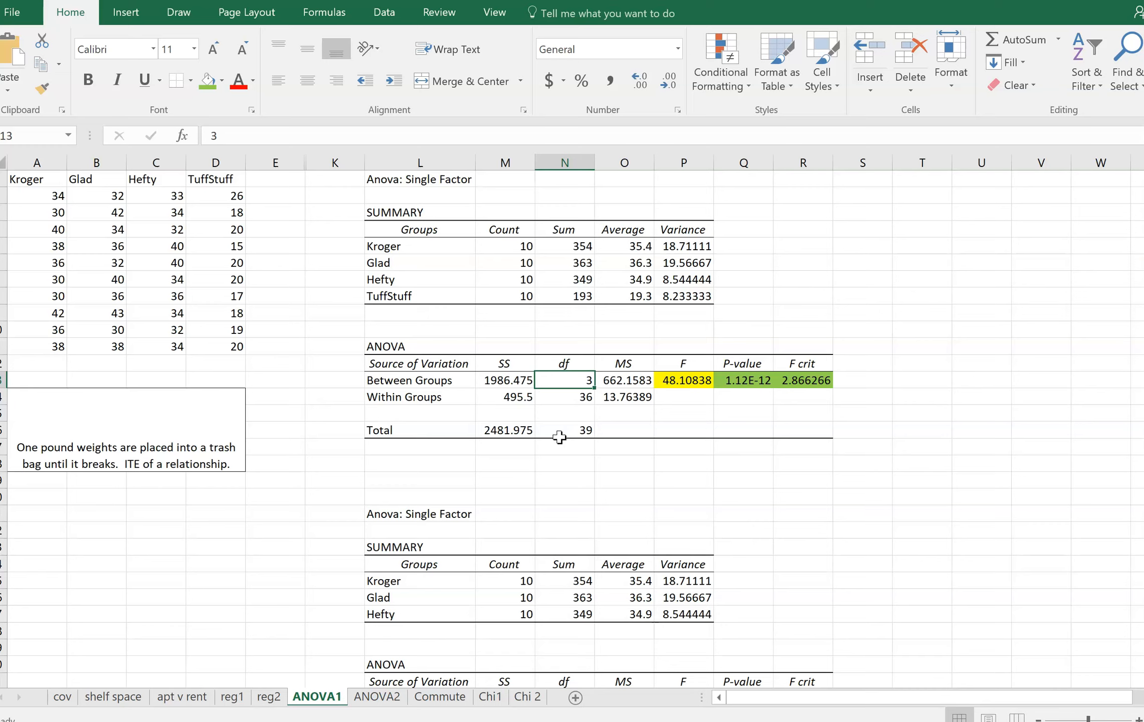
pyautogui.press('Down')
pyautogui.press('Down')
pyautogui.press('Down')
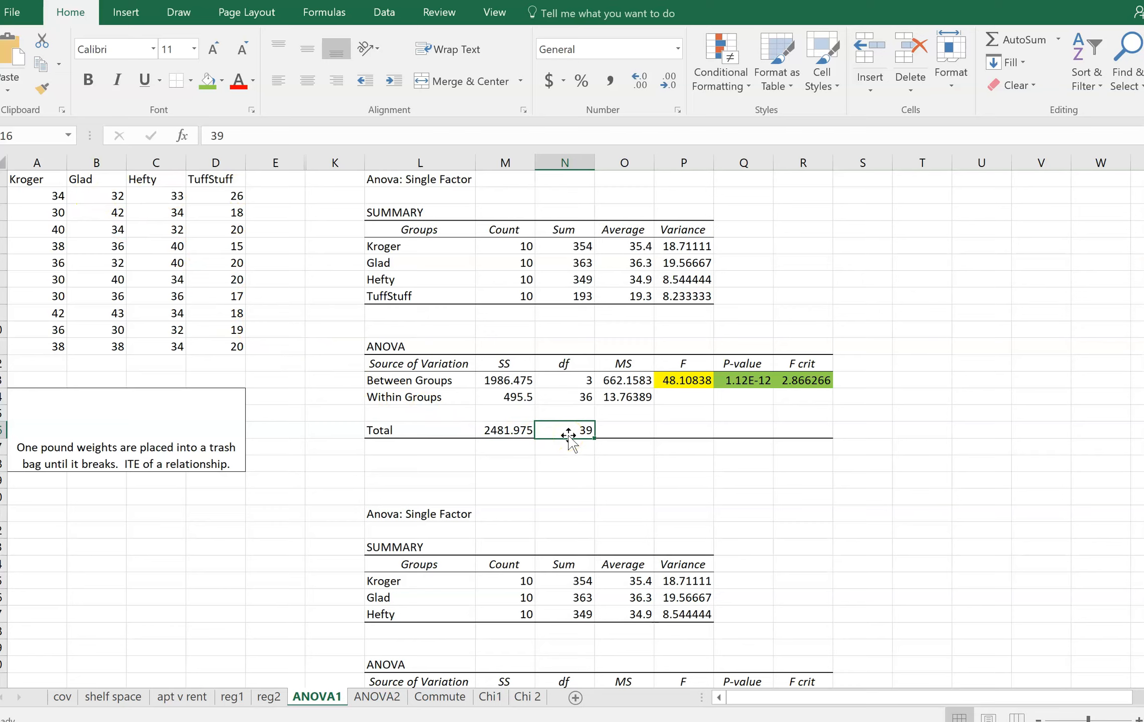
pyautogui.press('Up')
pyautogui.press('Up')
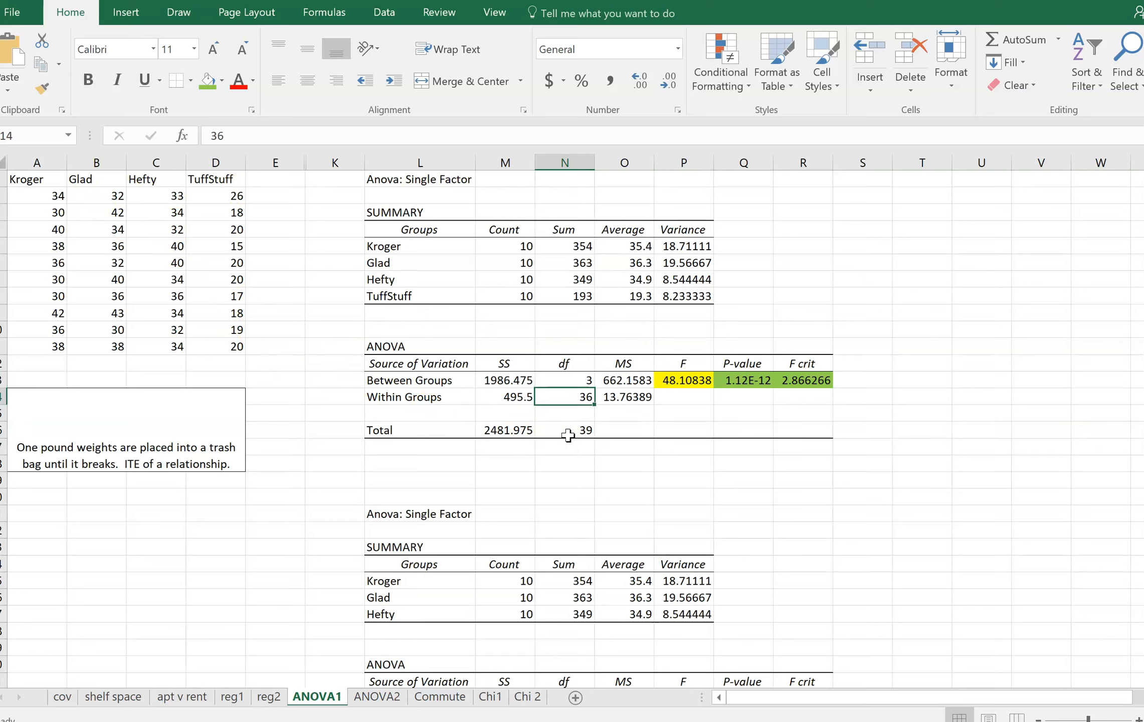
# Compare the between and within sums of squares with individual Kroger and Glad data values and the Kroger average
pyautogui.press('Left')
pyautogui.press('Up')
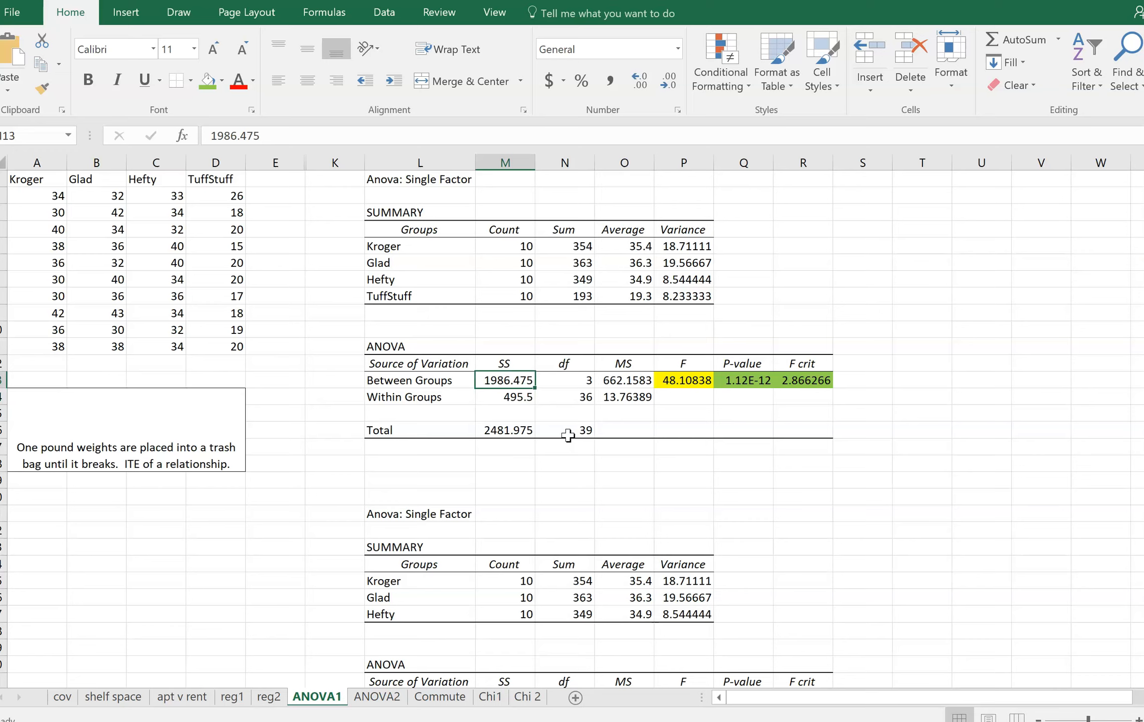
pyautogui.press('Down')
pyautogui.press('Up')
pyautogui.click(494, 396)
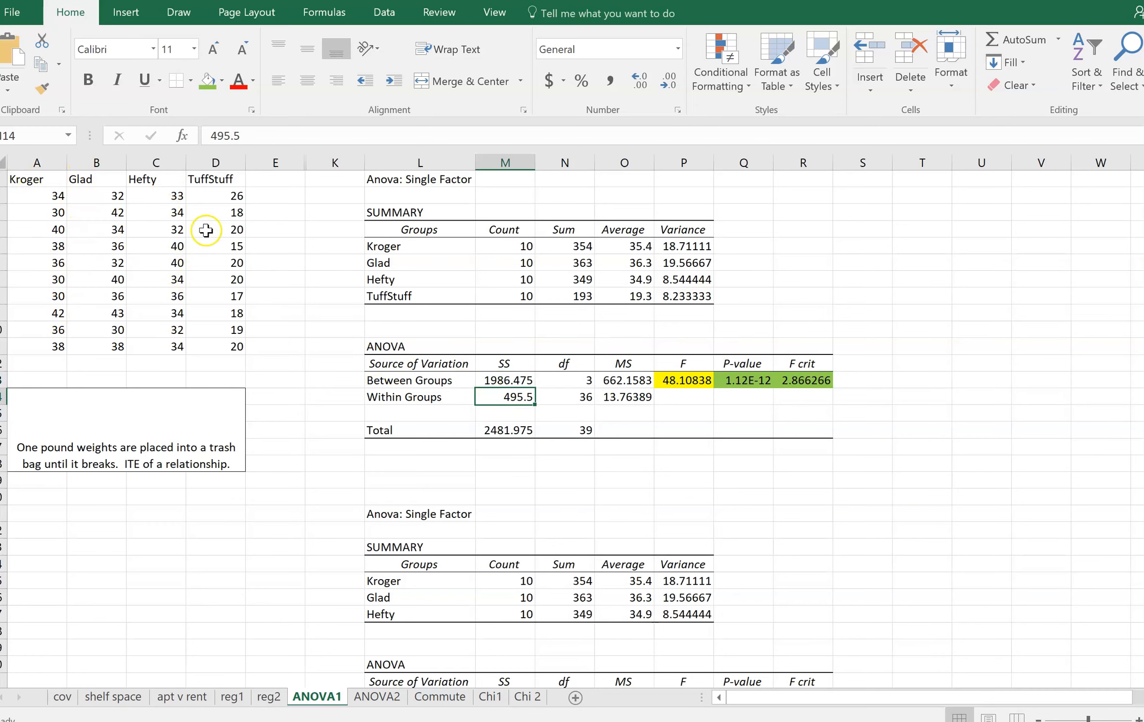
pyautogui.click(19, 194)
pyautogui.click(32, 196)
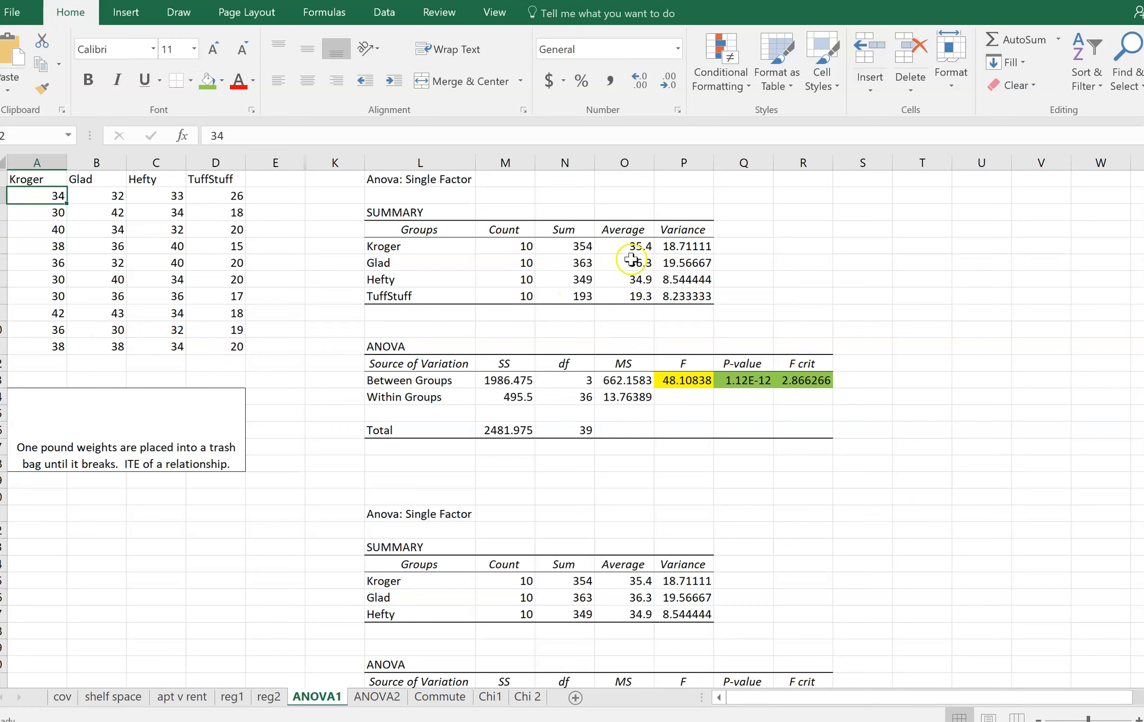
pyautogui.click(34, 215)
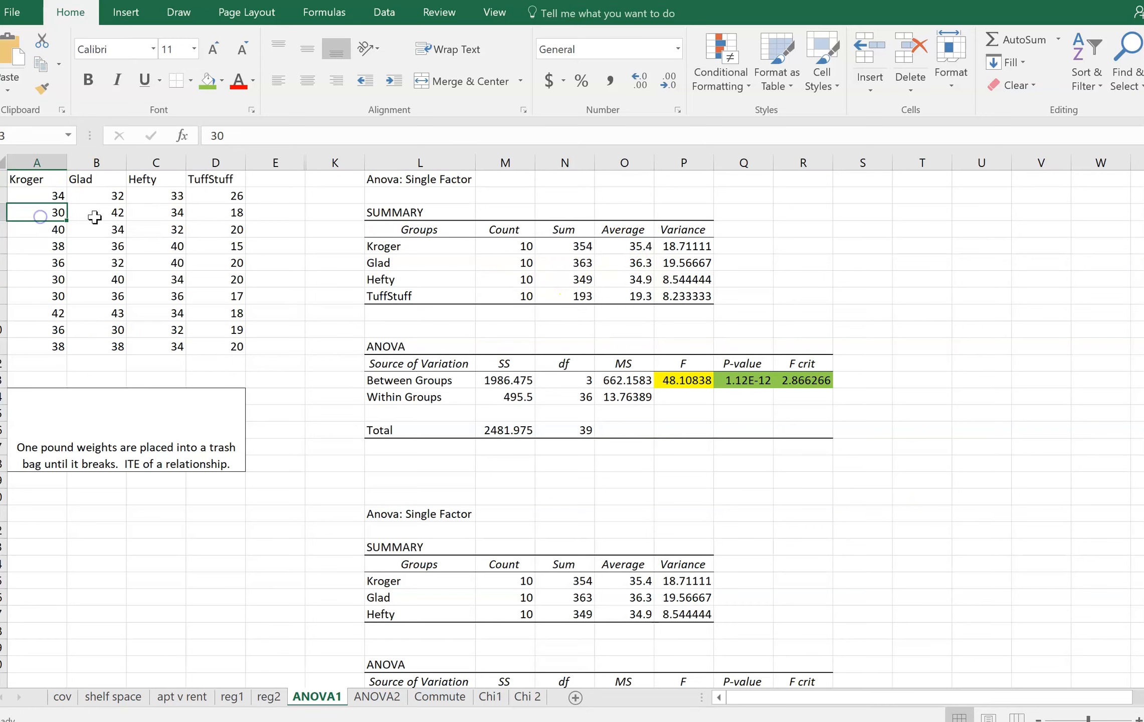
pyautogui.click(620, 244)
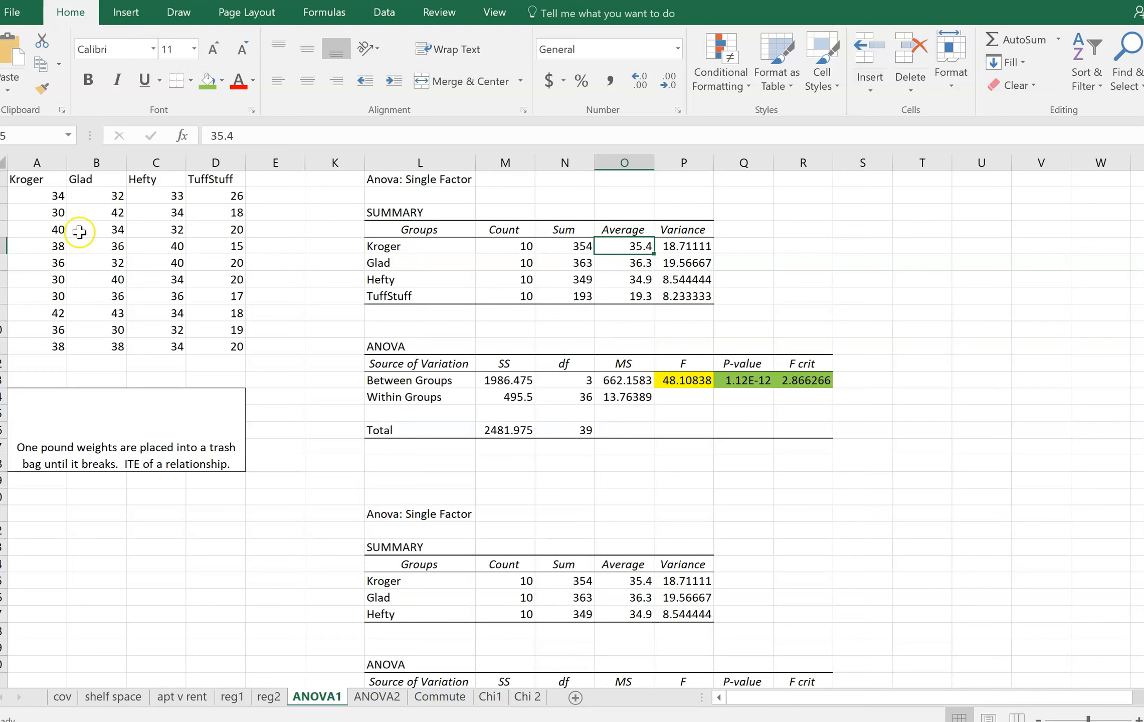
pyautogui.click(89, 199)
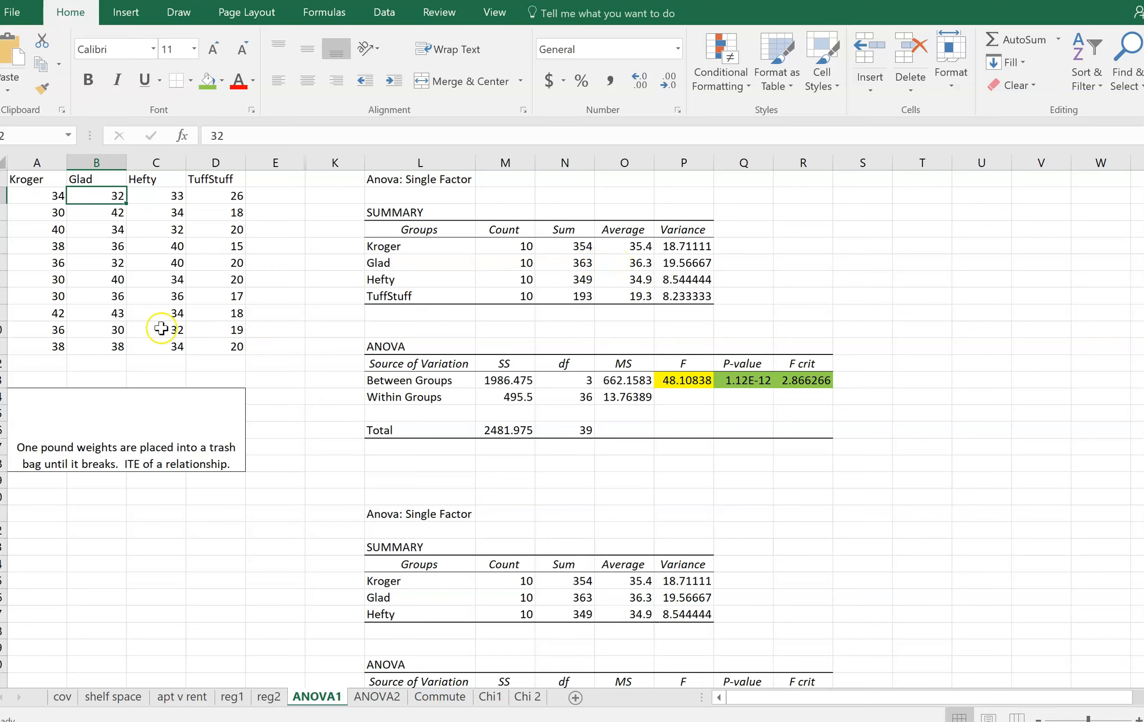
pyautogui.click(476, 399)
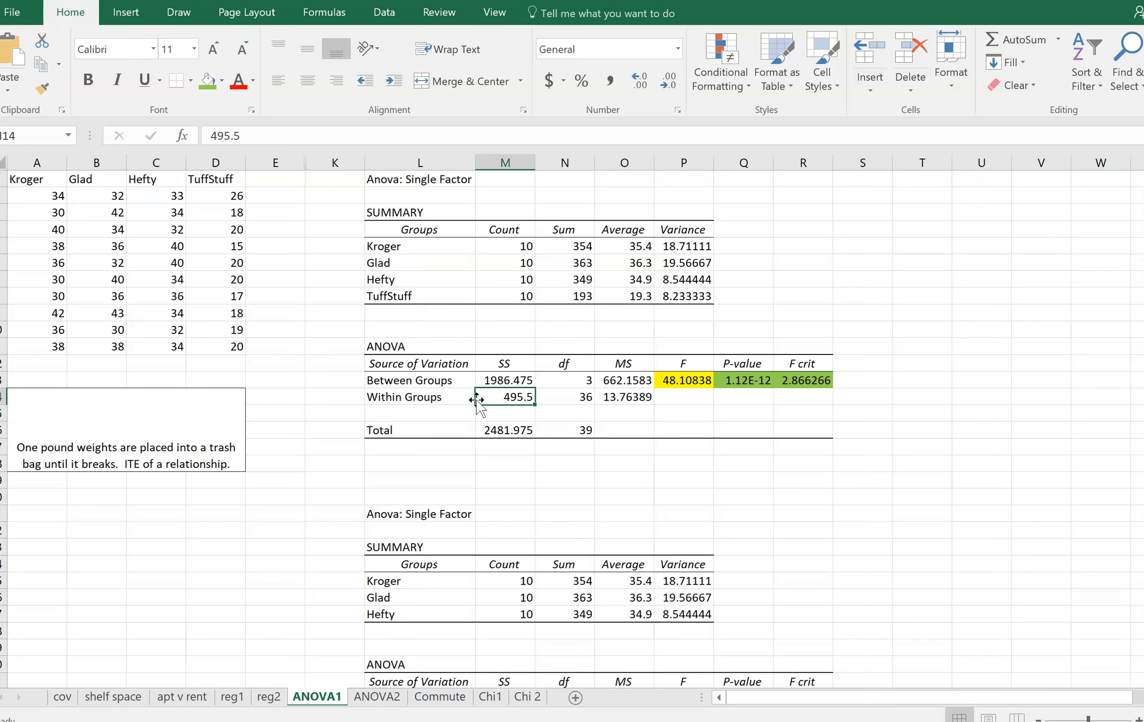
# Review the sums of squares again alongside their degrees of freedom in the first ANOVA table
pyautogui.press('Up')
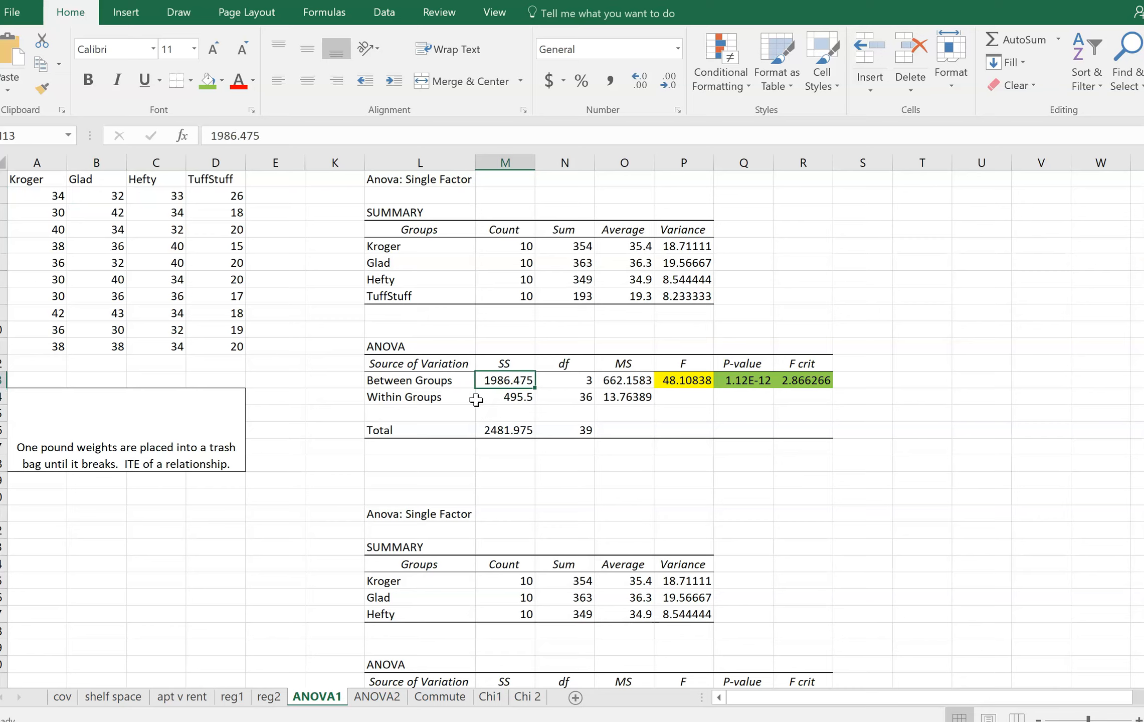
pyautogui.press('Down')
pyautogui.press('Up')
pyautogui.press('Right')
pyautogui.press('Right')
pyautogui.press('Down')
pyautogui.press('Left')
pyautogui.press('Up')
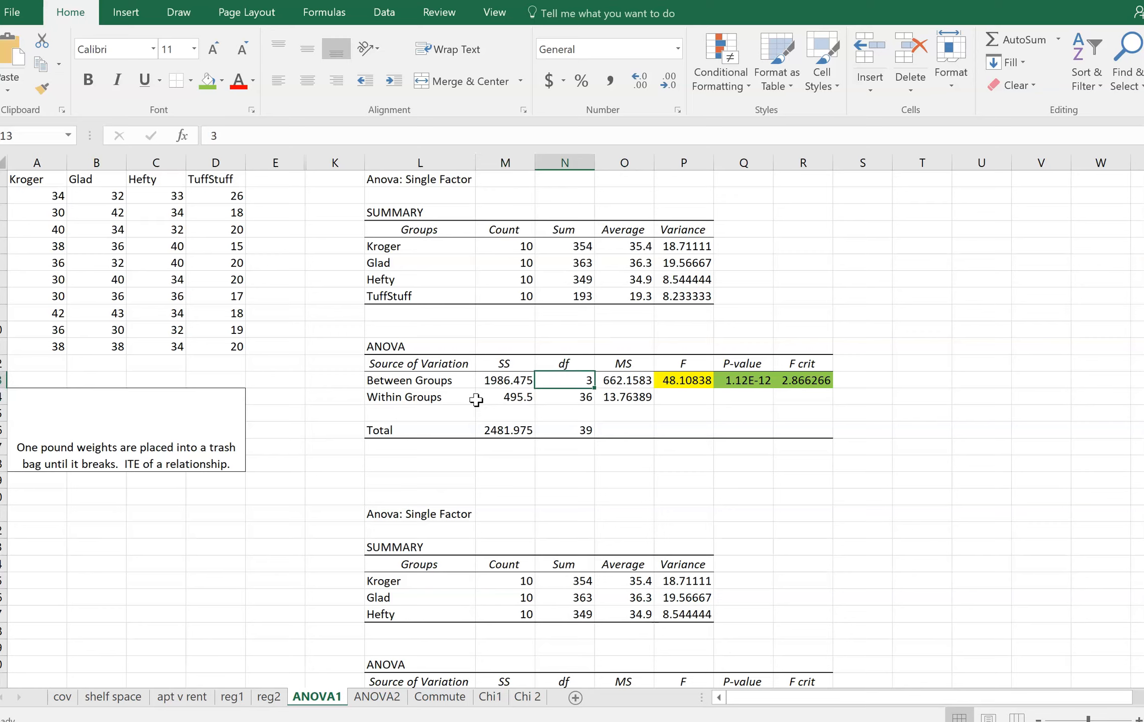
# Compare the Between Groups and Within Groups mean squares, then examine the F statistic
pyautogui.press('Right')
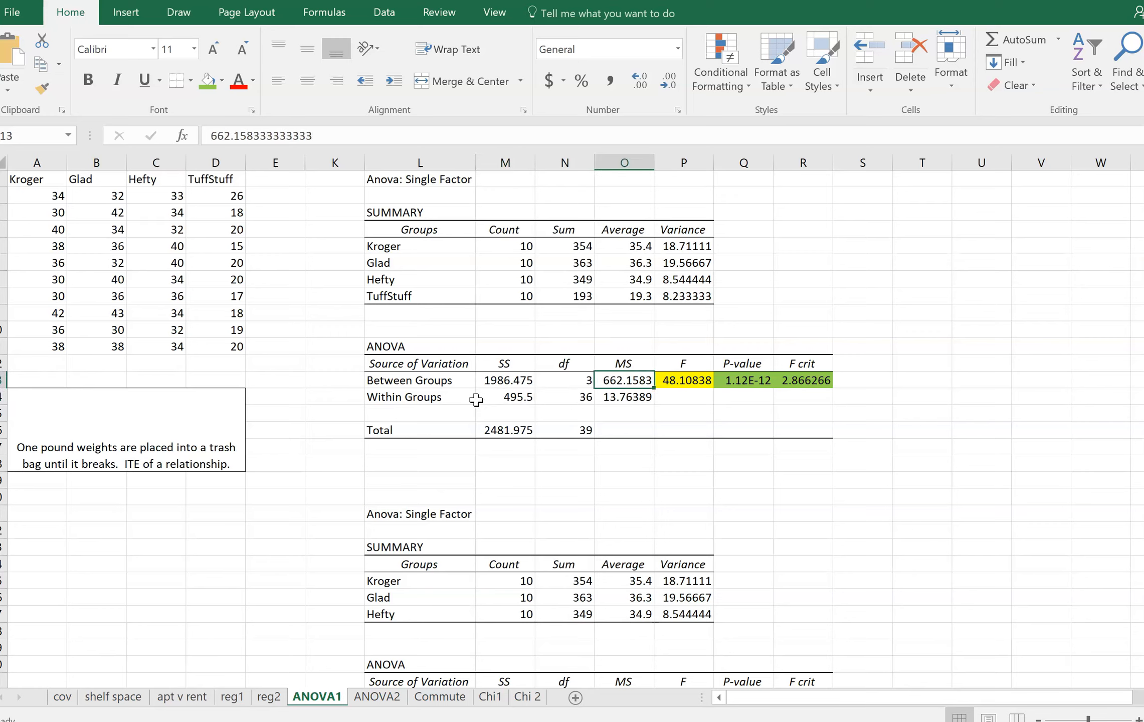
pyautogui.press('Down')
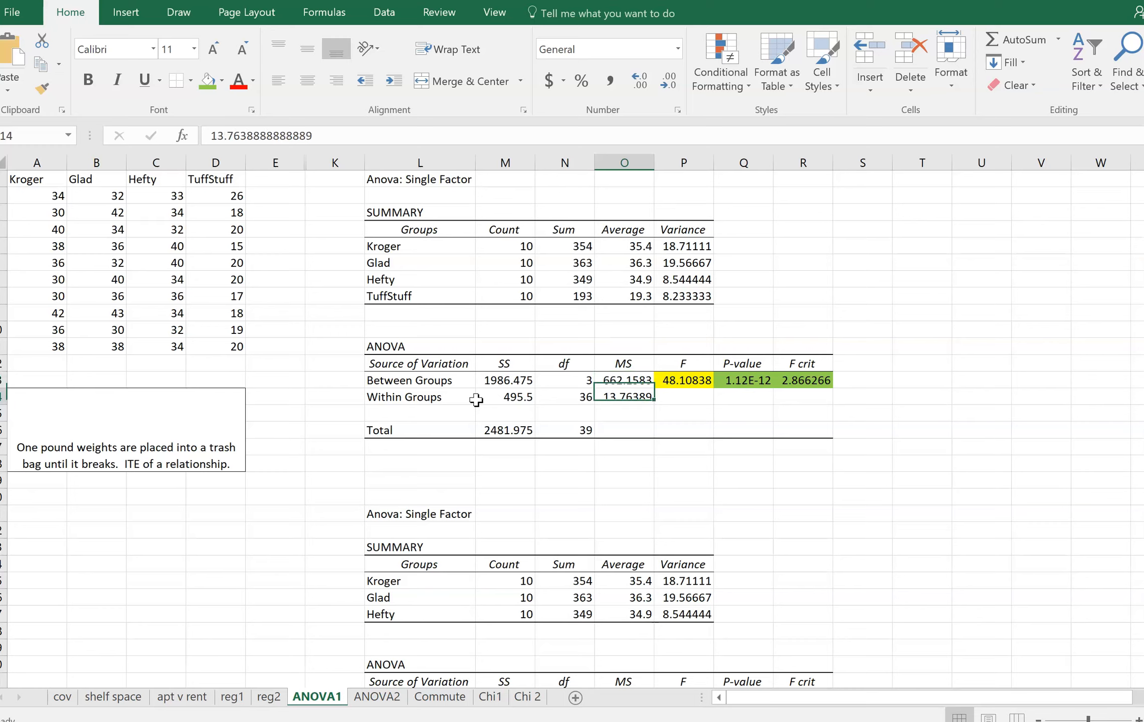
pyautogui.press('Up')
pyautogui.press('Up')
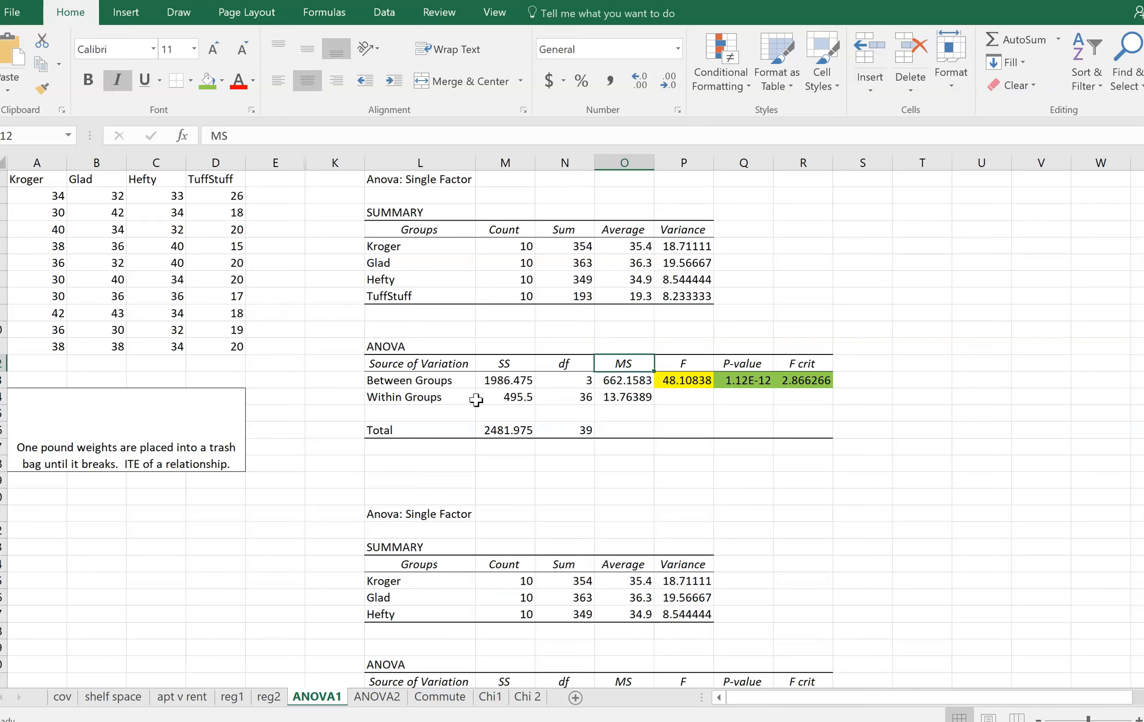
pyautogui.press('Down')
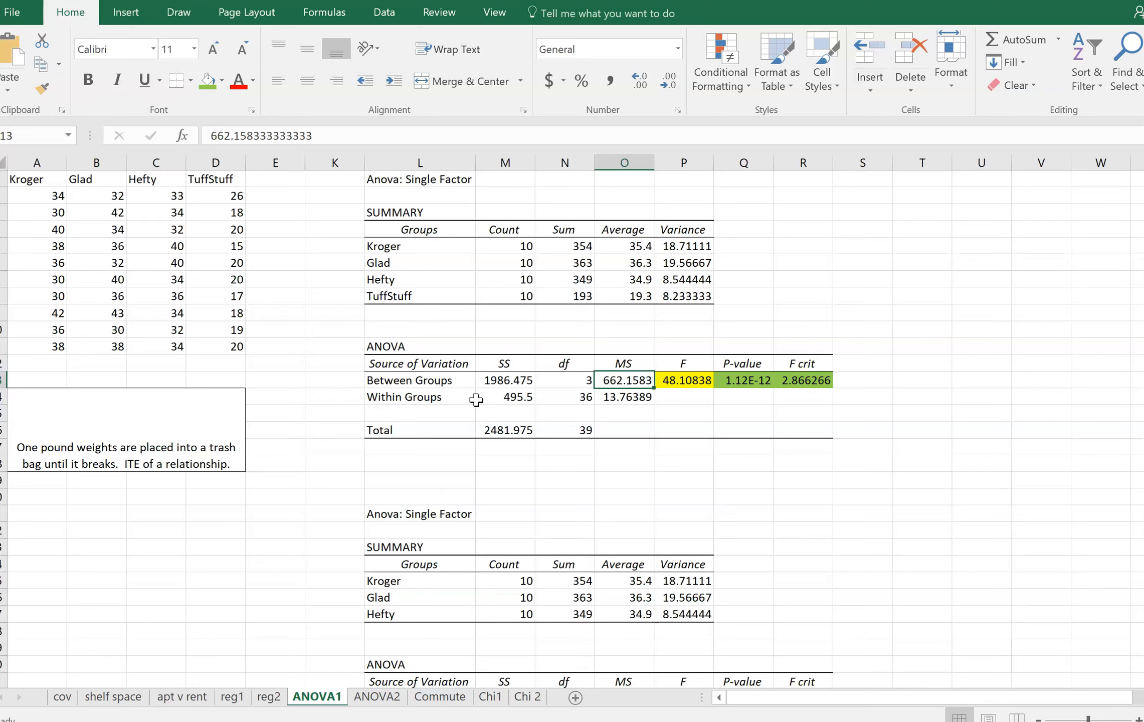
pyautogui.press('Down')
pyautogui.press('Up')
pyautogui.press('Down')
pyautogui.press('Up')
pyautogui.press('Left')
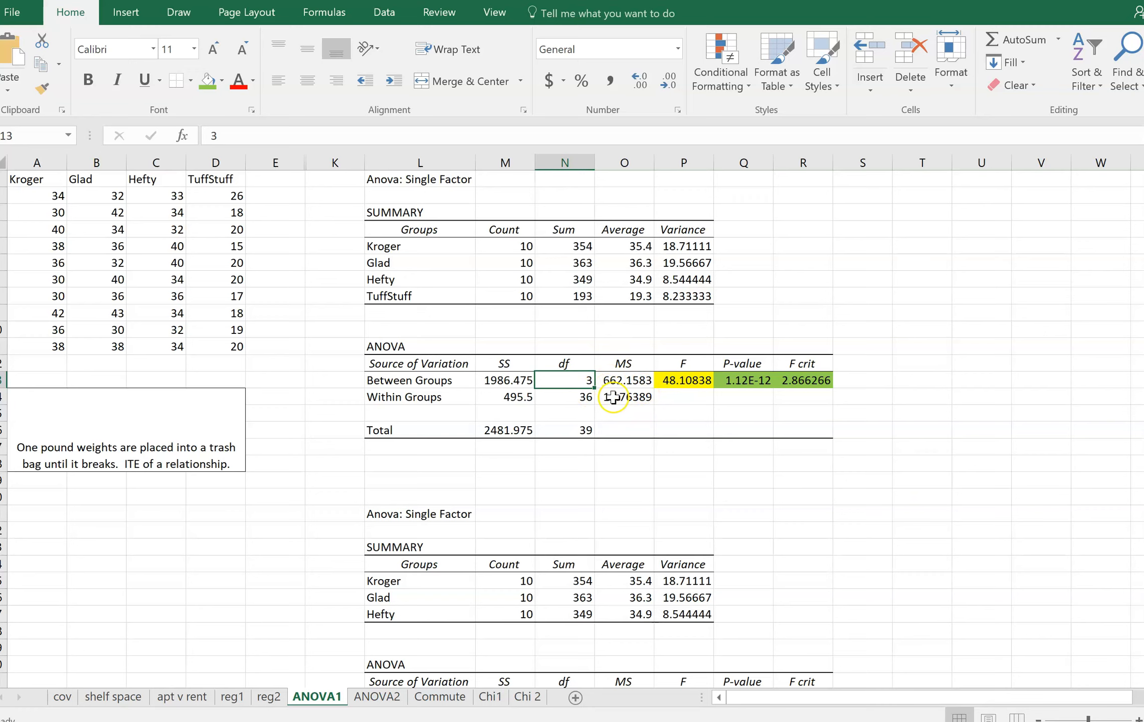
pyautogui.click(693, 378)
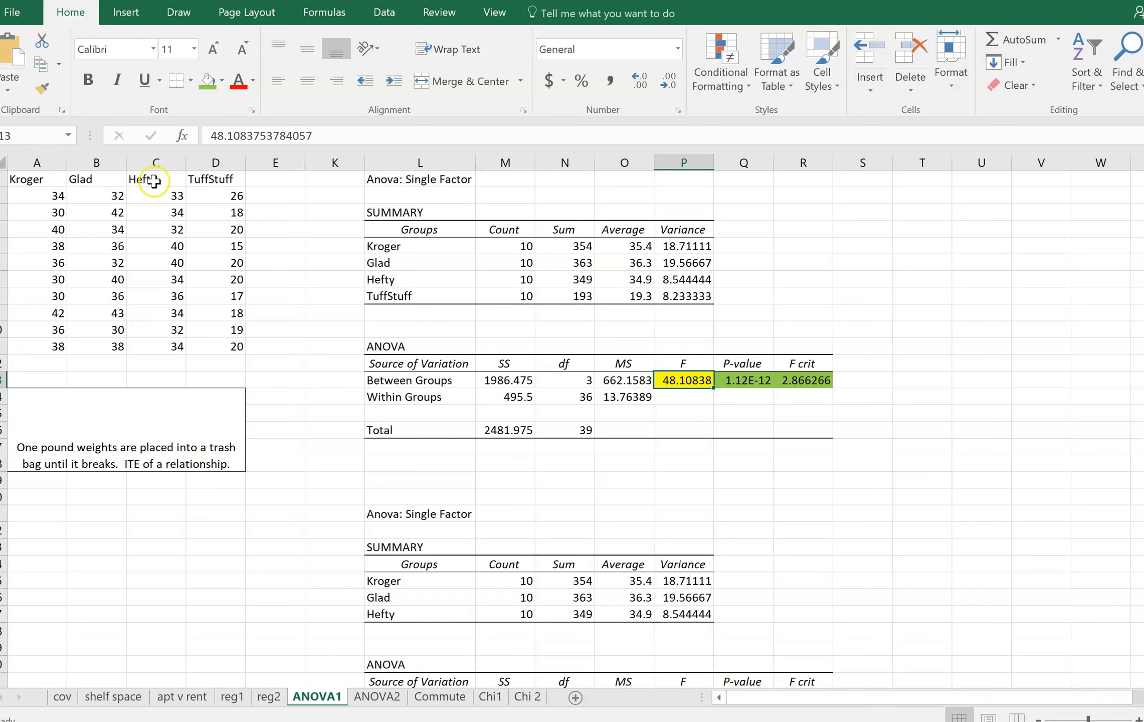
# Unhide the hidden columns F to J between the trash bag data and the ANOVA output
pyautogui.moveTo(289, 163); pyautogui.dragTo(375, 165)
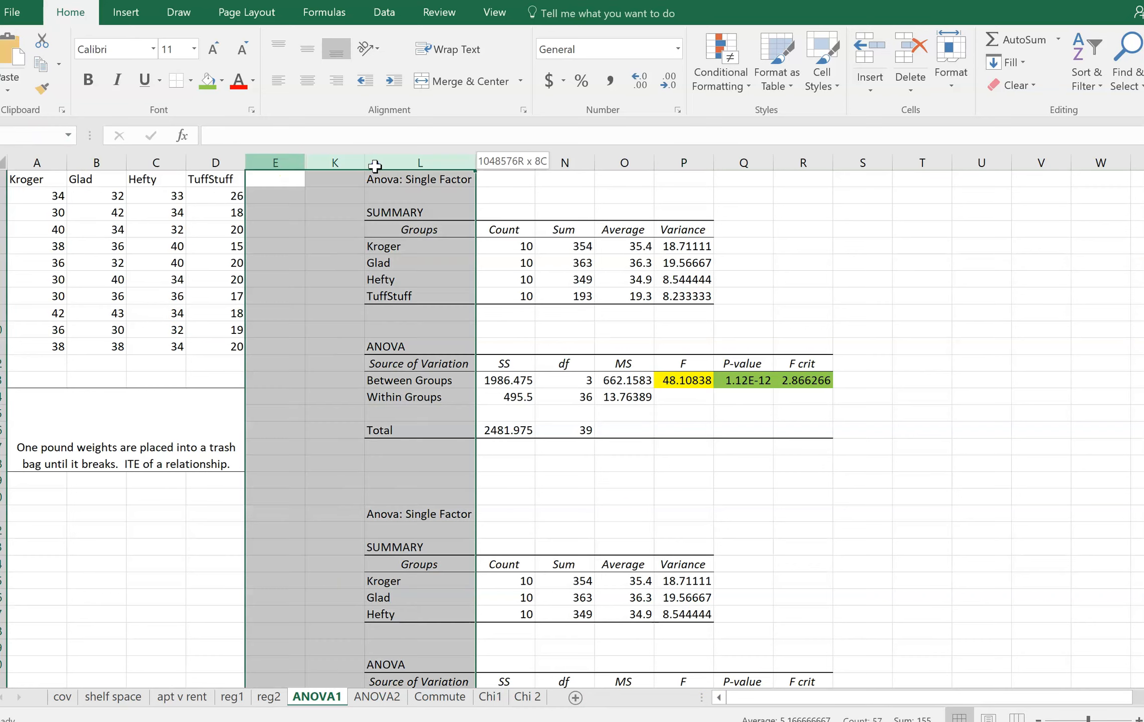
pyautogui.rightClick(344, 203)
pyautogui.click(386, 454)
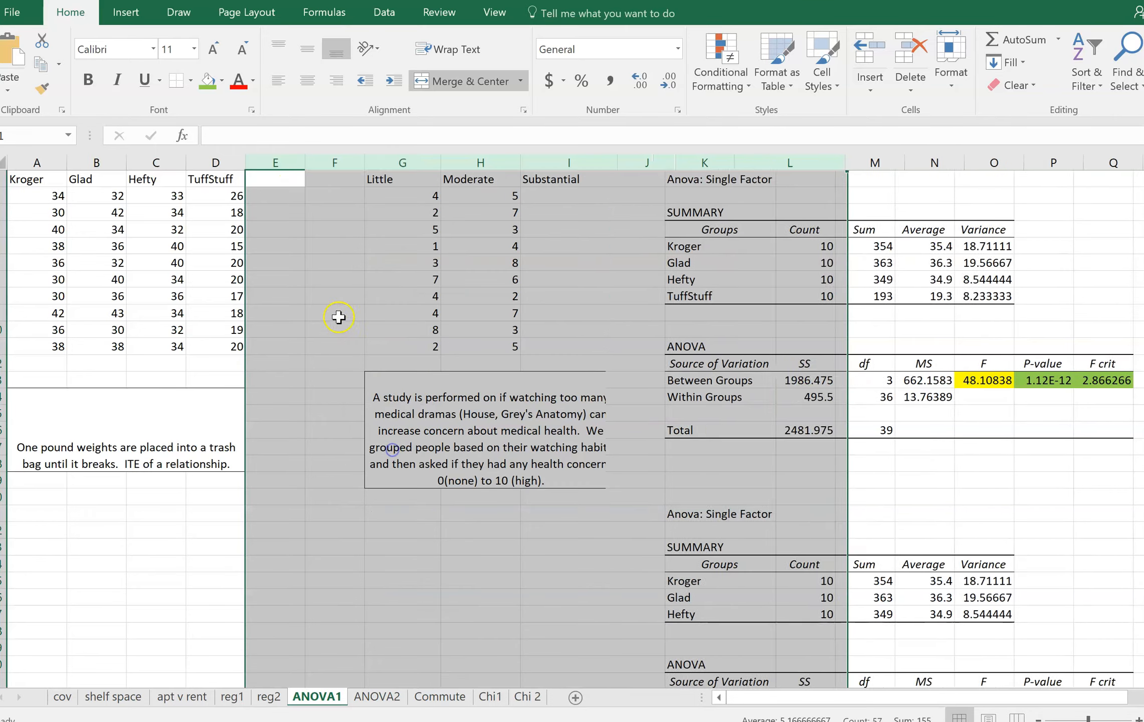
pyautogui.click(338, 317)
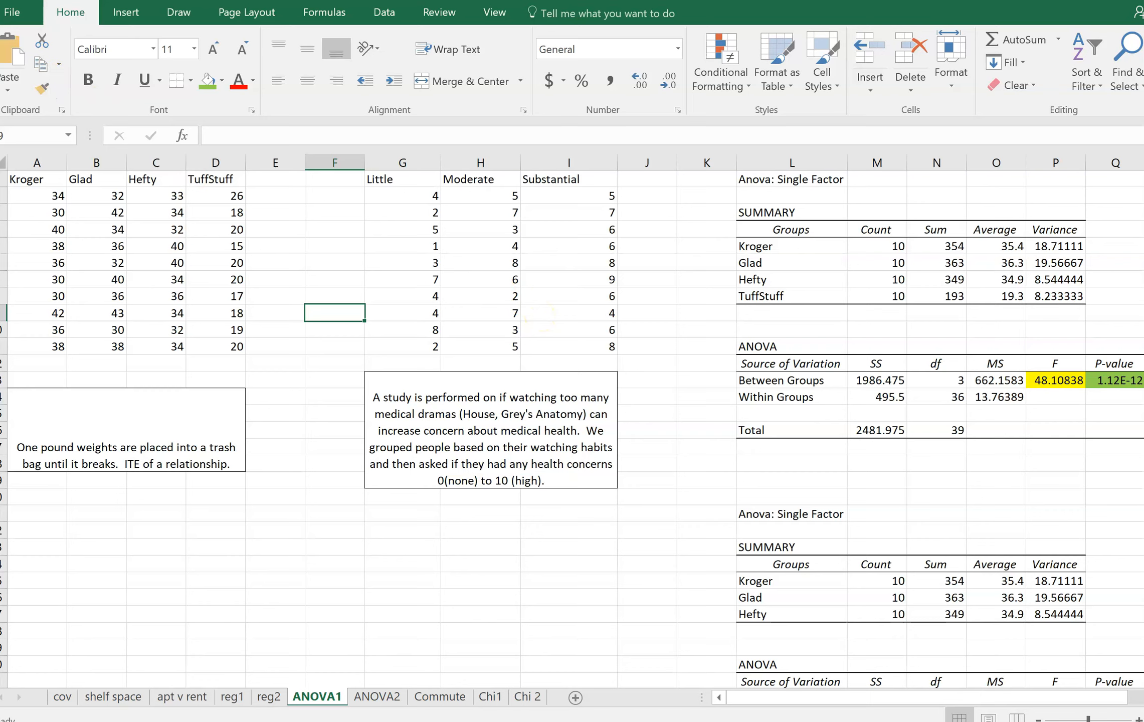
# Switch to the OneNote page and draw a thick orange divider line across the blank area below the existing notes
pyautogui.click(1143, 530)
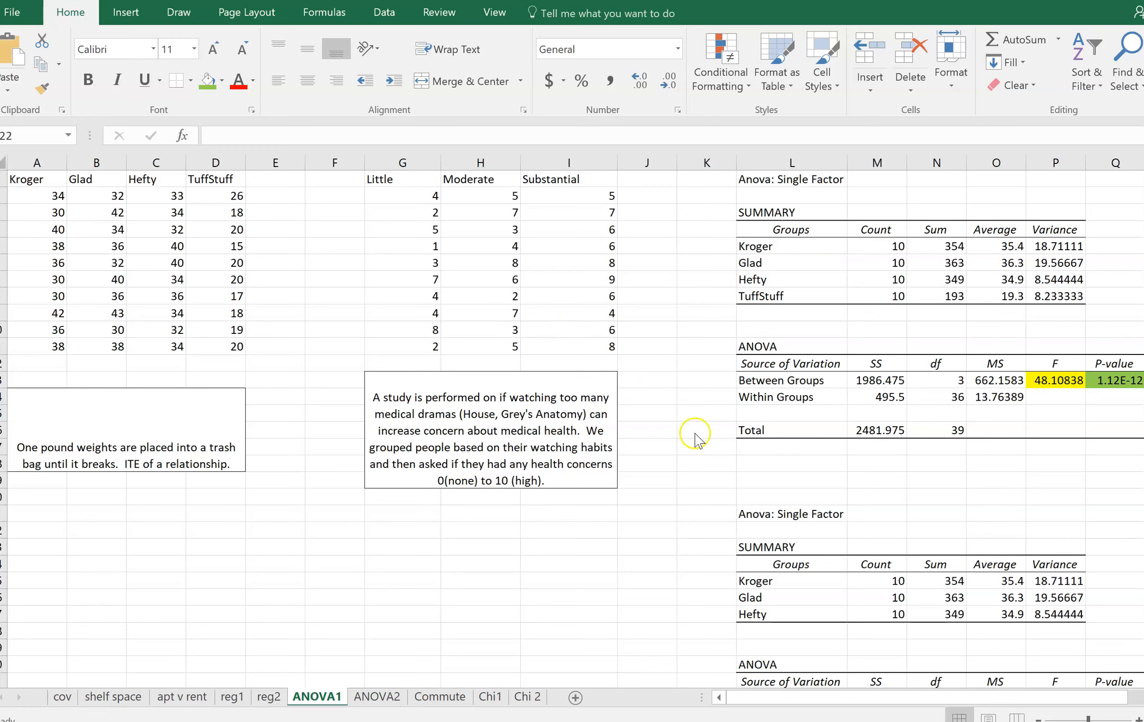
pyautogui.click(394, 196)
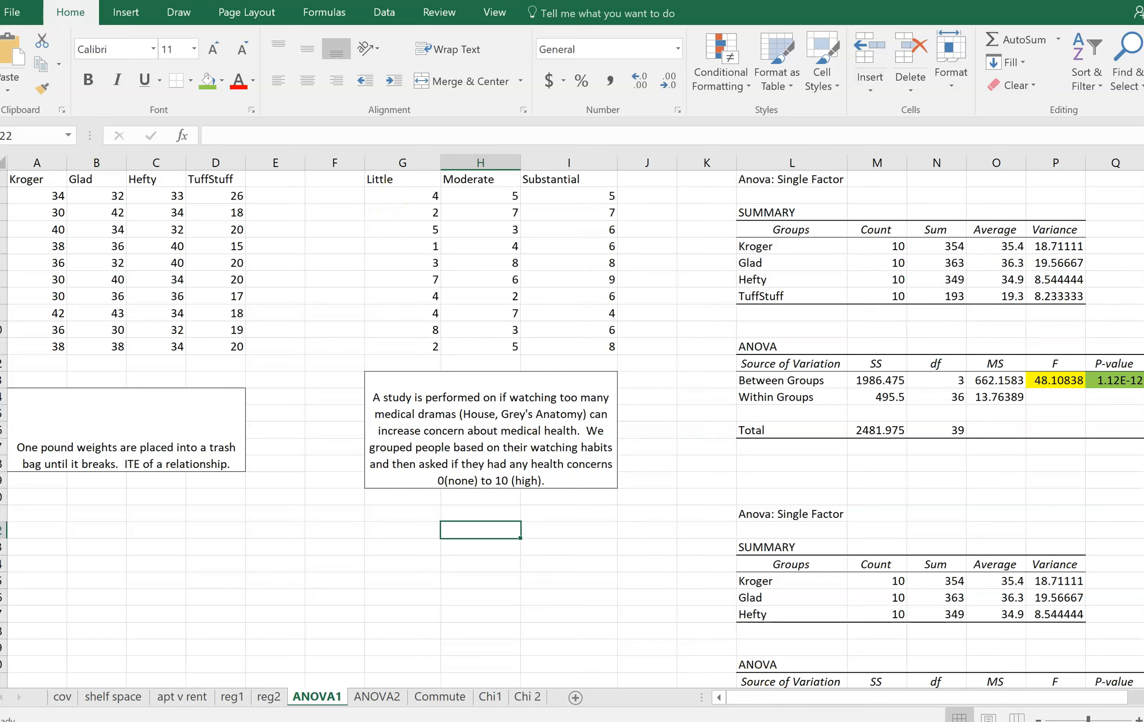
pyautogui.click(777, 721)
pyautogui.scroll(-2, 706, 448)
pyautogui.scroll(-6, 706, 449)
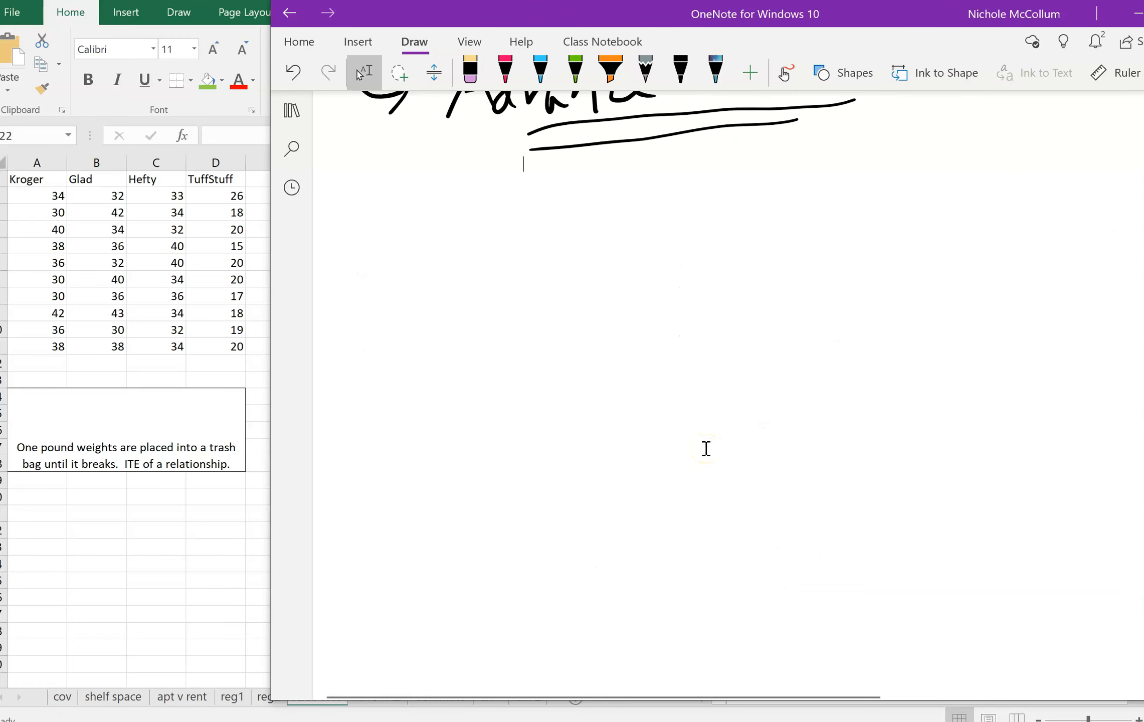
pyautogui.click(610, 71)
pyautogui.moveTo(1102, 220)
pyautogui.mouseDown()
pyautogui.moveTo(404, 233)
pyautogui.moveTo(347, 246)
pyautogui.mouseUp()
# Handwrite the null hypothesis H0: μ1 = μ2 = μ3 with the black pen below the orange divider
pyautogui.click(680, 71)
pyautogui.moveTo(469, 276); pyautogui.dragTo(472, 385)
pyautogui.moveTo(498, 285); pyautogui.dragTo(499, 383)
pyautogui.moveTo(462, 329); pyautogui.dragTo(514, 327)
pyautogui.moveTo(500, 384); pyautogui.dragTo(532, 369)
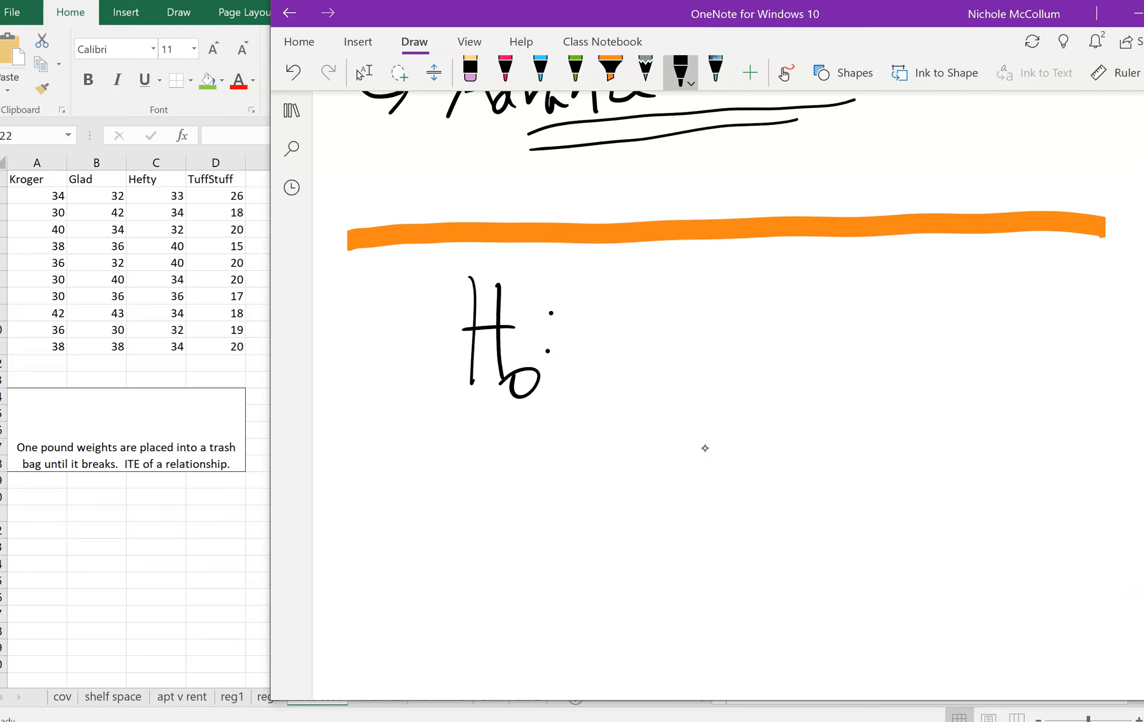
pyautogui.moveTo(584, 340)
pyautogui.mouseDown()
pyautogui.moveTo(594, 331)
pyautogui.moveTo(637, 353)
pyautogui.moveTo(648, 414)
pyautogui.mouseUp()
pyautogui.moveTo(674, 319); pyautogui.dragTo(703, 318)
pyautogui.moveTo(691, 341); pyautogui.dragTo(704, 340)
pyautogui.moveTo(743, 375)
pyautogui.mouseDown()
pyautogui.moveTo(713, 431)
pyautogui.moveTo(769, 326)
pyautogui.moveTo(781, 341)
pyautogui.mouseUp()
pyautogui.moveTo(794, 365); pyautogui.dragTo(822, 393)
pyautogui.moveTo(846, 307); pyautogui.dragTo(876, 303)
pyautogui.moveTo(855, 331)
pyautogui.mouseDown()
pyautogui.moveTo(876, 325)
pyautogui.moveTo(884, 421)
pyautogui.mouseUp()
pyautogui.moveTo(919, 292)
pyautogui.mouseDown()
pyautogui.moveTo(913, 346)
pyautogui.moveTo(954, 345)
pyautogui.mouseUp()
pyautogui.moveTo(970, 354)
pyautogui.mouseDown()
pyautogui.moveTo(987, 355)
pyautogui.moveTo(967, 414)
pyautogui.mouseUp()
# Handwrite the alternative hypothesis "H1: someone is diff." below the null hypothesis
pyautogui.moveTo(475, 456); pyautogui.dragTo(466, 545)
pyautogui.moveTo(494, 459); pyautogui.dragTo(498, 534)
pyautogui.moveTo(467, 507); pyautogui.dragTo(513, 507)
pyautogui.moveTo(518, 546); pyautogui.dragTo(516, 575)
pyautogui.click(541, 488)
pyautogui.moveTo(608, 490)
pyautogui.mouseDown()
pyautogui.moveTo(609, 515)
pyautogui.moveTo(590, 532)
pyautogui.mouseUp()
pyautogui.moveTo(631, 494)
pyautogui.mouseDown()
pyautogui.moveTo(694, 524)
pyautogui.moveTo(747, 501)
pyautogui.moveTo(737, 510)
pyautogui.mouseUp()
pyautogui.moveTo(766, 498)
pyautogui.mouseDown()
pyautogui.moveTo(757, 513)
pyautogui.moveTo(808, 512)
pyautogui.mouseUp()
pyautogui.click(856, 448)
pyautogui.moveTo(855, 475)
pyautogui.mouseDown()
pyautogui.moveTo(858, 501)
pyautogui.moveTo(883, 524)
pyautogui.mouseUp()
pyautogui.moveTo(942, 488); pyautogui.dragTo(950, 516)
pyautogui.click(967, 466)
pyautogui.moveTo(966, 502)
pyautogui.mouseDown()
pyautogui.moveTo(969, 518)
pyautogui.moveTo(982, 427)
pyautogui.mouseUp()
pyautogui.moveTo(1019, 534); pyautogui.dragTo(1032, 459)
pyautogui.moveTo(985, 508); pyautogui.dragTo(1023, 511)
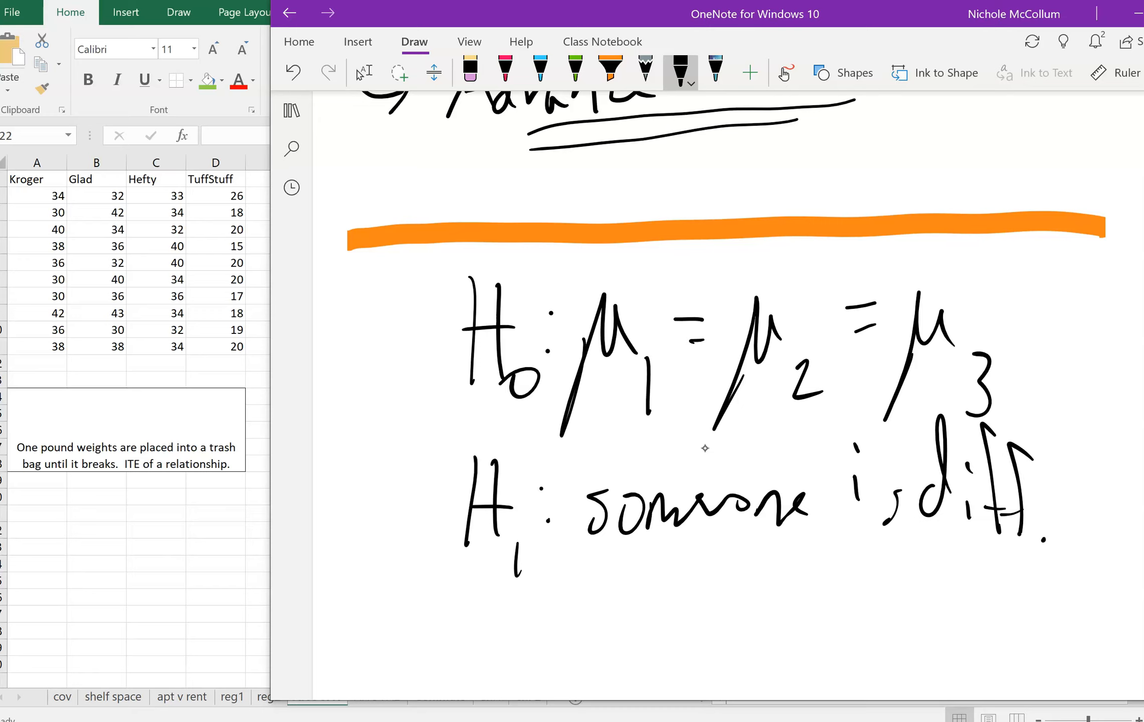
# Handwrite the significance levels α = {1, 5, 10%} below the alternative hypothesis
pyautogui.scroll(-6, 743, 439)
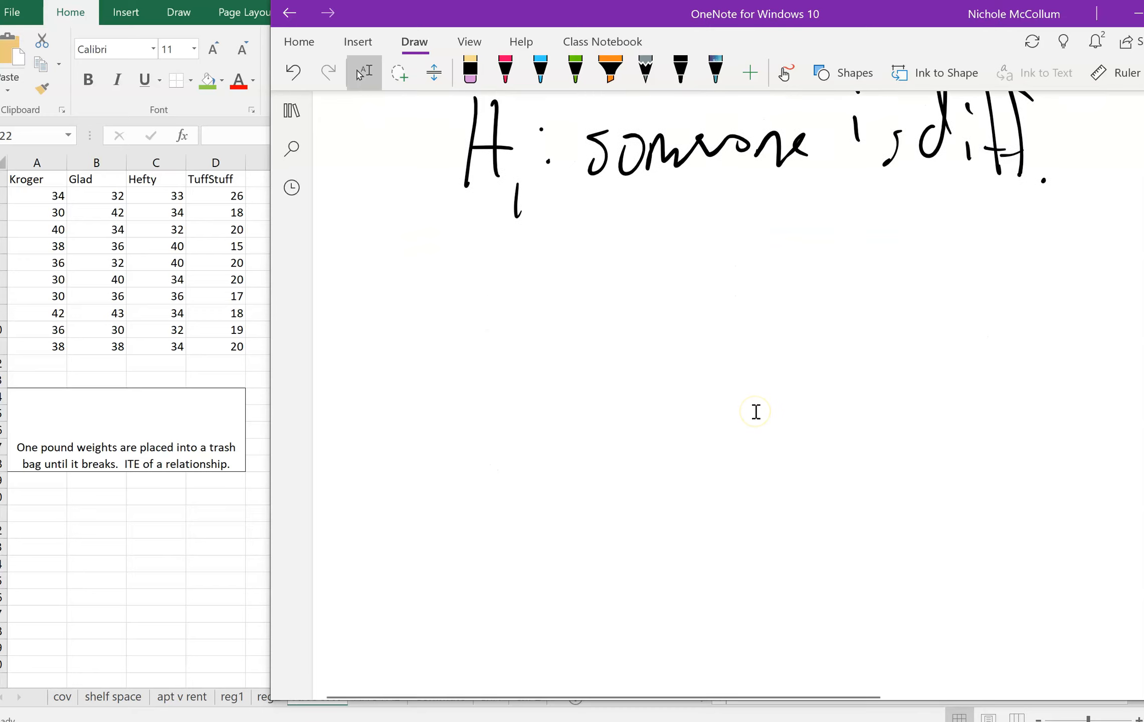
pyautogui.moveTo(515, 260)
pyautogui.mouseDown()
pyautogui.moveTo(441, 326)
pyautogui.moveTo(515, 341)
pyautogui.mouseUp()
pyautogui.moveTo(572, 279); pyautogui.dragTo(585, 280)
pyautogui.moveTo(645, 253)
pyautogui.mouseDown()
pyautogui.moveTo(603, 335)
pyautogui.moveTo(627, 367)
pyautogui.mouseUp()
pyautogui.moveTo(680, 270)
pyautogui.mouseDown()
pyautogui.moveTo(679, 329)
pyautogui.moveTo(694, 361)
pyautogui.mouseUp()
pyautogui.moveTo(772, 267)
pyautogui.mouseDown()
pyautogui.moveTo(751, 321)
pyautogui.moveTo(775, 358)
pyautogui.mouseUp()
pyautogui.moveTo(839, 270)
pyautogui.mouseDown()
pyautogui.moveTo(836, 328)
pyautogui.moveTo(891, 278)
pyautogui.moveTo(937, 275)
pyautogui.moveTo(928, 316)
pyautogui.mouseUp()
pyautogui.moveTo(947, 314); pyautogui.dragTo(972, 317)
pyautogui.moveTo(974, 242)
pyautogui.mouseDown()
pyautogui.moveTo(1018, 346)
pyautogui.moveTo(994, 365)
pyautogui.mouseUp()
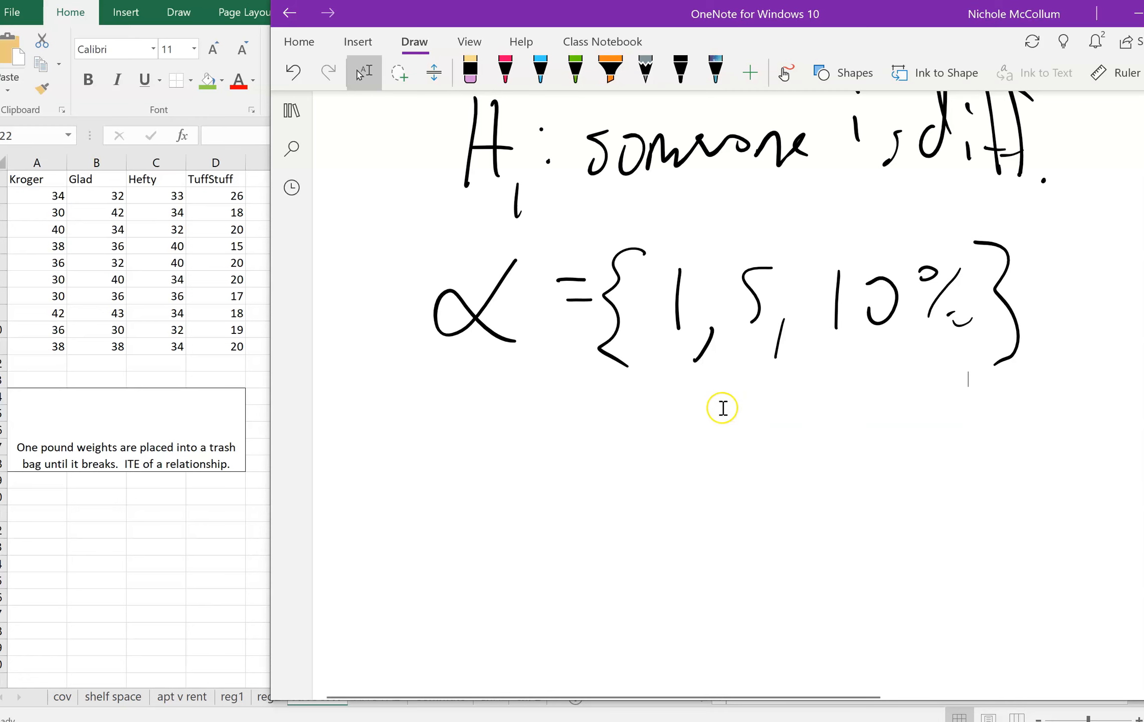
# Switch to Excel and set up a single-factor ANOVA with input range G1:I11 for the Little, Moderate and Substantial groups
pyautogui.click(209, 502)
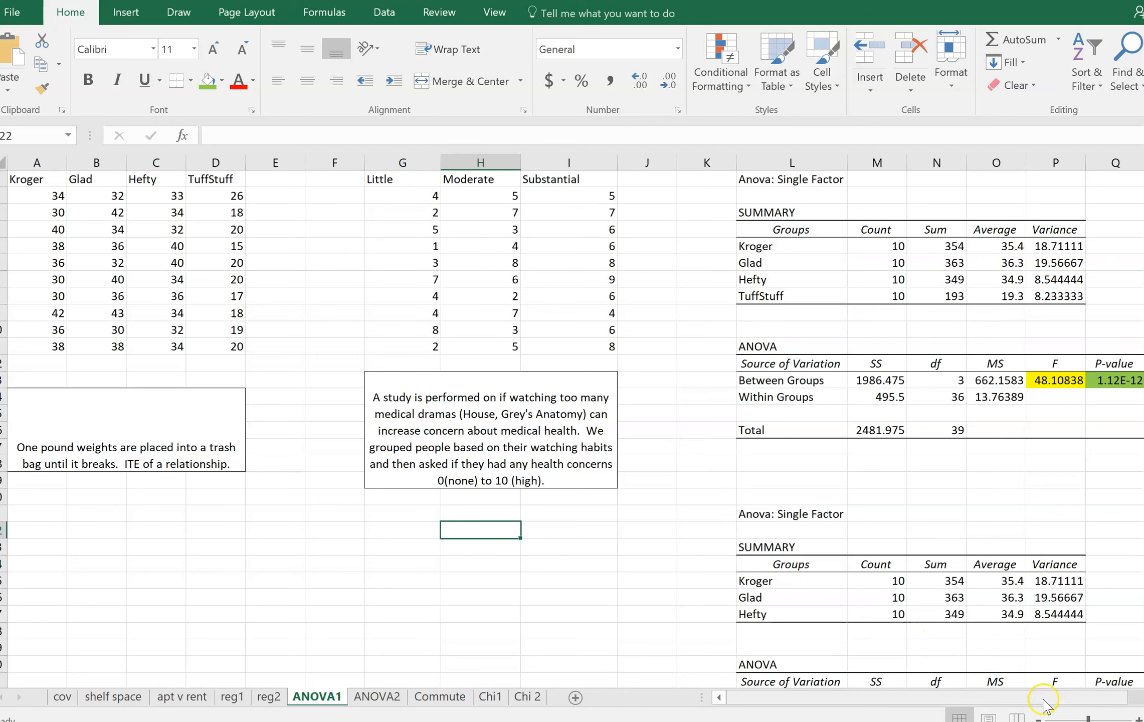
pyautogui.hscroll(4, 571, 426)
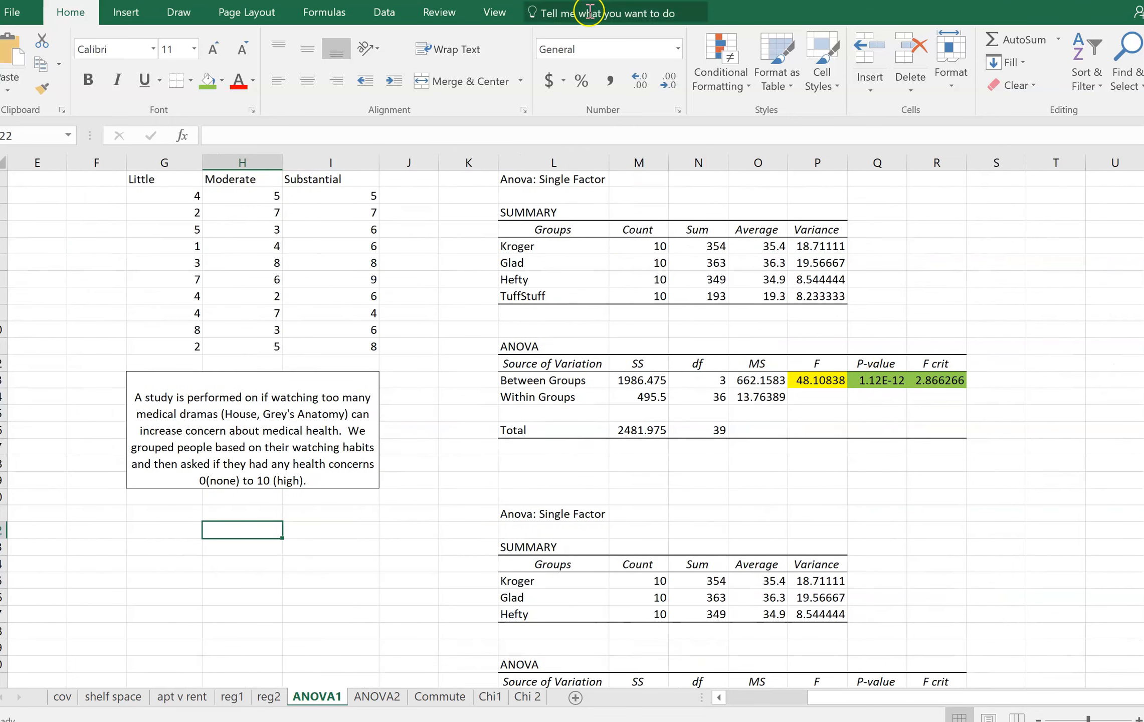
pyautogui.click(390, 16)
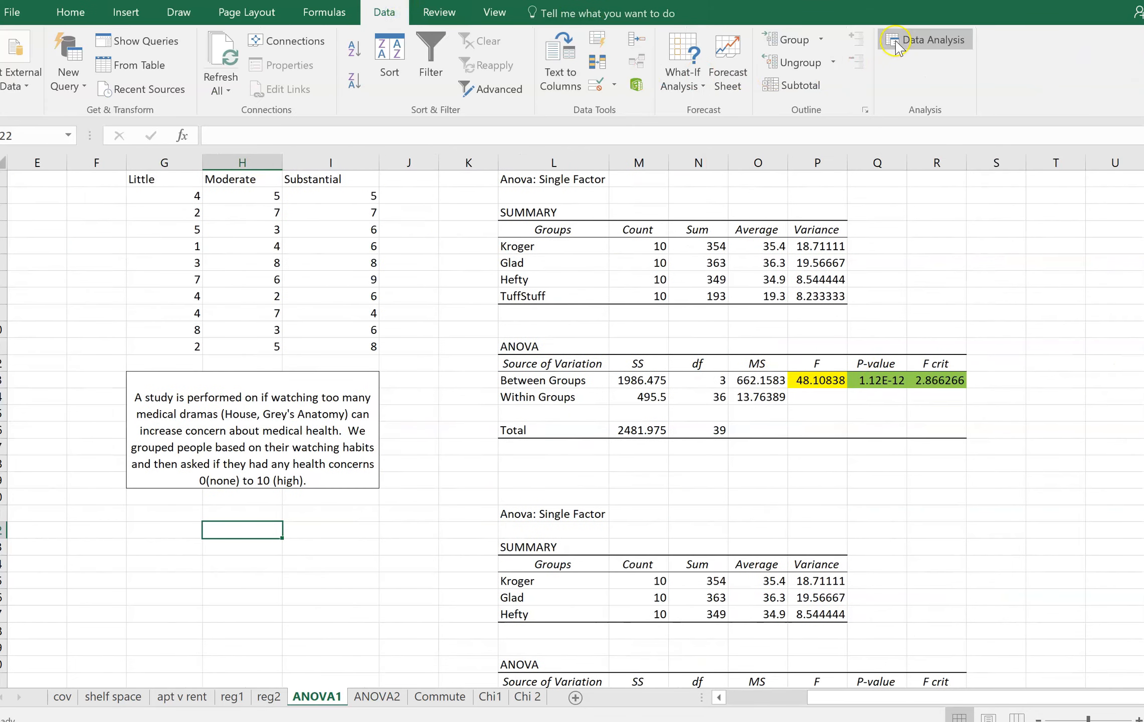
pyautogui.click(927, 39)
pyautogui.click(1003, 297)
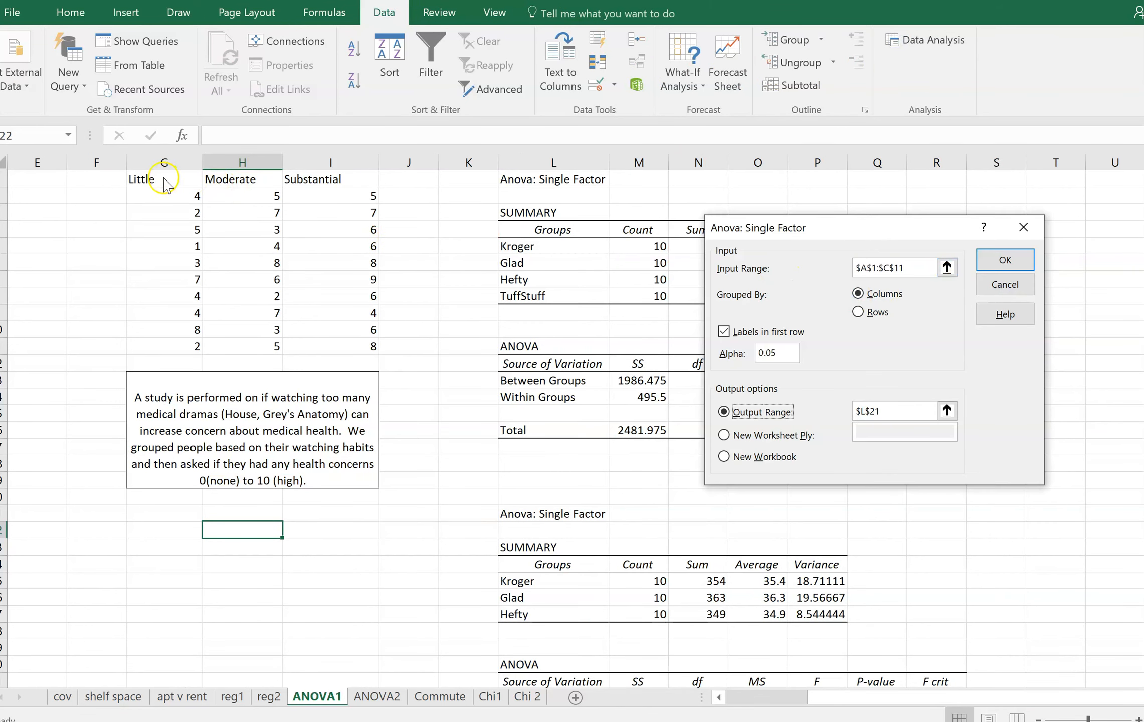
pyautogui.click(929, 271)
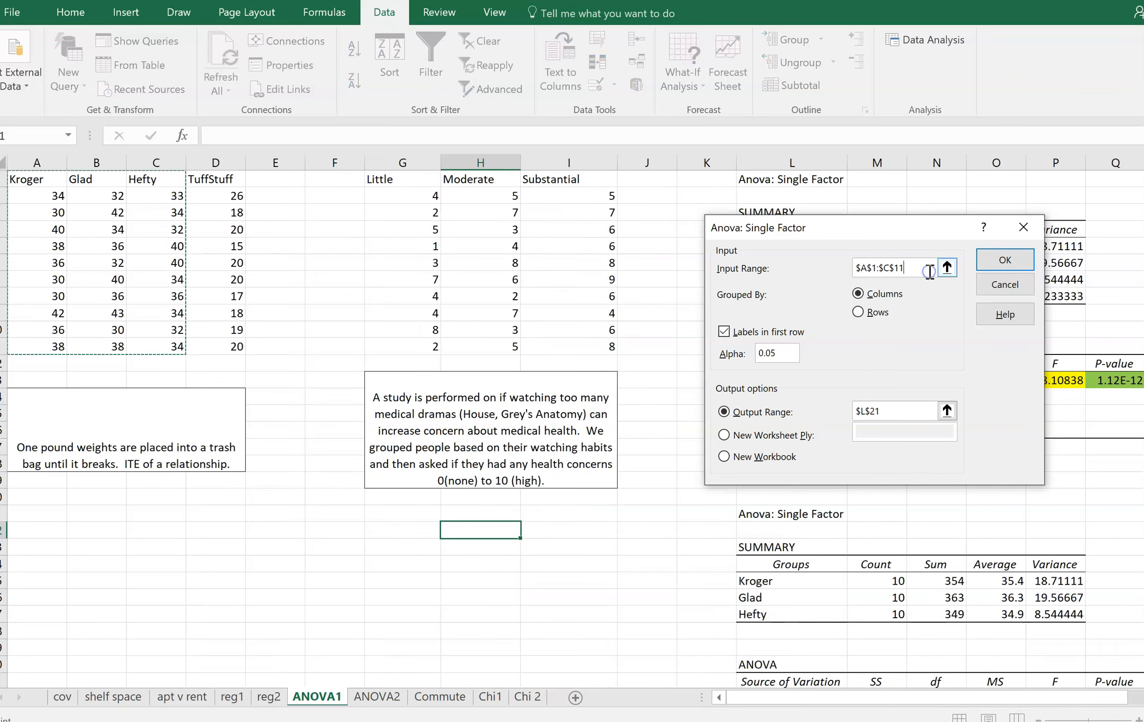
pyautogui.press('BackSpace')
pyautogui.press('BackSpace')
pyautogui.press('BackSpace')
pyautogui.press('BackSpace')
pyautogui.press('BackSpace')
pyautogui.press('BackSpace')
pyautogui.press('BackSpace')
pyautogui.press('BackSpace')
pyautogui.press('BackSpace')
pyautogui.press('BackSpace')
pyautogui.moveTo(413, 183); pyautogui.dragTo(558, 340)
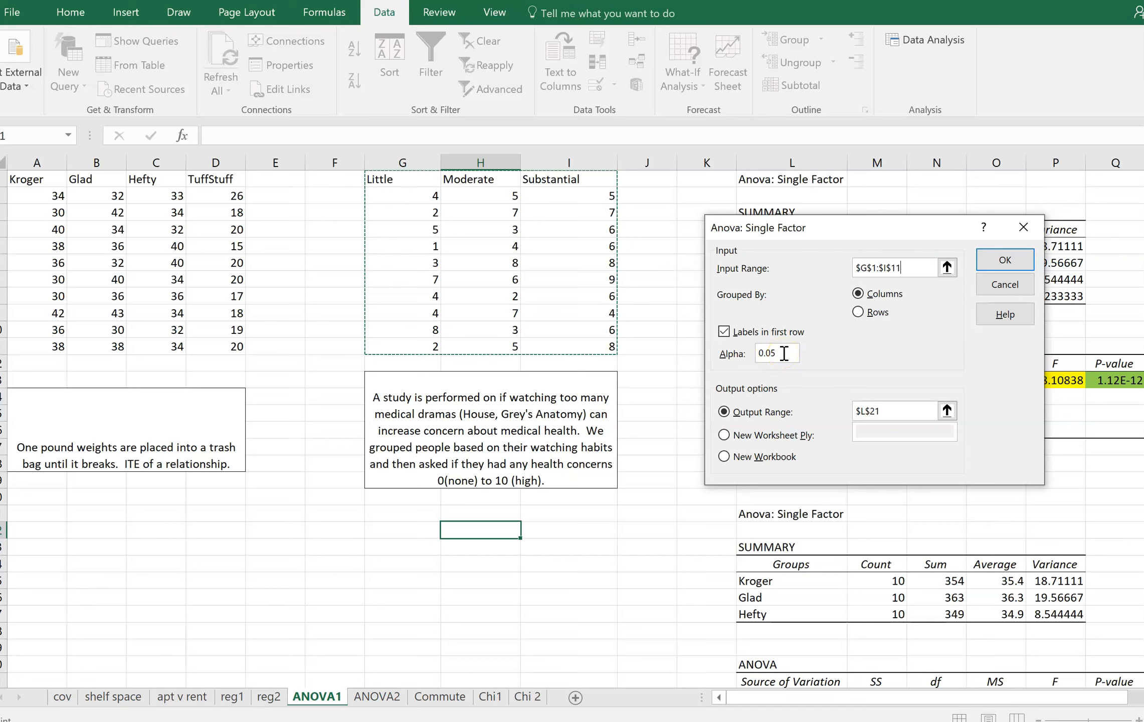
# Set the ANOVA output range to cell U1 and run the analysis
pyautogui.click(894, 410)
pyautogui.press('BackSpace')
pyautogui.press('BackSpace')
pyautogui.press('BackSpace')
pyautogui.press('BackSpace')
pyautogui.press('BackSpace')
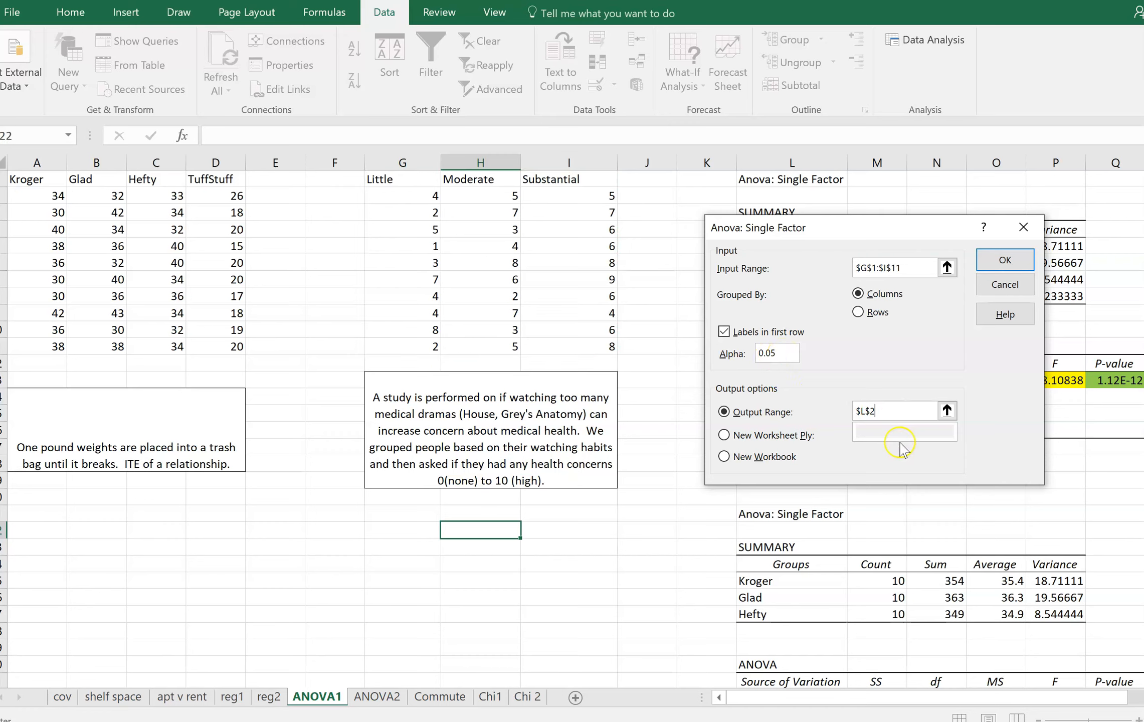
pyautogui.click(1051, 698)
pyautogui.moveTo(1051, 698); pyautogui.dragTo(1130, 697)
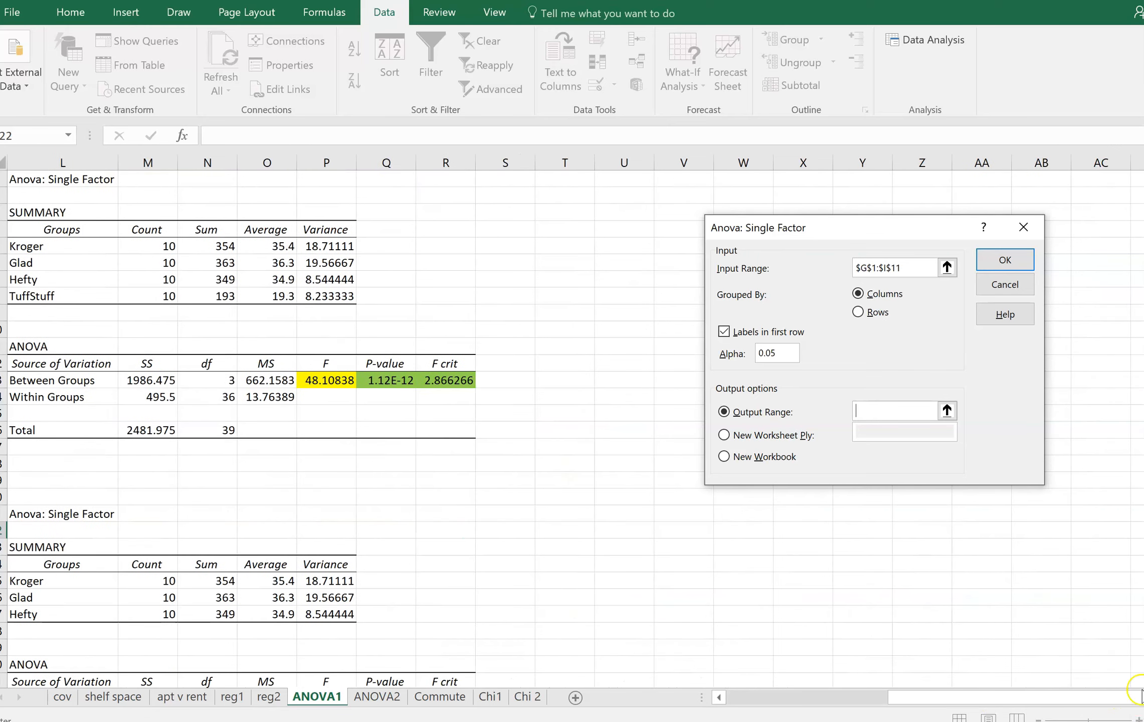
pyautogui.click(618, 178)
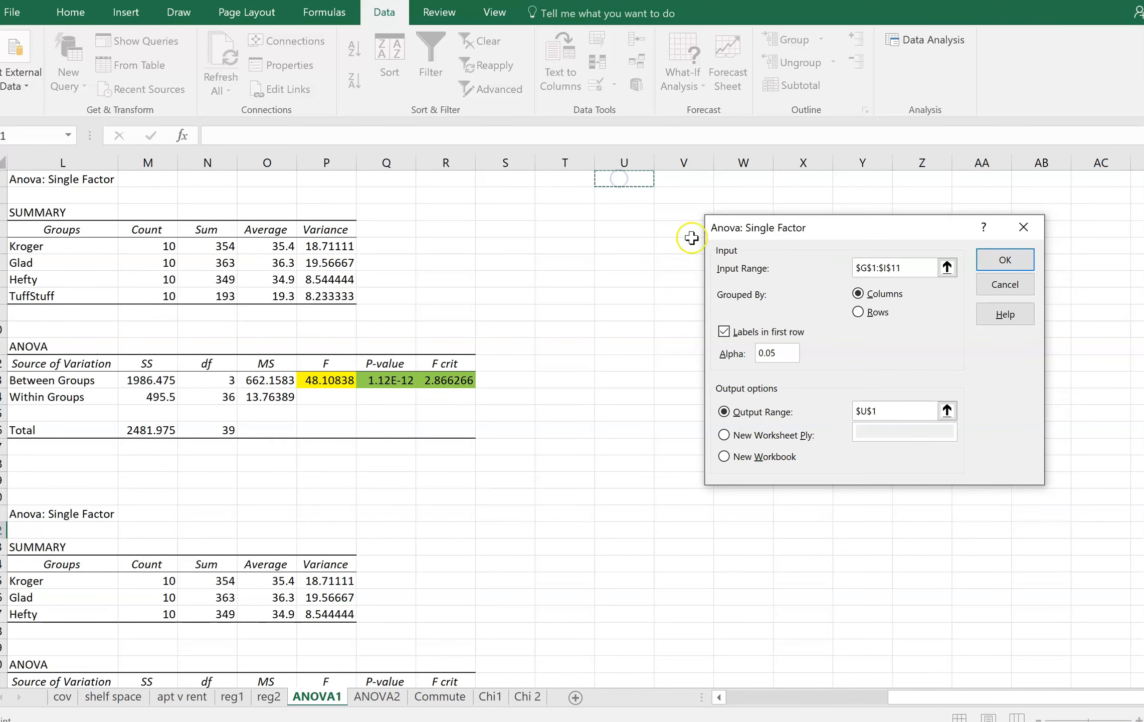
pyautogui.click(990, 261)
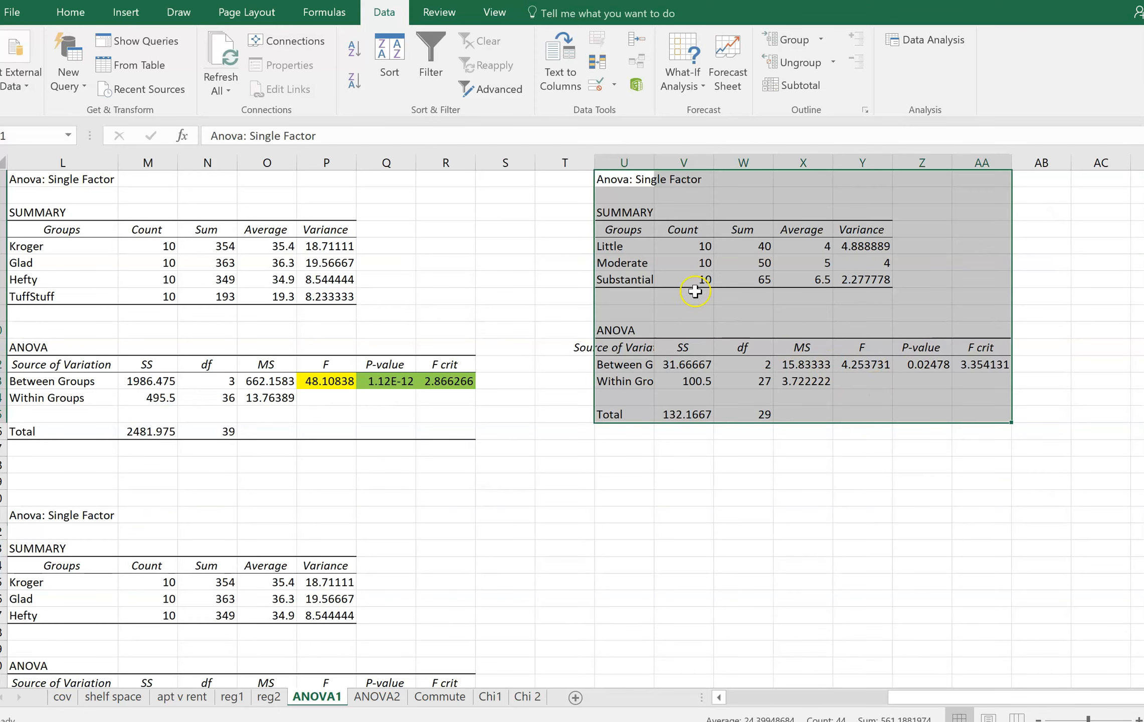
# Fit column U to its contents and hide columns L to S holding the trash bag ANOVA output
pyautogui.doubleClick(654, 163)
pyautogui.moveTo(952, 698); pyautogui.dragTo(912, 699)
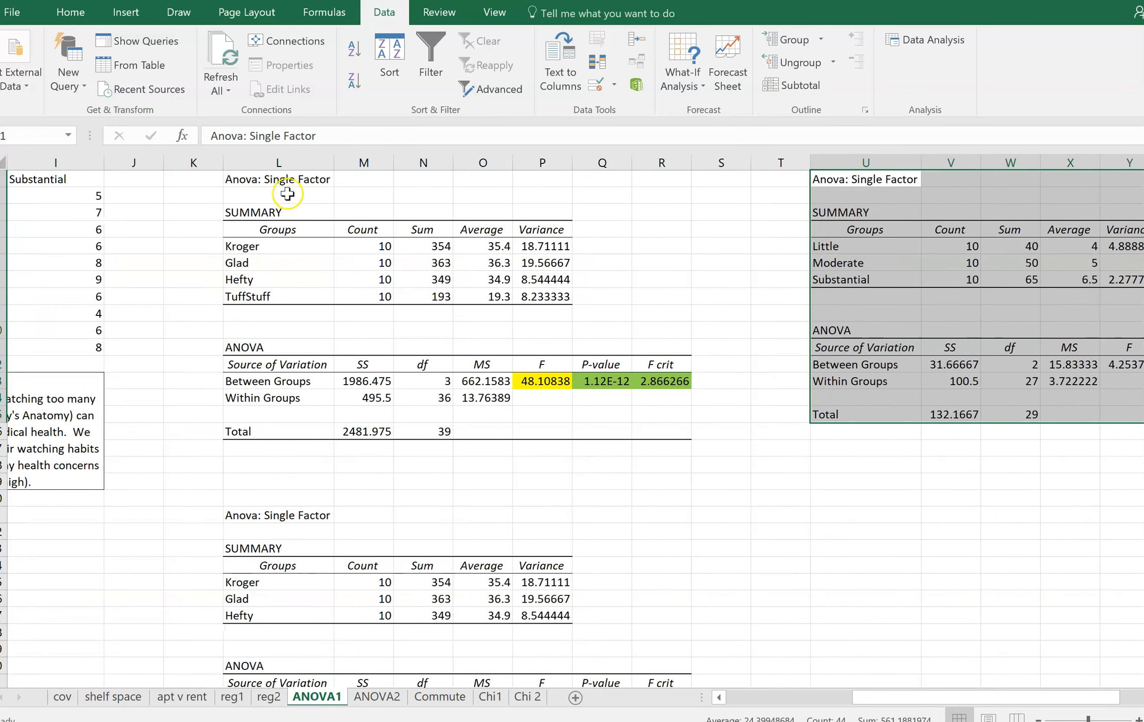
pyautogui.moveTo(279, 162); pyautogui.dragTo(736, 240)
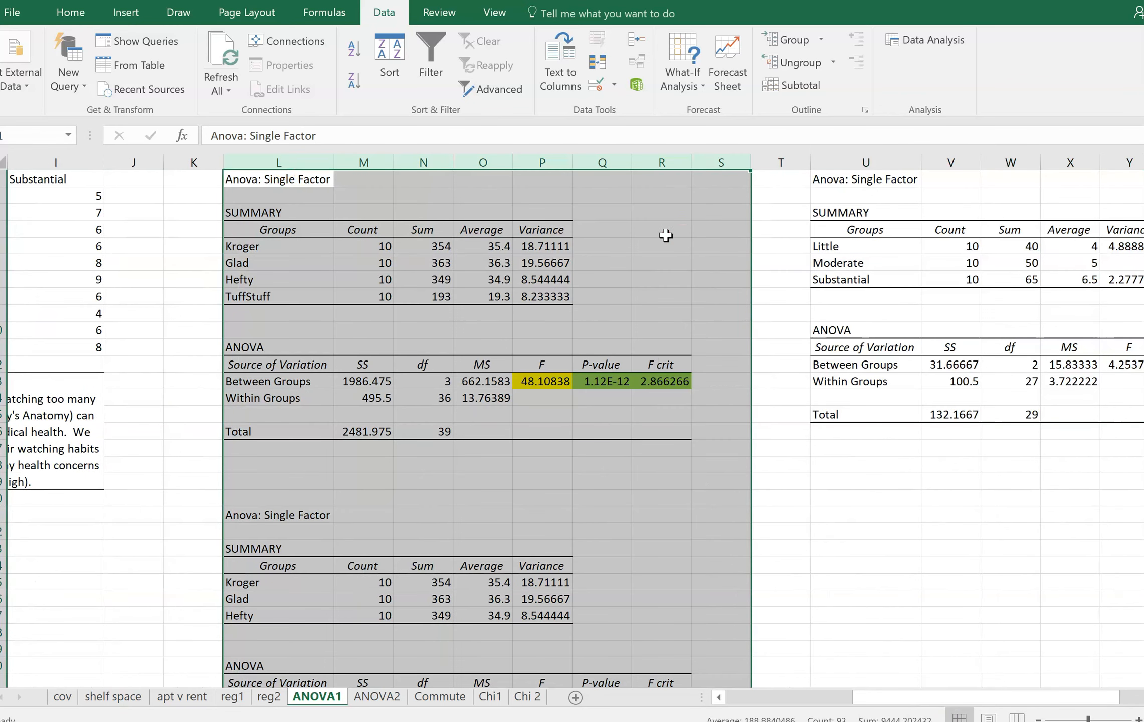
pyautogui.rightClick(665, 235)
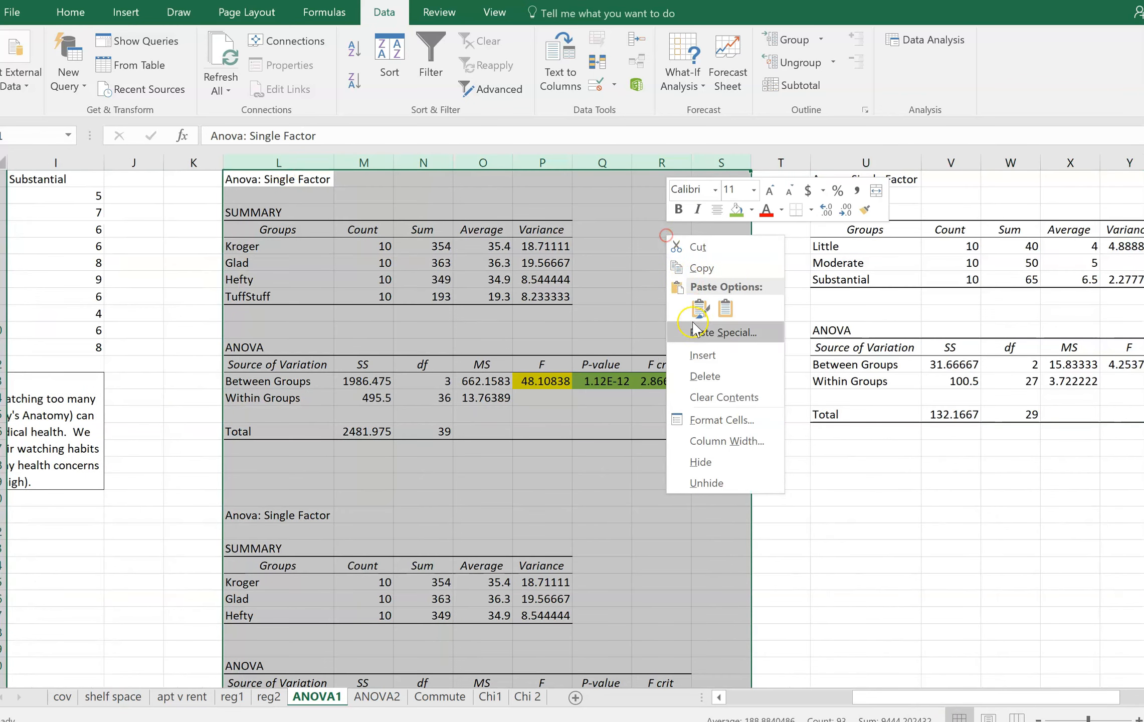
pyautogui.click(707, 461)
pyautogui.click(472, 500)
pyautogui.moveTo(881, 698); pyautogui.dragTo(807, 698)
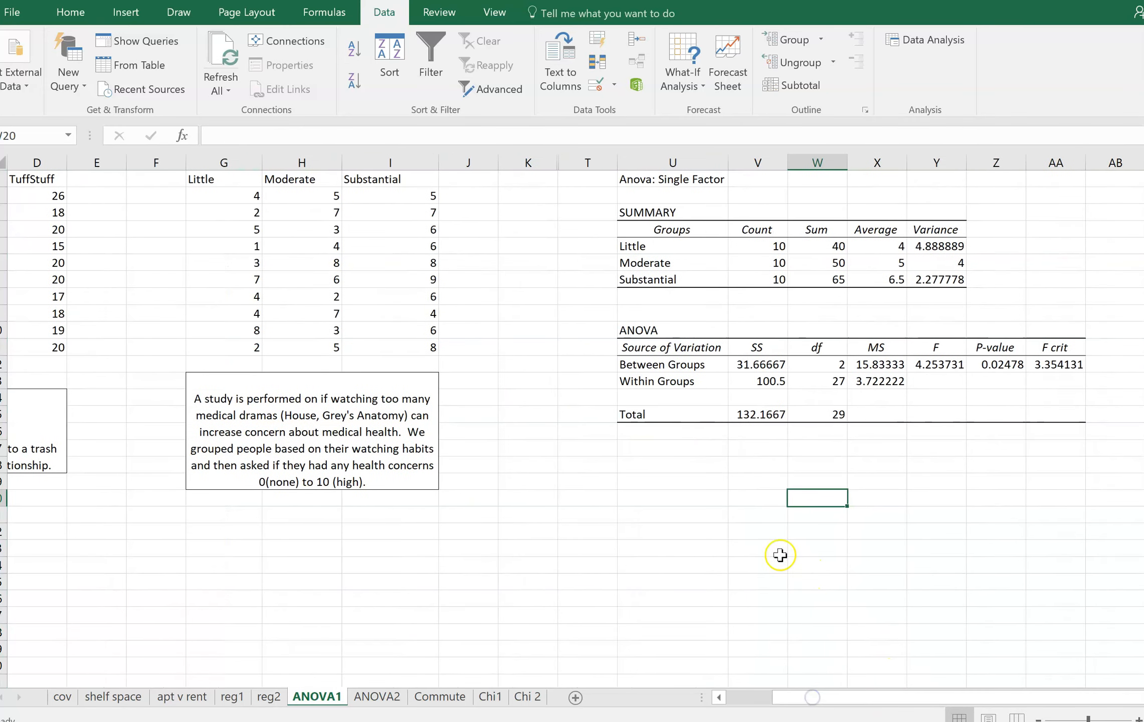
# Compare the F statistic, P-value and F crit in the medical drama ANOVA table, and check the summary variances
pyautogui.click(739, 472)
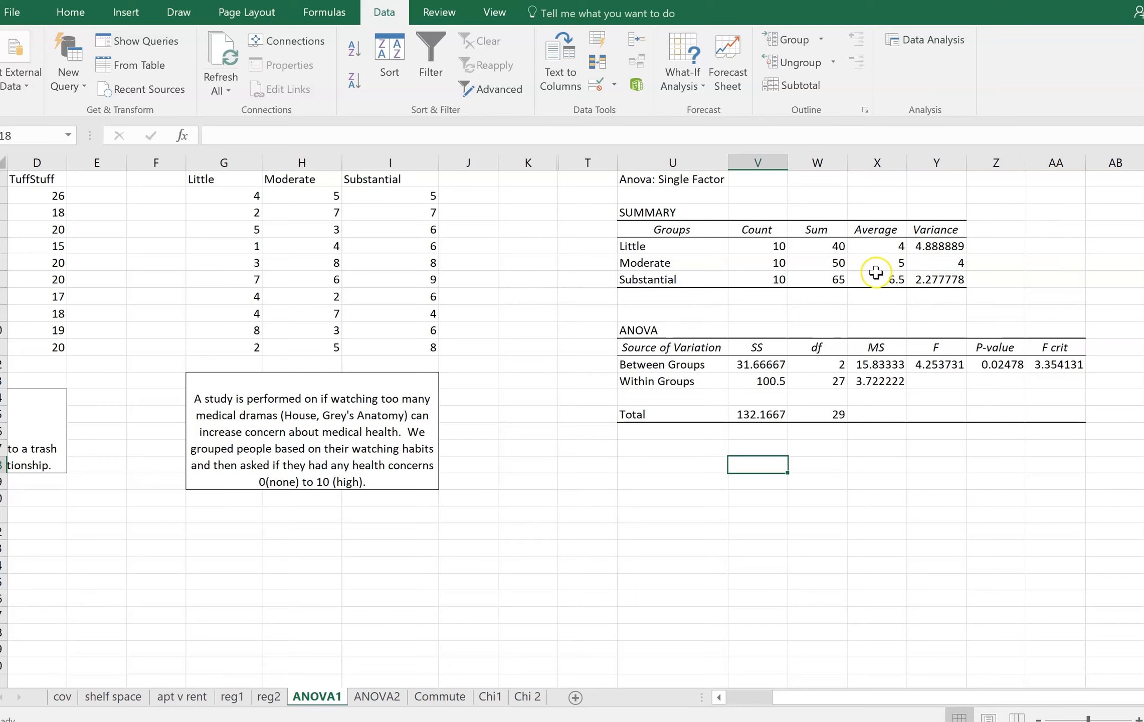
pyautogui.click(958, 366)
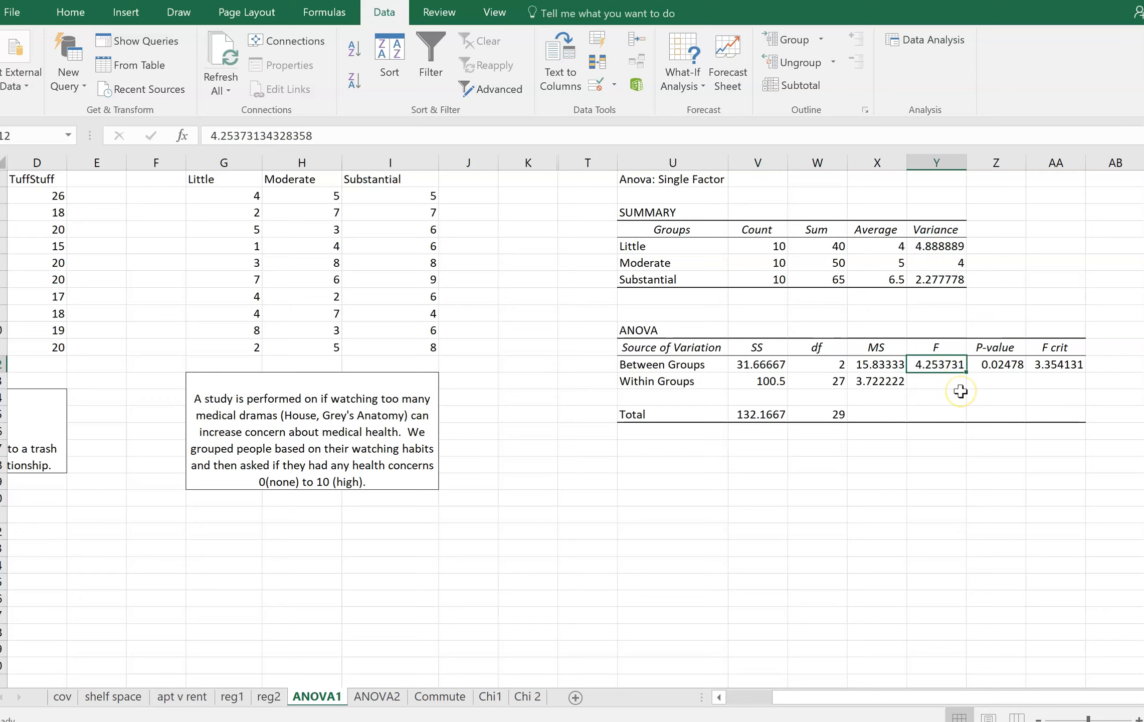
pyautogui.press('Right')
pyautogui.press('Right')
pyautogui.press('Left')
pyautogui.press('Left')
pyautogui.press('Right')
pyautogui.press('Right')
pyautogui.press('Left')
pyautogui.press('Left')
pyautogui.click(948, 258)
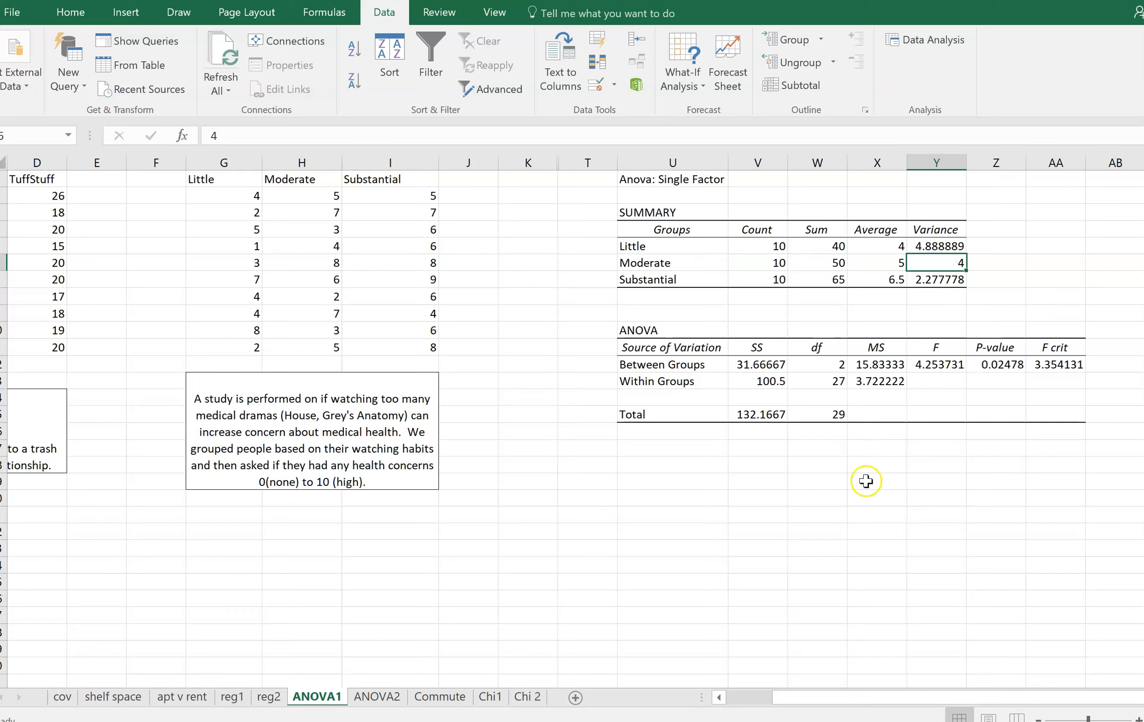
# Fill the F, P-value and F crit cells of the Between Groups row with green
pyautogui.click(936, 361)
pyautogui.moveTo(936, 362); pyautogui.dragTo(1035, 363)
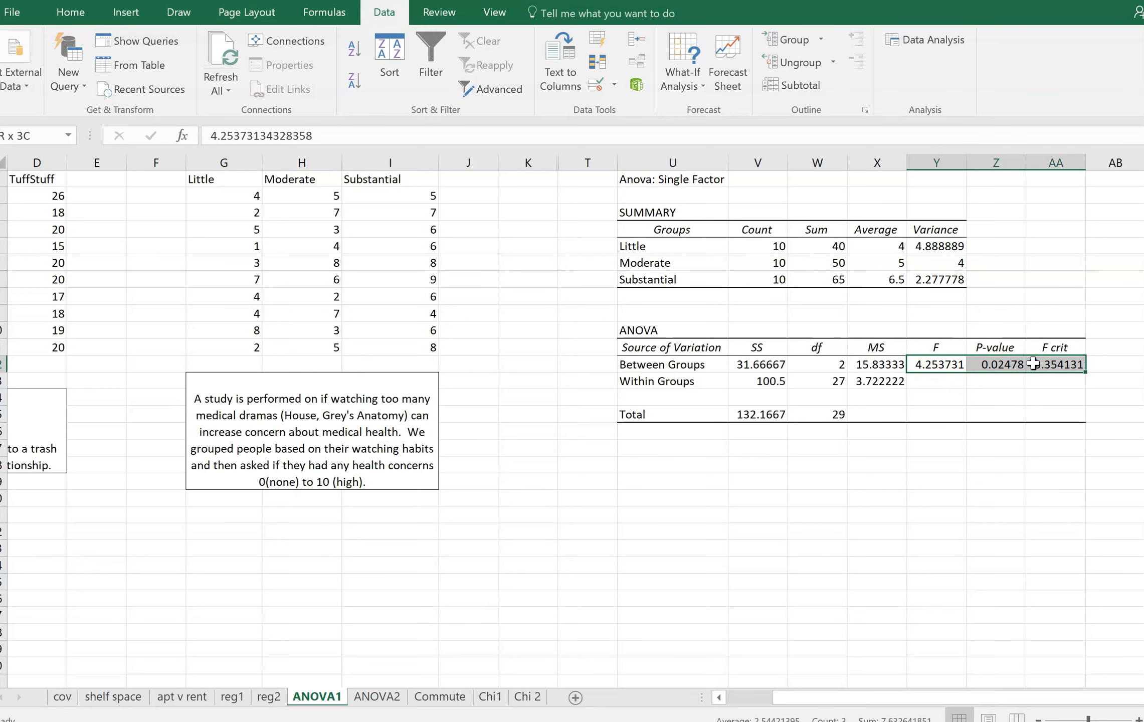
pyautogui.click(70, 12)
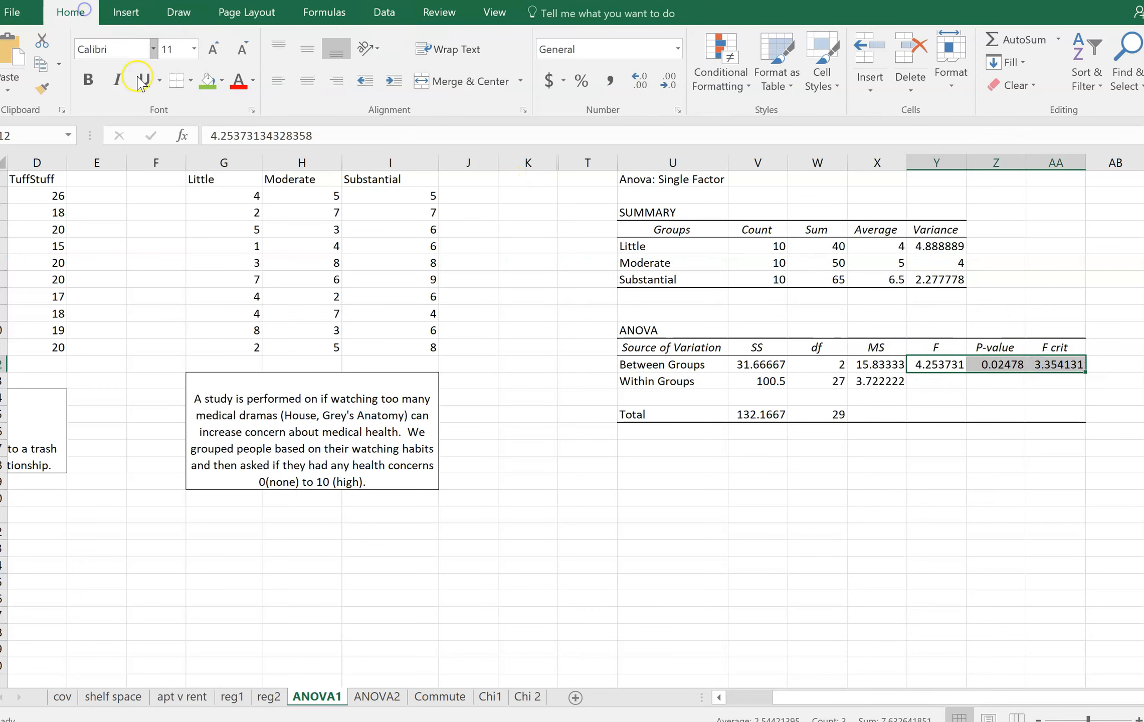
pyautogui.click(207, 80)
pyautogui.click(959, 463)
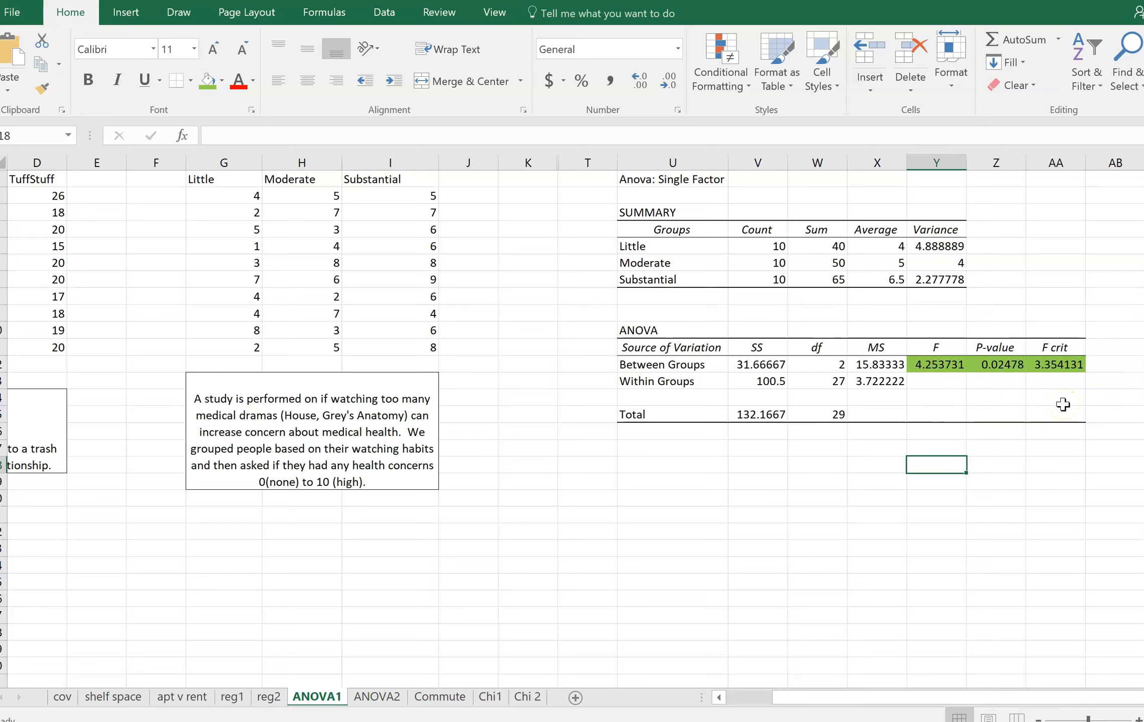
# Switch to OneNote, write a double-underlined CR heading below the alpha levels, and sketch a right-skewed F curve on a baseline under it
pyautogui.click(1000, 365)
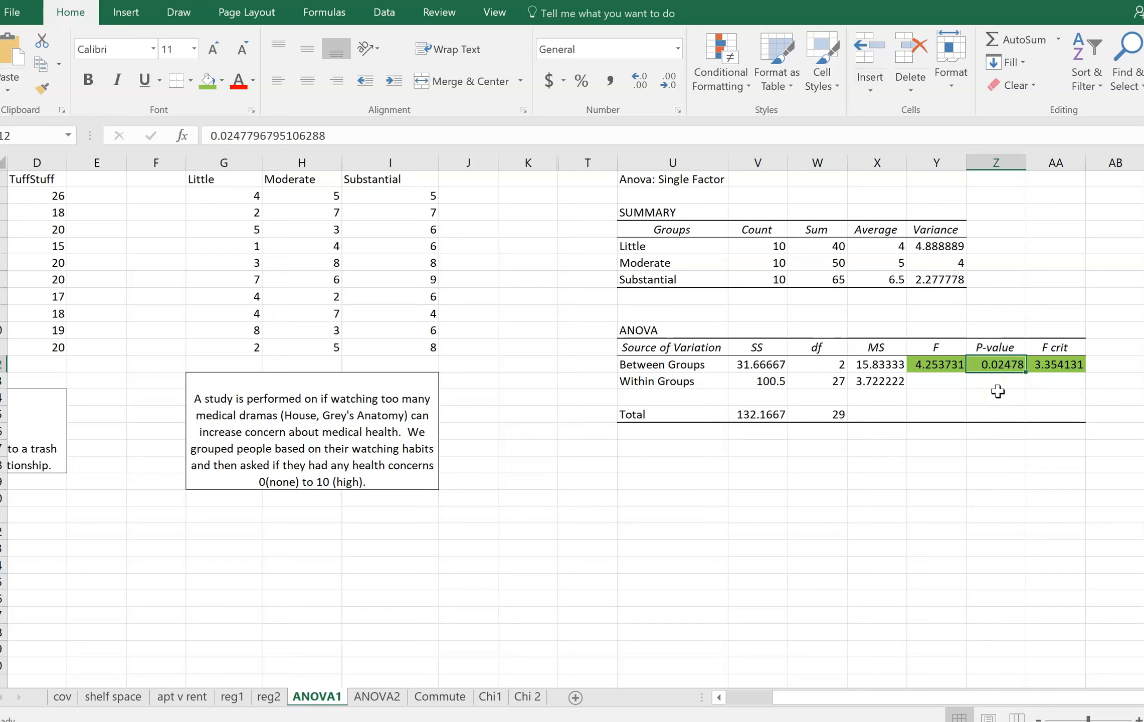
pyautogui.click(927, 720)
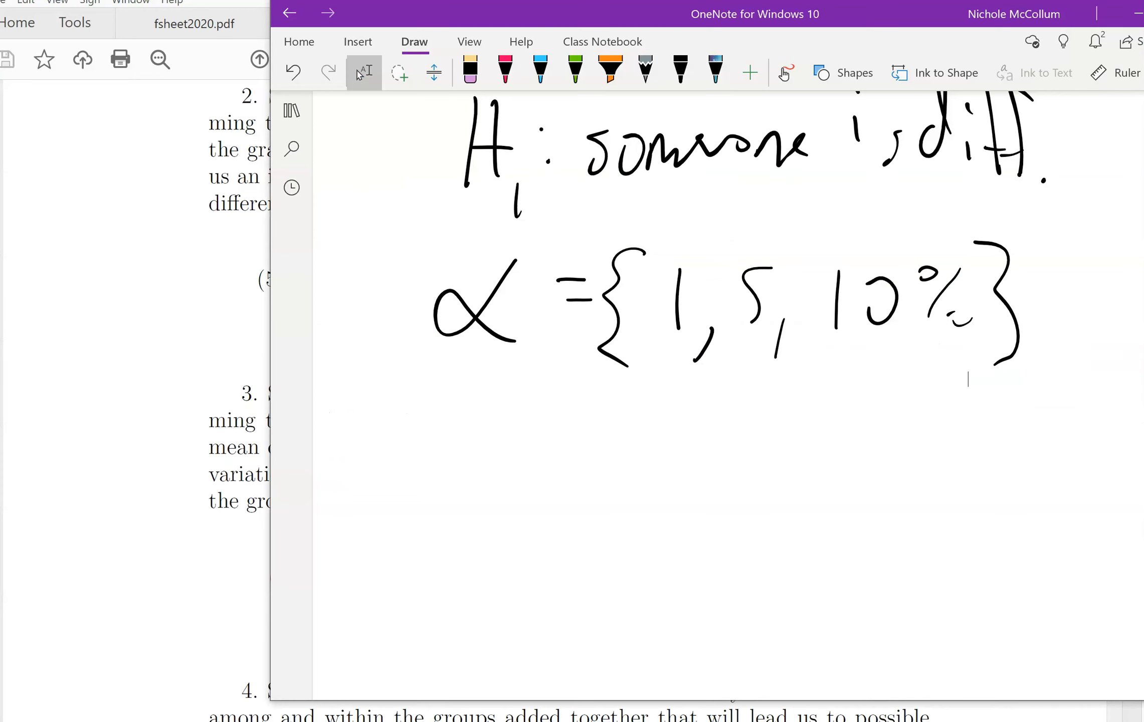
pyautogui.scroll(-5, 786, 447)
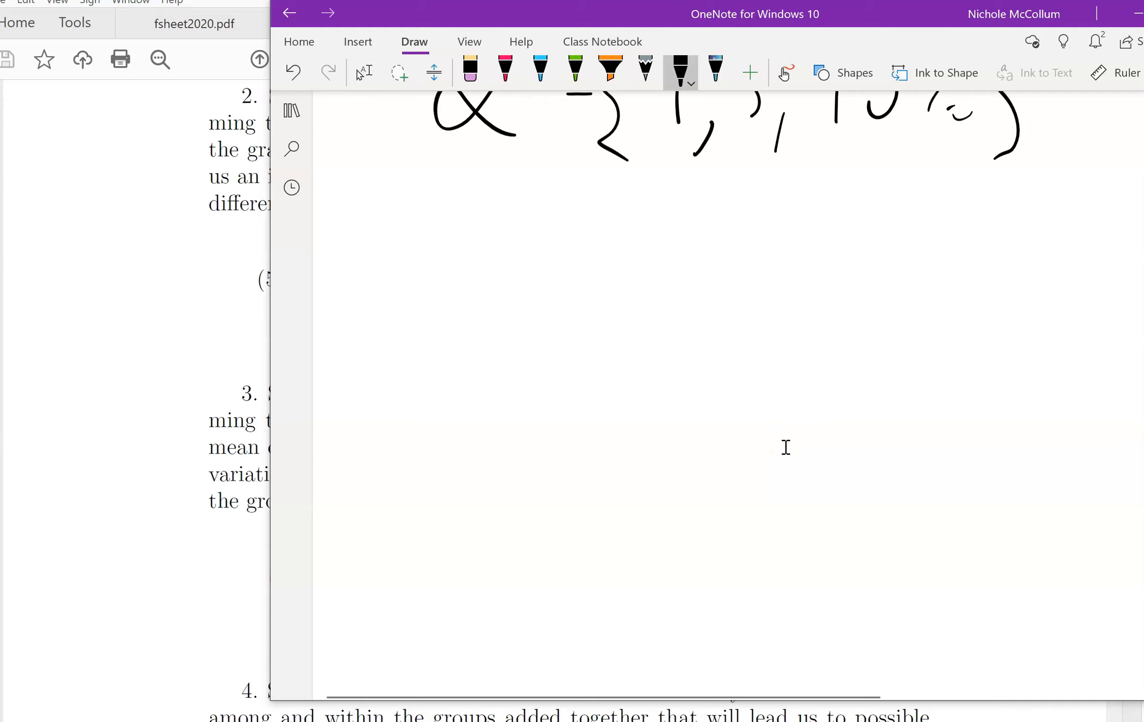
pyautogui.scroll(-4, 786, 448)
pyautogui.moveTo(451, 237)
pyautogui.mouseDown()
pyautogui.moveTo(403, 268)
pyautogui.moveTo(434, 279)
pyautogui.mouseUp()
pyautogui.moveTo(478, 231); pyautogui.dragTo(521, 267)
pyautogui.moveTo(544, 279)
pyautogui.mouseDown()
pyautogui.moveTo(439, 298)
pyautogui.moveTo(536, 308)
pyautogui.mouseUp()
pyautogui.scroll(-4, 785, 448)
pyautogui.moveTo(1103, 448)
pyautogui.mouseDown()
pyautogui.moveTo(875, 424)
pyautogui.moveTo(344, 441)
pyautogui.moveTo(382, 416)
pyautogui.moveTo(521, 237)
pyautogui.moveTo(686, 360)
pyautogui.moveTo(1092, 417)
pyautogui.mouseUp()
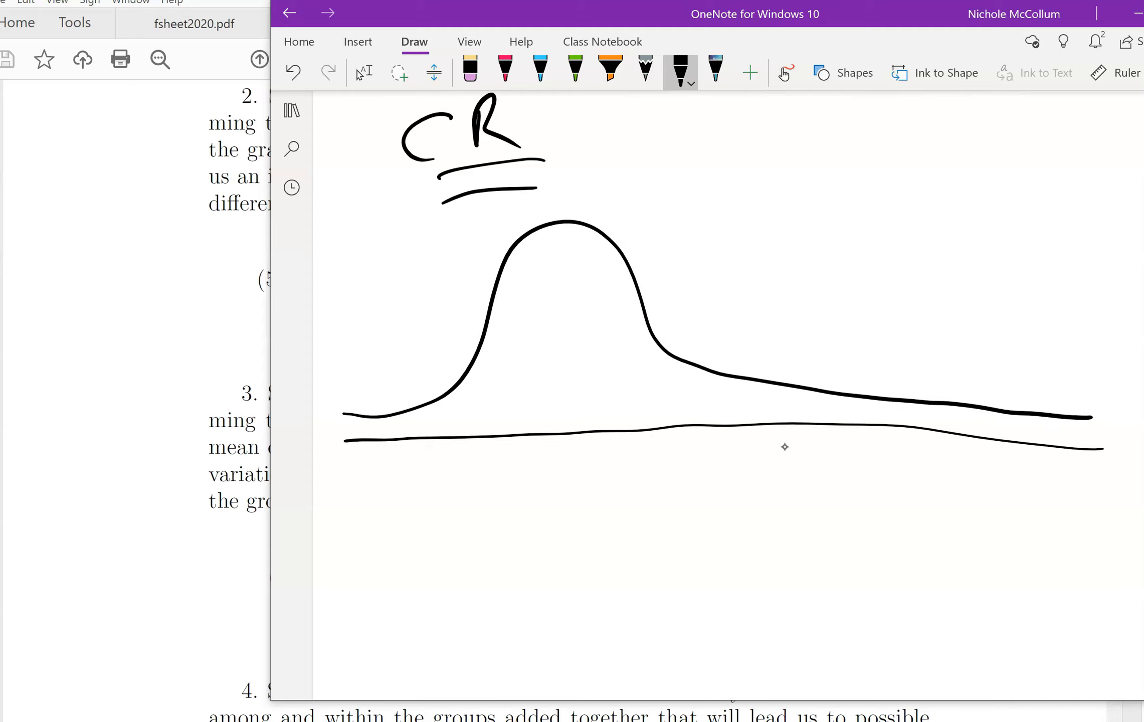
# Check the F crit value in Excel, then mark it in OneNote with a vertical line through the curve's tail labelled 3.35
pyautogui.click(360, 74)
pyautogui.hotkey('alt', 'Tab')
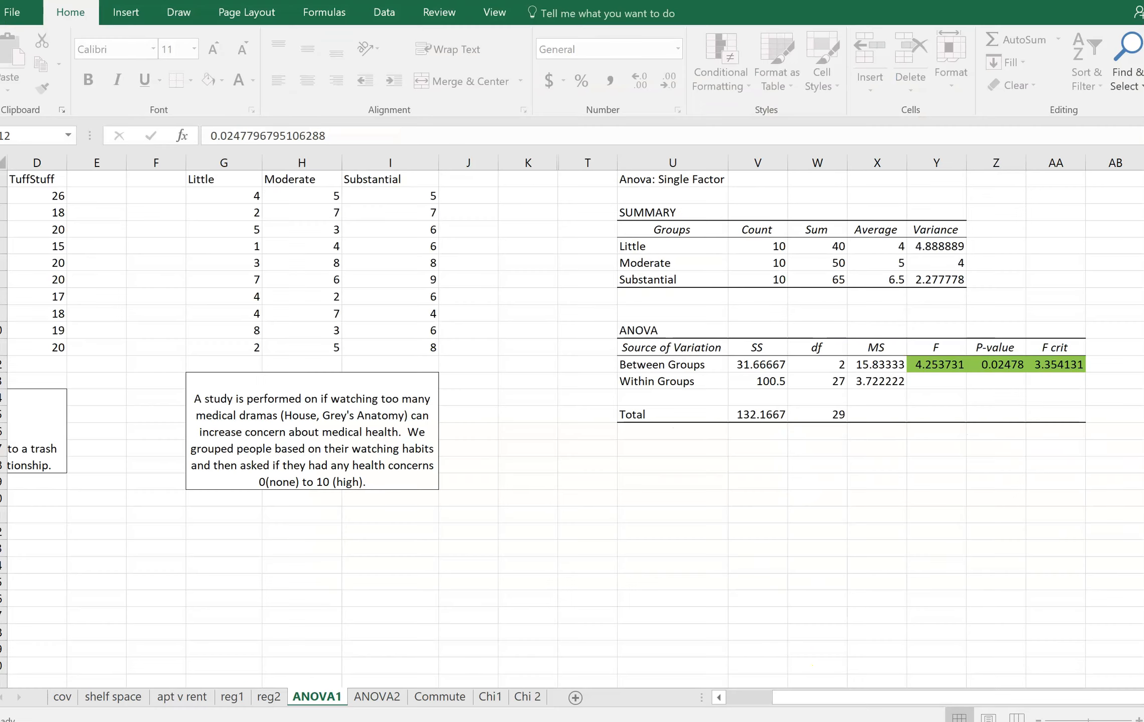
pyautogui.hotkey('alt', 'Tab')
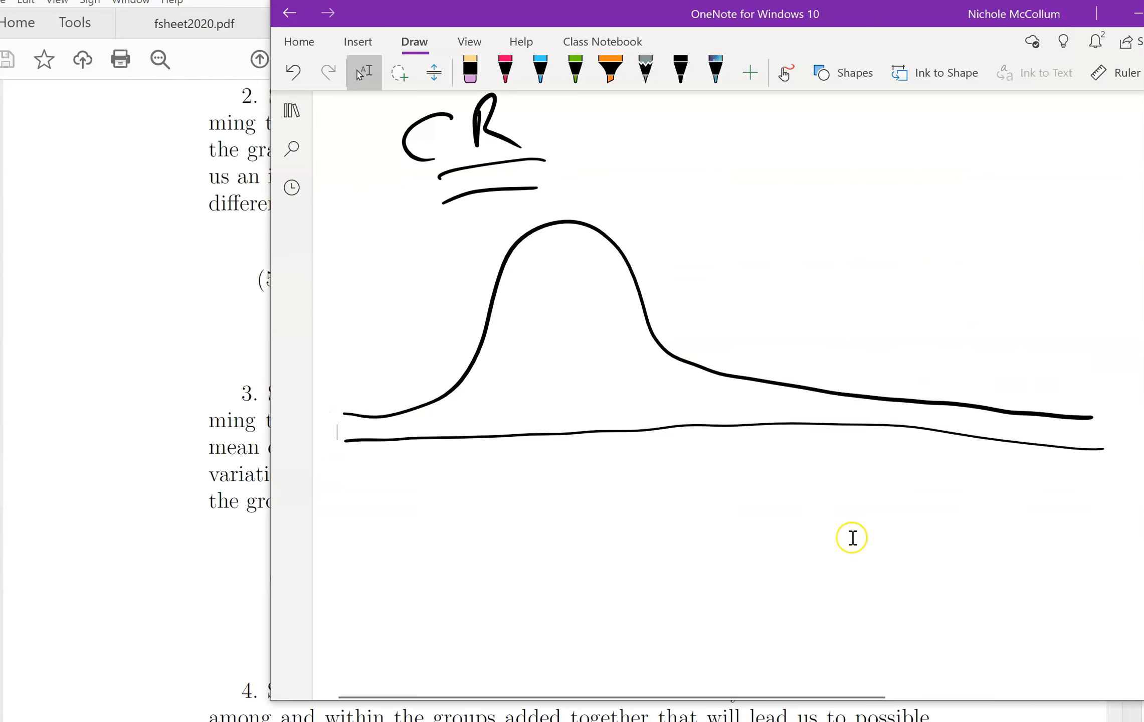
pyautogui.moveTo(776, 290); pyautogui.dragTo(770, 453)
pyautogui.moveTo(698, 495); pyautogui.dragTo(703, 558)
pyautogui.click(741, 540)
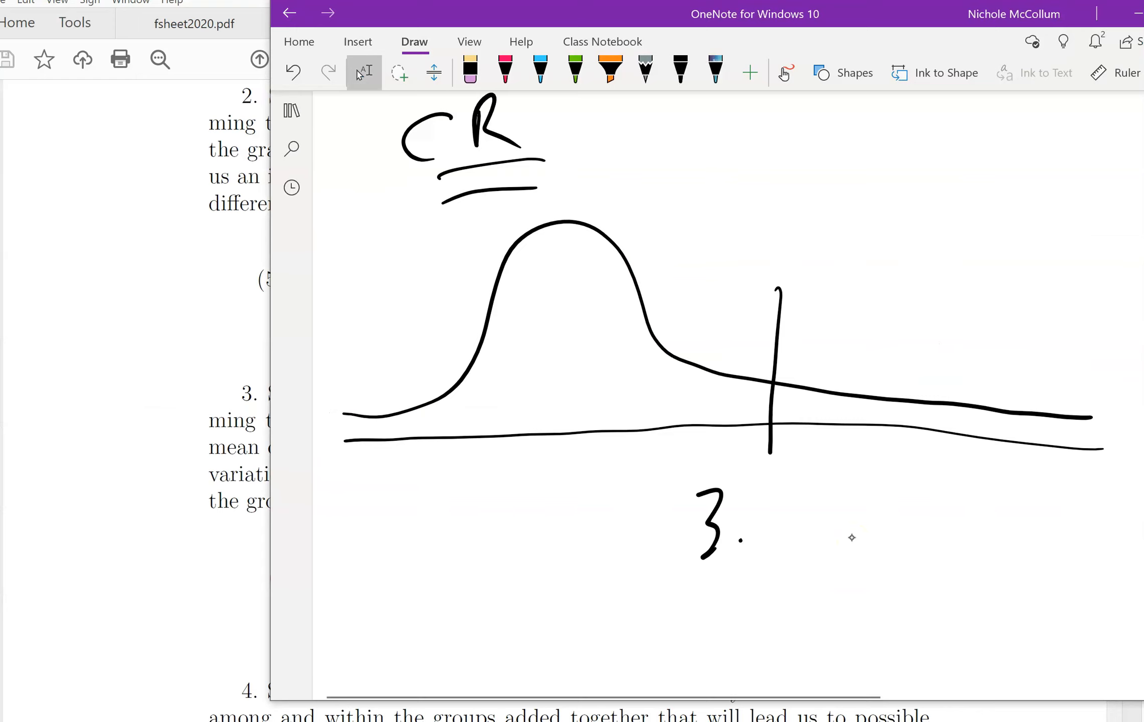
pyautogui.moveTo(755, 503); pyautogui.dragTo(759, 551)
pyautogui.moveTo(813, 485); pyautogui.dragTo(791, 520)
# Hatch the rejection region under the curve's tail beyond the 3.35 line with four slanted strokes
pyautogui.moveTo(798, 365); pyautogui.dragTo(825, 430)
pyautogui.moveTo(828, 366); pyautogui.dragTo(867, 423)
pyautogui.moveTo(874, 368); pyautogui.dragTo(917, 436)
pyautogui.moveTo(932, 375); pyautogui.dragTo(973, 445)
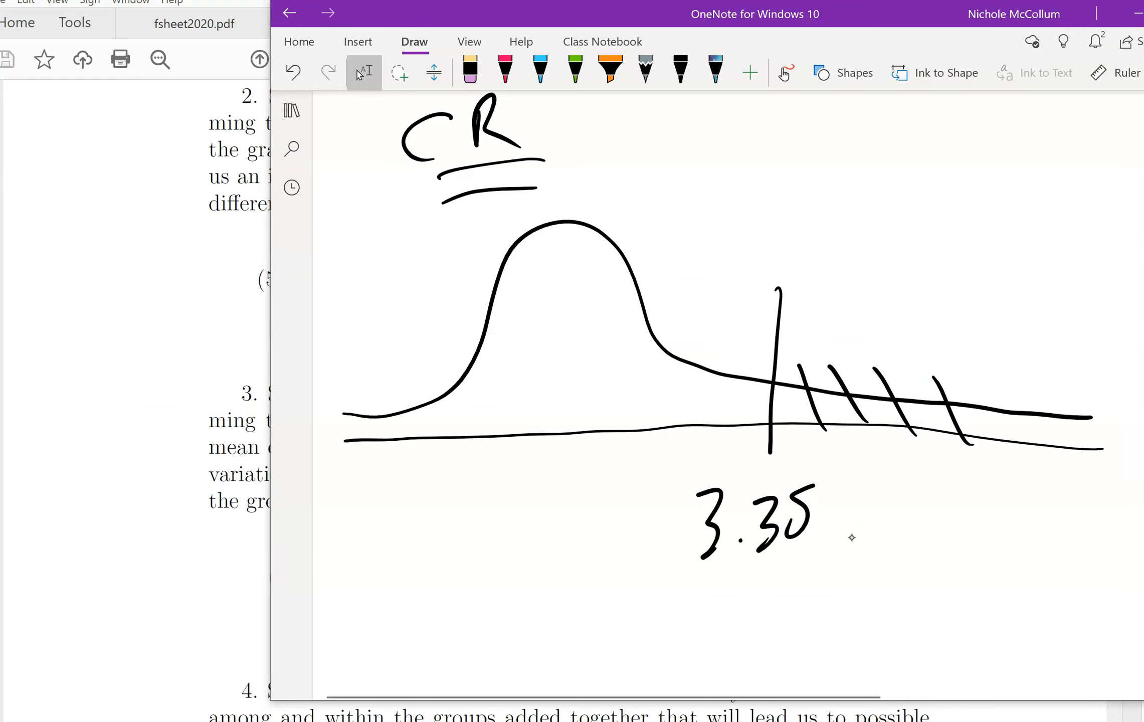
# Add two more hatch strokes at the far end of the tail and write α = 5% above the hatched region
pyautogui.moveTo(983, 386); pyautogui.dragTo(1028, 451)
pyautogui.moveTo(1024, 382); pyautogui.dragTo(1078, 464)
pyautogui.moveTo(884, 291)
pyautogui.mouseDown()
pyautogui.moveTo(941, 264)
pyautogui.moveTo(949, 316)
pyautogui.mouseUp()
pyautogui.moveTo(965, 272)
pyautogui.mouseDown()
pyautogui.moveTo(989, 268)
pyautogui.moveTo(991, 282)
pyautogui.mouseUp()
pyautogui.moveTo(1022, 245); pyautogui.dragTo(1016, 305)
pyautogui.moveTo(1044, 243); pyautogui.dragTo(1050, 303)
pyautogui.moveTo(1063, 288)
pyautogui.mouseDown()
pyautogui.moveTo(1077, 285)
pyautogui.moveTo(1070, 314)
pyautogui.mouseUp()
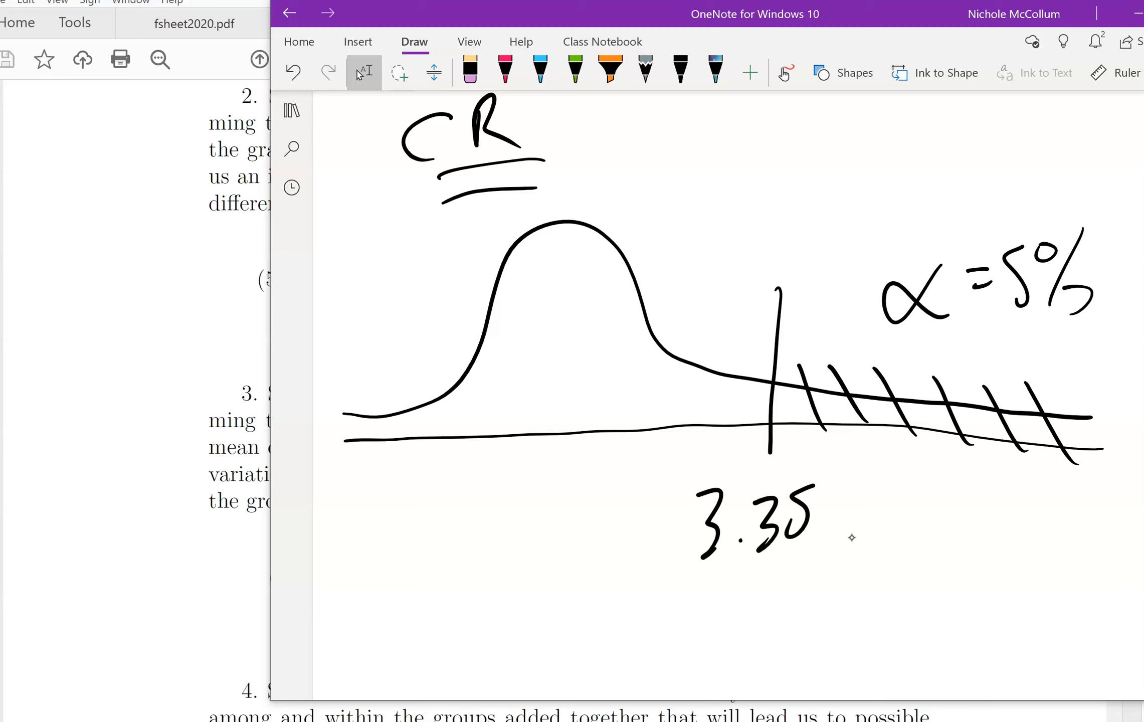
# Draw a red arrow down from the hatched tail and label it "reject H0" in red
pyautogui.scroll(-3, 852, 537)
pyautogui.click(505, 72)
pyautogui.moveTo(927, 289); pyautogui.dragTo(984, 413)
pyautogui.moveTo(999, 361); pyautogui.dragTo(965, 394)
pyautogui.moveTo(990, 436); pyautogui.dragTo(981, 479)
pyautogui.moveTo(1000, 454)
pyautogui.mouseDown()
pyautogui.moveTo(1026, 441)
pyautogui.moveTo(1049, 465)
pyautogui.mouseUp()
pyautogui.click(1044, 429)
pyautogui.moveTo(1036, 454)
pyautogui.mouseDown()
pyautogui.moveTo(1043, 504)
pyautogui.moveTo(1073, 448)
pyautogui.moveTo(1083, 463)
pyautogui.mouseUp()
pyautogui.moveTo(1092, 365); pyautogui.dragTo(1100, 446)
pyautogui.moveTo(1083, 435); pyautogui.dragTo(1125, 424)
pyautogui.moveTo(1064, 494)
pyautogui.mouseDown()
pyautogui.moveTo(1076, 555)
pyautogui.moveTo(1091, 542)
pyautogui.mouseUp()
pyautogui.moveTo(1075, 524); pyautogui.dragTo(1085, 517)
pyautogui.moveTo(1104, 544); pyautogui.dragTo(1122, 538)
# Write "DNR H0" in light blue under the hump of the F curve
pyautogui.click(540, 73)
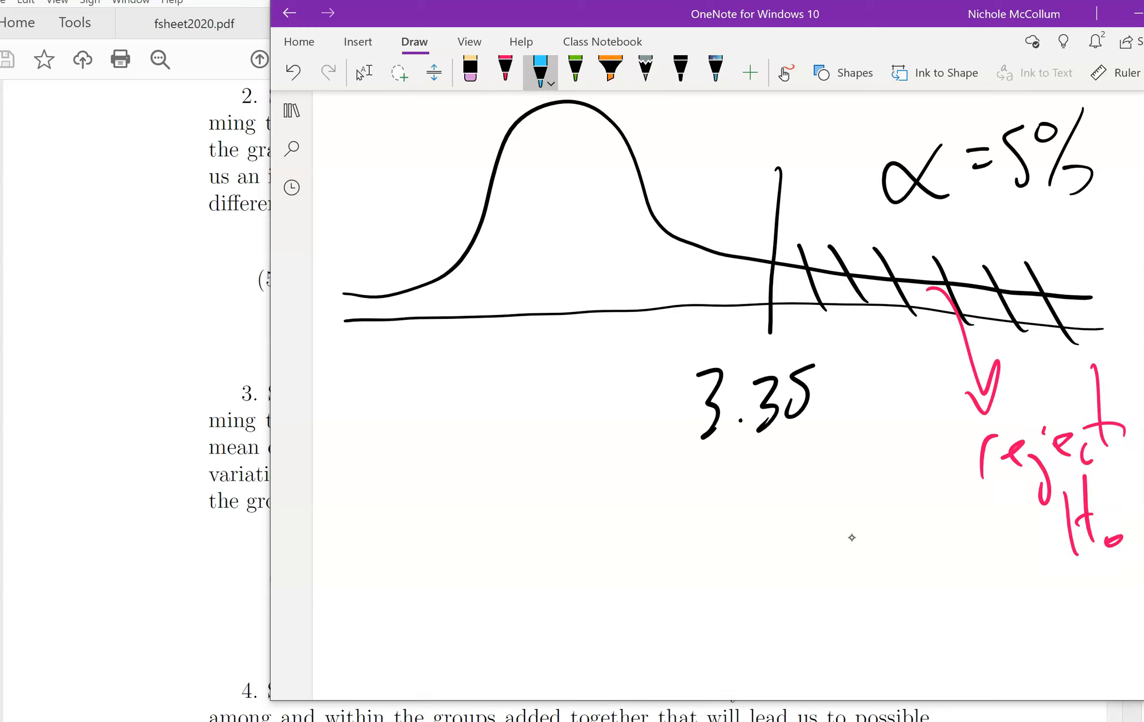
pyautogui.moveTo(501, 172); pyautogui.dragTo(515, 227)
pyautogui.moveTo(503, 174)
pyautogui.mouseDown()
pyautogui.moveTo(523, 219)
pyautogui.moveTo(619, 131)
pyautogui.moveTo(647, 173)
pyautogui.mouseUp()
pyautogui.moveTo(535, 270); pyautogui.dragTo(546, 317)
pyautogui.moveTo(552, 249)
pyautogui.mouseDown()
pyautogui.moveTo(574, 301)
pyautogui.moveTo(576, 281)
pyautogui.mouseUp()
pyautogui.moveTo(591, 296); pyautogui.dragTo(613, 289)
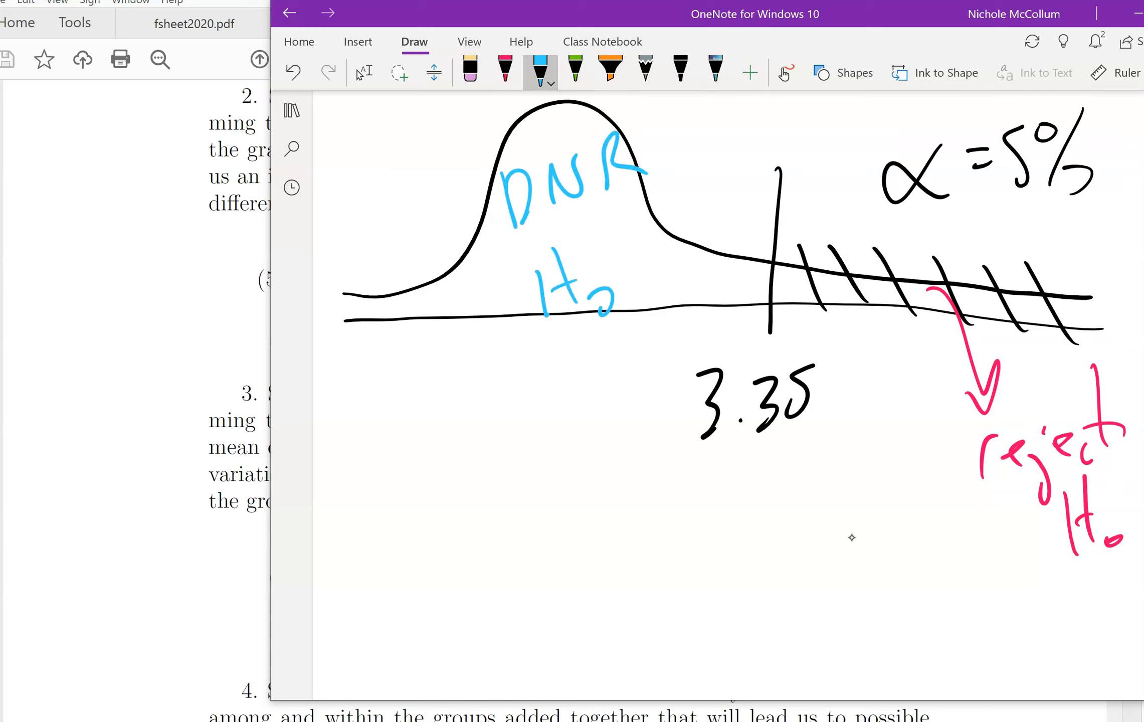
# Write "F stat =" in black below the curve, with stat as a subscript
pyautogui.click(680, 72)
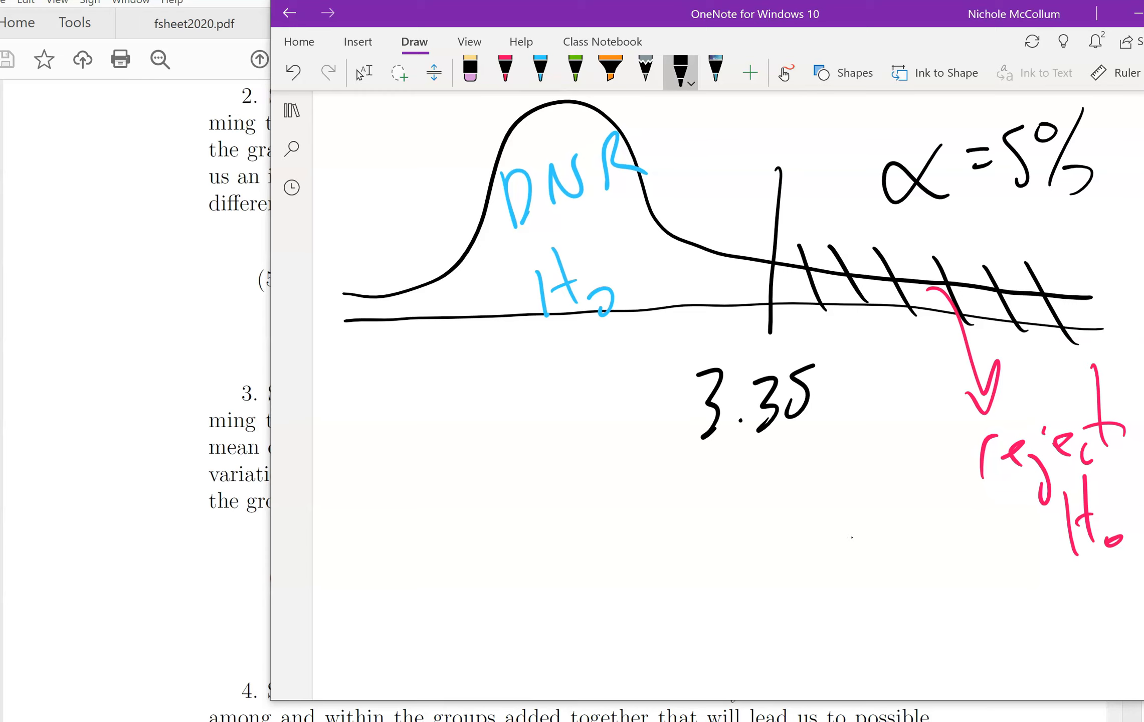
pyautogui.scroll(-2, 851, 537)
pyautogui.moveTo(368, 432)
pyautogui.mouseDown()
pyautogui.moveTo(370, 501)
pyautogui.moveTo(412, 432)
pyautogui.mouseUp()
pyautogui.moveTo(371, 484); pyautogui.dragTo(385, 479)
pyautogui.moveTo(399, 499)
pyautogui.mouseDown()
pyautogui.moveTo(424, 489)
pyautogui.moveTo(417, 501)
pyautogui.mouseUp()
pyautogui.moveTo(435, 446)
pyautogui.mouseDown()
pyautogui.moveTo(435, 526)
pyautogui.moveTo(453, 479)
pyautogui.mouseUp()
pyautogui.moveTo(464, 511)
pyautogui.mouseDown()
pyautogui.moveTo(466, 525)
pyautogui.moveTo(479, 521)
pyautogui.mouseUp()
pyautogui.moveTo(485, 457); pyautogui.dragTo(484, 526)
pyautogui.moveTo(482, 499)
pyautogui.mouseDown()
pyautogui.moveTo(503, 497)
pyautogui.moveTo(478, 494)
pyautogui.mouseUp()
pyautogui.moveTo(538, 461)
pyautogui.mouseDown()
pyautogui.moveTo(570, 455)
pyautogui.moveTo(571, 475)
pyautogui.mouseUp()
pyautogui.click(360, 74)
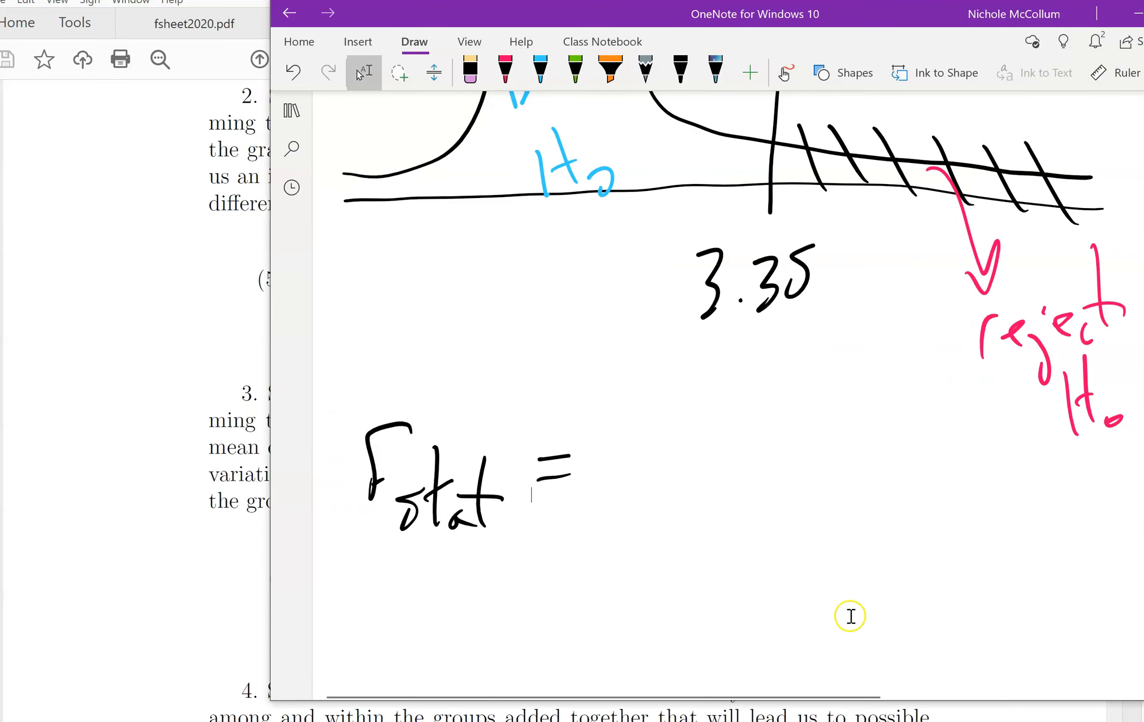
# Complete the F stat equation with the value 4.25
pyautogui.moveTo(604, 433); pyautogui.dragTo(621, 461)
pyautogui.moveTo(638, 419); pyautogui.dragTo(620, 510)
pyautogui.click(639, 504)
pyautogui.click(663, 456)
pyautogui.moveTo(663, 457); pyautogui.dragTo(699, 500)
pyautogui.moveTo(734, 438); pyautogui.dragTo(714, 500)
pyautogui.click(641, 506)
# Underline 4.25 in green, run a curved green line to the hatched tail, and mark its position there with vertical strokes
pyautogui.scroll(3, 849, 615)
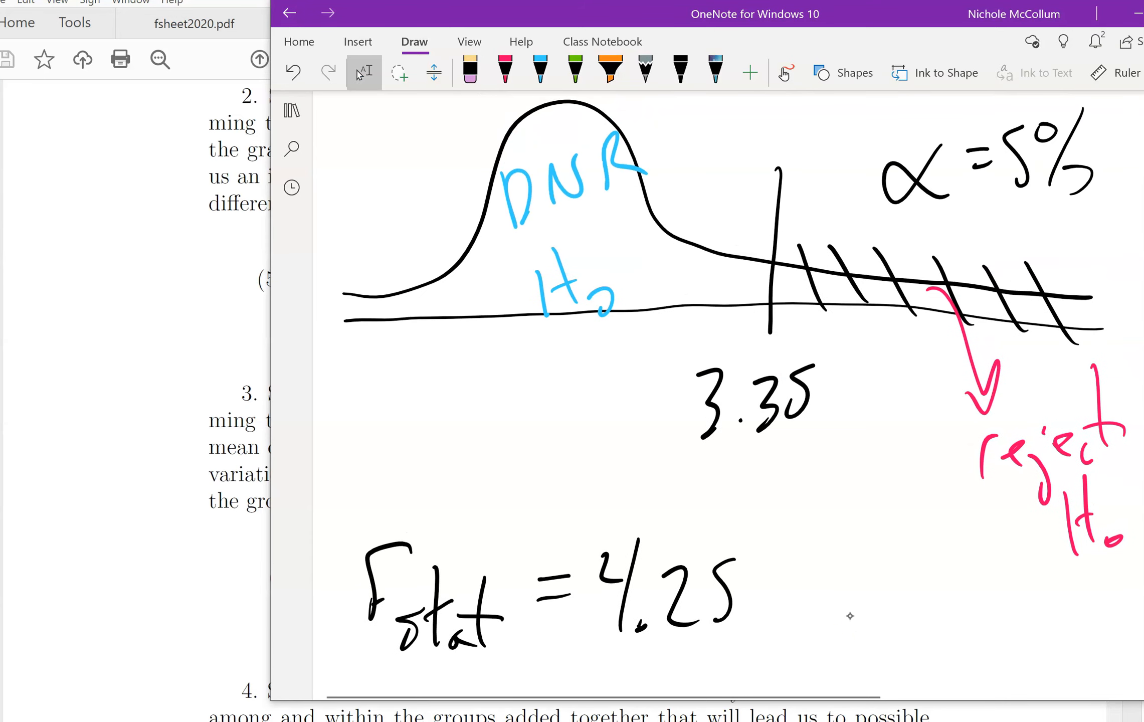
pyautogui.click(575, 70)
pyautogui.moveTo(742, 646); pyautogui.dragTo(583, 654)
pyautogui.moveTo(783, 603)
pyautogui.mouseDown()
pyautogui.moveTo(968, 313)
pyautogui.moveTo(972, 250)
pyautogui.mouseUp()
pyautogui.moveTo(964, 258); pyautogui.dragTo(970, 343)
pyautogui.moveTo(963, 250); pyautogui.dragTo(963, 313)
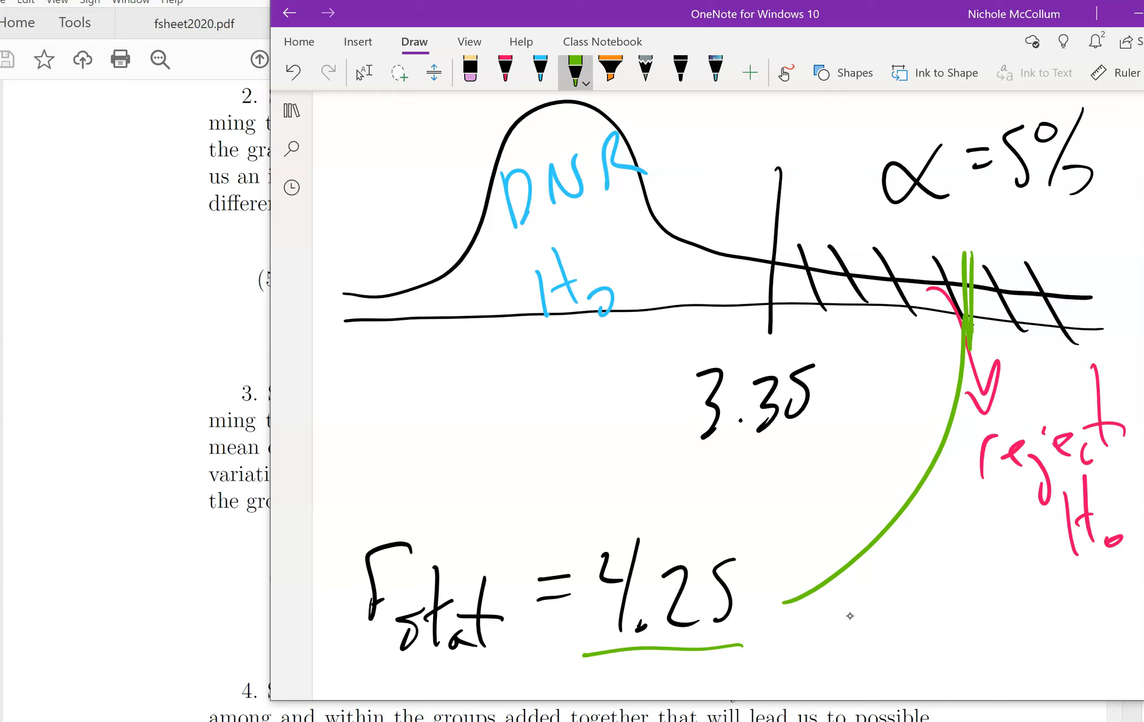
pyautogui.scroll(-10, 850, 615)
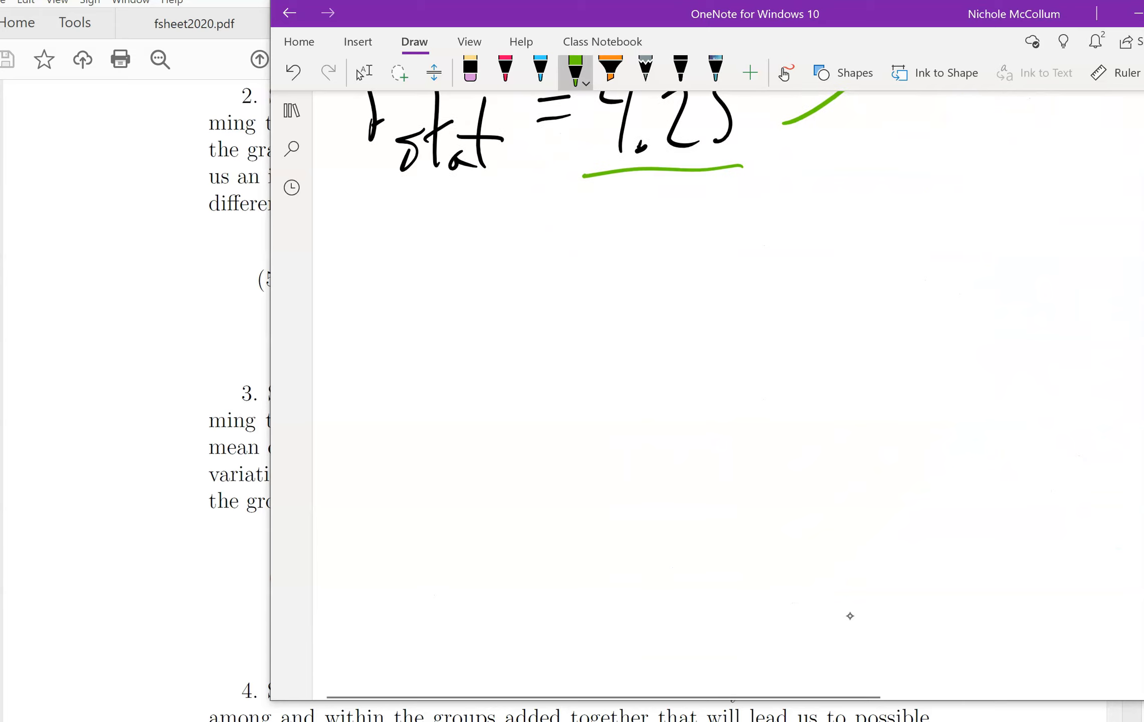
pyautogui.moveTo(1080, 530); pyautogui.dragTo(958, 531)
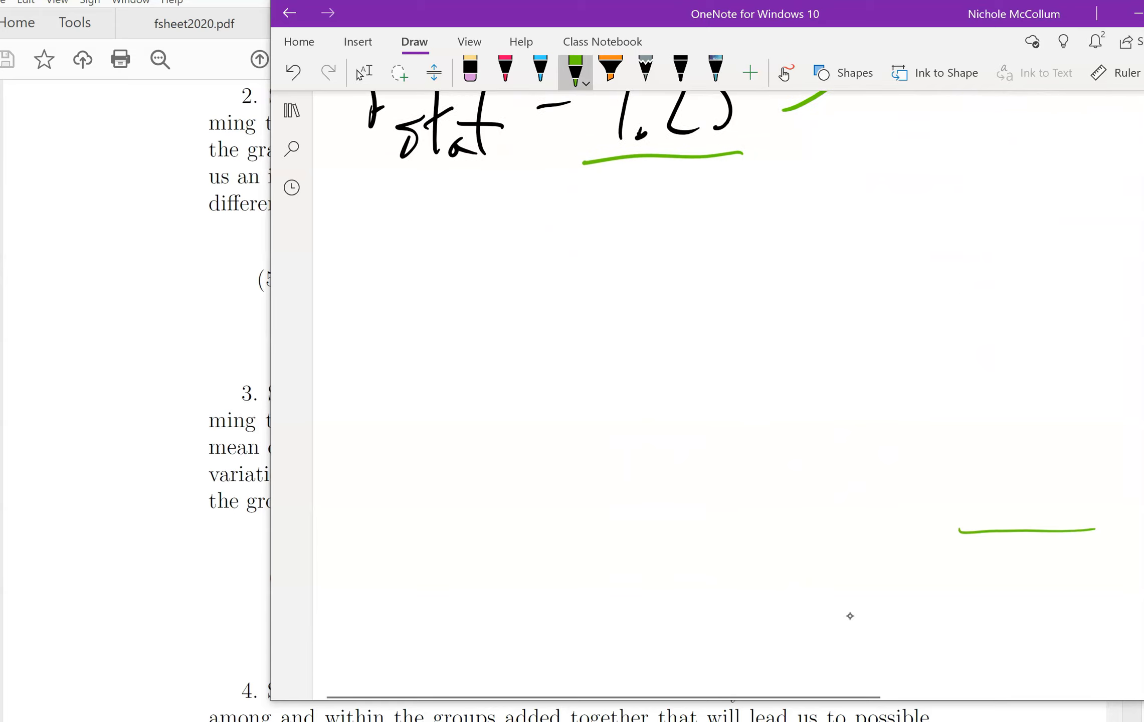
pyautogui.click(470, 72)
pyautogui.click(1028, 531)
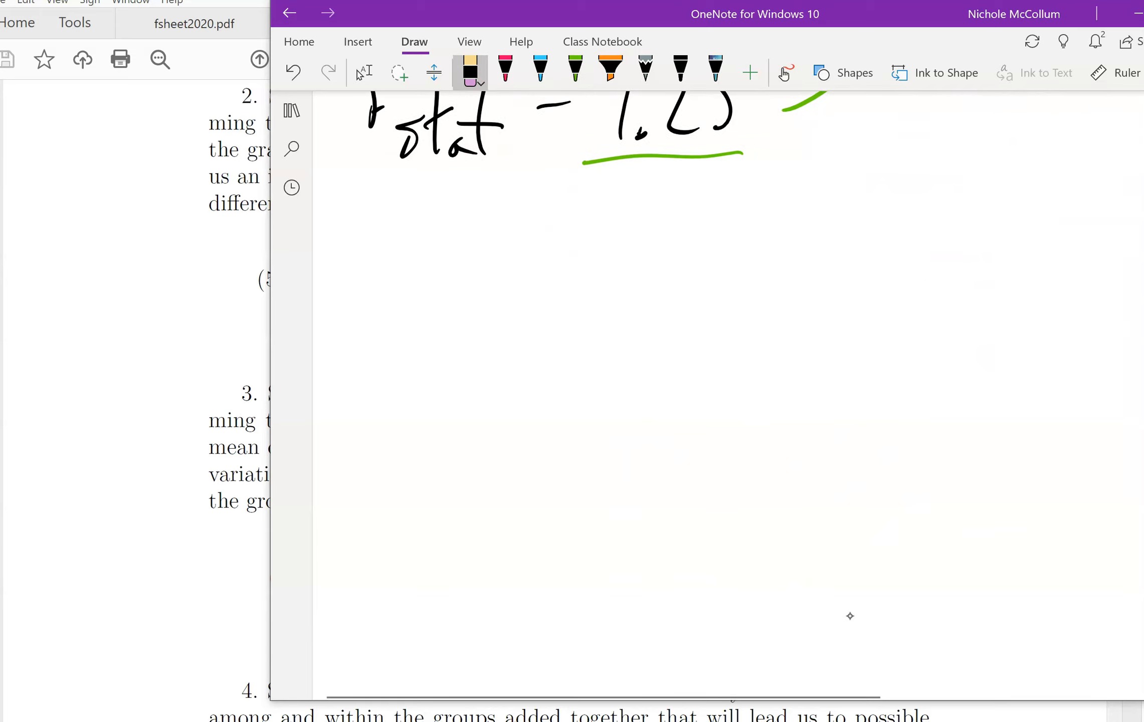
# Sketch a second right-skewed F curve on a baseline in black below the F stat equation
pyautogui.click(680, 72)
pyautogui.moveTo(1066, 505)
pyautogui.mouseDown()
pyautogui.moveTo(350, 513)
pyautogui.moveTo(486, 303)
pyautogui.moveTo(637, 403)
pyautogui.moveTo(876, 475)
pyautogui.moveTo(1041, 487)
pyautogui.mouseUp()
pyautogui.scroll(5, 850, 615)
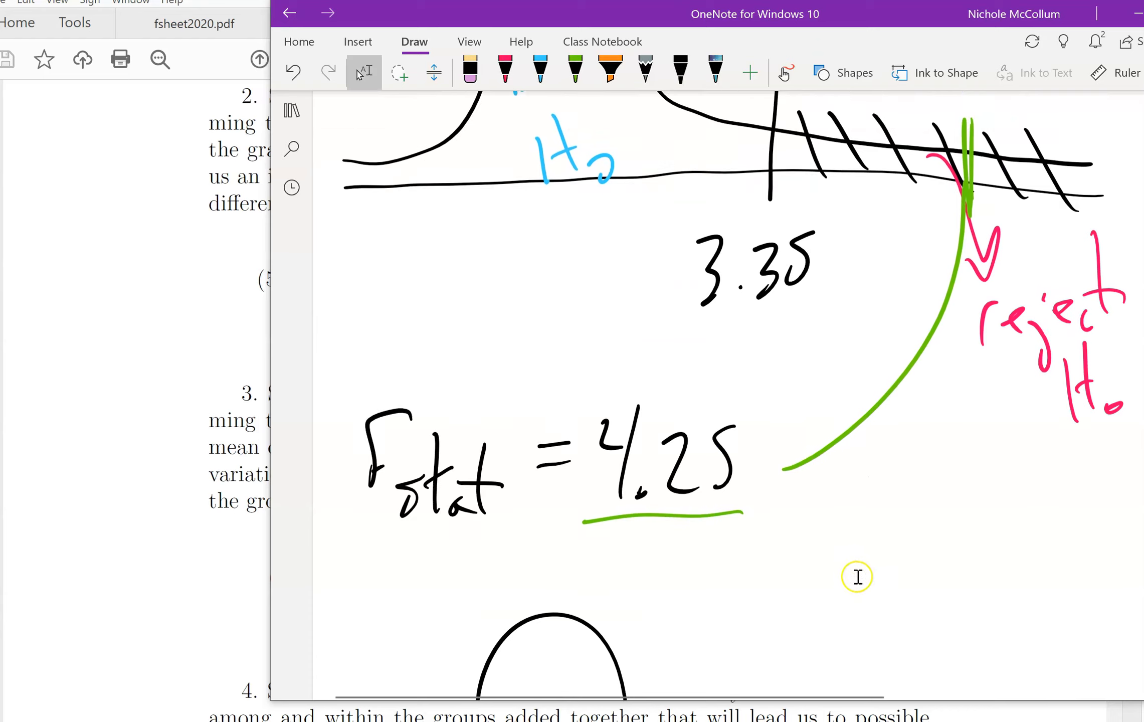
pyautogui.scroll(-5, 827, 421)
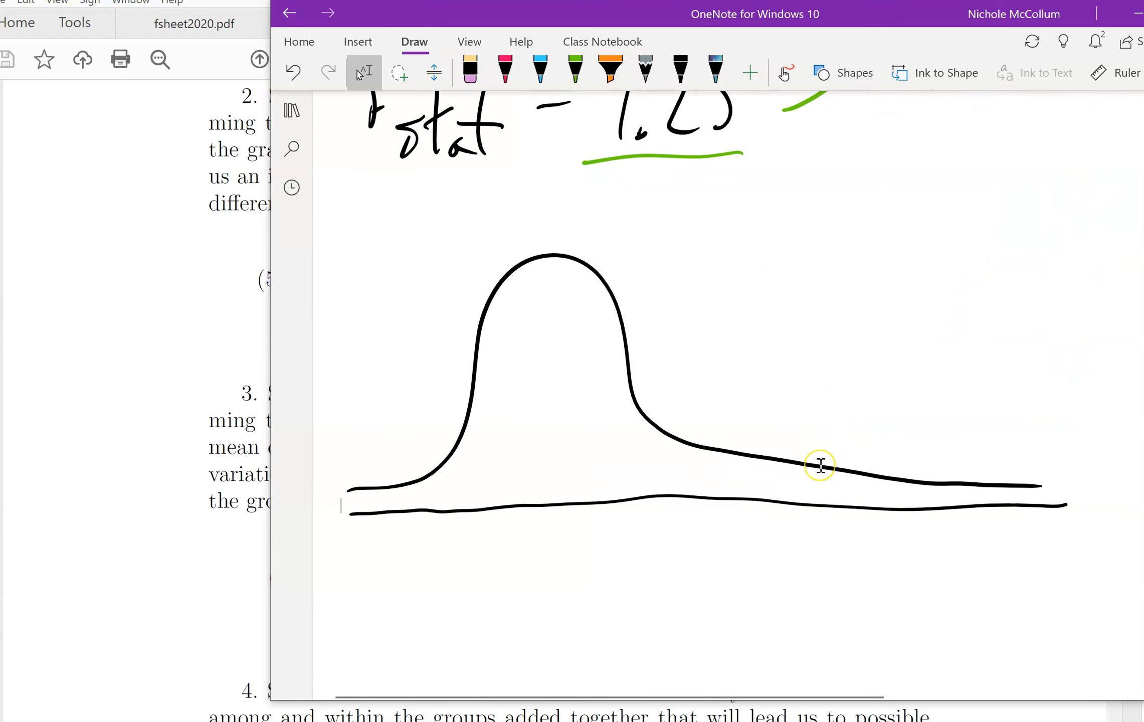
# Draw a green arrow from 4.25 toward the second curve's tail and mark the tail with a thick green vertical line
pyautogui.scroll(2, 820, 465)
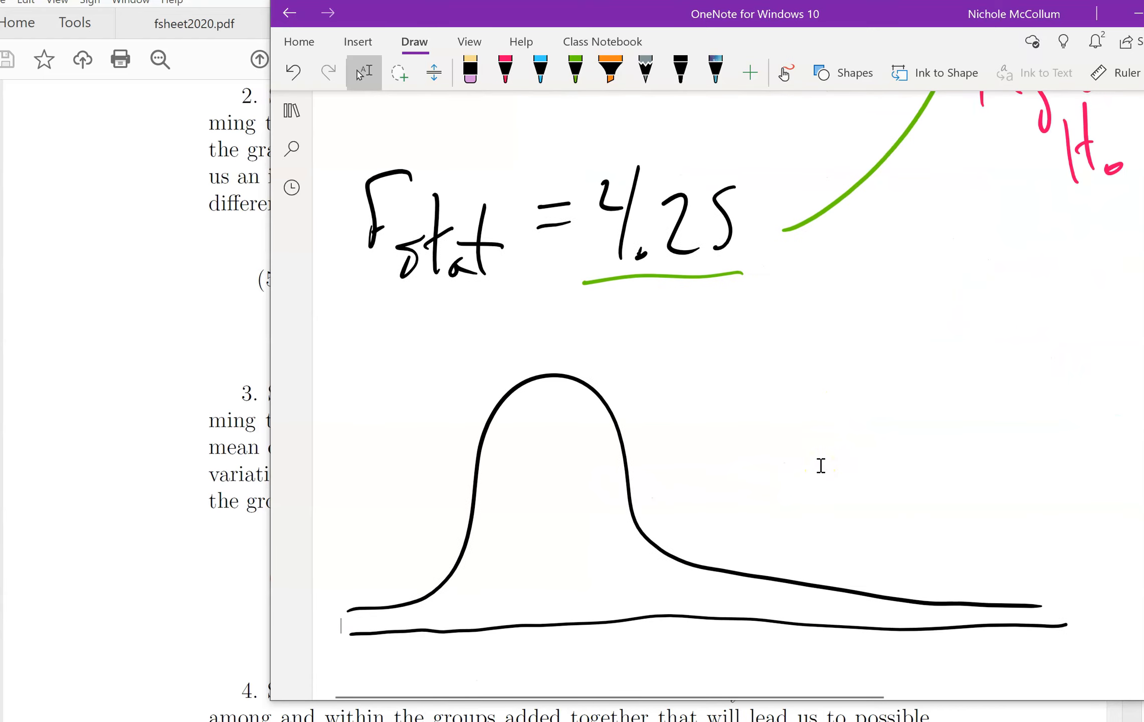
pyautogui.click(575, 72)
pyautogui.moveTo(699, 298)
pyautogui.mouseDown()
pyautogui.moveTo(792, 470)
pyautogui.moveTo(805, 444)
pyautogui.mouseUp()
pyautogui.moveTo(812, 531)
pyautogui.mouseDown()
pyautogui.moveTo(808, 652)
pyautogui.moveTo(812, 529)
pyautogui.mouseUp()
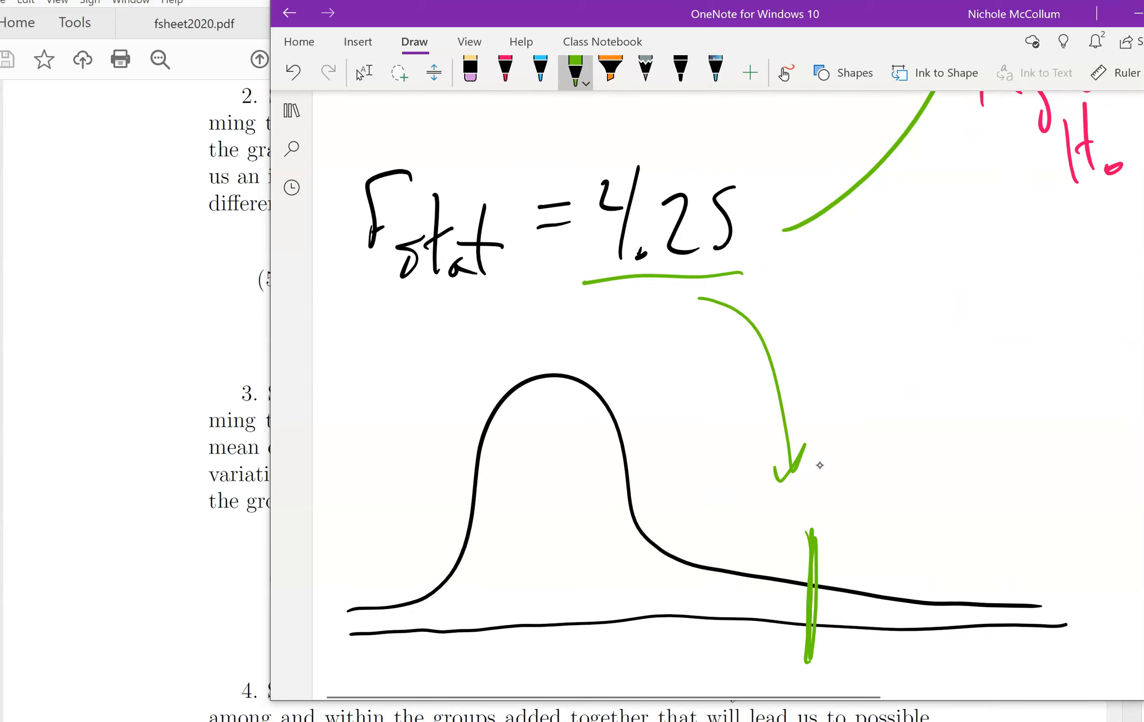
# Hatch the area under the second curve's tail beyond the green line with slanted red strokes
pyautogui.click(362, 72)
pyautogui.scroll(-3, 819, 466)
pyautogui.click(505, 71)
pyautogui.moveTo(828, 468); pyautogui.dragTo(854, 507)
pyautogui.moveTo(855, 470); pyautogui.dragTo(880, 501)
pyautogui.moveTo(880, 464); pyautogui.dragTo(917, 513)
pyautogui.moveTo(915, 460); pyautogui.dragTo(943, 503)
pyautogui.moveTo(955, 465)
pyautogui.mouseDown()
pyautogui.moveTo(982, 512)
pyautogui.moveTo(1010, 510)
pyautogui.mouseUp()
pyautogui.moveTo(1003, 451); pyautogui.dragTo(1031, 496)
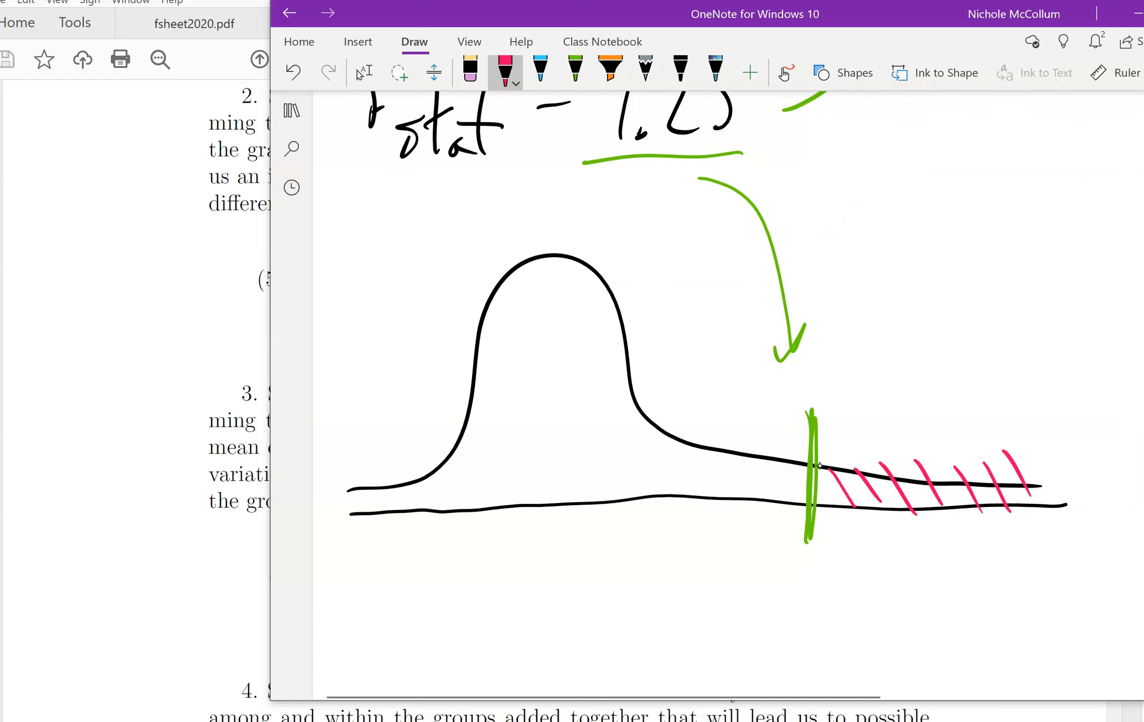
# Draw a curved red arrow from the hatched tail area and write "p value =" in red below it
pyautogui.click(362, 73)
pyautogui.scroll(-3, 819, 466)
pyautogui.moveTo(857, 404)
pyautogui.mouseDown()
pyautogui.moveTo(730, 521)
pyautogui.moveTo(502, 527)
pyautogui.mouseUp()
pyautogui.moveTo(537, 506); pyautogui.dragTo(534, 565)
pyautogui.moveTo(417, 601)
pyautogui.mouseDown()
pyautogui.moveTo(409, 643)
pyautogui.moveTo(420, 618)
pyautogui.moveTo(499, 598)
pyautogui.mouseUp()
pyautogui.moveTo(521, 587)
pyautogui.mouseDown()
pyautogui.moveTo(511, 609)
pyautogui.moveTo(546, 609)
pyautogui.mouseUp()
pyautogui.moveTo(555, 551); pyautogui.dragTo(558, 609)
pyautogui.moveTo(572, 576)
pyautogui.mouseDown()
pyautogui.moveTo(577, 607)
pyautogui.moveTo(633, 579)
pyautogui.moveTo(653, 609)
pyautogui.mouseUp()
pyautogui.moveTo(704, 570); pyautogui.dragTo(741, 568)
pyautogui.moveTo(712, 597); pyautogui.dragTo(744, 595)
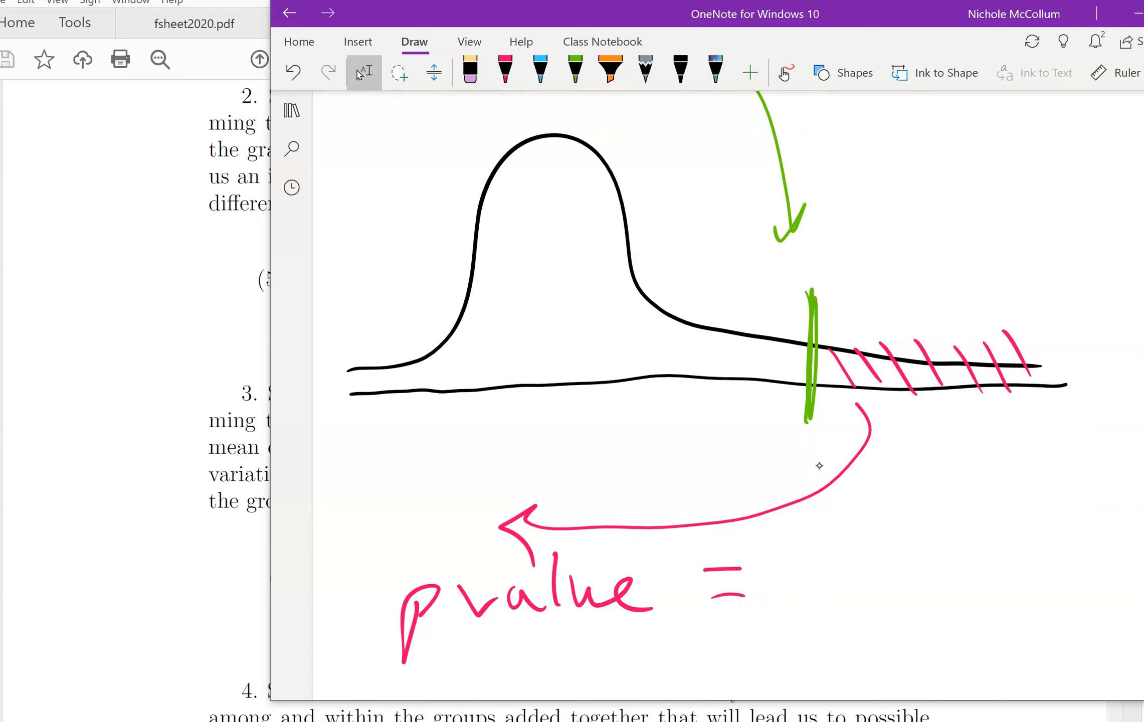
# Check the ANOVA P-value in Excel, then return to OneNote and complete the p value equation with .025 = 2.5%
pyautogui.click(878, 720)
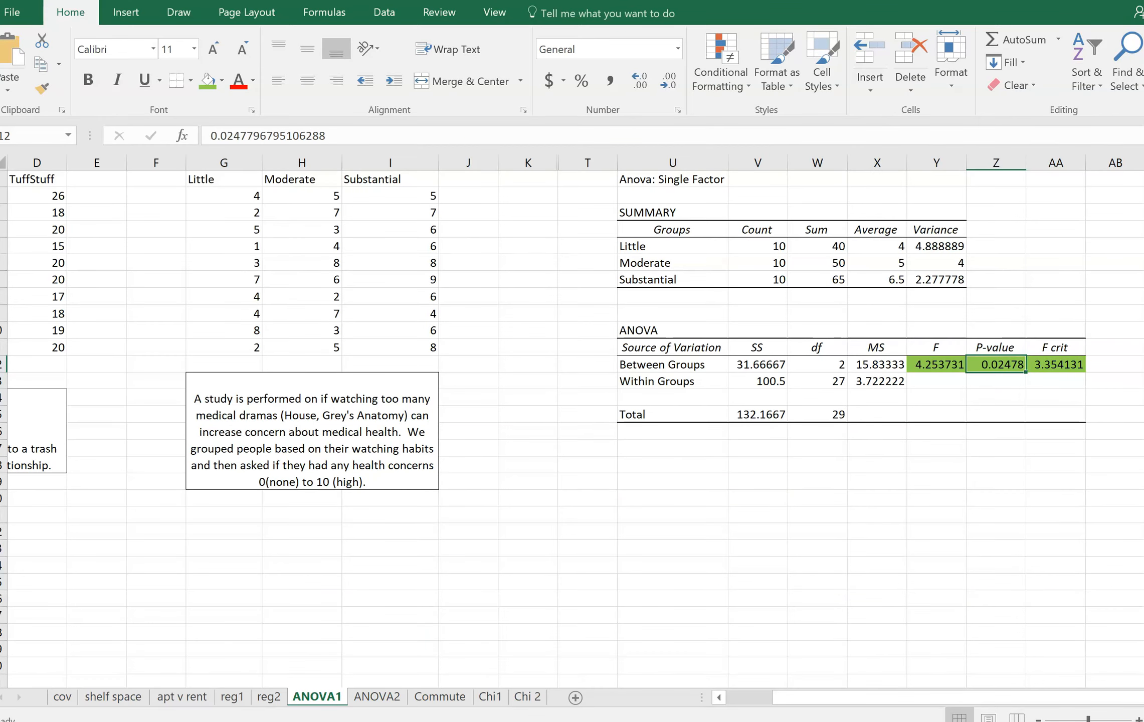
pyautogui.hotkey('alt', 'Tab')
pyautogui.moveTo(776, 609); pyautogui.dragTo(787, 611)
pyautogui.moveTo(835, 566); pyautogui.dragTo(868, 599)
pyautogui.moveTo(887, 564)
pyautogui.mouseDown()
pyautogui.moveTo(909, 561)
pyautogui.moveTo(886, 609)
pyautogui.mouseUp()
pyautogui.moveTo(934, 562)
pyautogui.mouseDown()
pyautogui.moveTo(958, 558)
pyautogui.moveTo(961, 580)
pyautogui.moveTo(1012, 610)
pyautogui.mouseUp()
pyautogui.click(990, 565)
pyautogui.click(1025, 599)
pyautogui.moveTo(1048, 556); pyautogui.dragTo(1064, 553)
pyautogui.moveTo(1051, 555)
pyautogui.mouseDown()
pyautogui.moveTo(1044, 602)
pyautogui.moveTo(1092, 561)
pyautogui.moveTo(1084, 612)
pyautogui.mouseUp()
pyautogui.moveTo(1095, 601); pyautogui.dragTo(1118, 604)
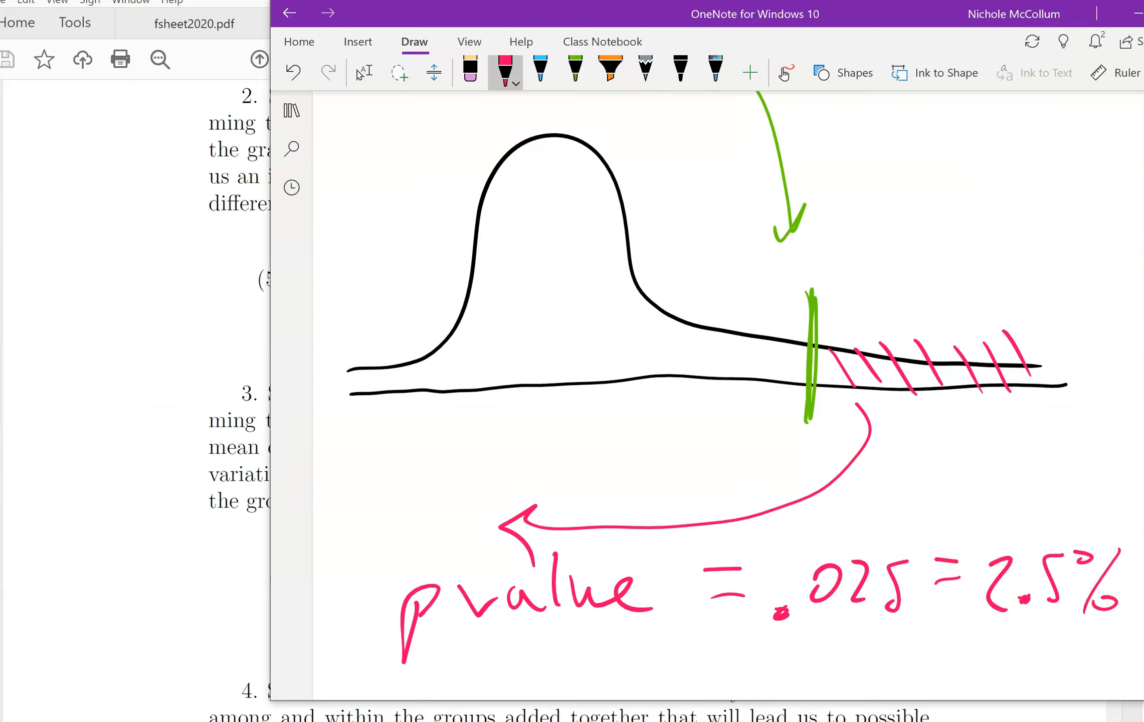
# Write "< α" in red beneath the 2.5% value
pyautogui.scroll(4, 878, 657)
pyautogui.scroll(-6, 882, 635)
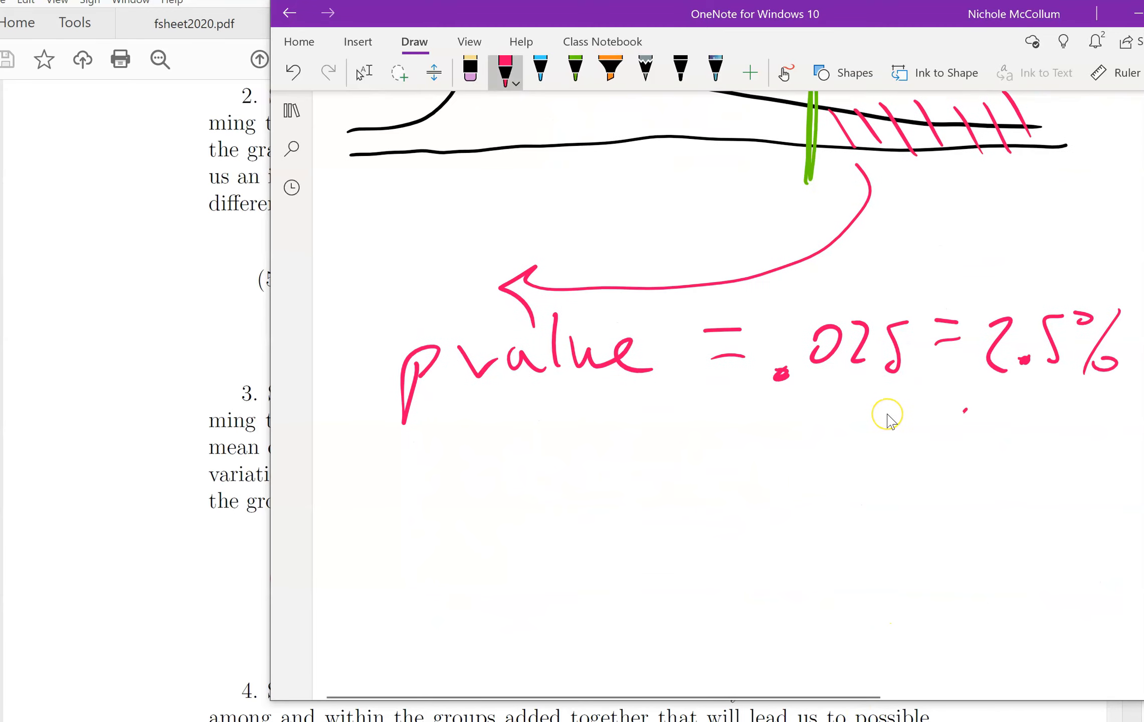
pyautogui.moveTo(968, 408); pyautogui.dragTo(958, 498)
pyautogui.moveTo(1072, 426)
pyautogui.mouseDown()
pyautogui.moveTo(1013, 441)
pyautogui.moveTo(1095, 495)
pyautogui.mouseUp()
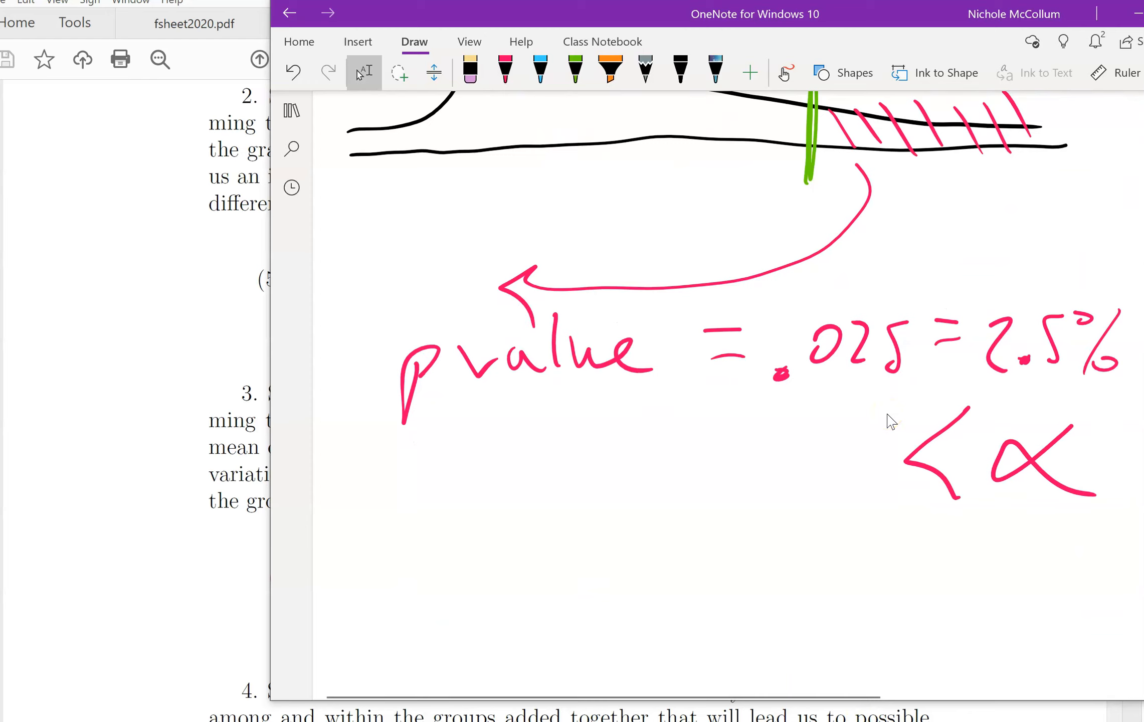
pyautogui.click(680, 72)
pyautogui.click(680, 72)
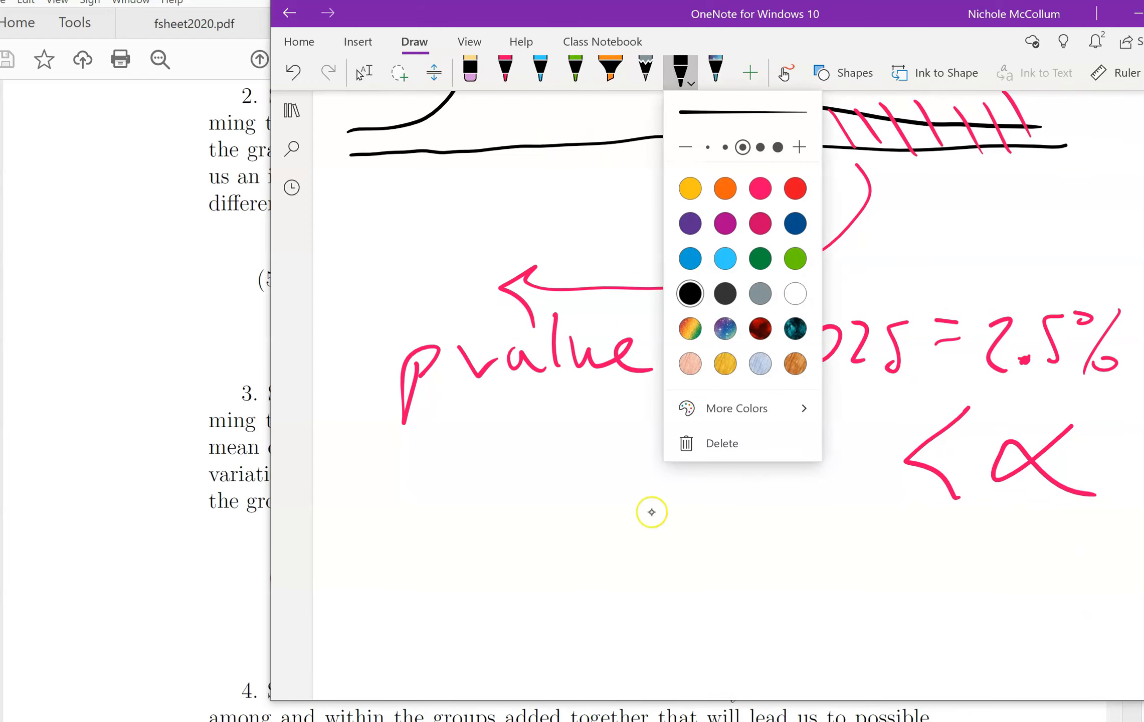
pyautogui.press('Escape')
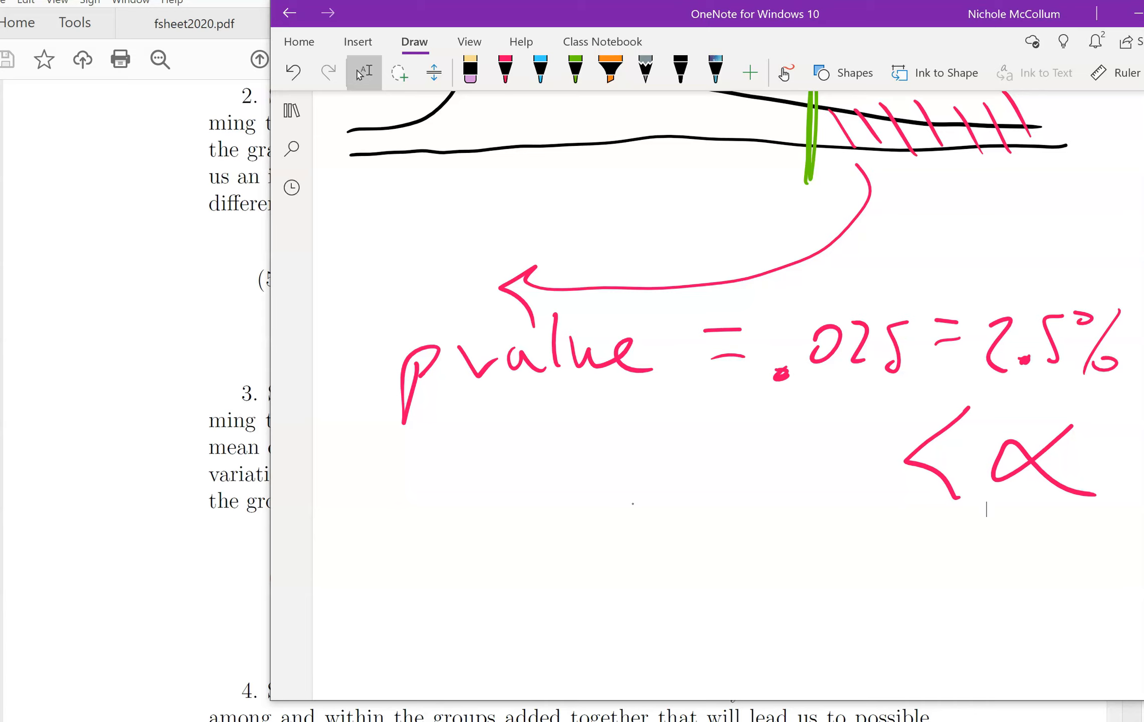
# Write "** < 5%" in green below the p value line to show the significance level
pyautogui.scroll(-3, 985, 509)
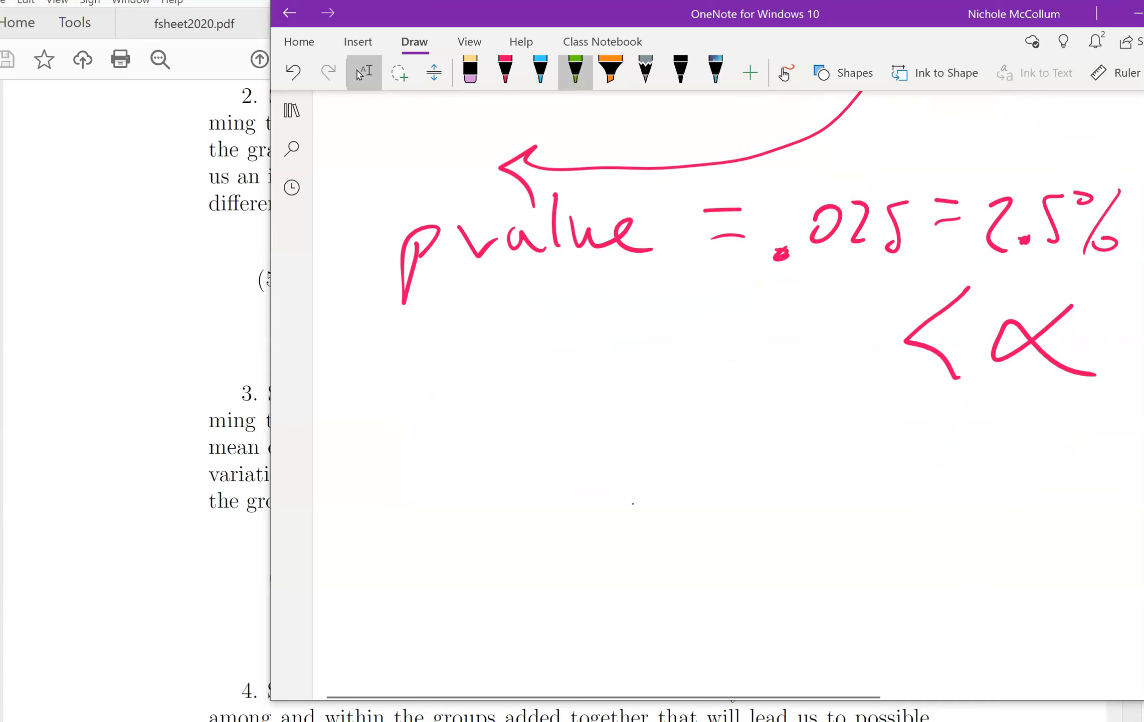
pyautogui.click(576, 73)
pyautogui.moveTo(417, 322); pyautogui.dragTo(453, 369)
pyautogui.moveTo(465, 338)
pyautogui.mouseDown()
pyautogui.moveTo(434, 383)
pyautogui.moveTo(469, 391)
pyautogui.moveTo(505, 374)
pyautogui.moveTo(481, 373)
pyautogui.mouseUp()
pyautogui.moveTo(491, 323); pyautogui.dragTo(495, 382)
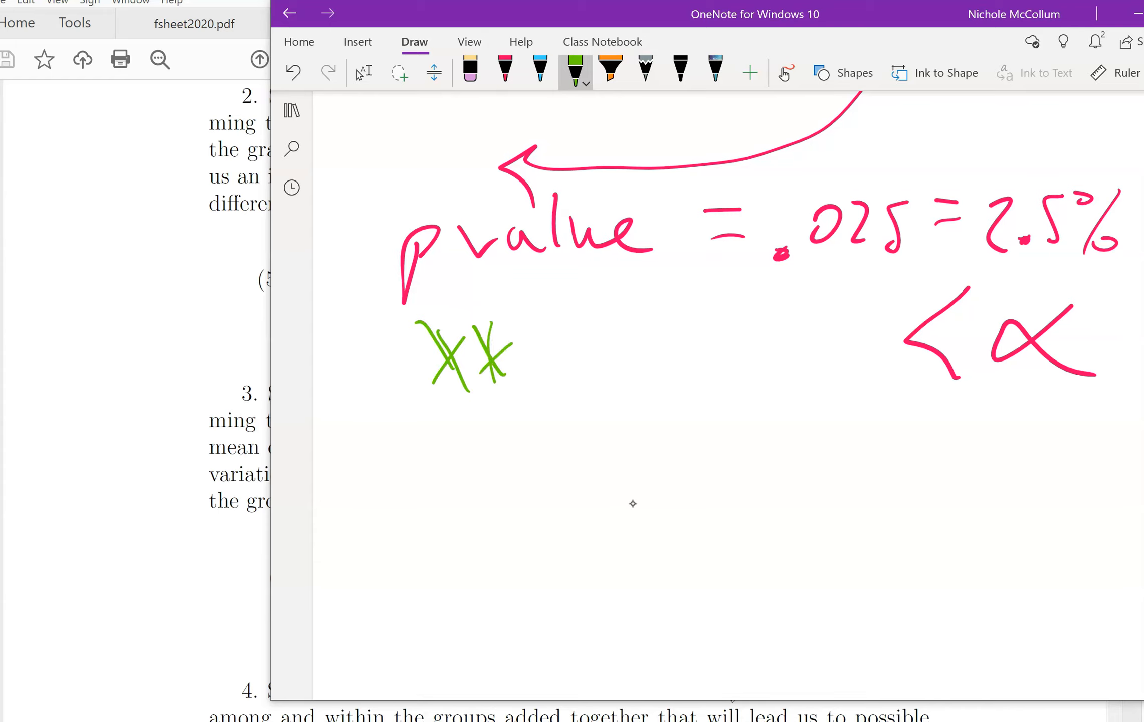
pyautogui.moveTo(598, 326); pyautogui.dragTo(595, 378)
pyautogui.moveTo(668, 316)
pyautogui.mouseDown()
pyautogui.moveTo(647, 373)
pyautogui.moveTo(680, 331)
pyautogui.moveTo(682, 368)
pyautogui.mouseUp()
pyautogui.moveTo(705, 370); pyautogui.dragTo(720, 370)
# Write an underlined "Note:" heading in black below the green significance line
pyautogui.click(680, 73)
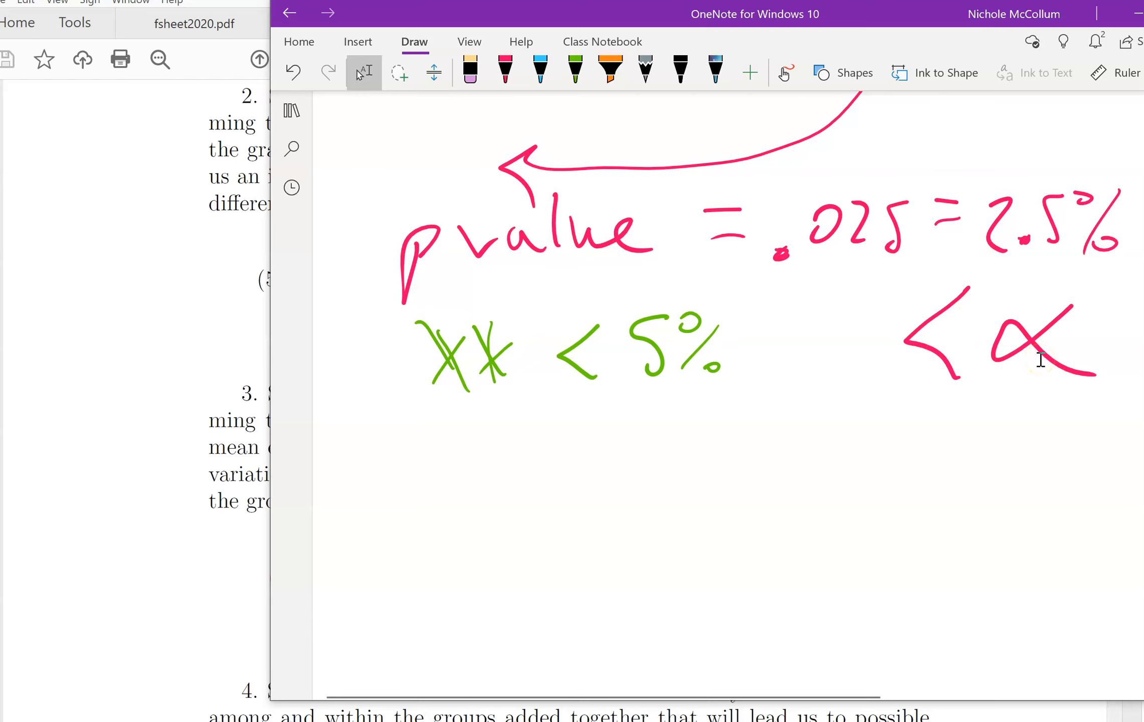
pyautogui.scroll(-3, 1040, 359)
pyautogui.moveTo(339, 444)
pyautogui.mouseDown()
pyautogui.moveTo(418, 363)
pyautogui.moveTo(441, 413)
pyautogui.mouseUp()
pyautogui.moveTo(456, 295); pyautogui.dragTo(457, 401)
pyautogui.moveTo(471, 354)
pyautogui.mouseDown()
pyautogui.moveTo(464, 401)
pyautogui.moveTo(494, 401)
pyautogui.moveTo(378, 451)
pyautogui.mouseUp()
pyautogui.click(515, 334)
pyautogui.click(522, 361)
# Write "If we chang α = 1%" in black under the Note heading
pyautogui.moveTo(406, 472)
pyautogui.mouseDown()
pyautogui.moveTo(490, 457)
pyautogui.moveTo(433, 482)
pyautogui.moveTo(412, 548)
pyautogui.mouseUp()
pyautogui.moveTo(509, 498)
pyautogui.mouseDown()
pyautogui.moveTo(539, 523)
pyautogui.moveTo(554, 505)
pyautogui.mouseUp()
pyautogui.moveTo(567, 519); pyautogui.dragTo(600, 537)
pyautogui.moveTo(661, 502); pyautogui.dragTo(652, 521)
pyautogui.moveTo(688, 420)
pyautogui.mouseDown()
pyautogui.moveTo(705, 517)
pyautogui.moveTo(787, 514)
pyautogui.mouseUp()
pyautogui.moveTo(798, 501)
pyautogui.mouseDown()
pyautogui.moveTo(820, 500)
pyautogui.moveTo(805, 567)
pyautogui.mouseUp()
pyautogui.moveTo(919, 456)
pyautogui.mouseDown()
pyautogui.moveTo(932, 512)
pyautogui.moveTo(990, 469)
pyautogui.mouseUp()
pyautogui.moveTo(950, 489); pyautogui.dragTo(984, 481)
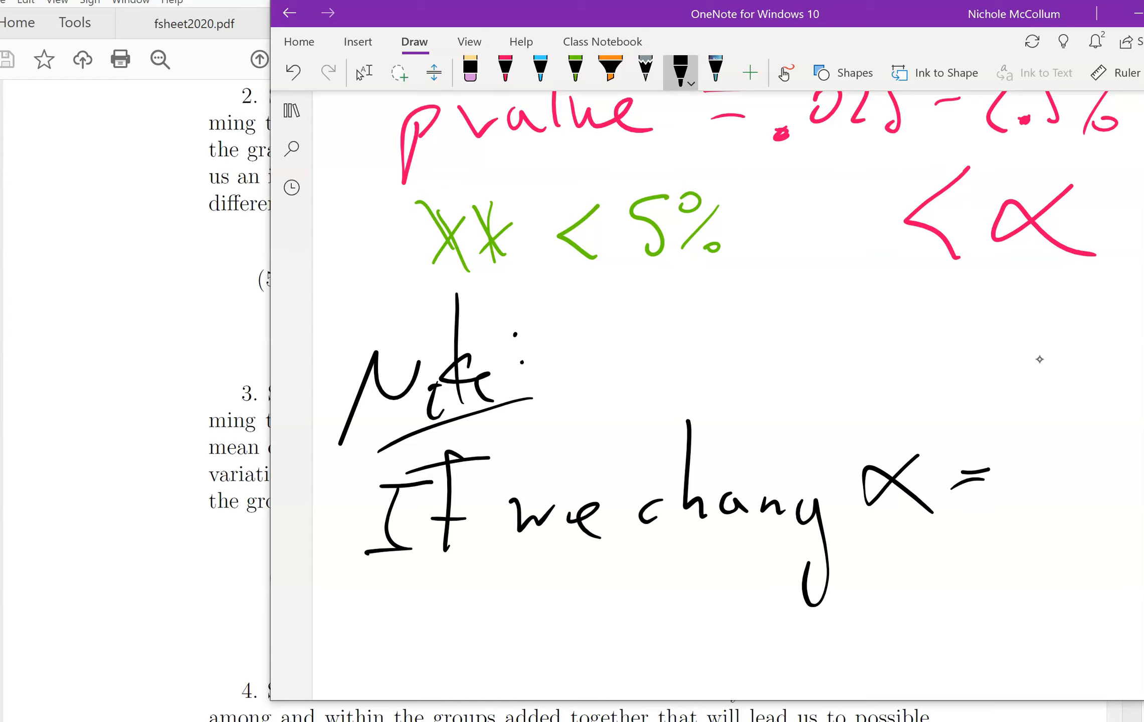
pyautogui.moveTo(1021, 442); pyautogui.dragTo(1019, 514)
pyautogui.moveTo(1040, 443)
pyautogui.mouseDown()
pyautogui.moveTo(1036, 451)
pyautogui.moveTo(1044, 445)
pyautogui.mouseUp()
pyautogui.moveTo(1087, 444)
pyautogui.mouseDown()
pyautogui.moveTo(1050, 501)
pyautogui.moveTo(1078, 488)
pyautogui.mouseUp()
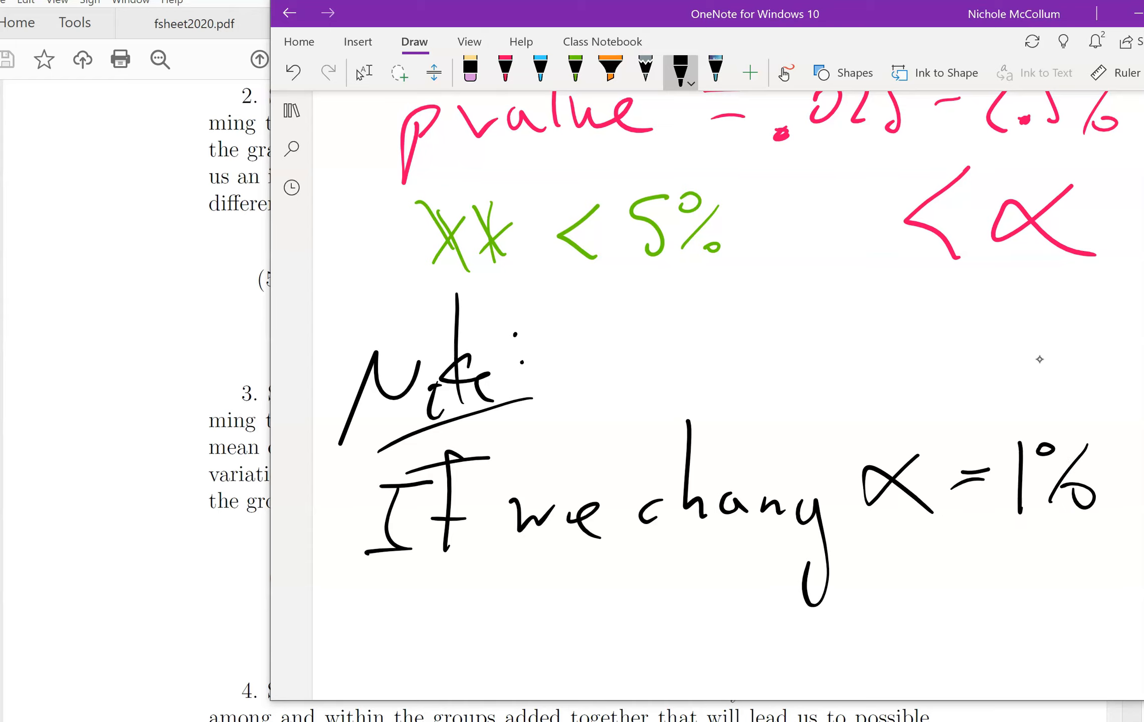
# Write "we DNR H0!" on the next line of the note and add the missing e to "change"
pyautogui.scroll(-2, 702, 401)
pyautogui.moveTo(402, 499)
pyautogui.mouseDown()
pyautogui.moveTo(454, 515)
pyautogui.moveTo(492, 554)
pyautogui.mouseUp()
pyautogui.moveTo(580, 476); pyautogui.dragTo(581, 543)
pyautogui.moveTo(574, 481)
pyautogui.mouseDown()
pyautogui.moveTo(589, 535)
pyautogui.moveTo(674, 527)
pyautogui.moveTo(683, 475)
pyautogui.mouseUp()
pyautogui.moveTo(705, 540)
pyautogui.mouseDown()
pyautogui.moveTo(734, 463)
pyautogui.moveTo(772, 544)
pyautogui.mouseUp()
pyautogui.moveTo(883, 448); pyautogui.dragTo(878, 537)
pyautogui.moveTo(911, 443)
pyautogui.mouseDown()
pyautogui.moveTo(909, 525)
pyautogui.moveTo(919, 497)
pyautogui.mouseUp()
pyautogui.moveTo(934, 517)
pyautogui.mouseDown()
pyautogui.moveTo(924, 537)
pyautogui.moveTo(937, 516)
pyautogui.mouseUp()
pyautogui.moveTo(996, 430); pyautogui.dragTo(991, 494)
pyautogui.click(987, 534)
pyautogui.click(364, 73)
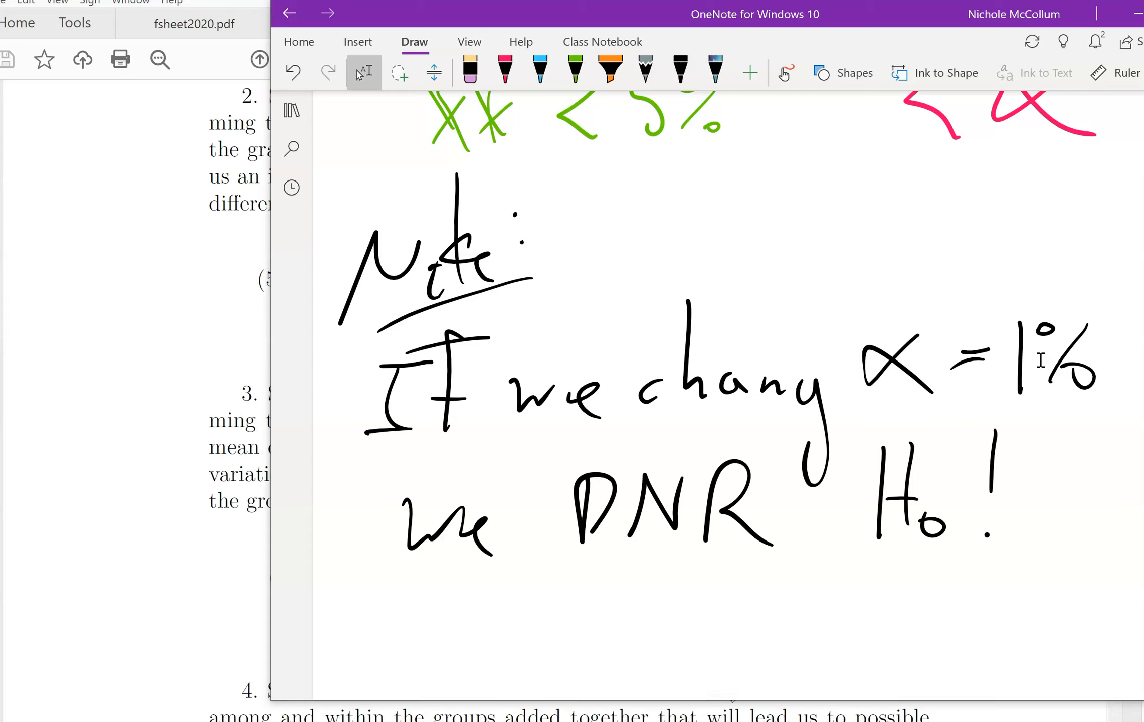
pyautogui.click(680, 72)
pyautogui.moveTo(825, 388)
pyautogui.mouseDown()
pyautogui.moveTo(833, 374)
pyautogui.moveTo(850, 387)
pyautogui.mouseUp()
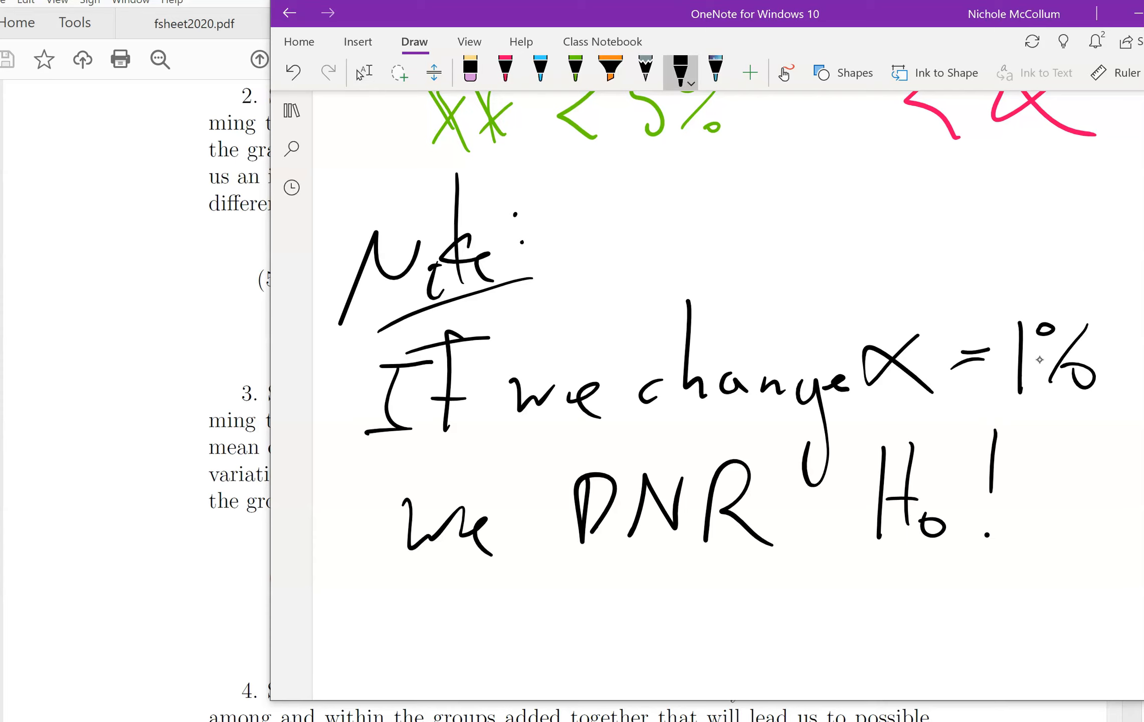
# Review the p value result and hatched tail sketch against the note about α = 1%
pyautogui.scroll(4, 1040, 358)
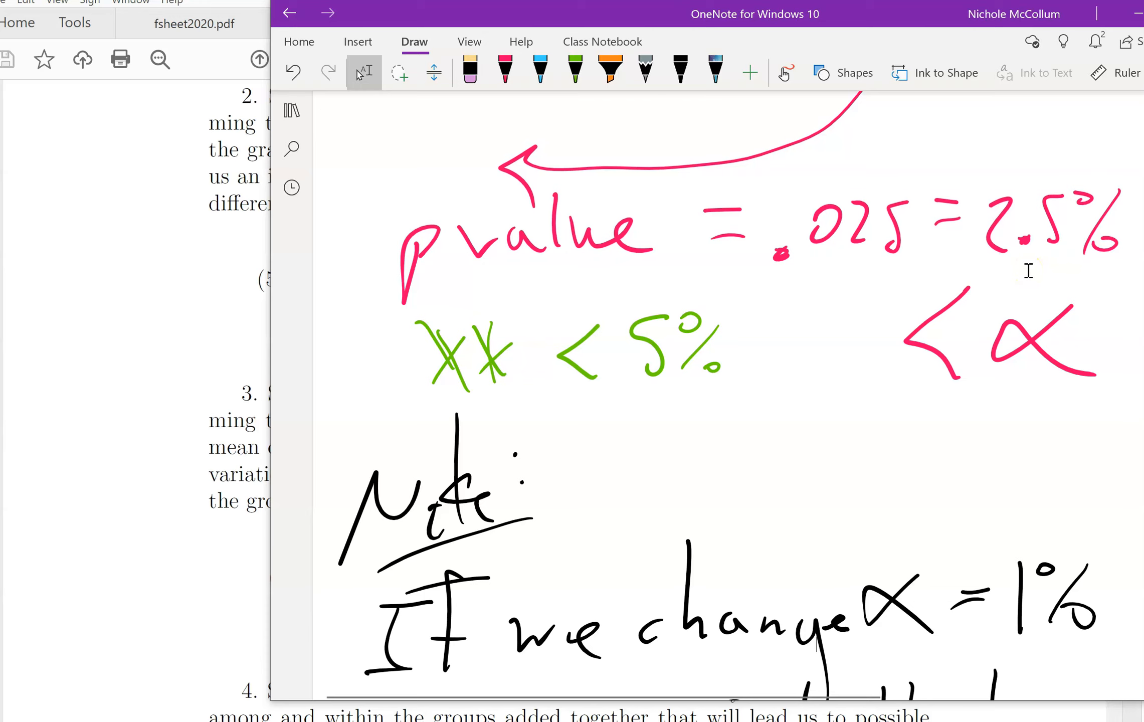
pyautogui.scroll(-3, 1028, 271)
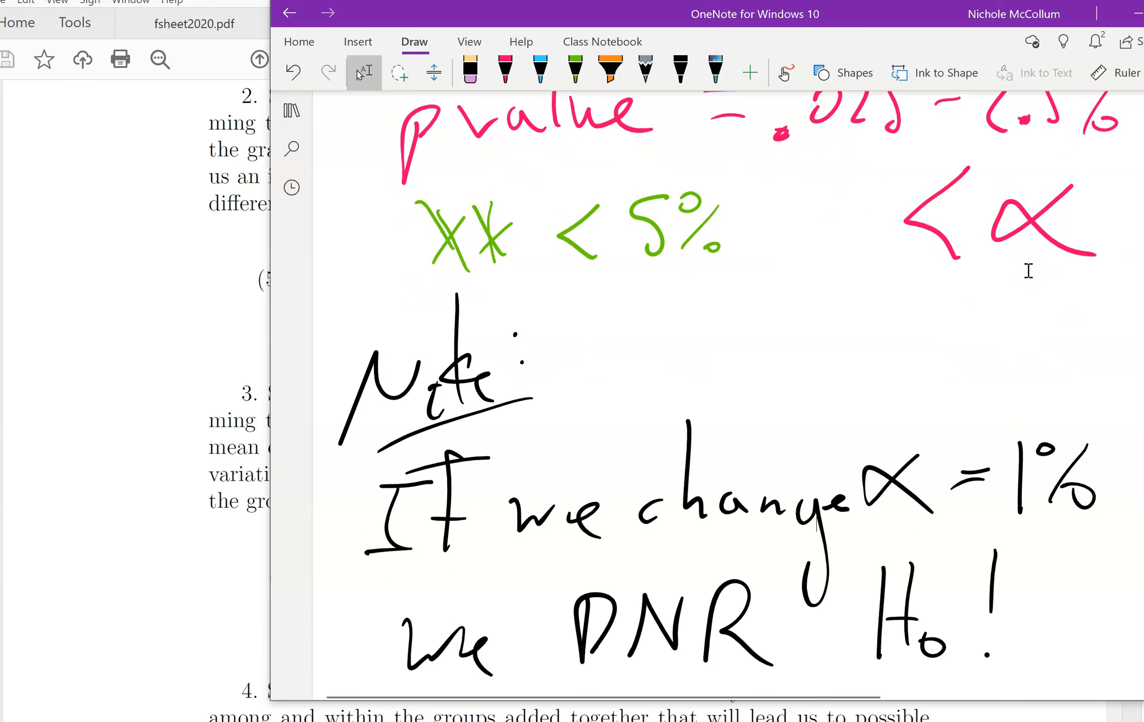
pyautogui.scroll(-5, 1028, 271)
pyautogui.scroll(12, 1023, 281)
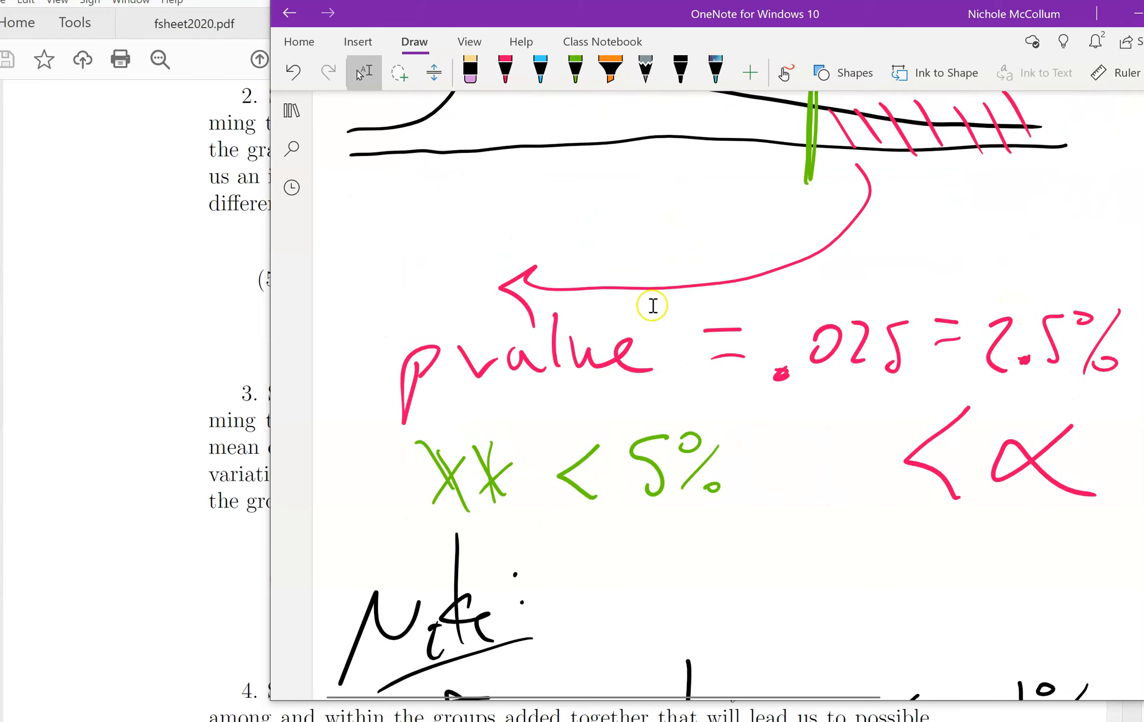
pyautogui.scroll(3, 651, 304)
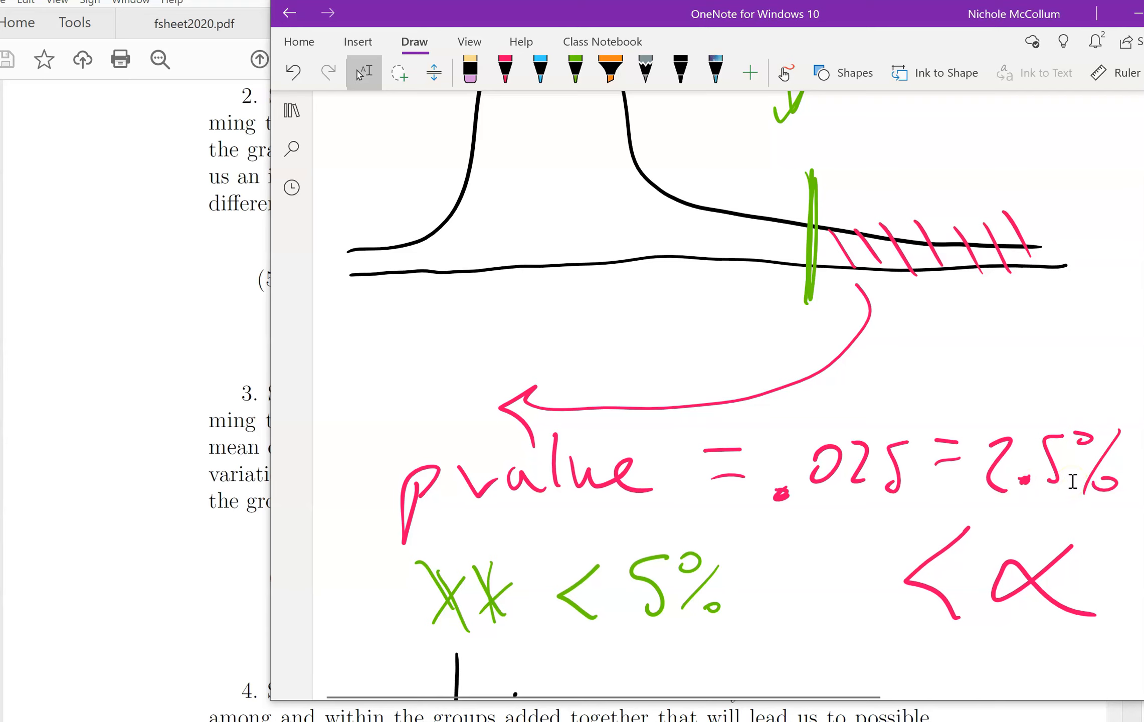
pyautogui.scroll(-3, 1072, 481)
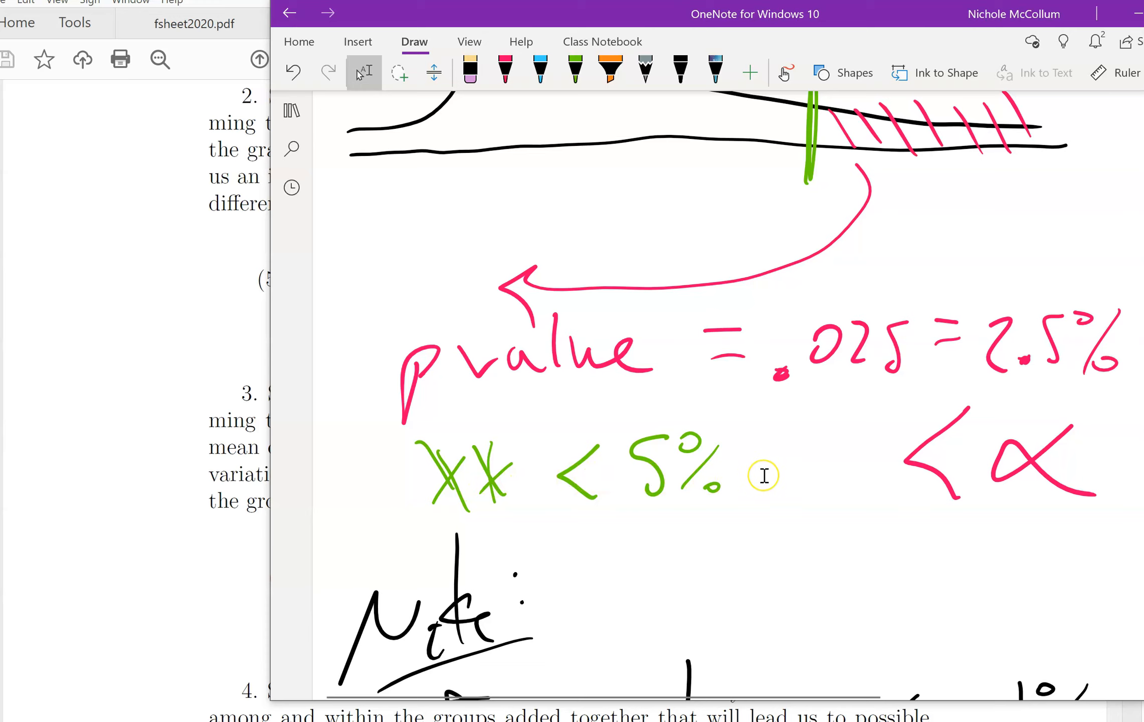
pyautogui.scroll(-6, 764, 475)
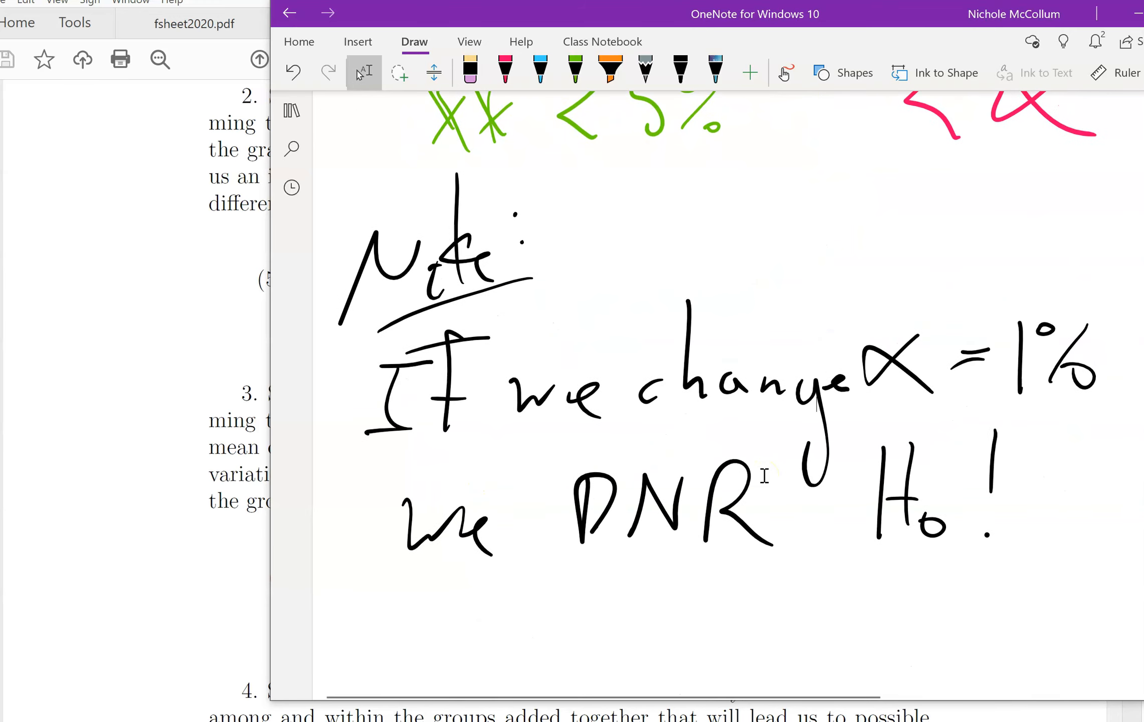
# Review the critical region sketch, the F statistic and the p value result against the note about α = 1%
pyautogui.scroll(15, 764, 475)
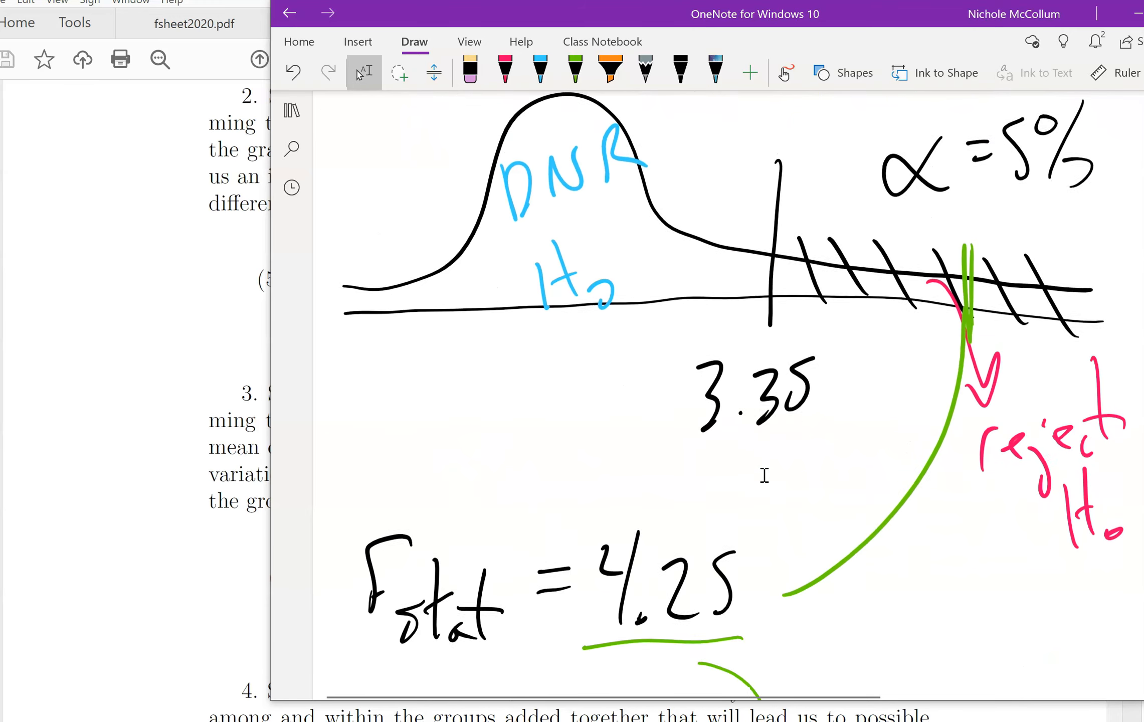
pyautogui.click(821, 361)
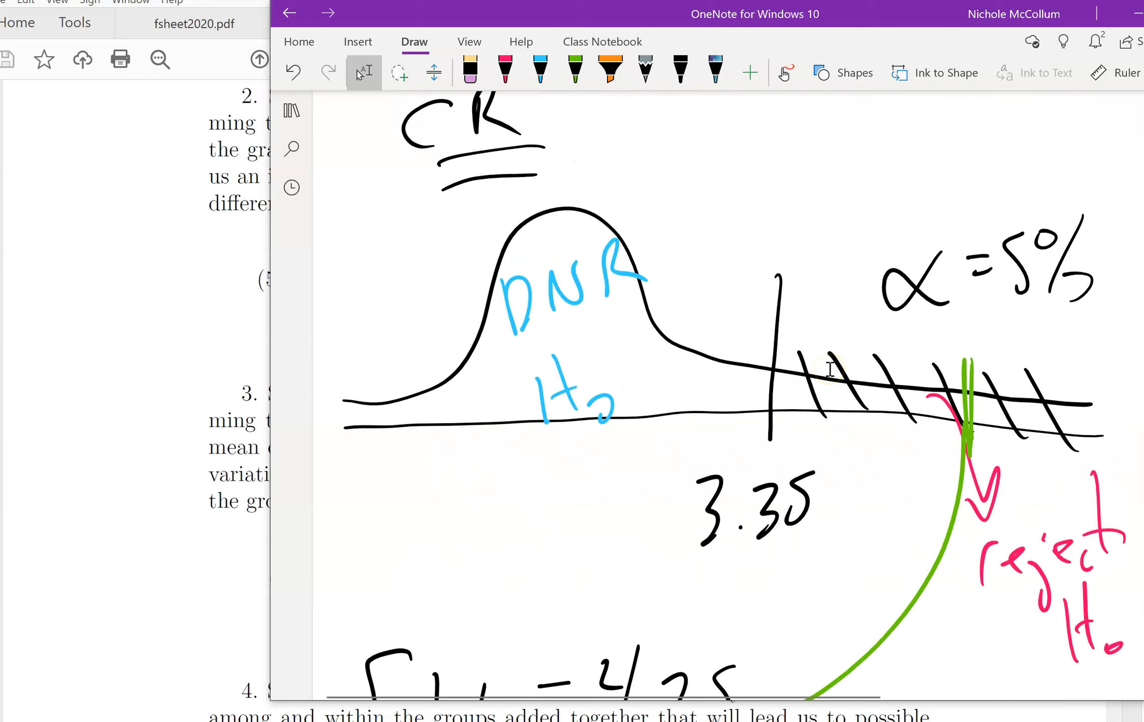
pyautogui.scroll(-2, 883, 416)
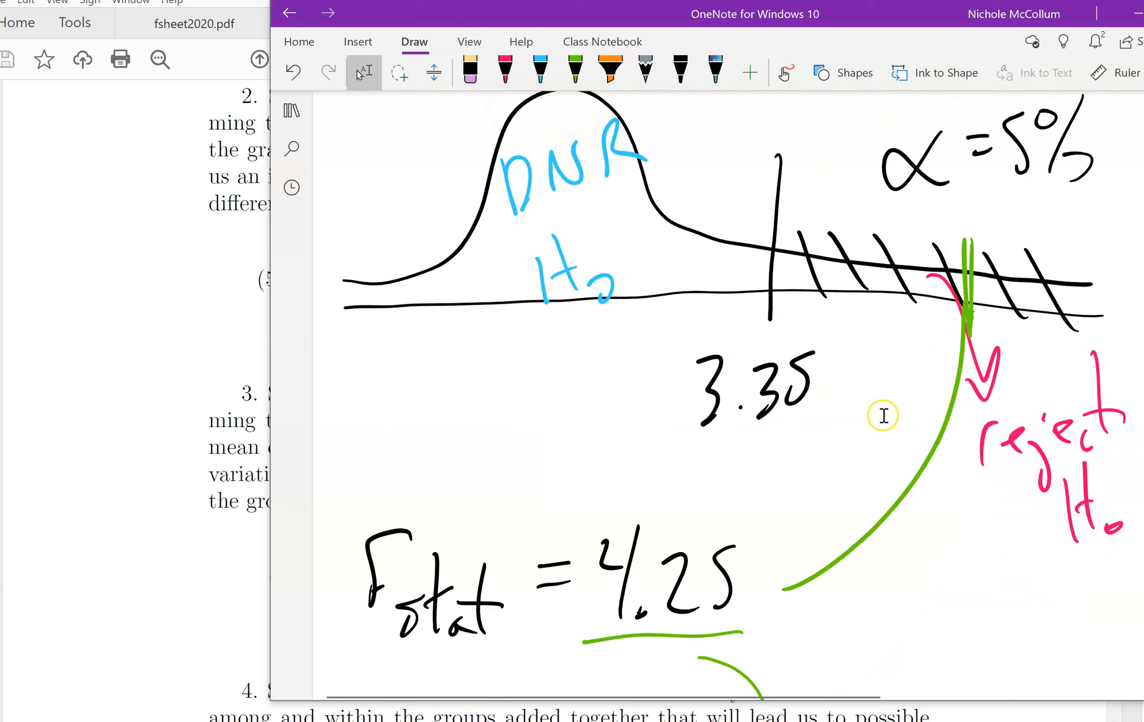
pyautogui.scroll(-15, 825, 417)
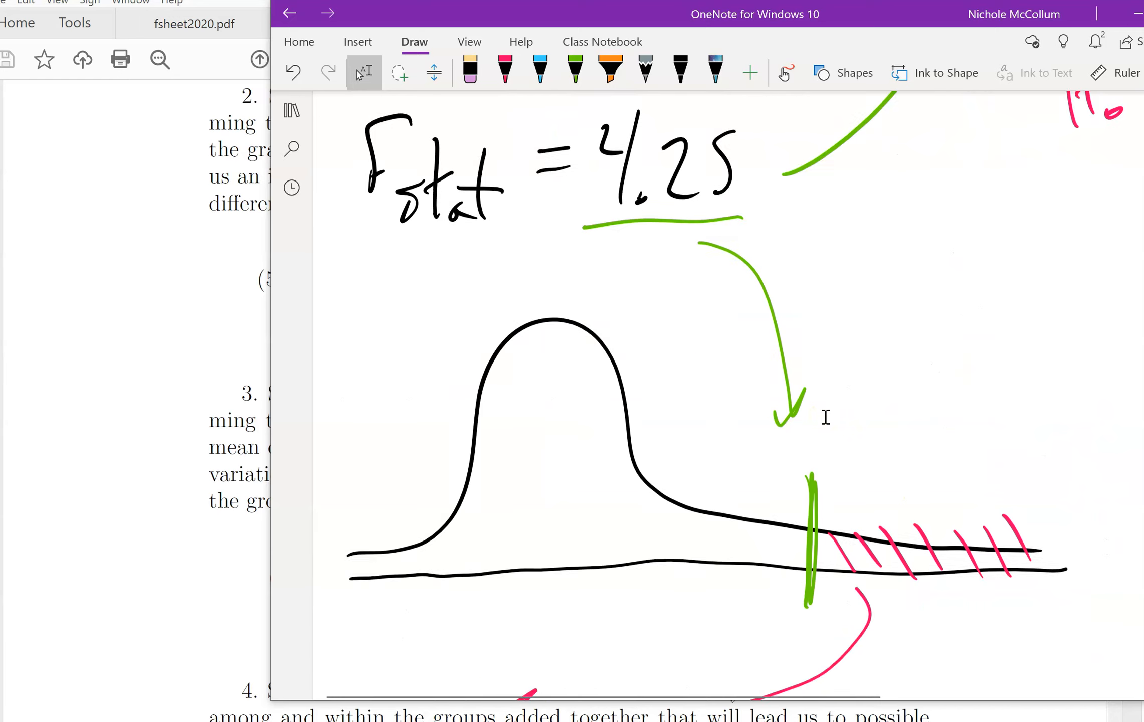
pyautogui.scroll(-2, 818, 473)
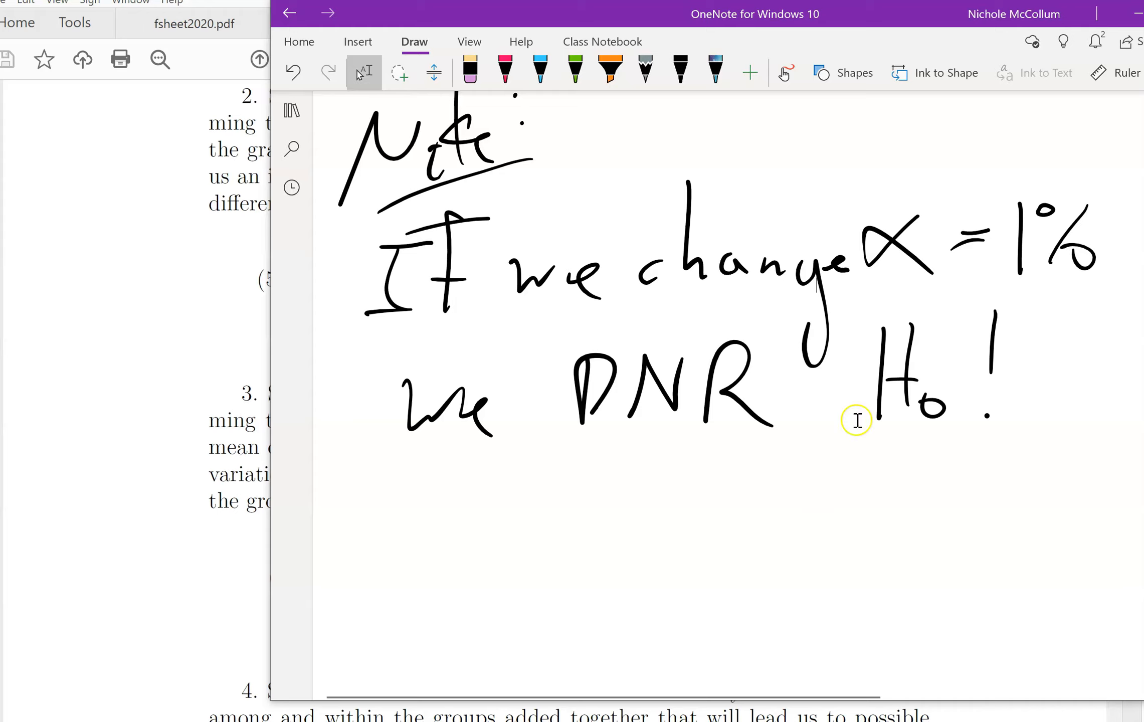
pyautogui.scroll(10, 871, 330)
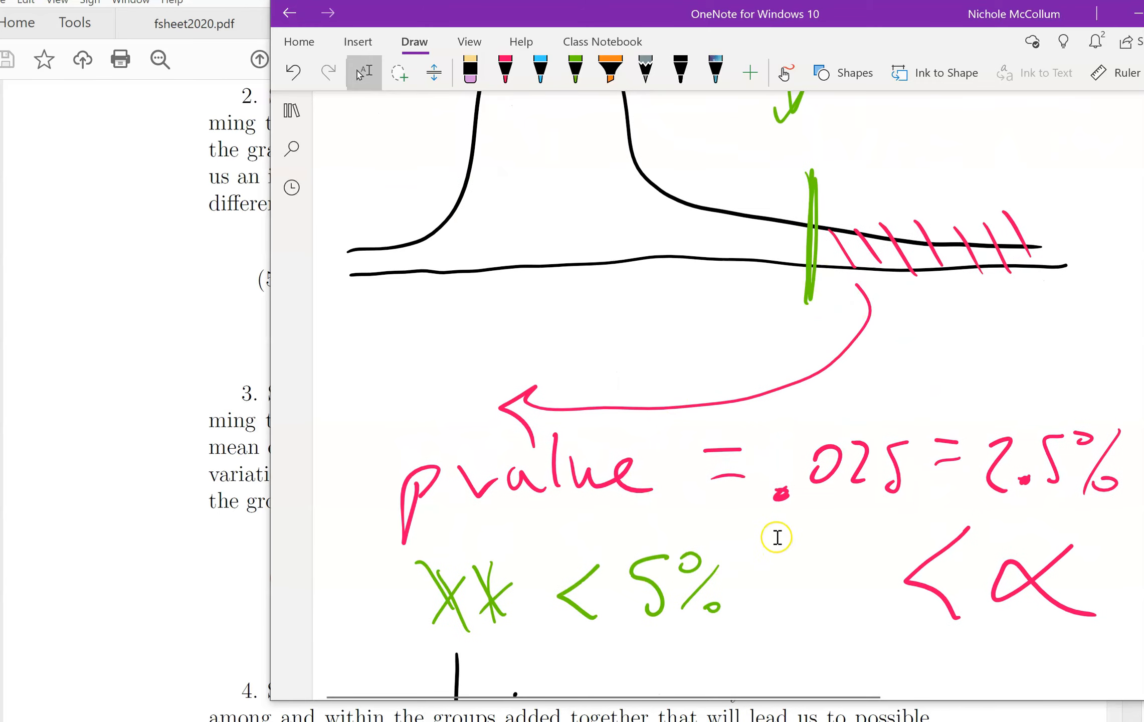
pyautogui.scroll(-2, 836, 474)
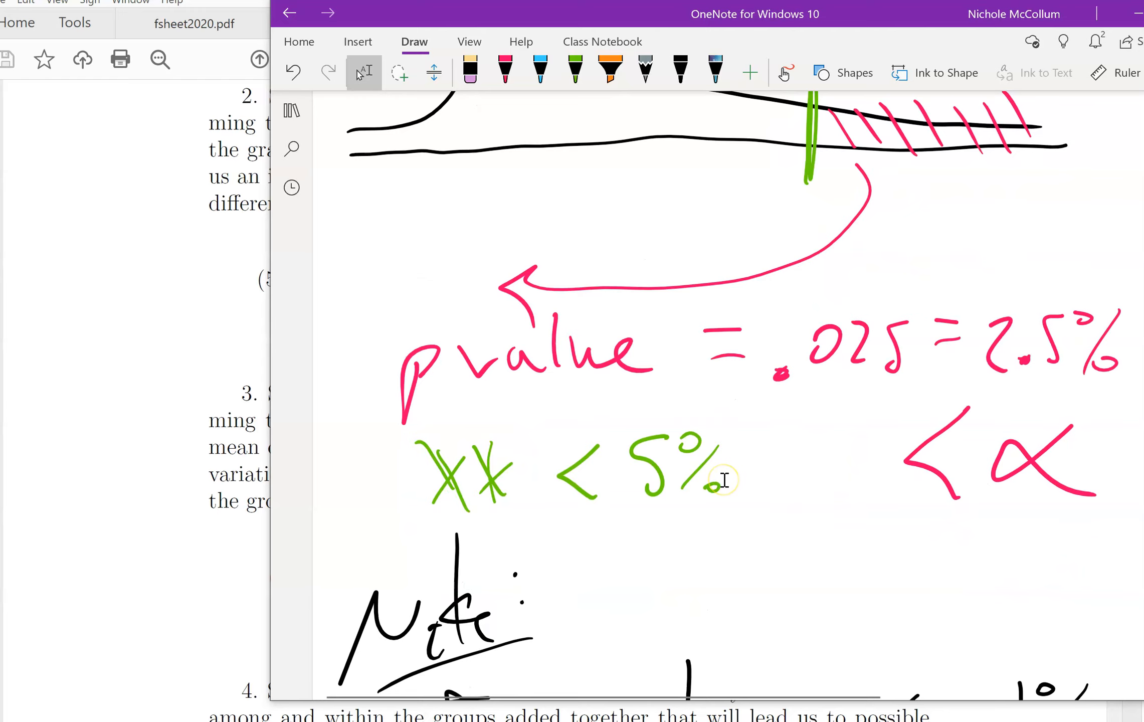
pyautogui.click(849, 402)
pyautogui.scroll(-8, 849, 402)
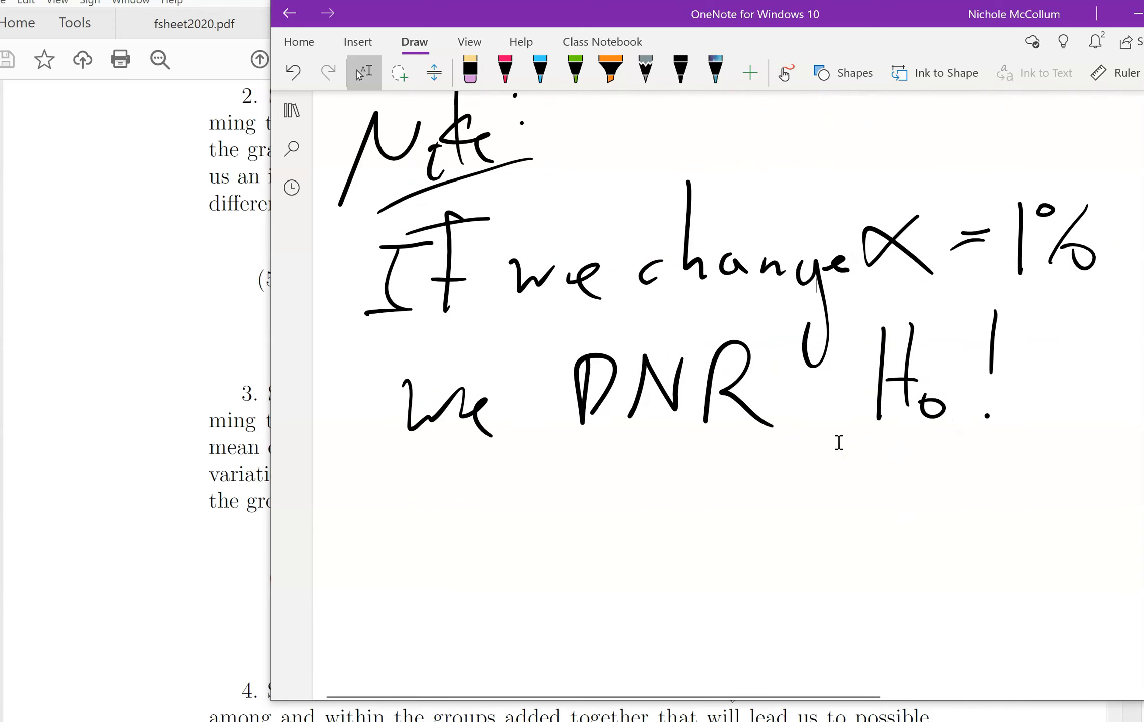
# Draw a horizontal separator line below the note and write "I will reject" in black beneath it
pyautogui.scroll(-2, 839, 442)
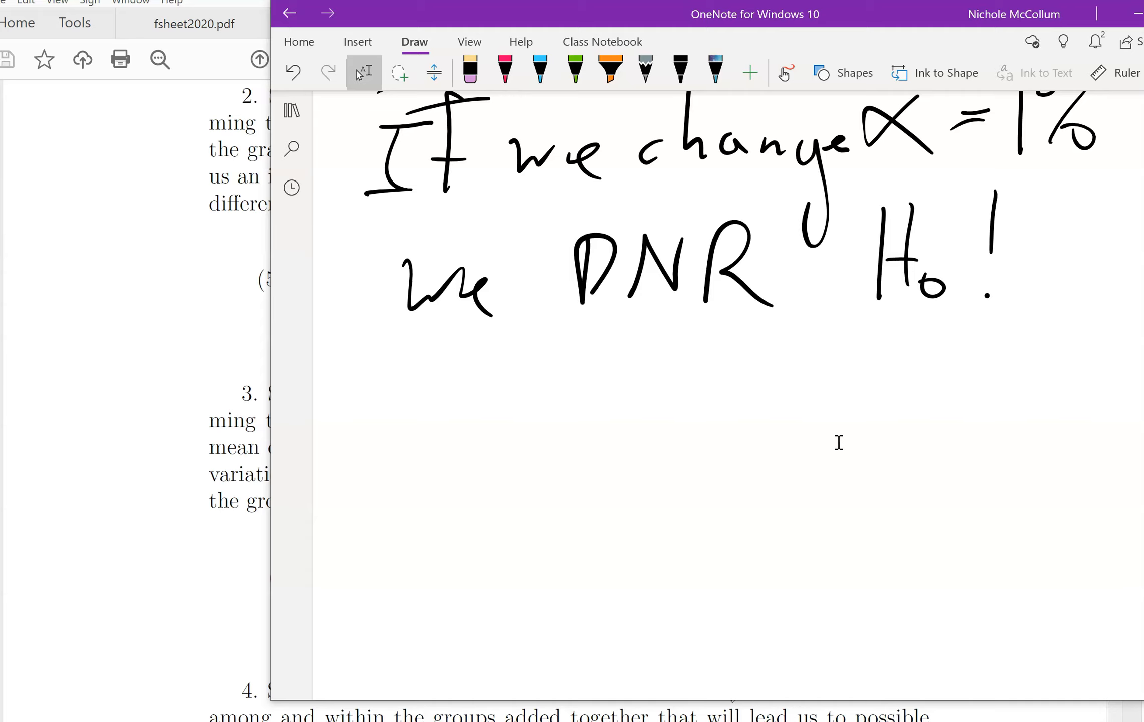
pyautogui.moveTo(1101, 344); pyautogui.dragTo(351, 368)
pyautogui.moveTo(431, 399); pyautogui.dragTo(370, 387)
pyautogui.moveTo(396, 396)
pyautogui.mouseDown()
pyautogui.moveTo(386, 471)
pyautogui.moveTo(364, 481)
pyautogui.mouseUp()
pyautogui.moveTo(474, 416)
pyautogui.mouseDown()
pyautogui.moveTo(529, 440)
pyautogui.moveTo(546, 469)
pyautogui.mouseUp()
pyautogui.moveTo(581, 382); pyautogui.dragTo(581, 465)
pyautogui.moveTo(601, 401); pyautogui.dragTo(597, 448)
pyautogui.moveTo(551, 400); pyautogui.dragTo(557, 405)
pyautogui.moveTo(654, 466); pyautogui.dragTo(694, 441)
pyautogui.moveTo(687, 451)
pyautogui.mouseDown()
pyautogui.moveTo(709, 446)
pyautogui.moveTo(725, 499)
pyautogui.mouseUp()
pyautogui.moveTo(732, 444)
pyautogui.mouseDown()
pyautogui.moveTo(767, 424)
pyautogui.moveTo(800, 451)
pyautogui.mouseUp()
pyautogui.moveTo(824, 354)
pyautogui.mouseDown()
pyautogui.moveTo(824, 447)
pyautogui.moveTo(852, 431)
pyautogui.mouseUp()
# Continue the conclusion with "H0 at" and write "LOS 5%." on the line below
pyautogui.moveTo(903, 346)
pyautogui.mouseDown()
pyautogui.moveTo(899, 457)
pyautogui.moveTo(927, 437)
pyautogui.mouseUp()
pyautogui.moveTo(919, 398); pyautogui.dragTo(943, 396)
pyautogui.moveTo(934, 453); pyautogui.dragTo(970, 443)
pyautogui.moveTo(1034, 407)
pyautogui.mouseDown()
pyautogui.moveTo(1017, 437)
pyautogui.moveTo(1063, 429)
pyautogui.mouseUp()
pyautogui.moveTo(1087, 326); pyautogui.dragTo(1086, 448)
pyautogui.moveTo(1105, 386); pyautogui.dragTo(1062, 399)
pyautogui.moveTo(543, 519); pyautogui.dragTo(559, 570)
pyautogui.moveTo(612, 534); pyautogui.dragTo(589, 544)
pyautogui.moveTo(636, 522)
pyautogui.mouseDown()
pyautogui.moveTo(657, 513)
pyautogui.moveTo(633, 557)
pyautogui.mouseUp()
pyautogui.moveTo(812, 500)
pyautogui.mouseDown()
pyautogui.moveTo(778, 508)
pyautogui.moveTo(776, 554)
pyautogui.moveTo(832, 513)
pyautogui.mouseUp()
pyautogui.moveTo(865, 501)
pyautogui.mouseDown()
pyautogui.moveTo(820, 551)
pyautogui.moveTo(852, 551)
pyautogui.mouseUp()
pyautogui.click(906, 560)
# Draw an arrow below the conclusion about LOS 5% and write "I have" after it
pyautogui.scroll(-7, 842, 450)
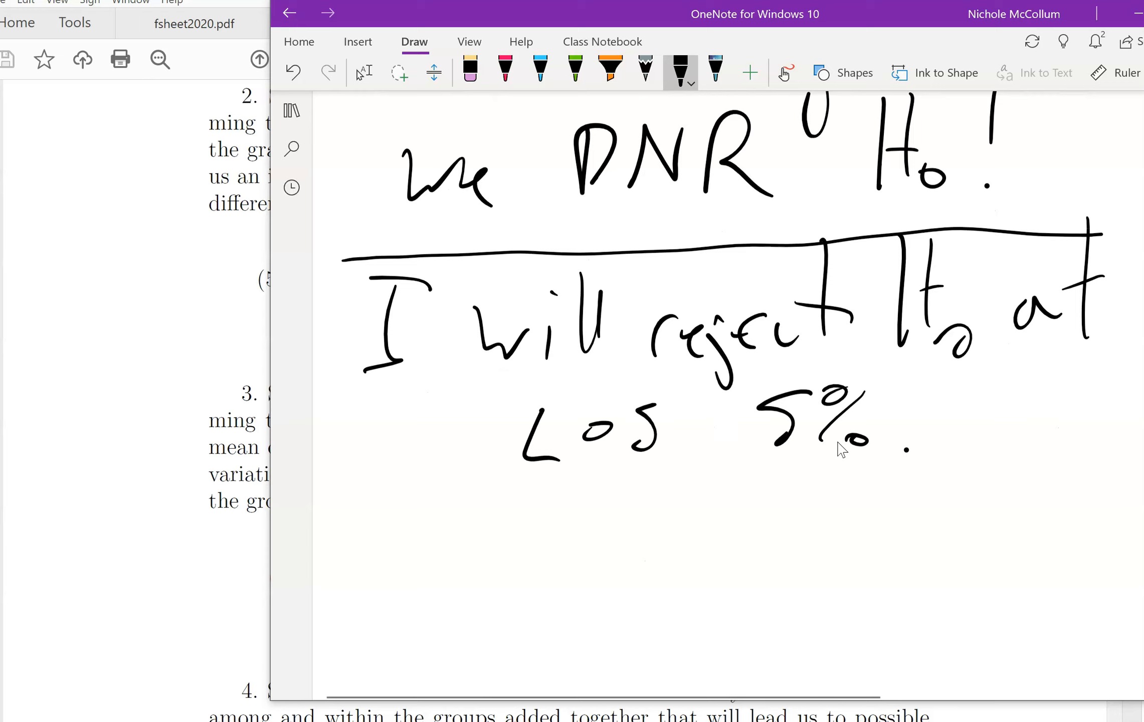
pyautogui.moveTo(422, 308); pyautogui.dragTo(364, 298)
pyautogui.moveTo(396, 284)
pyautogui.mouseDown()
pyautogui.moveTo(427, 303)
pyautogui.moveTo(404, 331)
pyautogui.mouseUp()
pyautogui.moveTo(479, 271)
pyautogui.mouseDown()
pyautogui.moveTo(546, 283)
pyautogui.moveTo(471, 361)
pyautogui.mouseUp()
pyautogui.moveTo(601, 252); pyautogui.dragTo(592, 341)
pyautogui.moveTo(594, 334); pyautogui.dragTo(651, 323)
pyautogui.moveTo(656, 313)
pyautogui.mouseDown()
pyautogui.moveTo(682, 321)
pyautogui.moveTo(707, 351)
pyautogui.moveTo(782, 351)
pyautogui.mouseUp()
# Continue the arrowed line with "evidence that"
pyautogui.moveTo(802, 318)
pyautogui.mouseDown()
pyautogui.moveTo(801, 351)
pyautogui.moveTo(823, 317)
pyautogui.mouseUp()
pyautogui.moveTo(836, 321); pyautogui.dragTo(835, 346)
pyautogui.moveTo(858, 258)
pyautogui.mouseDown()
pyautogui.moveTo(855, 343)
pyautogui.moveTo(884, 341)
pyautogui.mouseUp()
pyautogui.moveTo(891, 344)
pyautogui.mouseDown()
pyautogui.moveTo(913, 320)
pyautogui.moveTo(917, 351)
pyautogui.mouseUp()
pyautogui.moveTo(937, 341); pyautogui.dragTo(977, 360)
pyautogui.moveTo(1036, 251); pyautogui.dragTo(1025, 334)
pyautogui.moveTo(1003, 305); pyautogui.dragTo(1043, 312)
pyautogui.moveTo(1046, 260); pyautogui.dragTo(1056, 347)
pyautogui.moveTo(1075, 315)
pyautogui.mouseDown()
pyautogui.moveTo(1065, 346)
pyautogui.moveTo(1099, 343)
pyautogui.mouseUp()
pyautogui.moveTo(1113, 234); pyautogui.dragTo(1118, 332)
pyautogui.moveTo(1085, 288); pyautogui.dragTo(1134, 297)
# Write "at least" at the start of the next line of the conclusion
pyautogui.moveTo(381, 471); pyautogui.dragTo(386, 499)
pyautogui.moveTo(411, 409)
pyautogui.mouseDown()
pyautogui.moveTo(415, 489)
pyautogui.moveTo(416, 451)
pyautogui.mouseUp()
pyautogui.moveTo(486, 396)
pyautogui.mouseDown()
pyautogui.moveTo(476, 498)
pyautogui.moveTo(516, 474)
pyautogui.mouseUp()
pyautogui.moveTo(535, 474)
pyautogui.mouseDown()
pyautogui.moveTo(521, 489)
pyautogui.moveTo(549, 481)
pyautogui.mouseUp()
pyautogui.moveTo(582, 446); pyautogui.dragTo(584, 491)
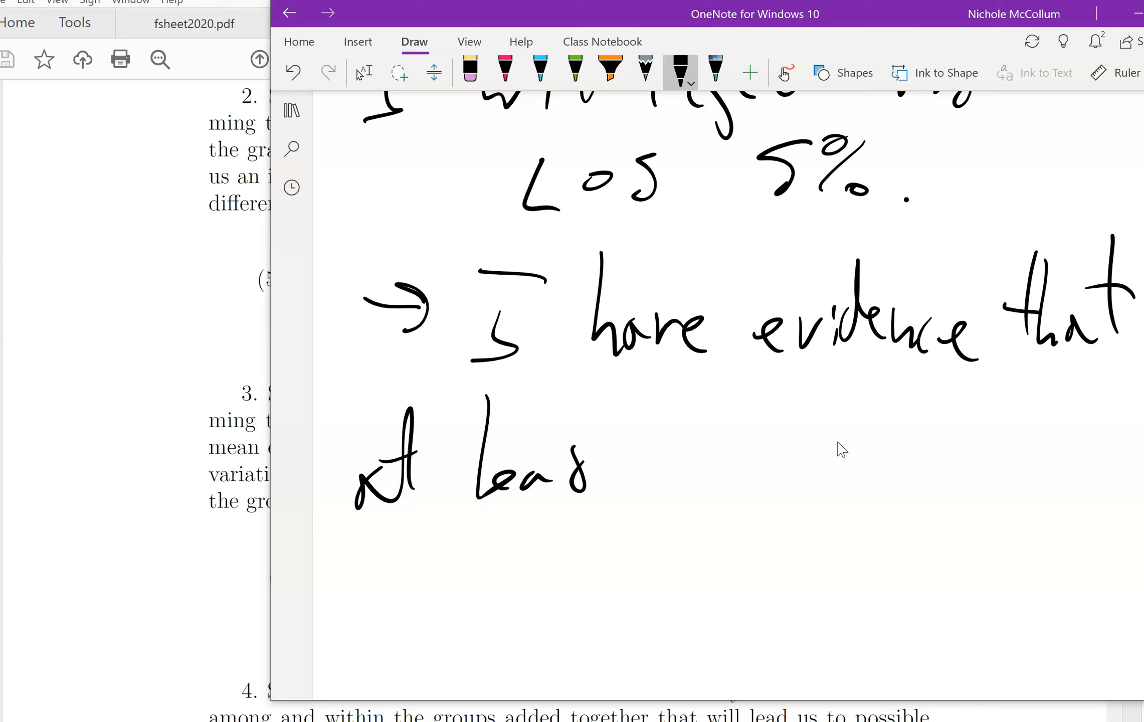
pyautogui.moveTo(626, 385); pyautogui.dragTo(636, 481)
pyautogui.moveTo(609, 430); pyautogui.dragTo(651, 432)
# Continue the line after "at least" with "one mean is"
pyautogui.moveTo(711, 457); pyautogui.dragTo(718, 466)
pyautogui.moveTo(718, 464); pyautogui.dragTo(780, 475)
pyautogui.moveTo(830, 453)
pyautogui.mouseDown()
pyautogui.moveTo(825, 479)
pyautogui.moveTo(885, 454)
pyautogui.moveTo(886, 469)
pyautogui.mouseUp()
pyautogui.moveTo(915, 456)
pyautogui.mouseDown()
pyautogui.moveTo(928, 477)
pyautogui.moveTo(972, 479)
pyautogui.mouseUp()
pyautogui.moveTo(1025, 458); pyautogui.dragTo(1027, 480)
pyautogui.moveTo(1022, 415); pyautogui.dragTo(1024, 420)
pyautogui.moveTo(1065, 442); pyautogui.dragTo(1044, 473)
# Finish the sentence with "diff." on the last line and stop inking
pyautogui.moveTo(473, 576); pyautogui.dragTo(487, 609)
pyautogui.moveTo(496, 571); pyautogui.dragTo(496, 574)
pyautogui.moveTo(525, 531)
pyautogui.mouseDown()
pyautogui.moveTo(517, 619)
pyautogui.moveTo(551, 586)
pyautogui.mouseUp()
pyautogui.moveTo(540, 539)
pyautogui.mouseDown()
pyautogui.moveTo(555, 624)
pyautogui.moveTo(587, 576)
pyautogui.mouseUp()
pyautogui.moveTo(604, 609); pyautogui.dragTo(610, 608)
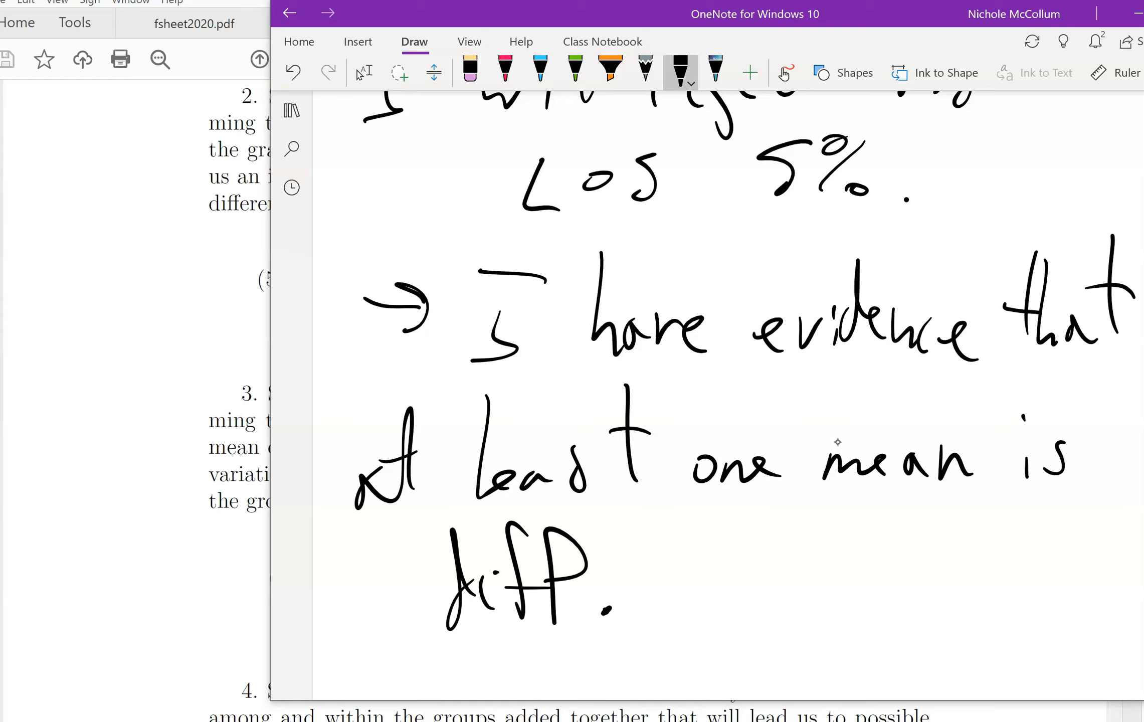
pyautogui.press('Escape')
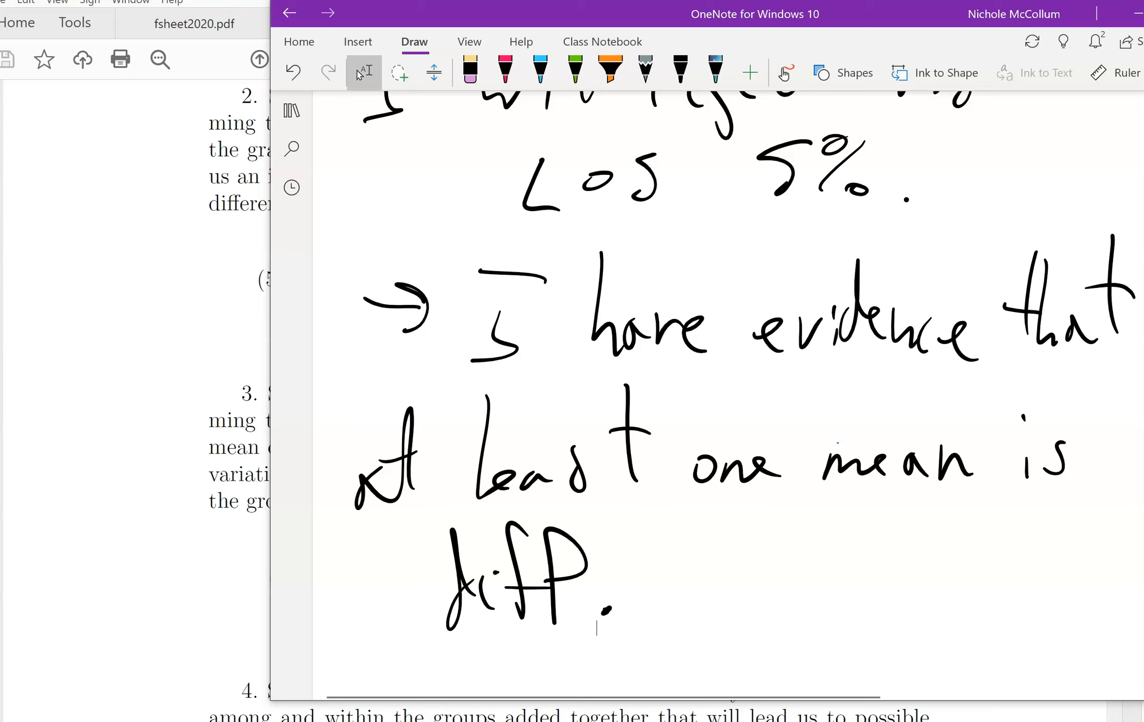
# Switch to the Excel ANOVA1 sheet and calculate between-groups MS divided by within-groups MS in W17 with =X12/X13
pyautogui.click(822, 721)
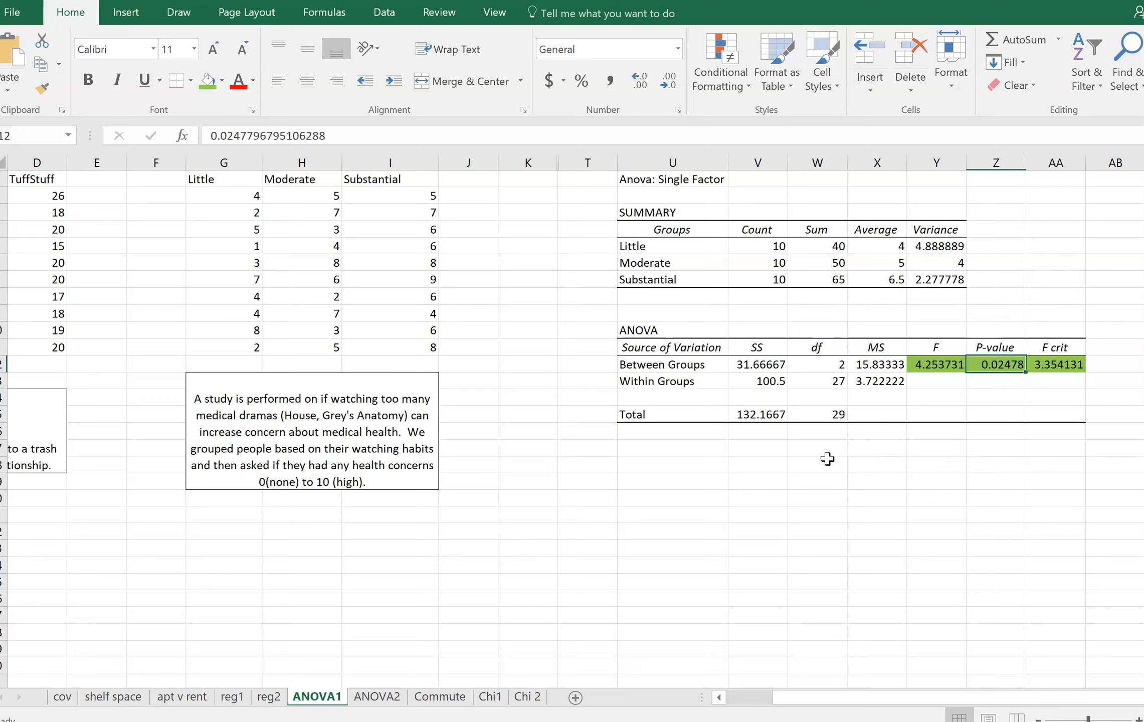
pyautogui.click(922, 362)
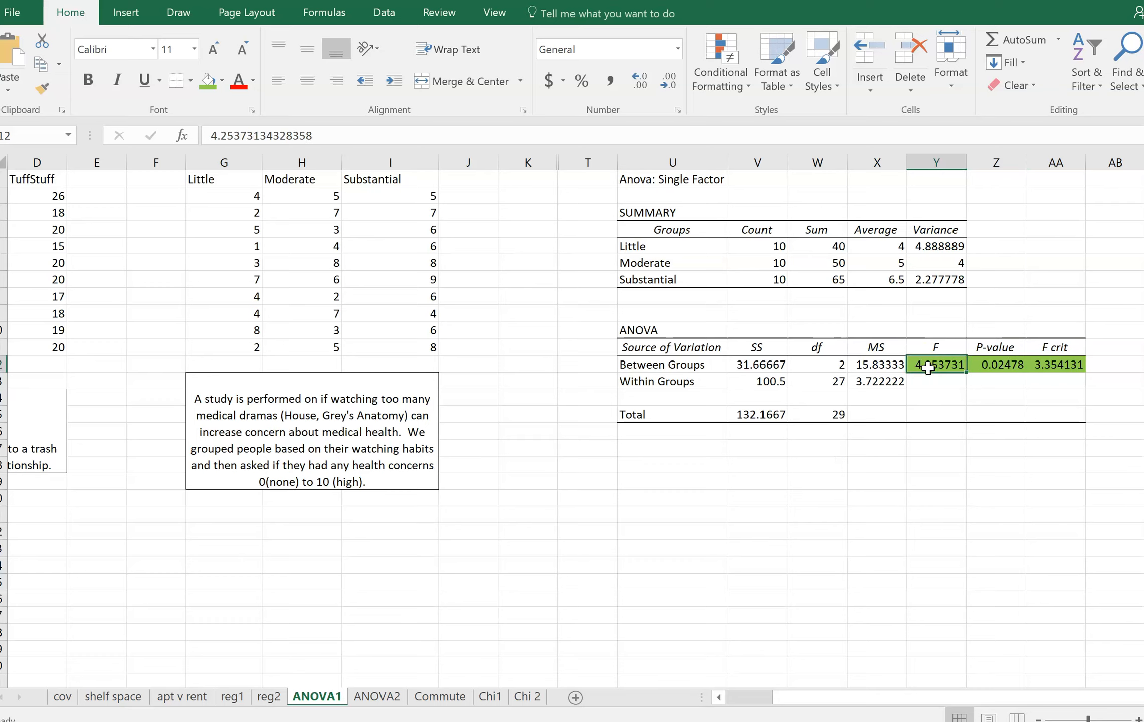
pyautogui.click(876, 447)
pyautogui.click(830, 447)
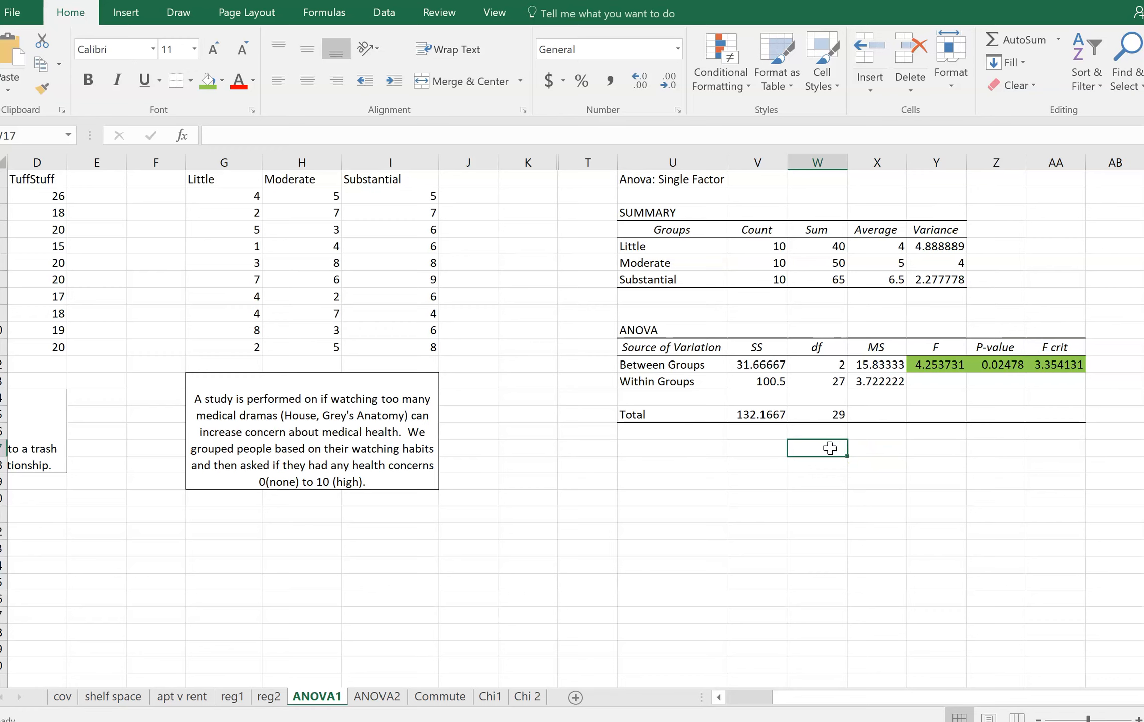
pyautogui.write('=')
pyautogui.click(866, 362)
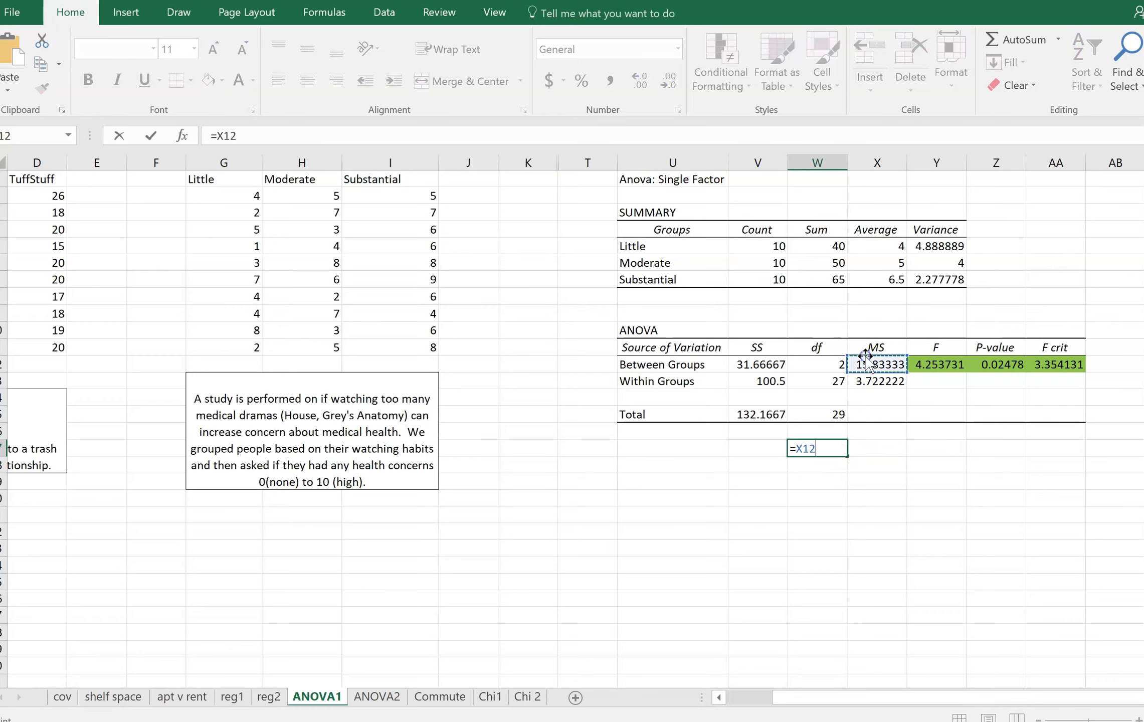
pyautogui.write('/')
pyautogui.click(869, 379)
pyautogui.press('Return')
# Label the F statistic calculation "Fstat" in V17
pyautogui.press('Up')
pyautogui.press('Left')
pyautogui.write('Fstat')
pyautogui.press('Return')
pyautogui.press('Right')
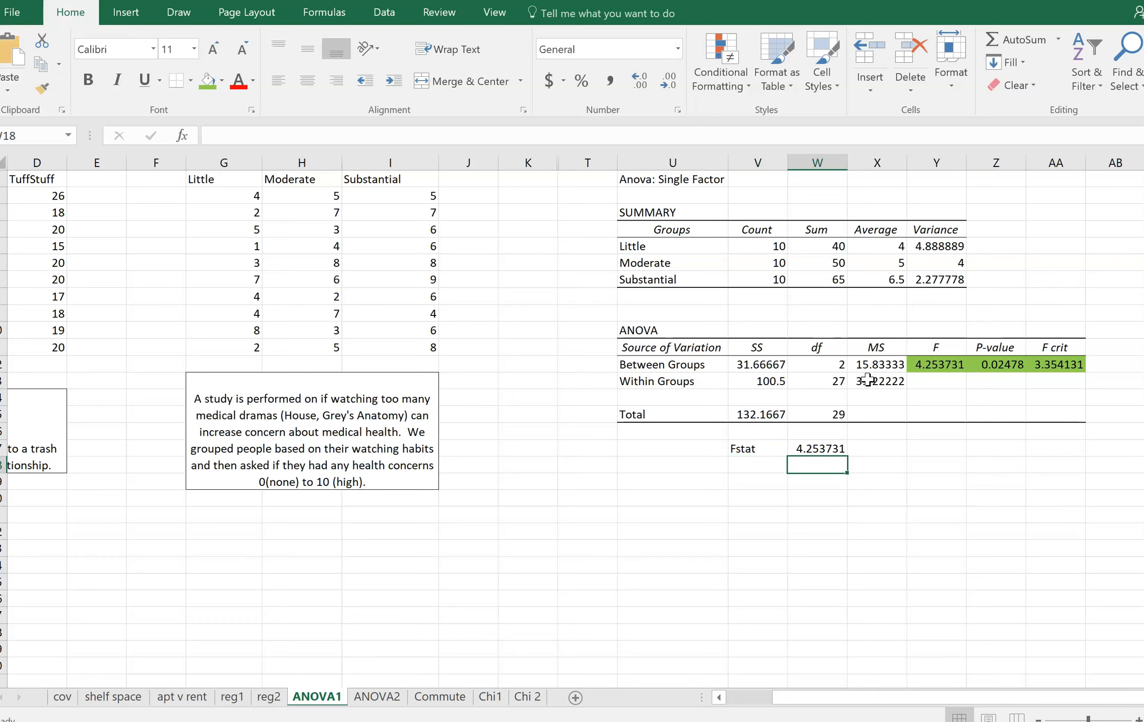
# Examine the F, F crit, P-value and MS cells in the Between Groups row of the ANOVA table
pyautogui.click(938, 366)
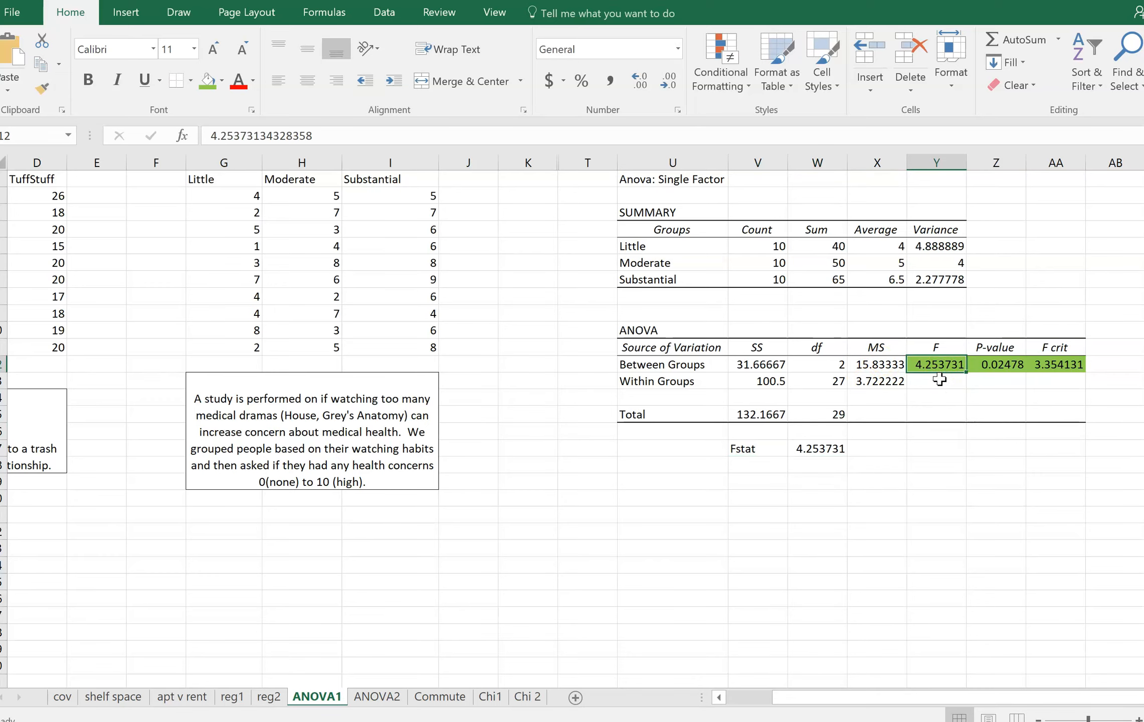
pyautogui.click(1045, 370)
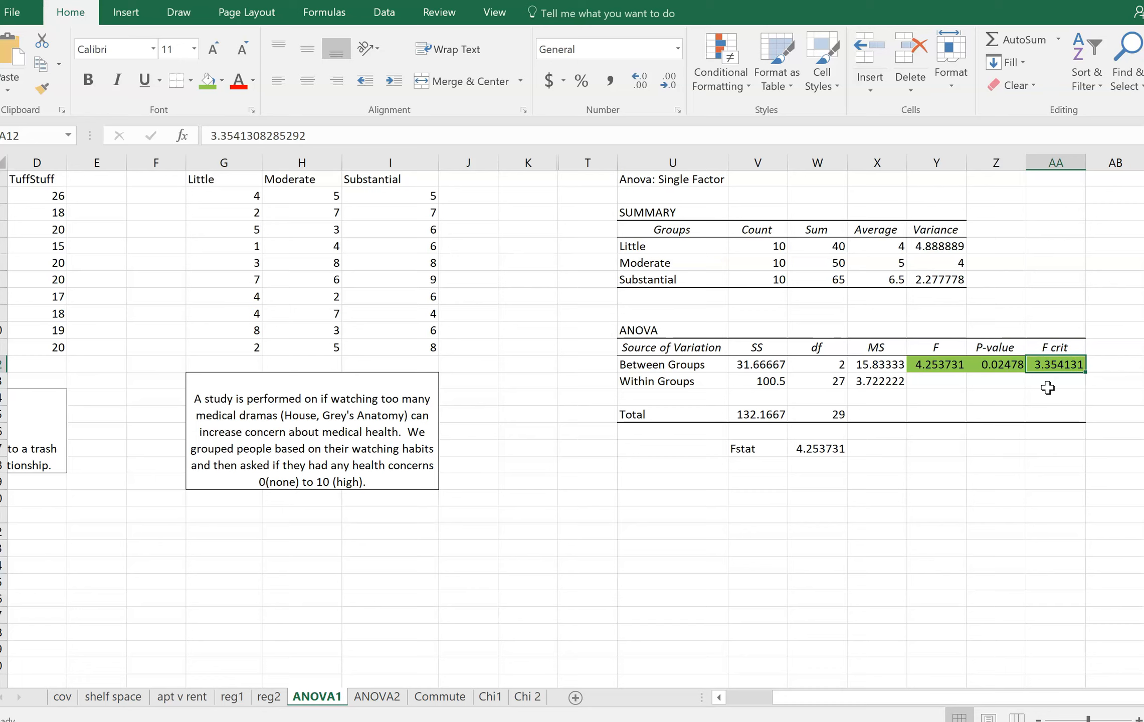
pyautogui.press('Left')
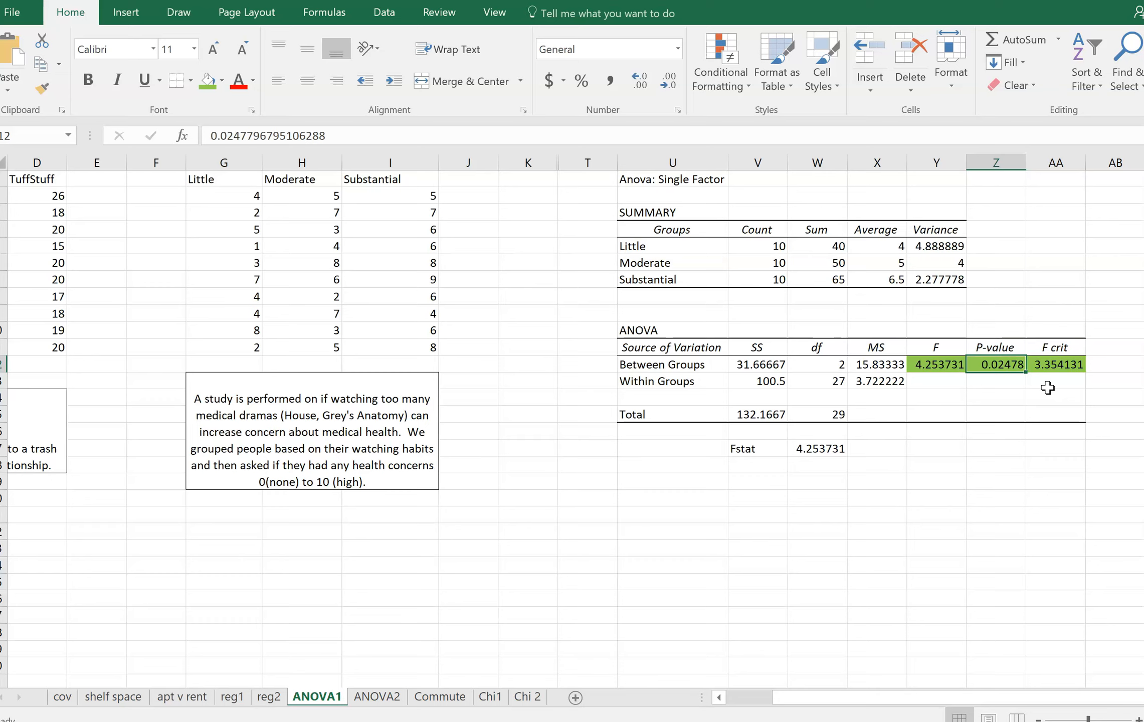
pyautogui.press('Left')
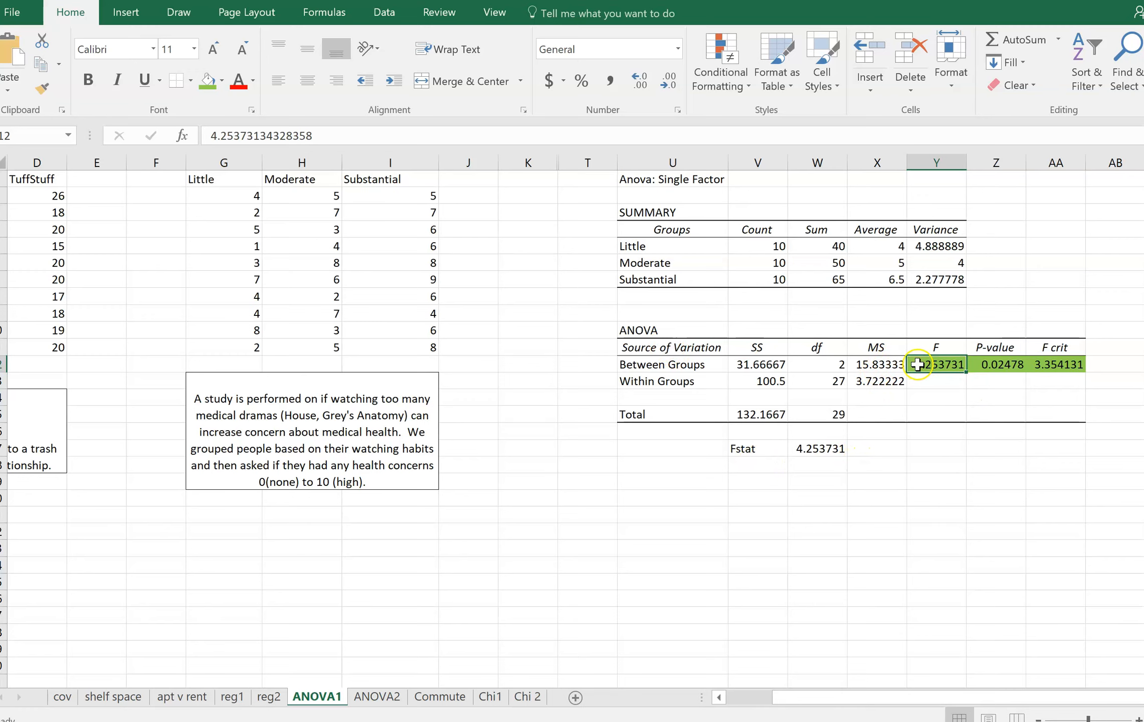
pyautogui.click(891, 363)
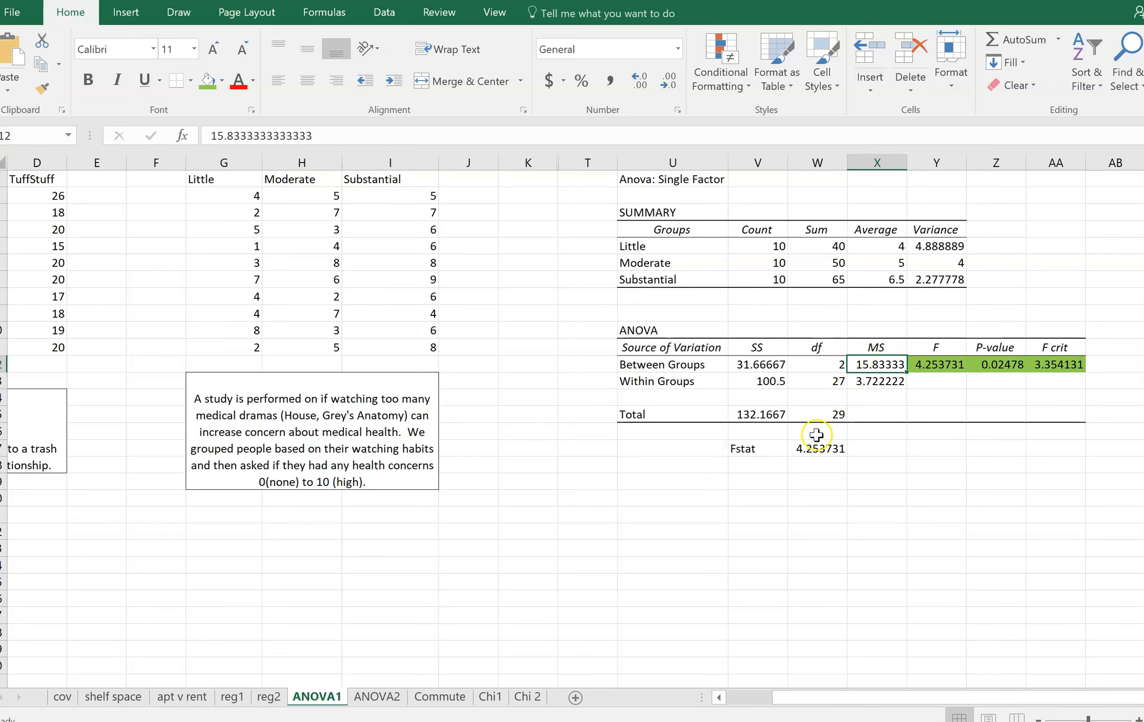
# Add an "MSB" row below Fstat that divides the between-groups SS by its df
pyautogui.click(769, 451)
pyautogui.press('Return')
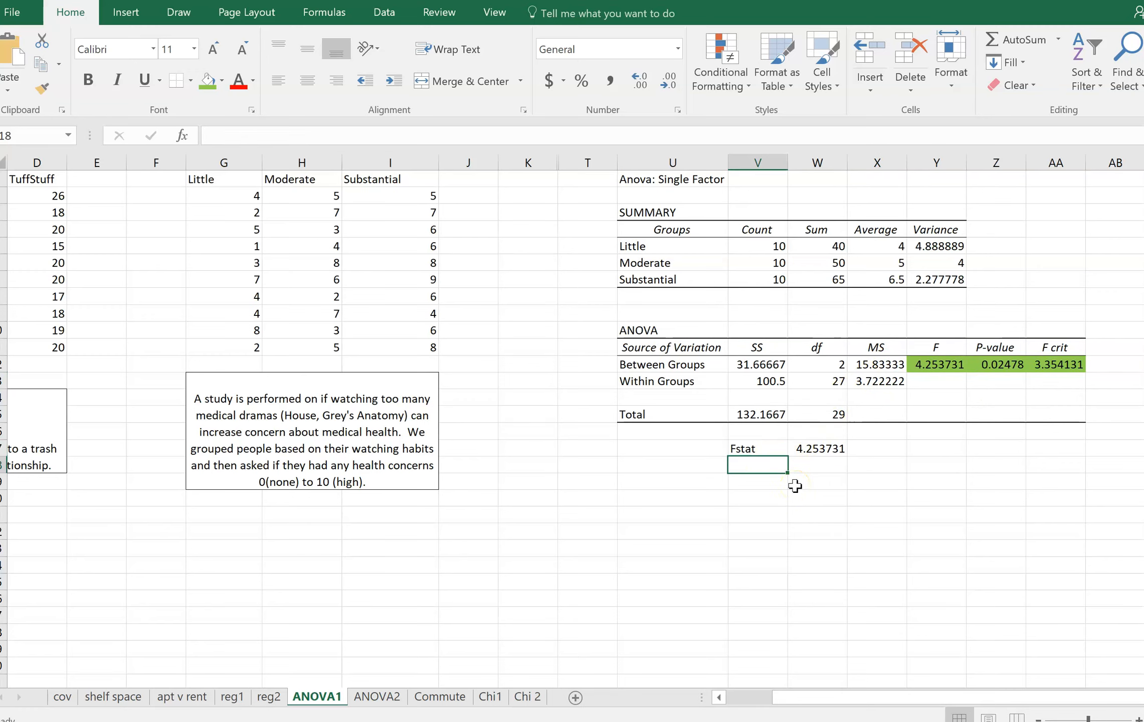
pyautogui.write('MSB')
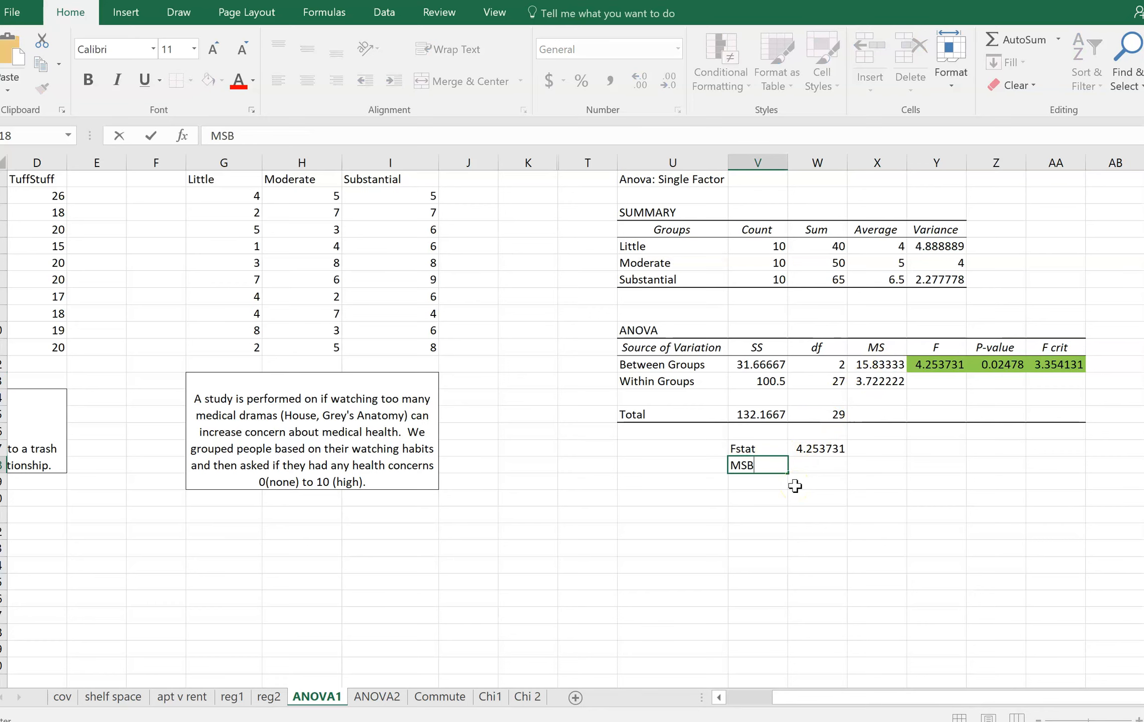
pyautogui.press('Tab')
pyautogui.write('=')
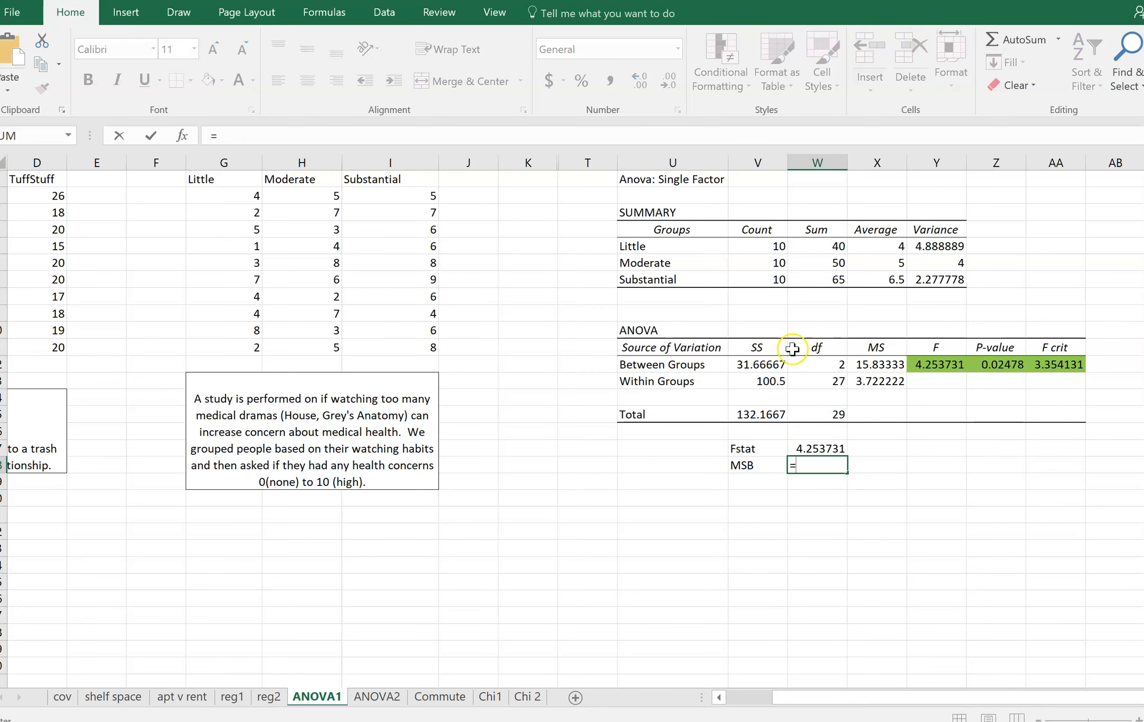
pyautogui.click(769, 362)
pyautogui.write('/')
pyautogui.click(798, 362)
pyautogui.press('Return')
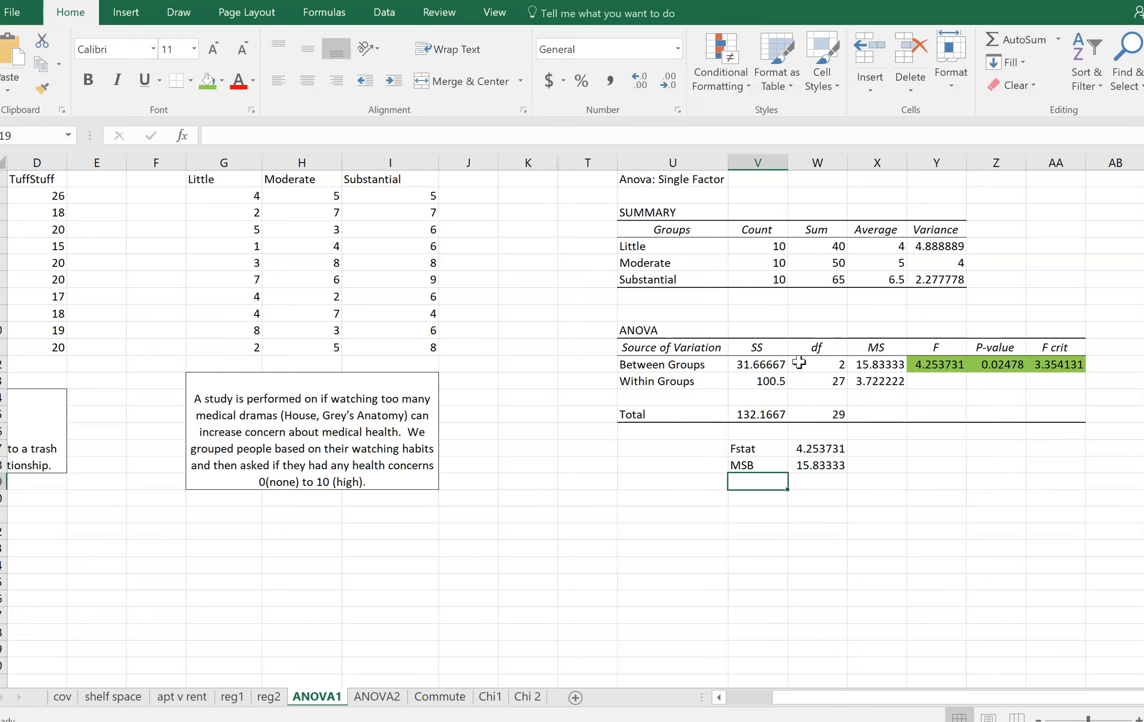
# Add an "MSW" row below MSB that divides the within-groups SS by its df
pyautogui.write('MS')
pyautogui.press('BackSpace')
pyautogui.press('BackSpace')
pyautogui.write('SQW')
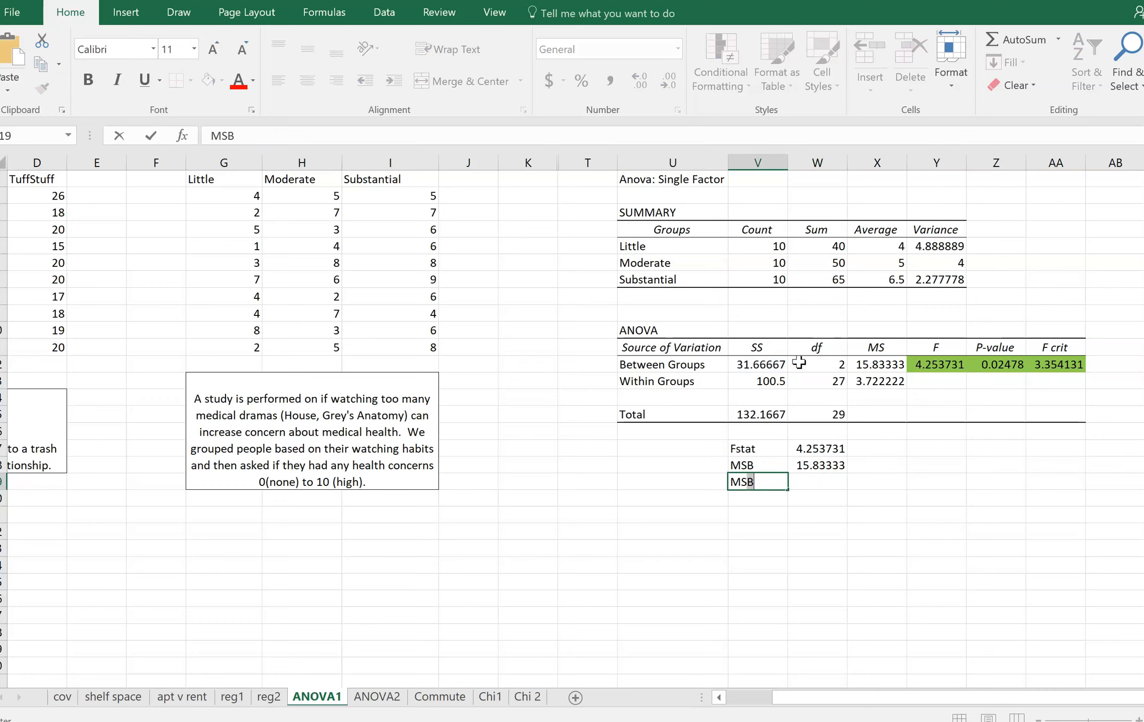
pyautogui.press('BackSpace')
pyautogui.press('BackSpace')
pyautogui.write('W')
pyautogui.press('Tab')
pyautogui.write('=')
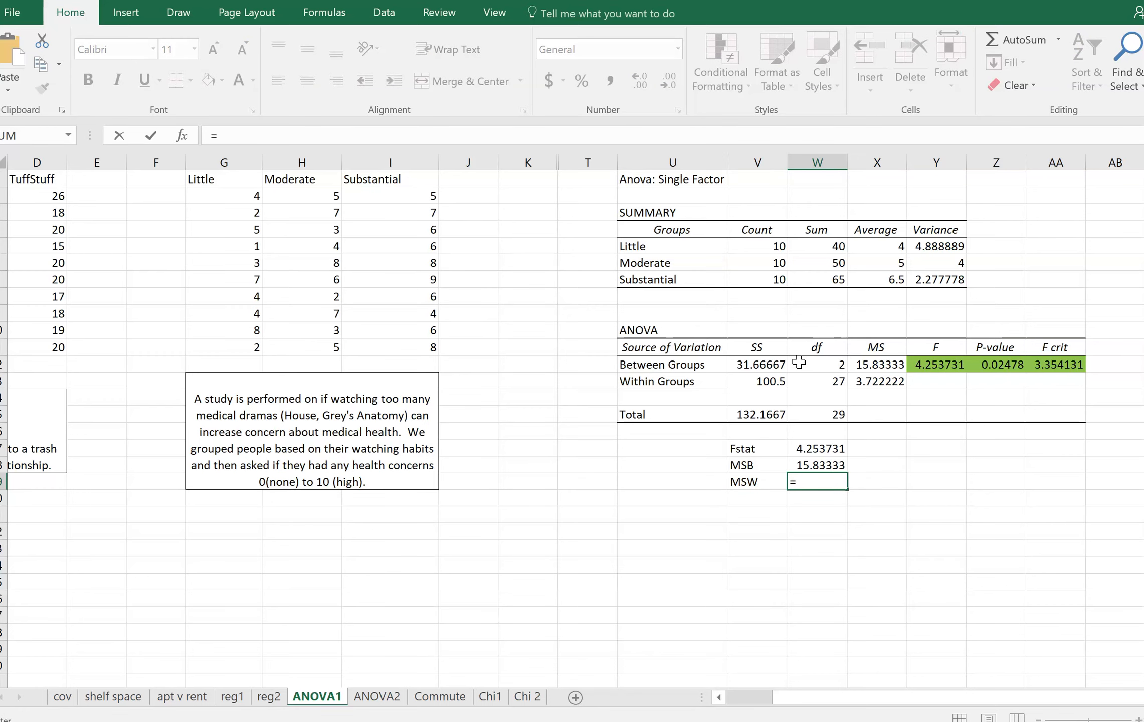
pyautogui.click(775, 382)
pyautogui.write('/')
pyautogui.click(818, 381)
pyautogui.press('Return')
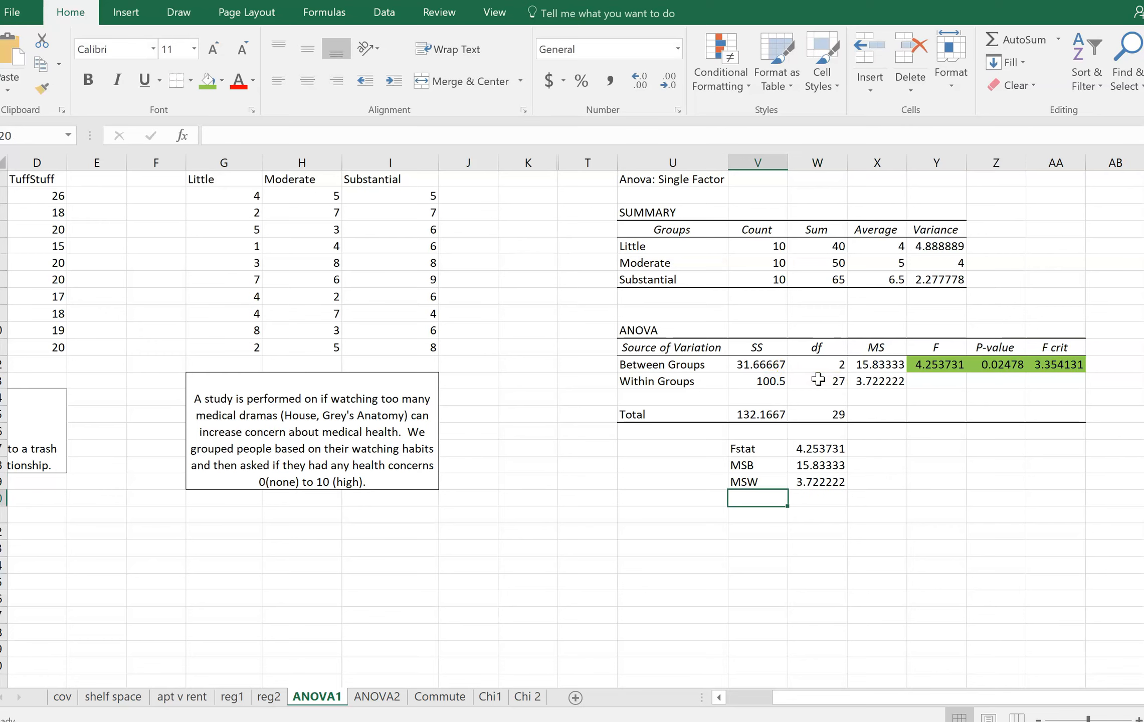
# Compare the MSB and MSW rows with the F, MS and df cells of the ANOVA table
pyautogui.press('Up')
pyautogui.press('Down')
pyautogui.press('Up')
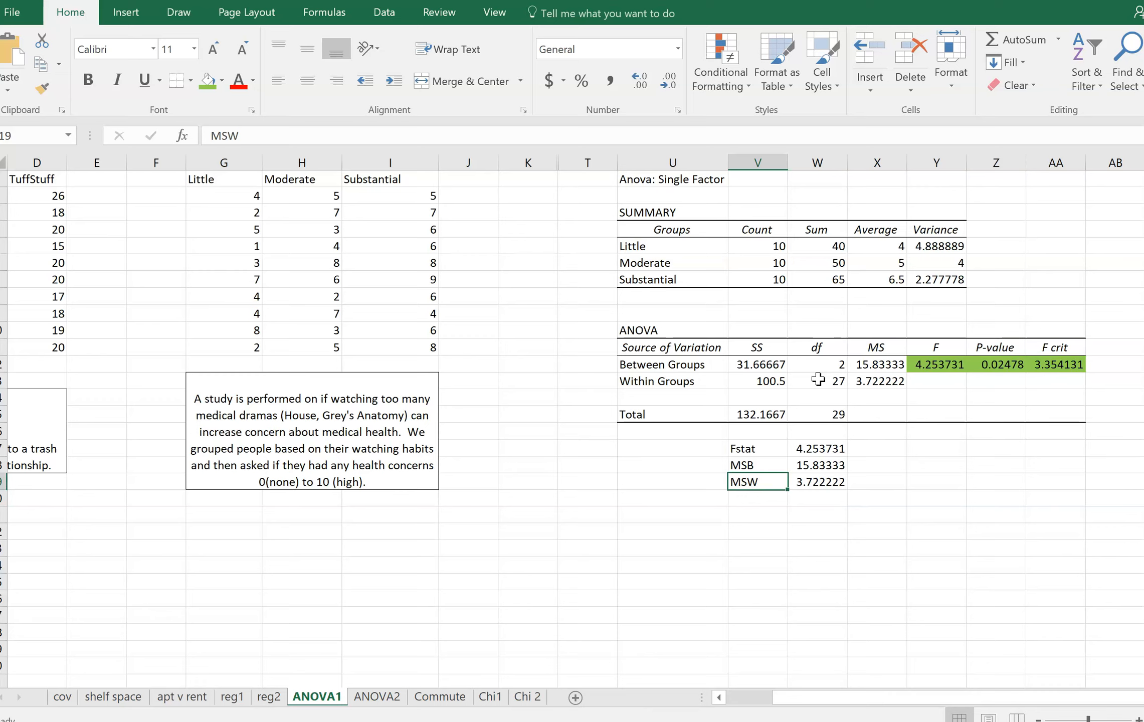
pyautogui.press('Up')
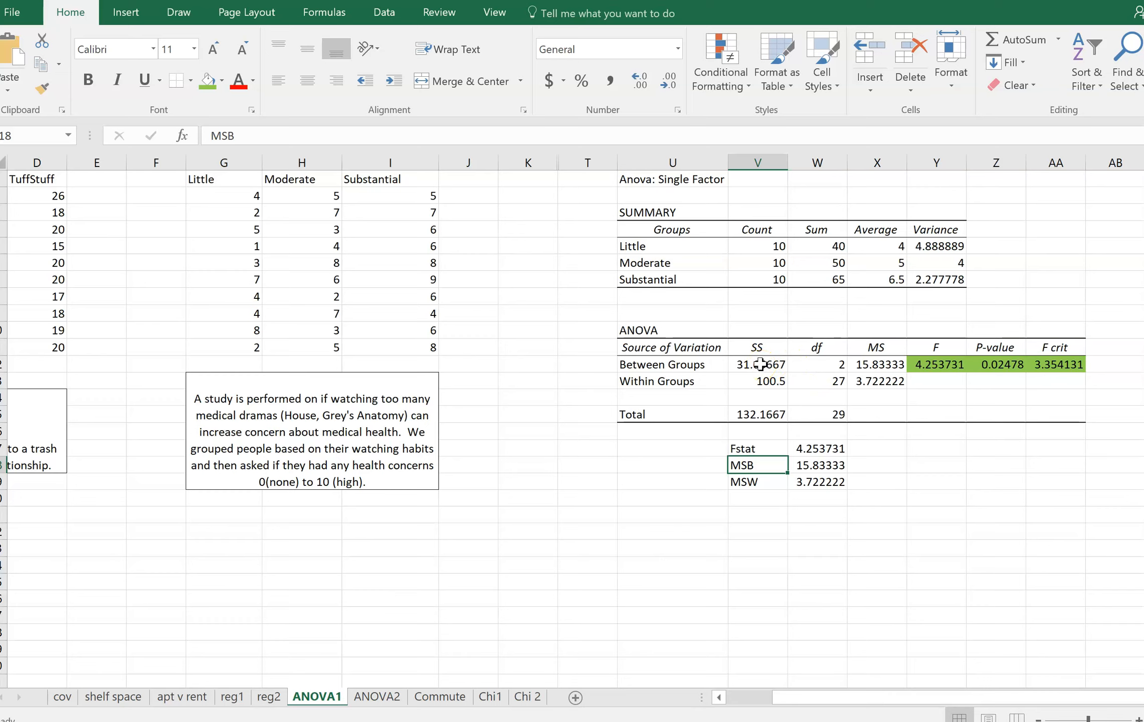
pyautogui.click(924, 364)
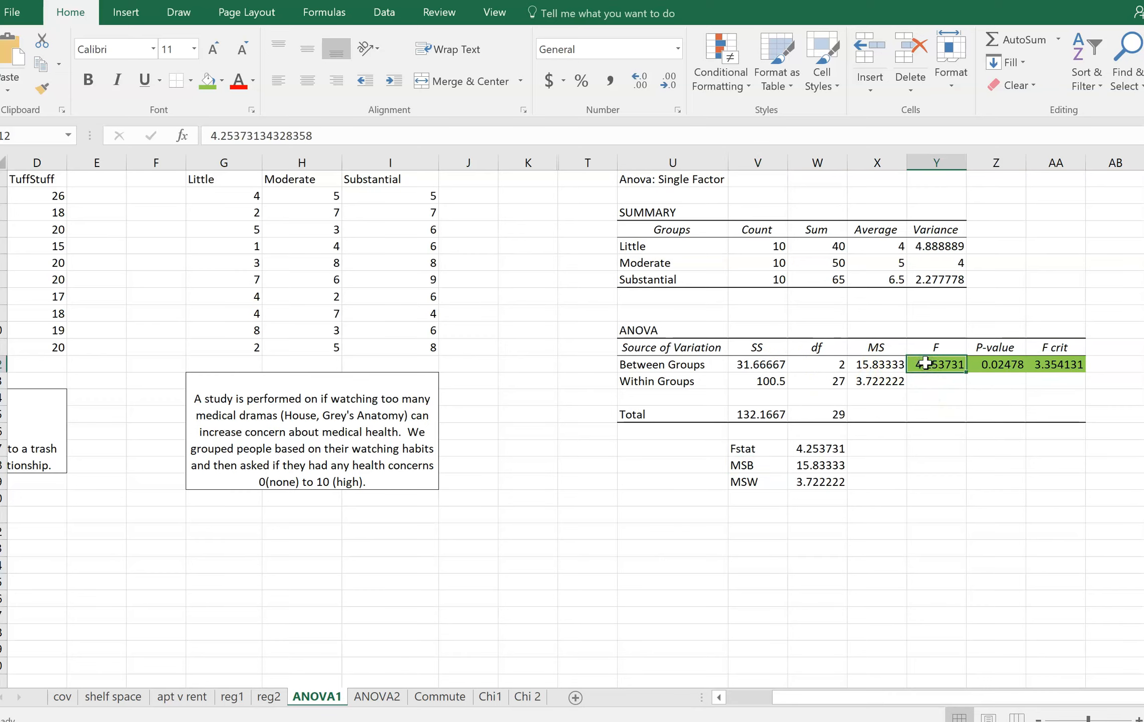
pyautogui.click(874, 363)
pyautogui.click(877, 381)
pyautogui.click(875, 365)
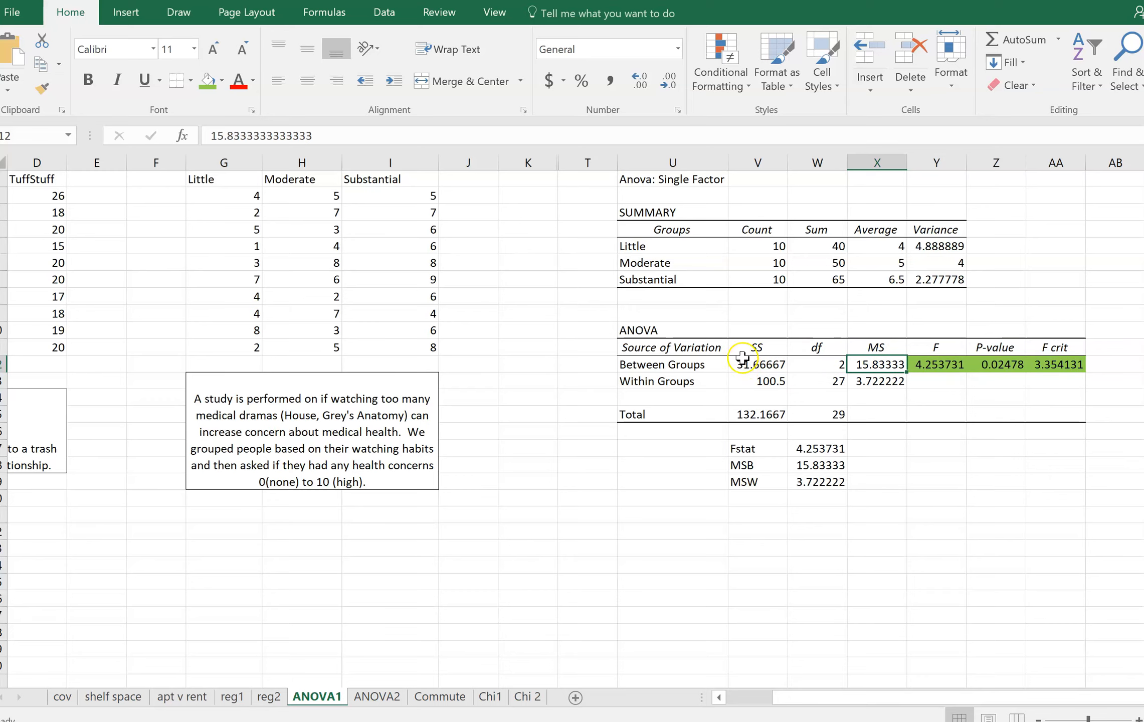
pyautogui.click(811, 365)
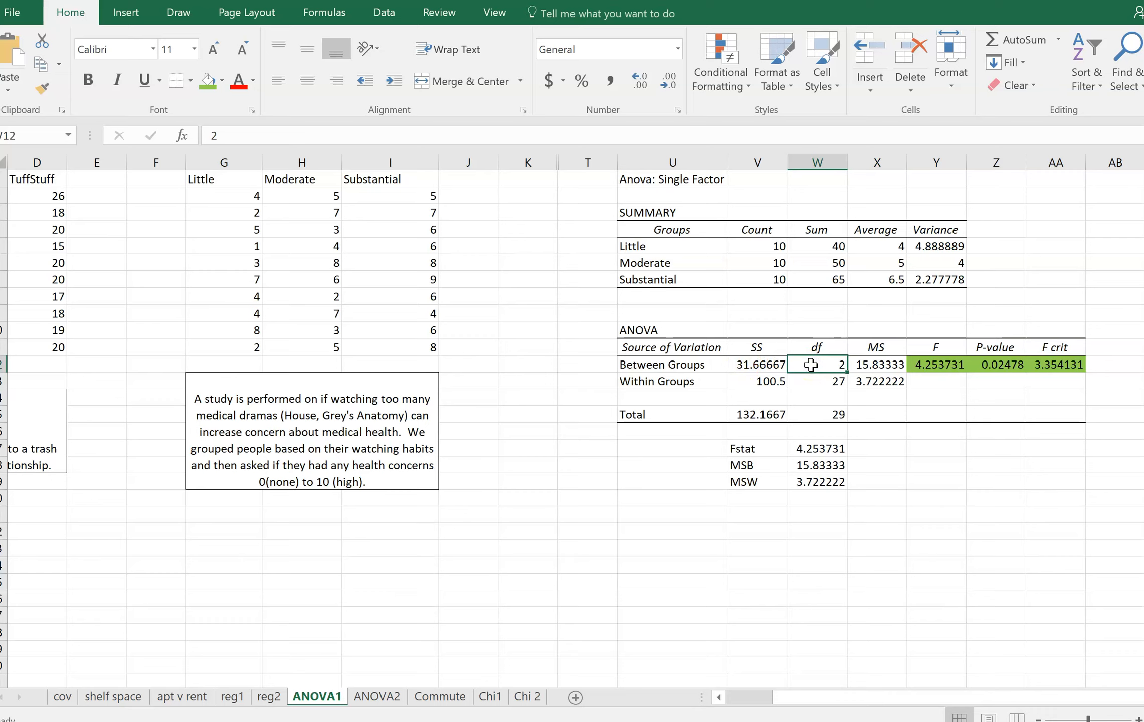
# Compare the between-groups, within-groups and total df cells of the ANOVA table, along with the adjacent SS cells
pyautogui.click(697, 364)
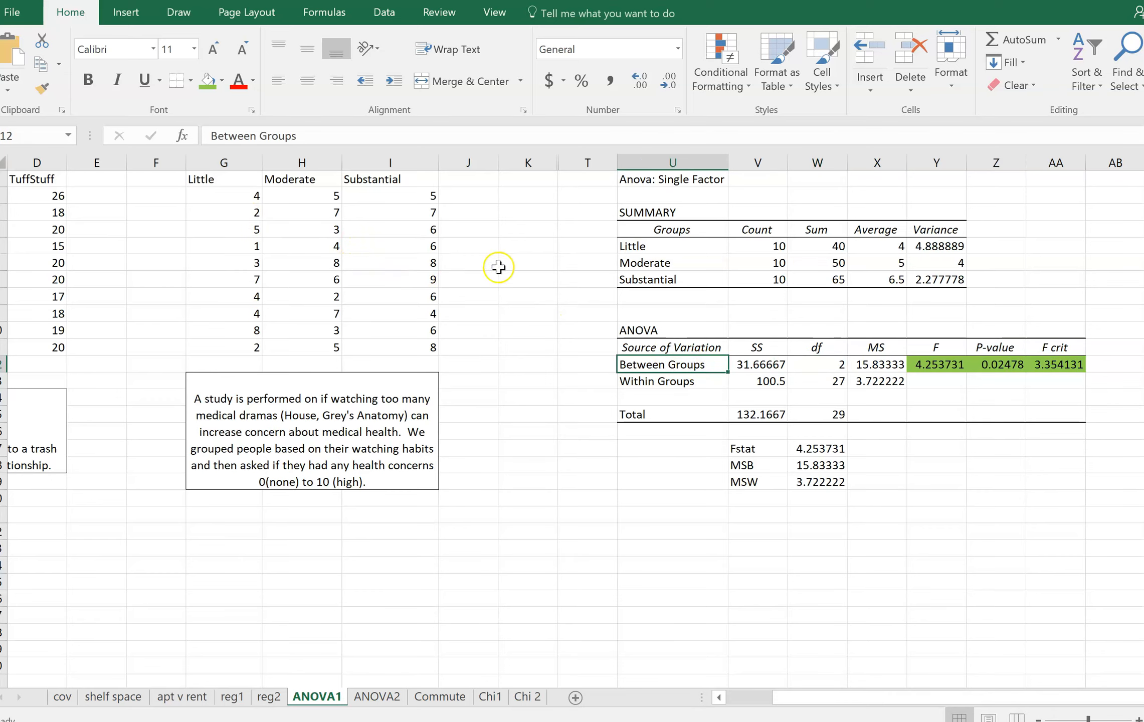
pyautogui.click(816, 364)
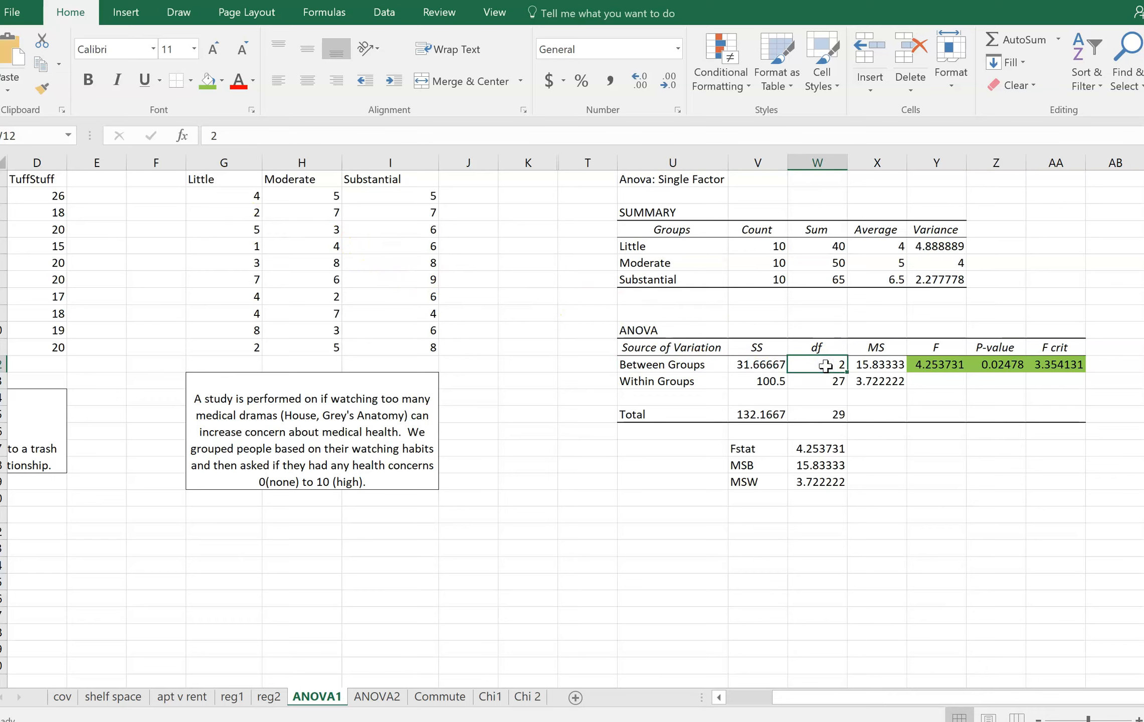
pyautogui.click(807, 410)
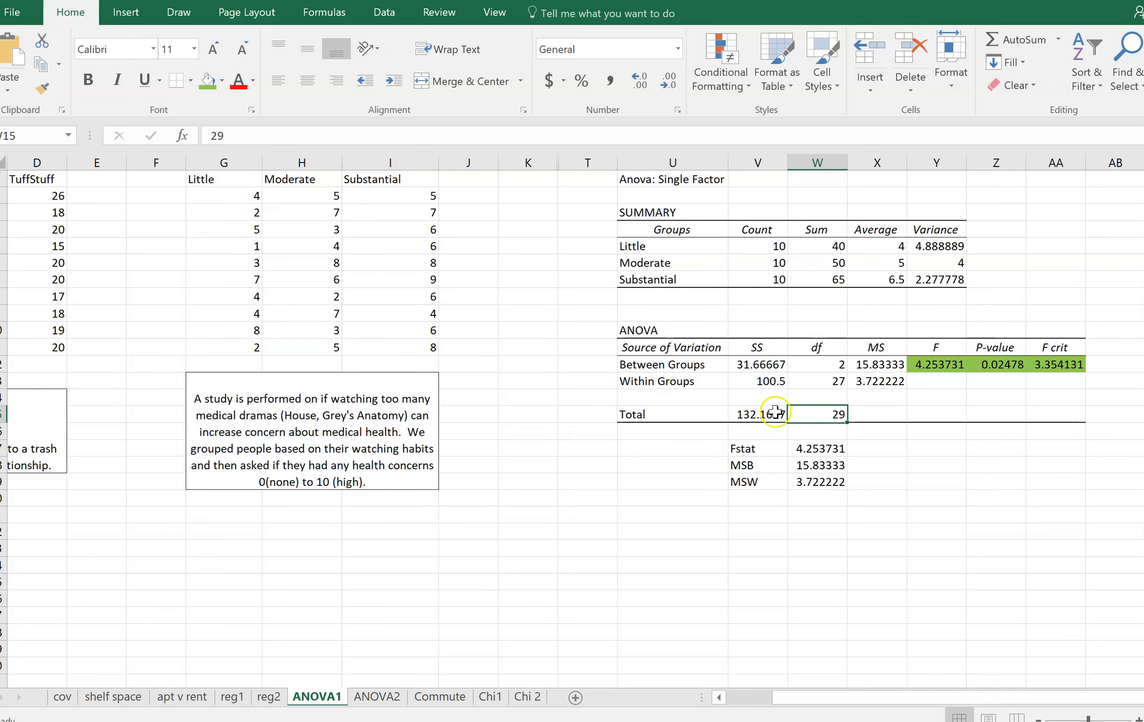
pyautogui.press('Up')
pyautogui.press('Up')
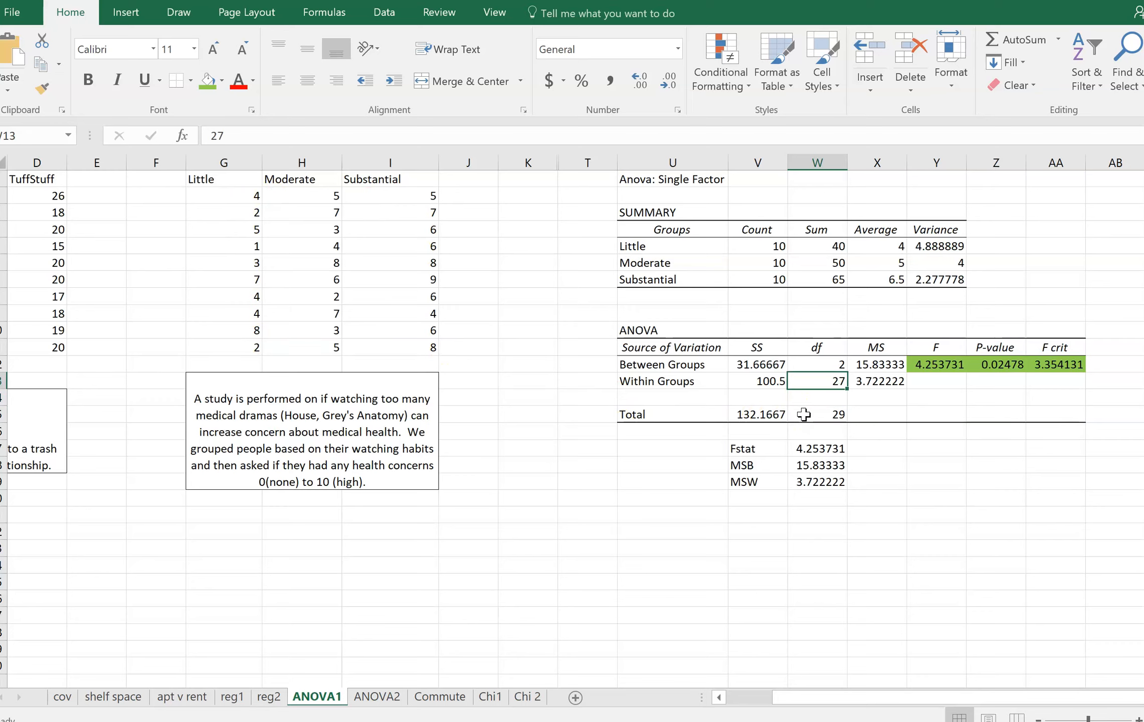
pyautogui.press('Up')
pyautogui.press('Down')
pyautogui.press('Up')
pyautogui.press('Down')
pyautogui.press('Up')
pyautogui.press('Down')
pyautogui.press('Down')
pyautogui.press('Down')
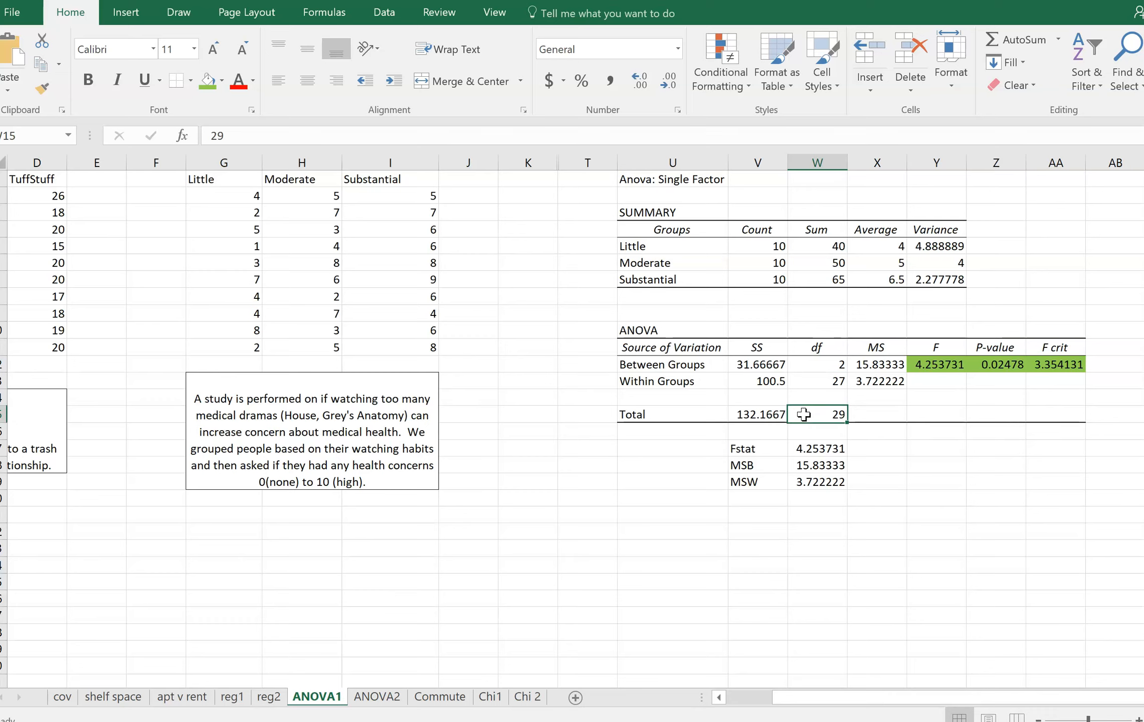
pyautogui.press('Up')
pyautogui.press('Up')
pyautogui.press('Up')
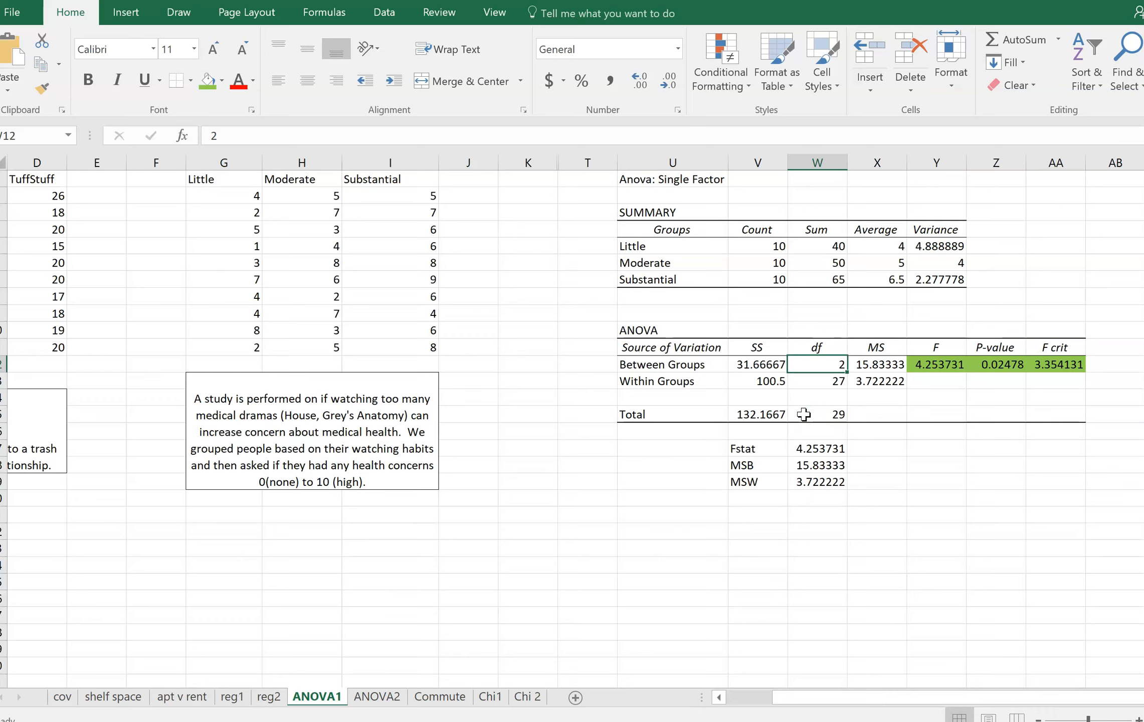
pyautogui.press('Down')
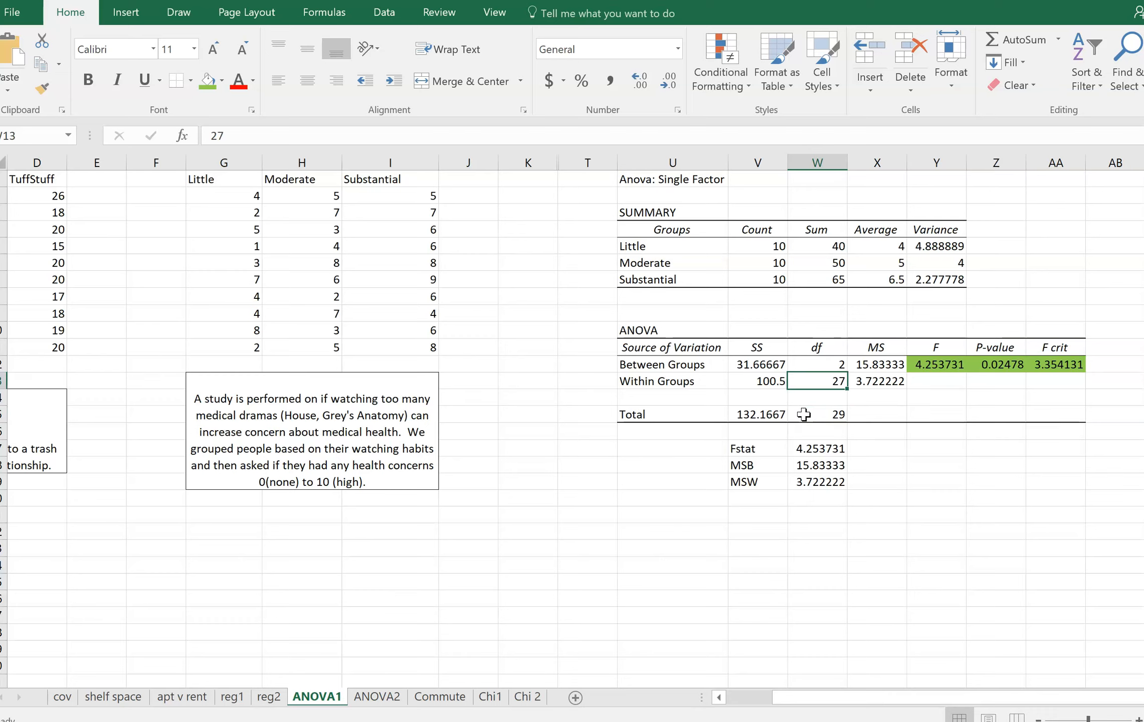
pyautogui.press('Up')
pyautogui.press('Down')
pyautogui.press('Down')
pyautogui.press('Down')
pyautogui.press('Up')
pyautogui.press('Up')
pyautogui.press('Left')
pyautogui.press('Up')
pyautogui.press('Down')
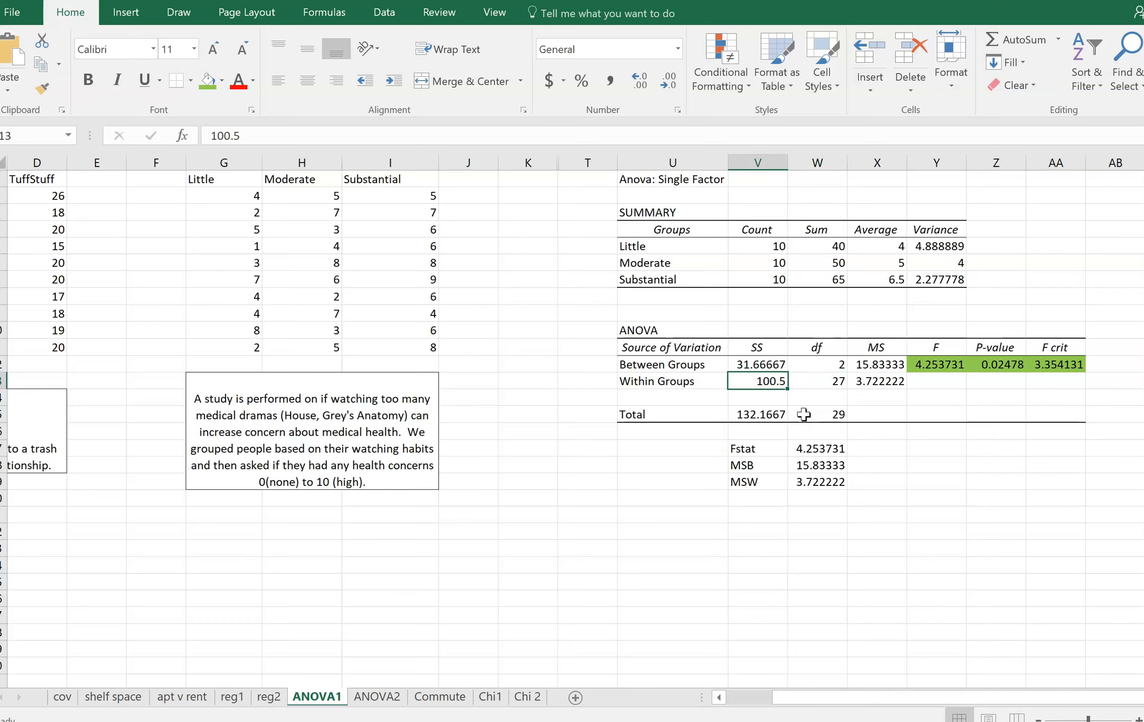
# Add an "SSB" label in cell V21, leaving one blank row below the MSW label
pyautogui.click(695, 527)
pyautogui.press('Up')
pyautogui.press('Right')
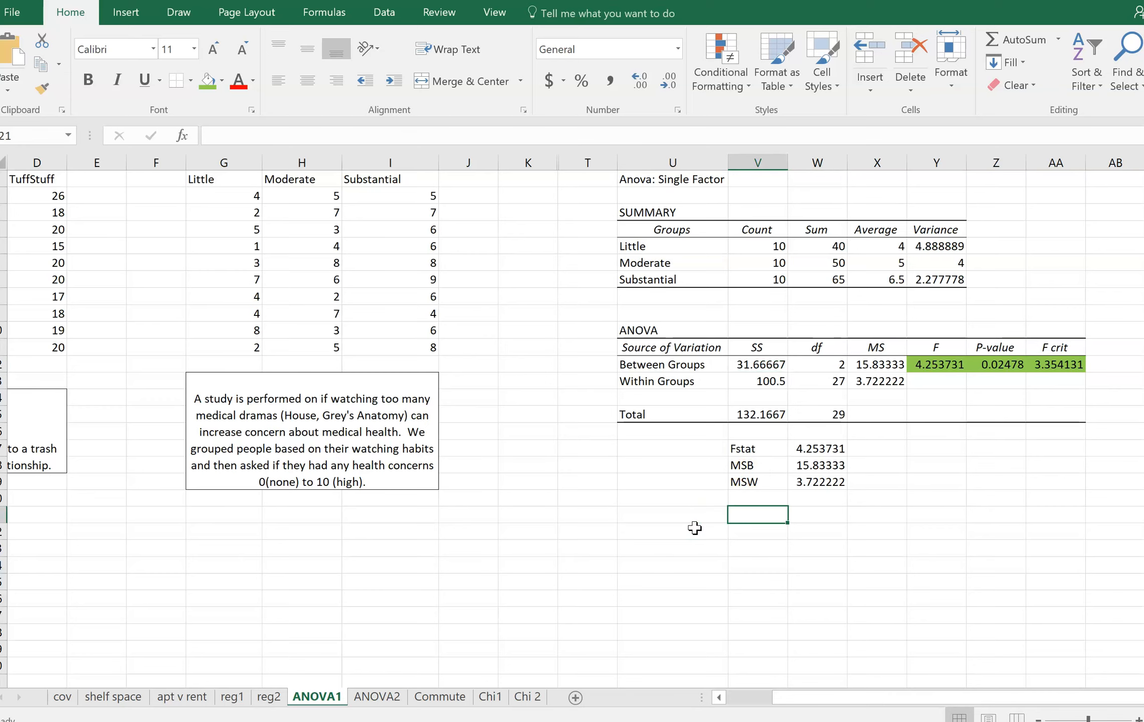
pyautogui.write('SSB')
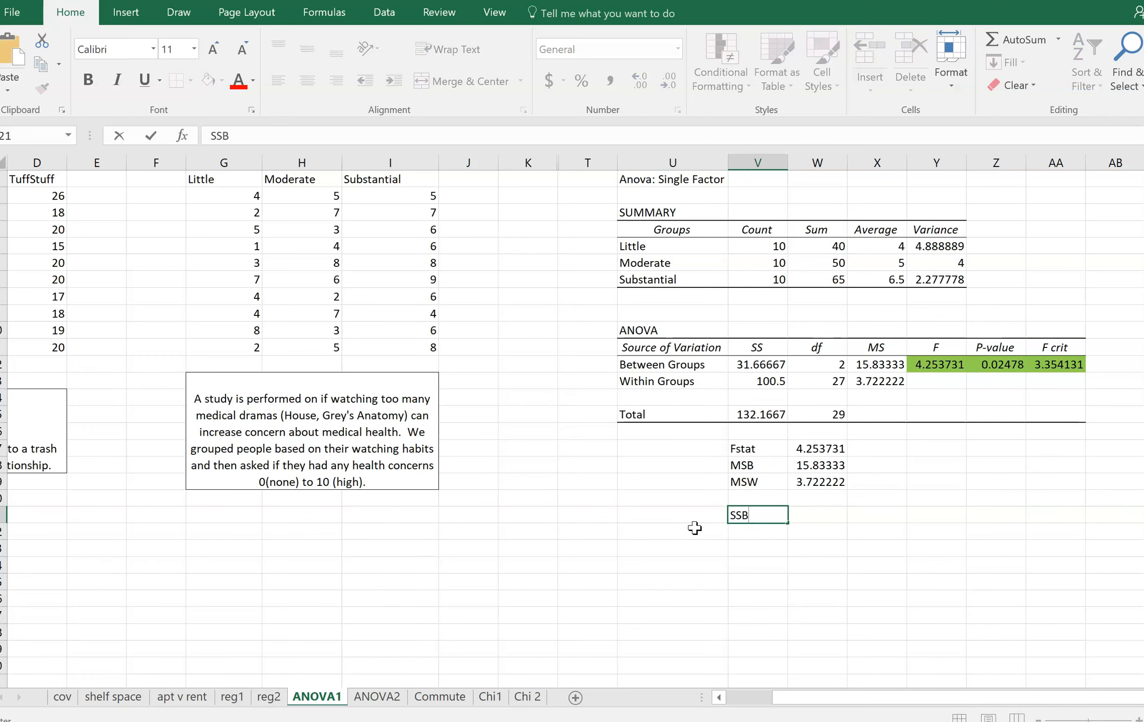
pyautogui.press('Tab')
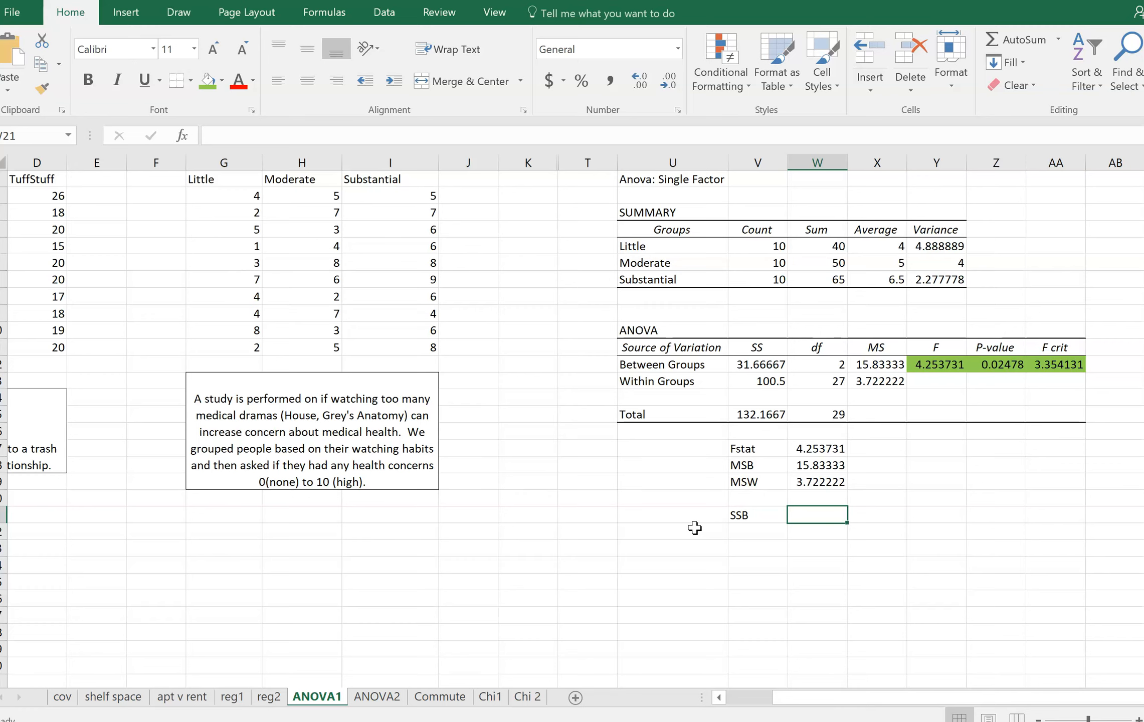
# Label the blank row between MSW and SSB "Grand Mean"
pyautogui.click(740, 500)
pyautogui.write('k')
pyautogui.press('BackSpace')
pyautogui.write('Grand Mean')
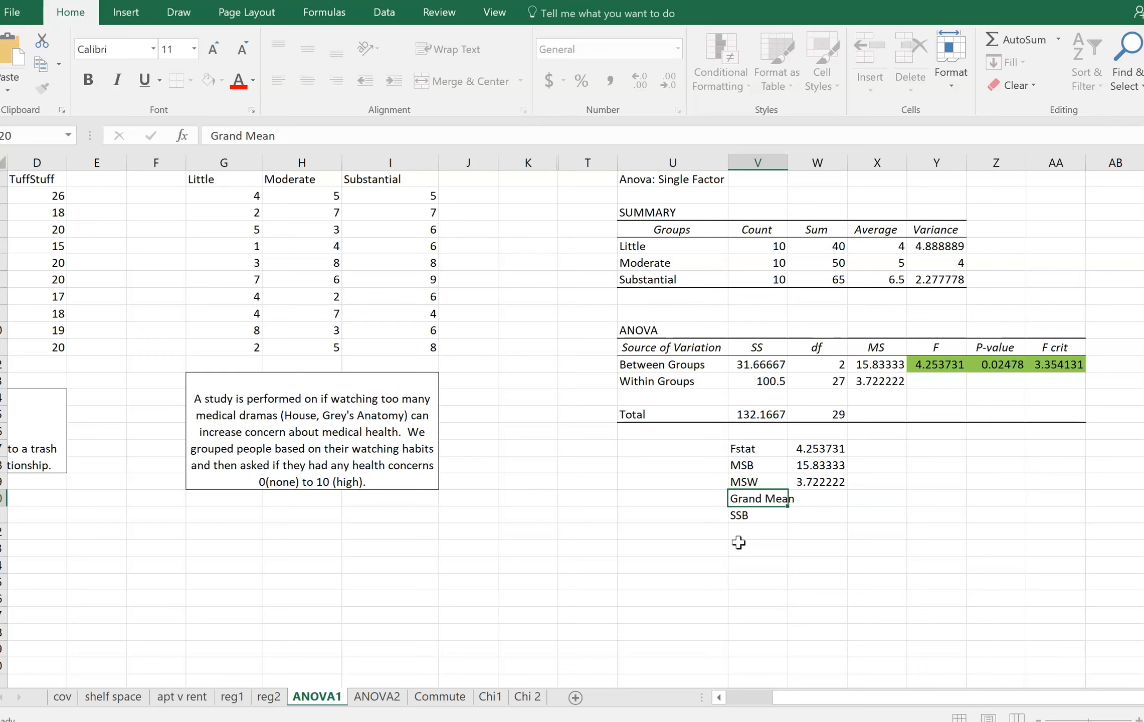
pyautogui.press('Tab')
# Calculate the grand mean beside its label as the average of G2:I11, and widen column V to fit the label
pyautogui.write('=save')
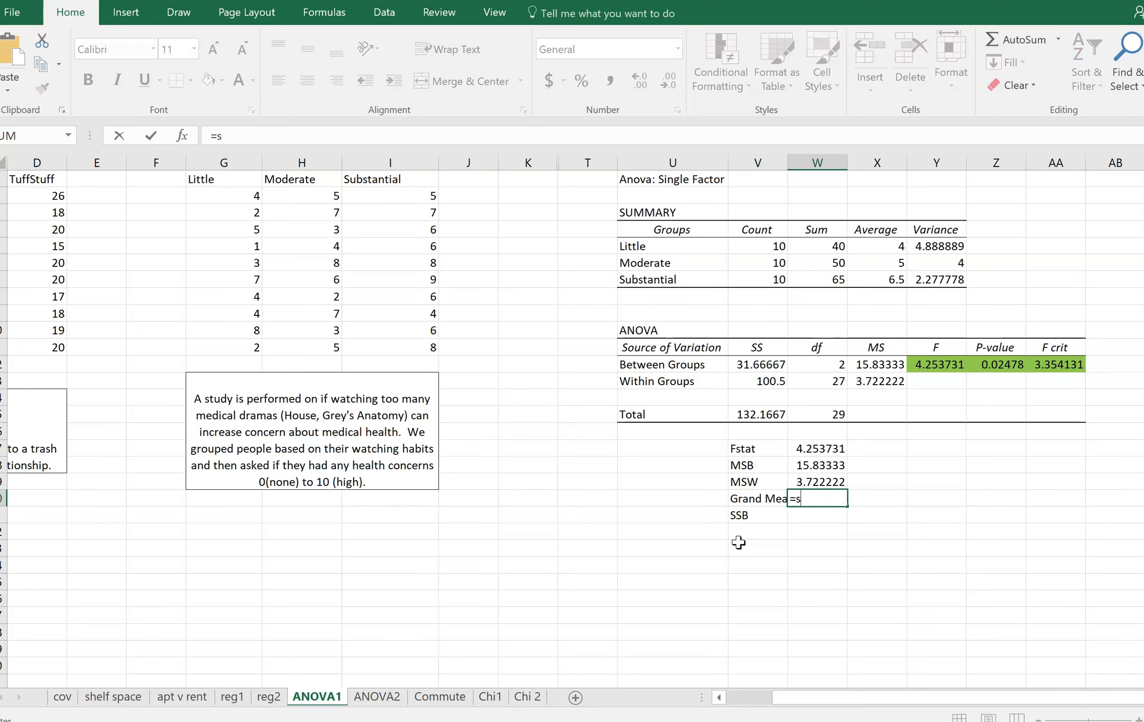
pyautogui.press('BackSpace')
pyautogui.press('BackSpace')
pyautogui.press('BackSpace')
pyautogui.press('BackSpace')
pyautogui.press('BackSpace')
pyautogui.write('=aveAR')
pyautogui.press('BackSpace')
pyautogui.press('BackSpace')
pyautogui.write('RAGE')
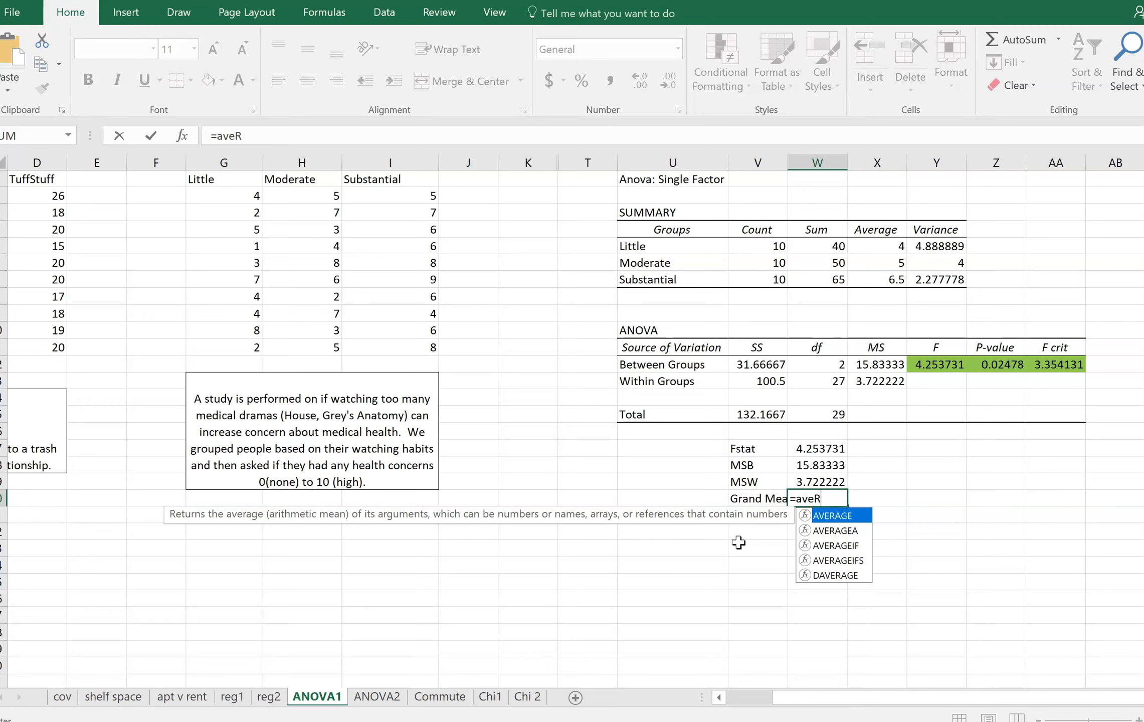
pyautogui.press('BackSpace')
pyautogui.press('BackSpace')
pyautogui.press('BackSpace')
pyautogui.press('BackSpace')
pyautogui.press('Escape')
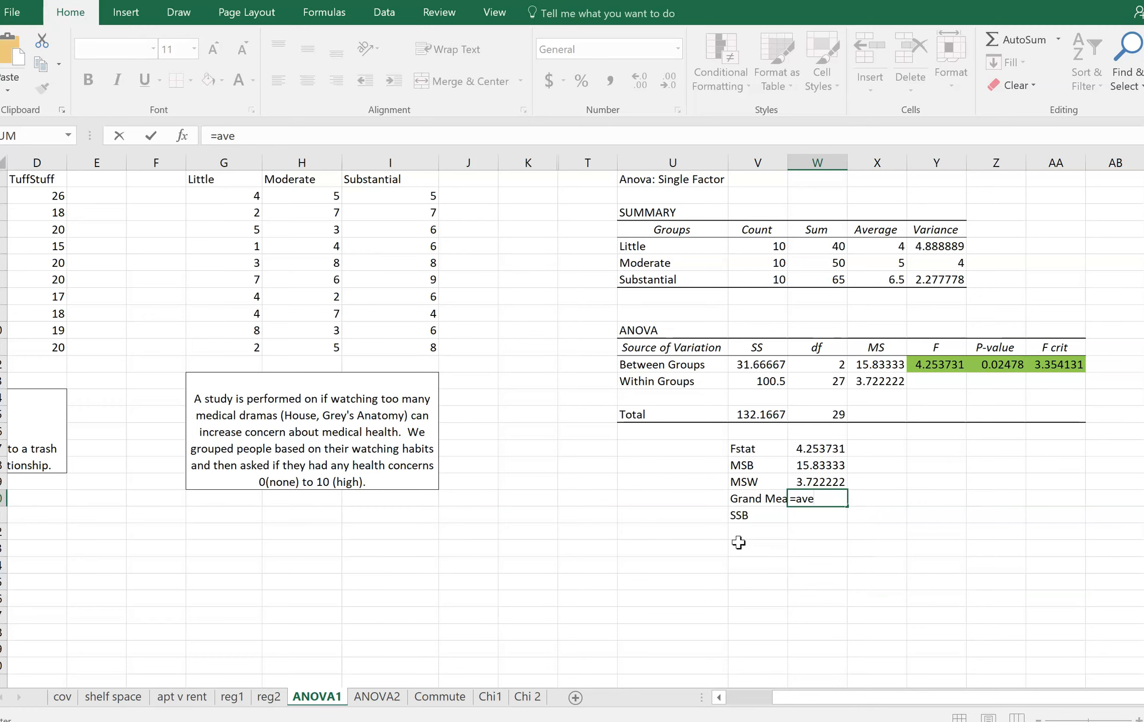
pyautogui.write('rage(')
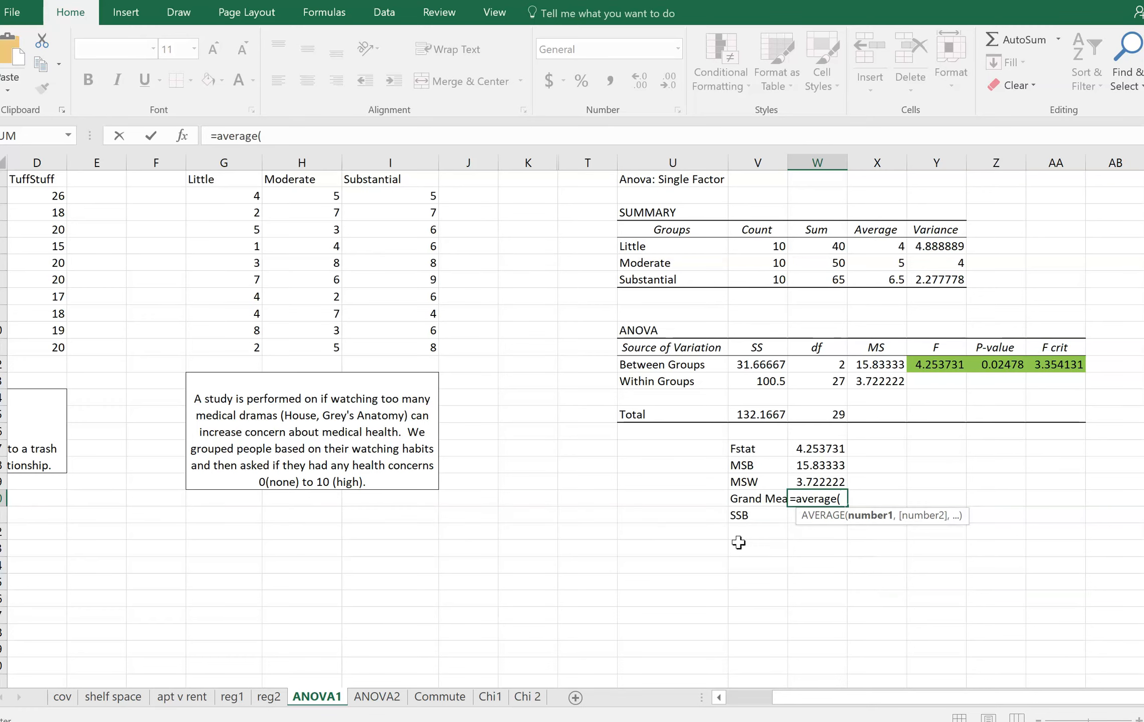
pyautogui.moveTo(247, 196); pyautogui.dragTo(389, 345)
pyautogui.write(')')
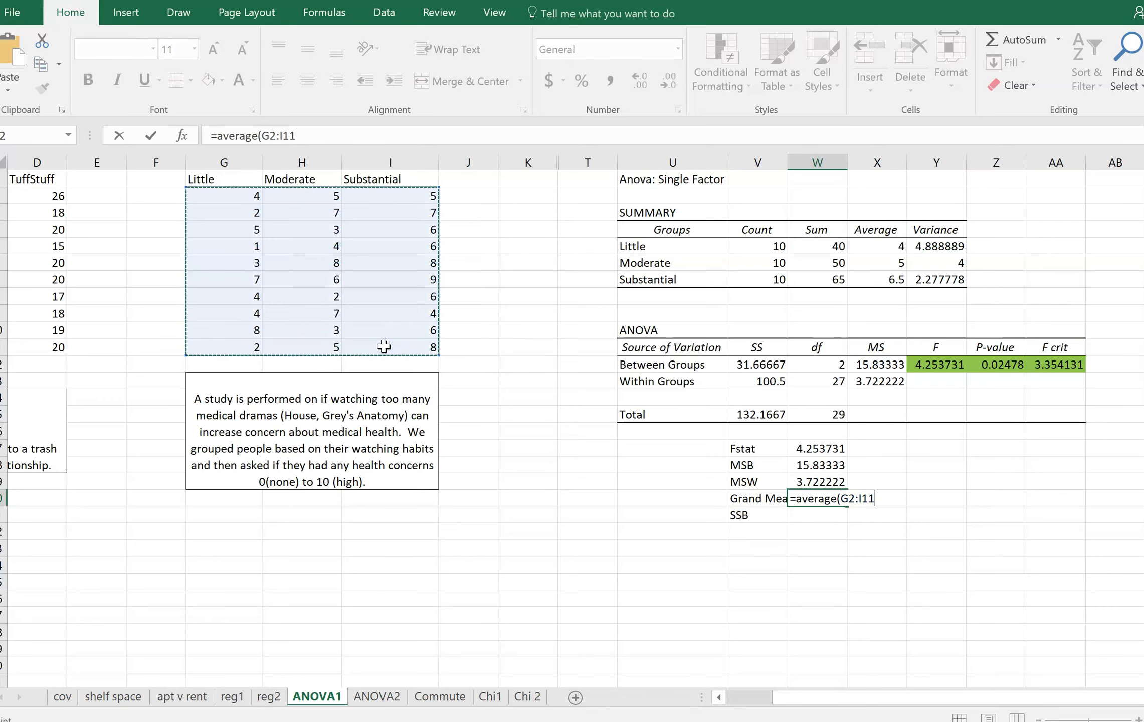
pyautogui.press('Return')
pyautogui.press('Up')
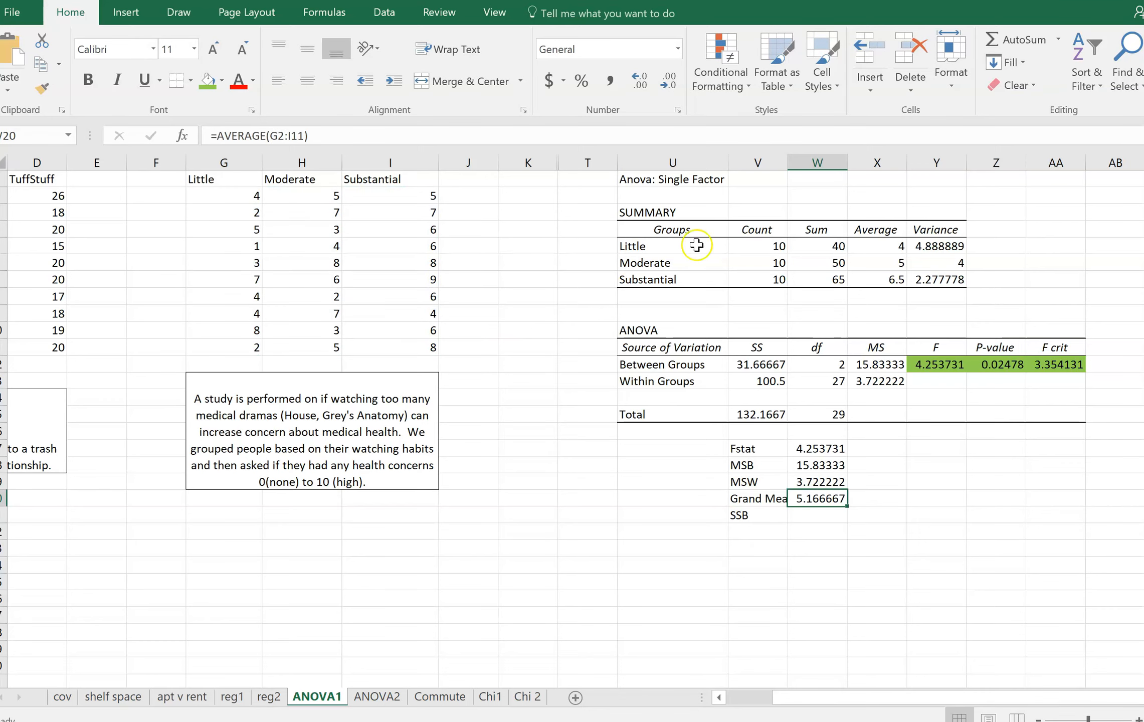
pyautogui.doubleClick(788, 163)
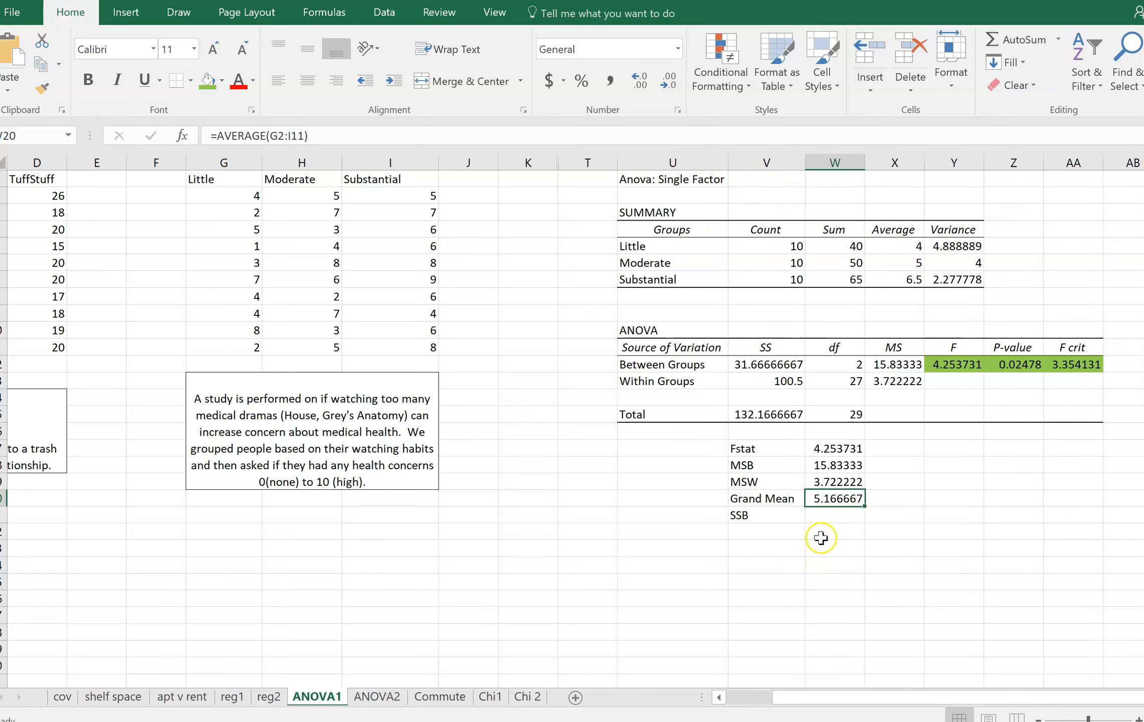
# Enter =(G2-W20)^2+(H2-W20)^2 beside SSB to sum the first squared deviations from the grand mean
pyautogui.click(827, 512)
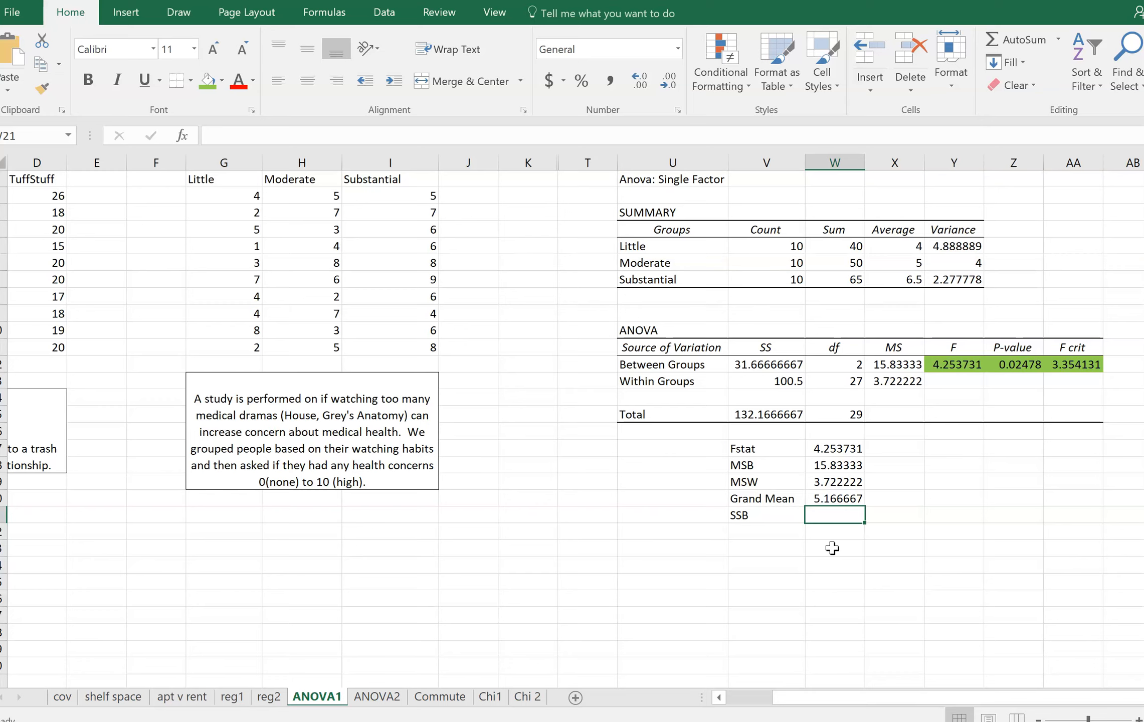
pyautogui.write('=(')
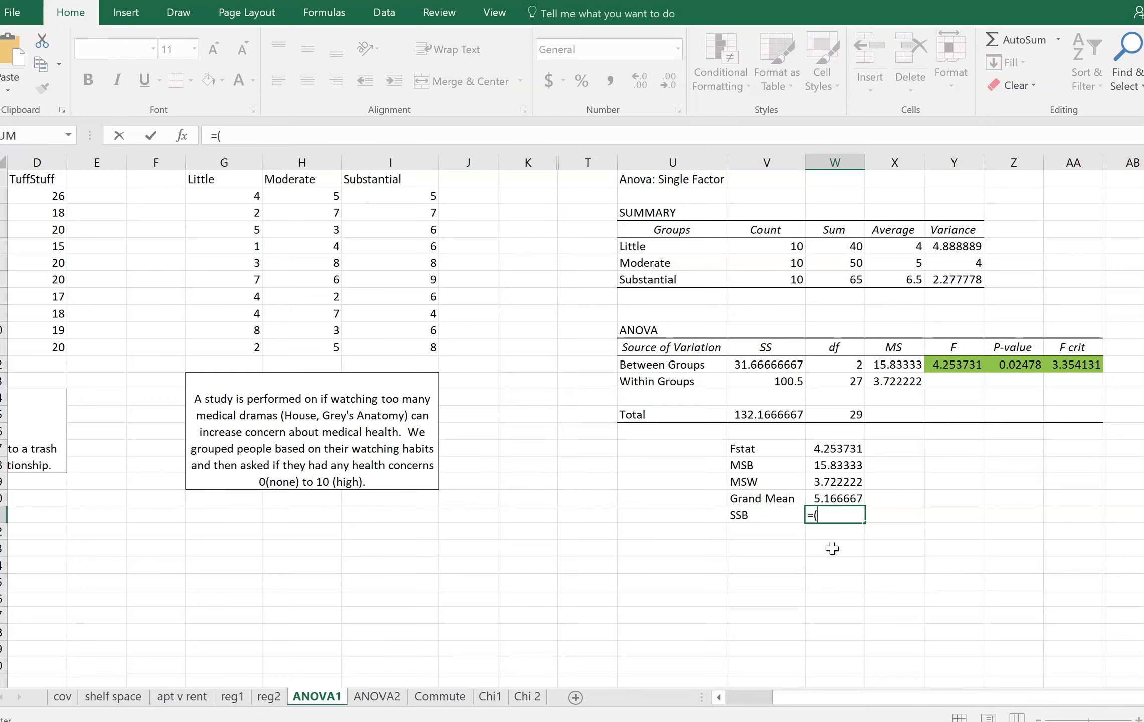
pyautogui.click(225, 195)
pyautogui.write('-')
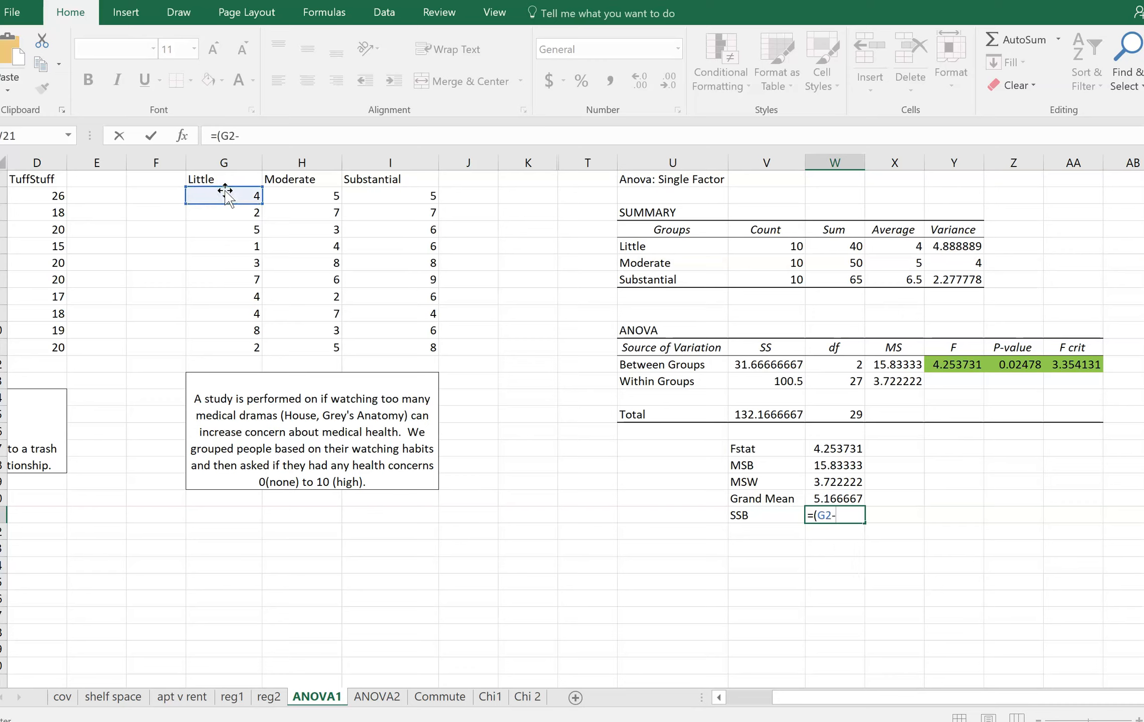
pyautogui.click(832, 496)
pyautogui.write(')^2+(')
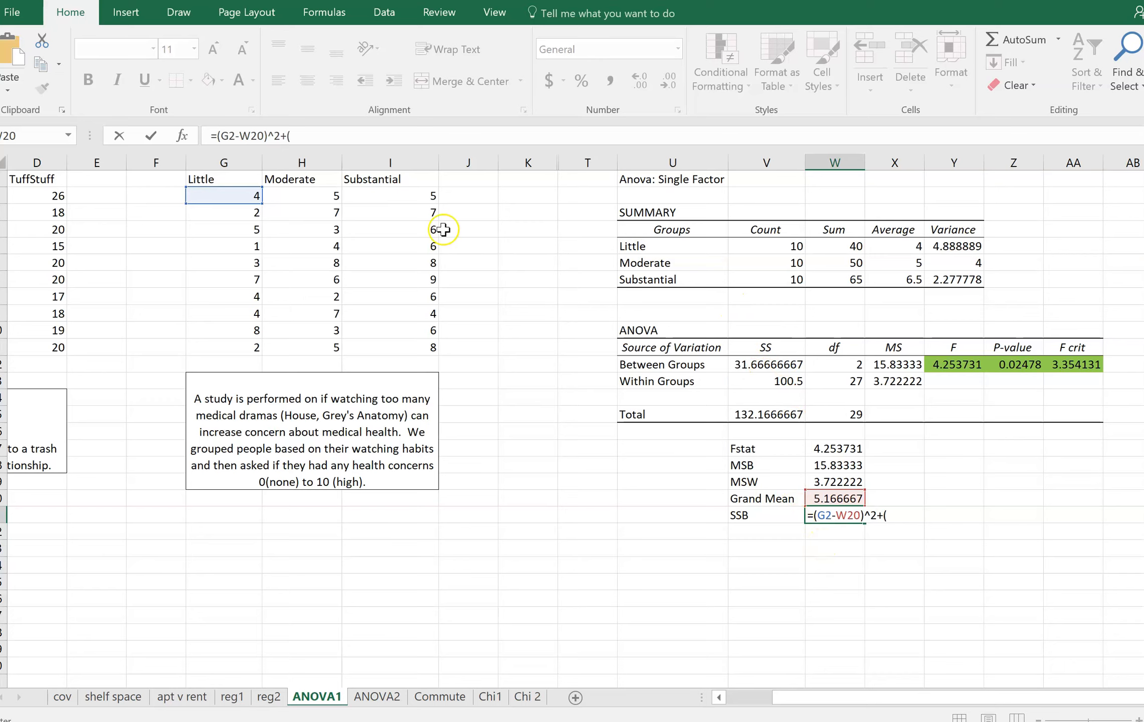
pyautogui.click(310, 193)
pyautogui.write('-')
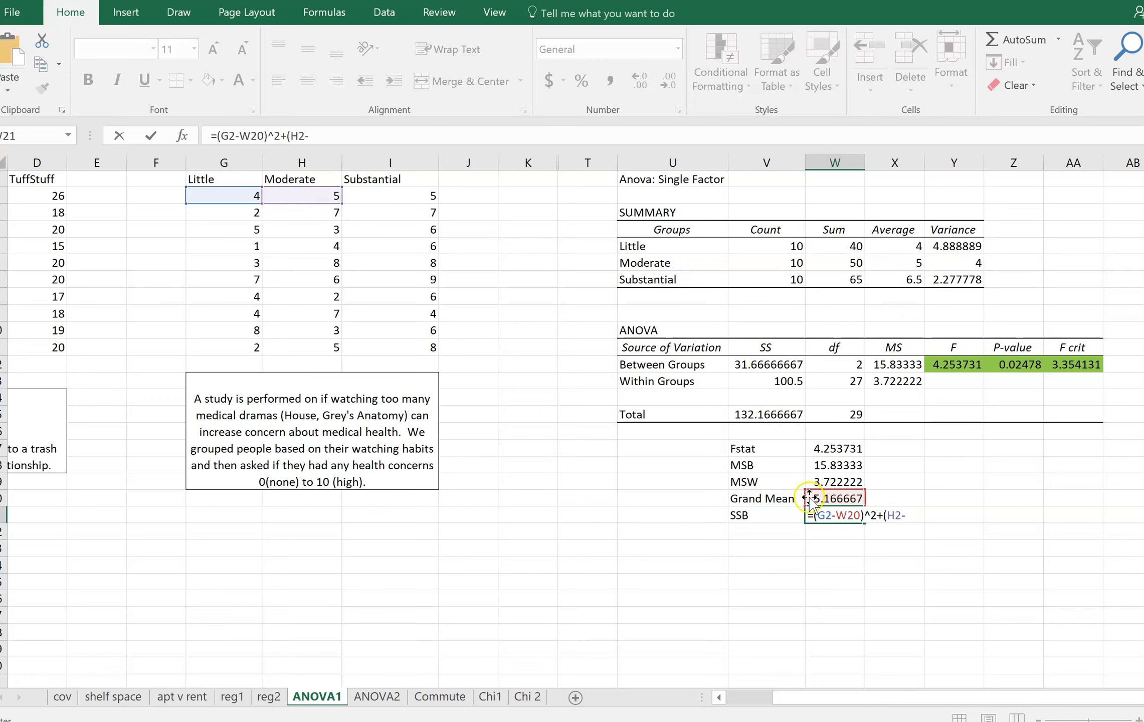
pyautogui.click(829, 496)
pyautogui.write(')@')
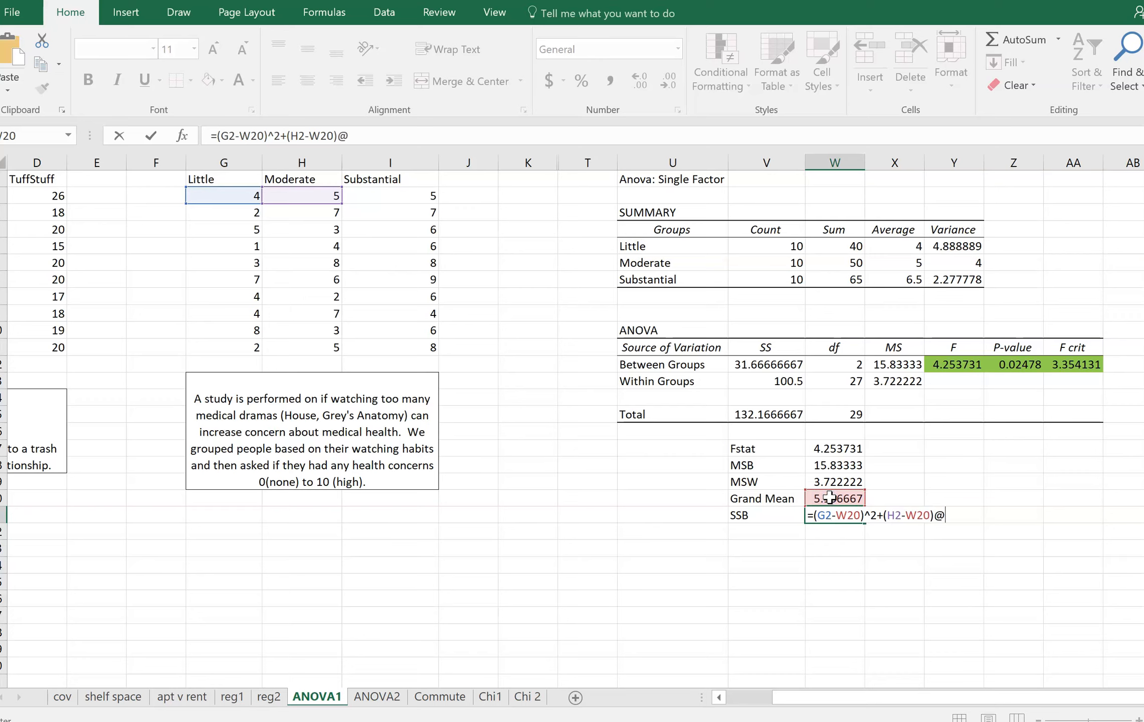
pyautogui.press('BackSpace')
pyautogui.write('^2')
pyautogui.hotkey('ctrl', 'Return')
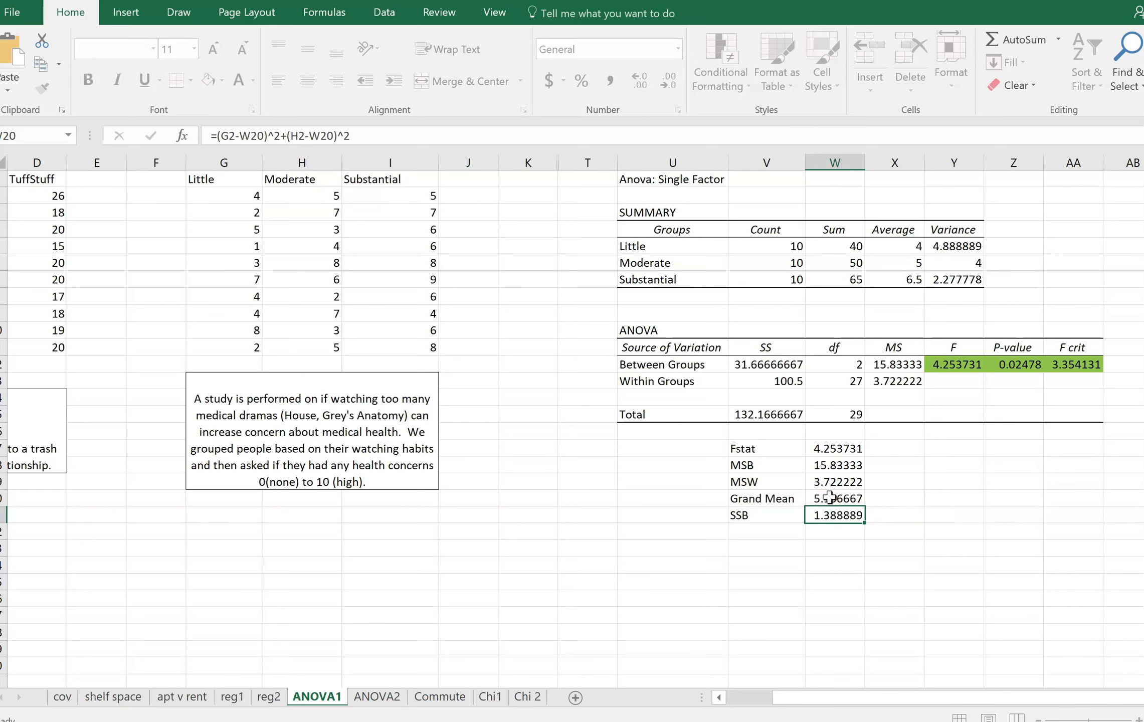
# Add the note "continue for all 30" and the value 31.667 beside the SSB formula, and widen column X to fit the note
pyautogui.press('Right')
pyautogui.write('con')
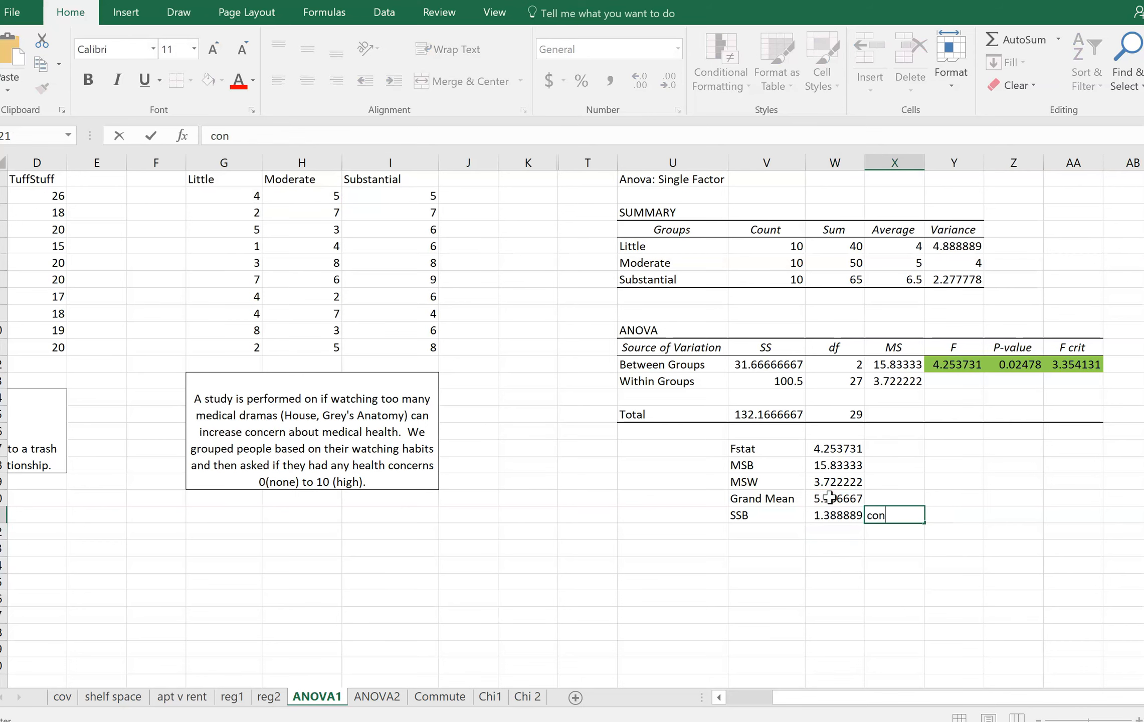
pyautogui.write('tinue for all 30')
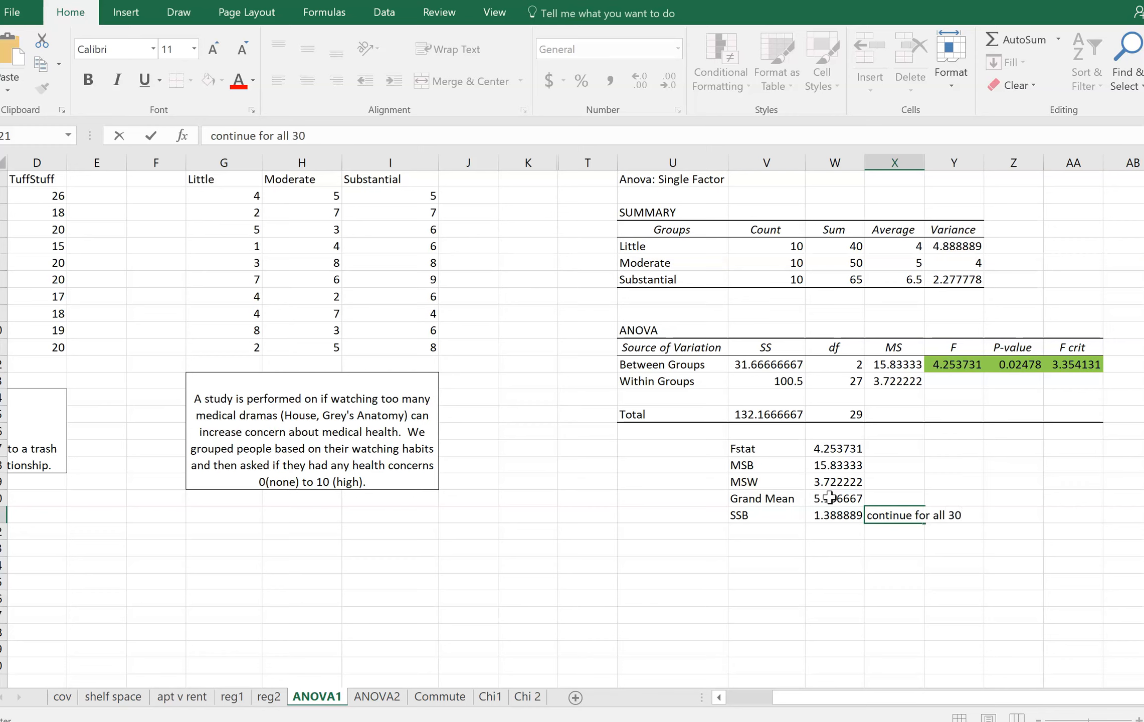
pyautogui.press('Tab')
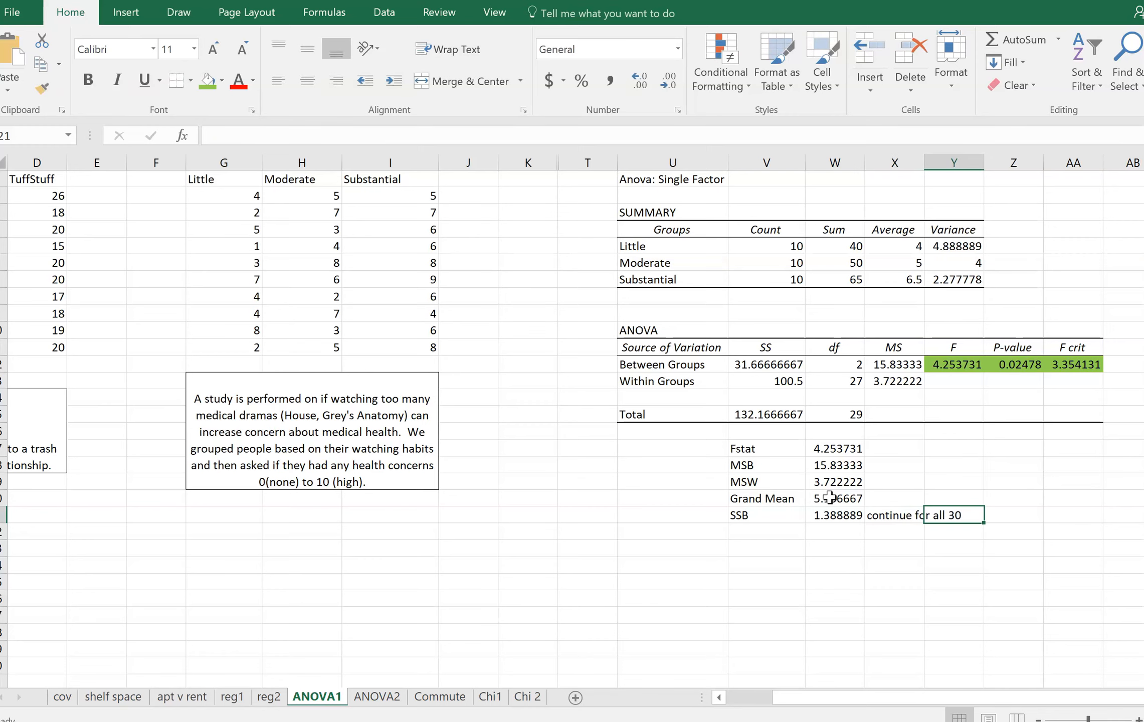
pyautogui.write('31.667')
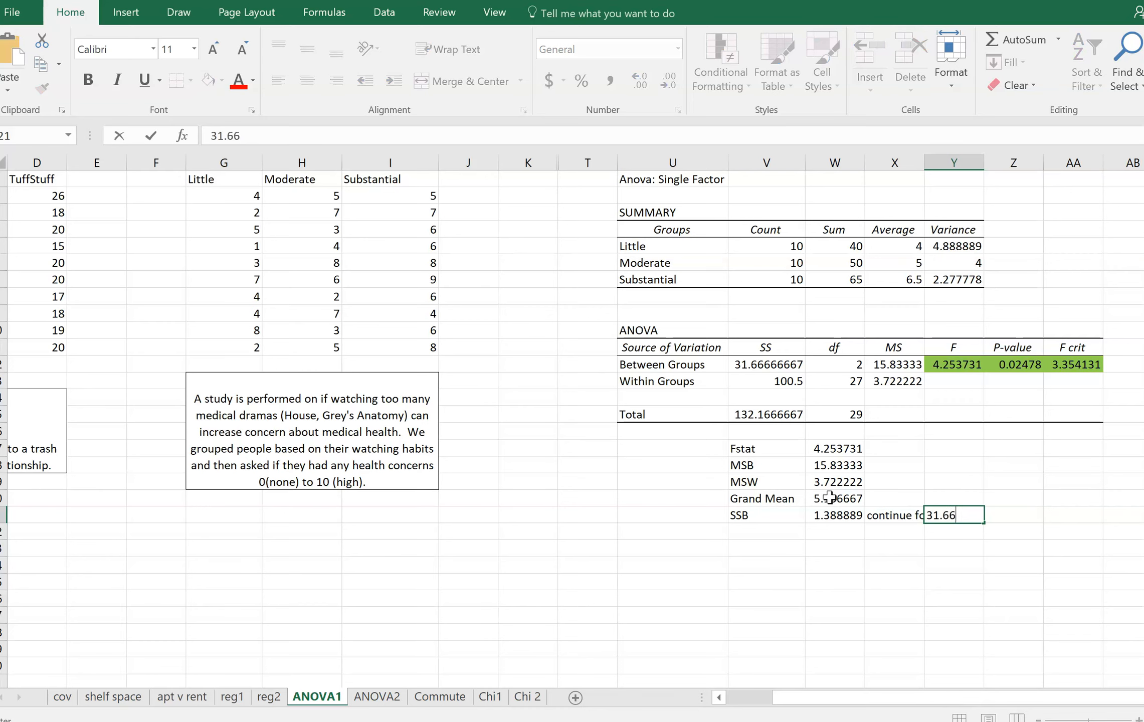
pyautogui.press('Return')
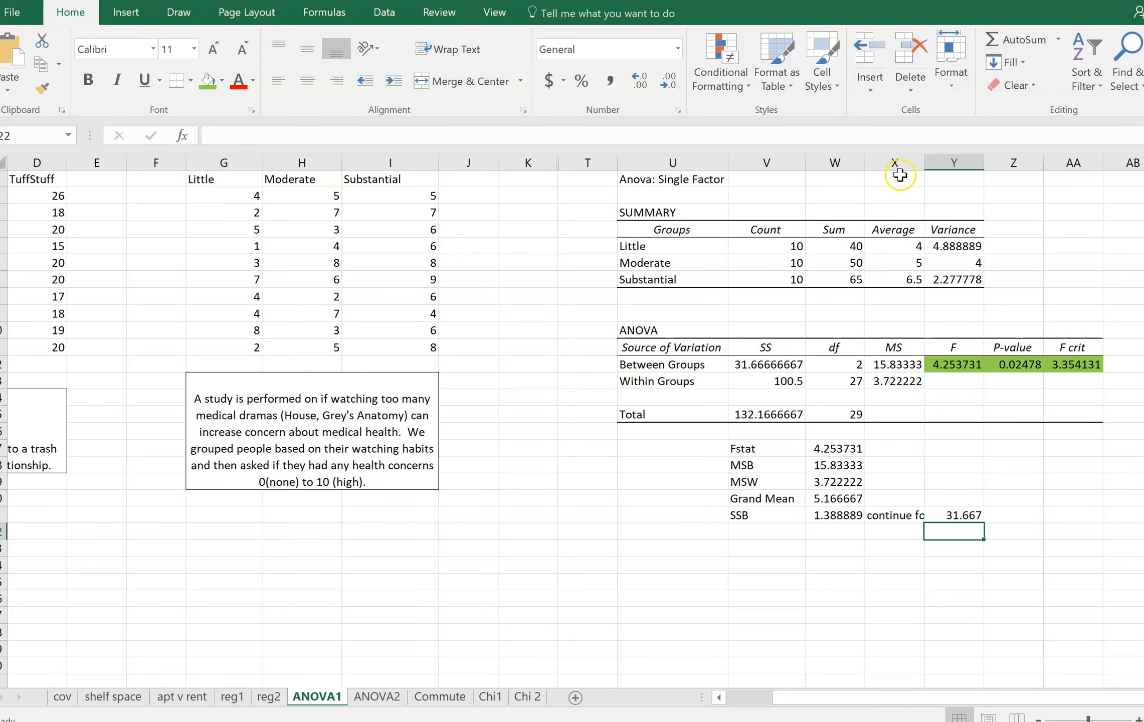
pyautogui.doubleClick(924, 162)
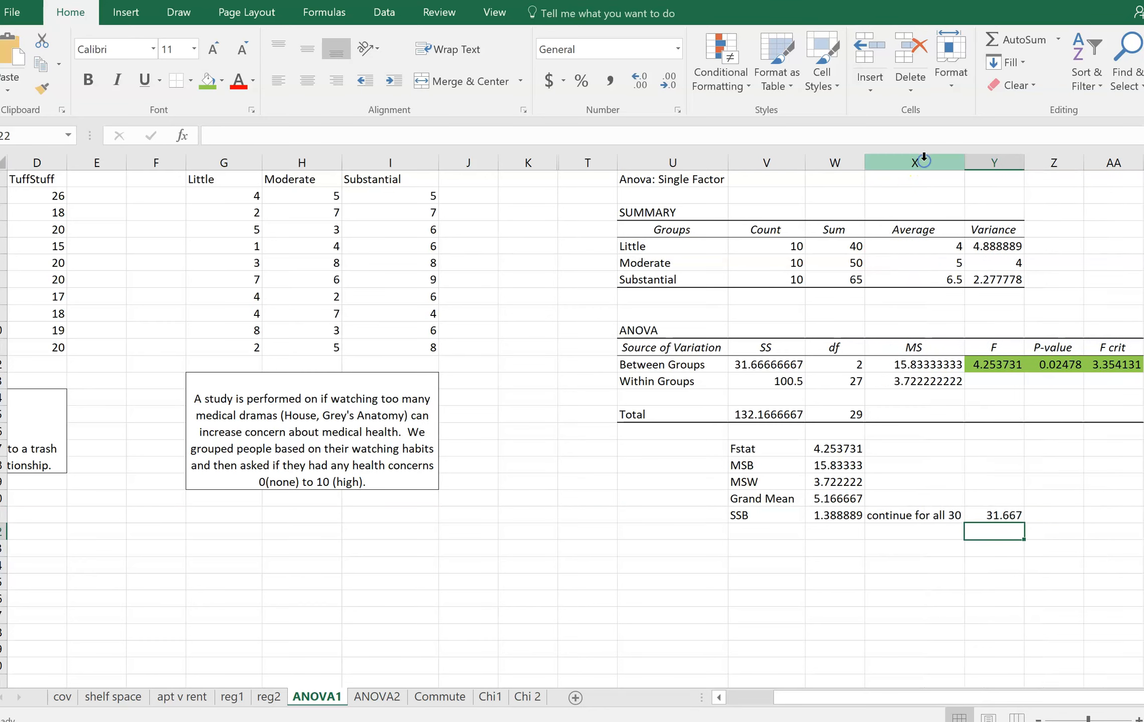
# Add an "SSW" label directly below SSB in column V
pyautogui.click(842, 519)
pyautogui.click(784, 532)
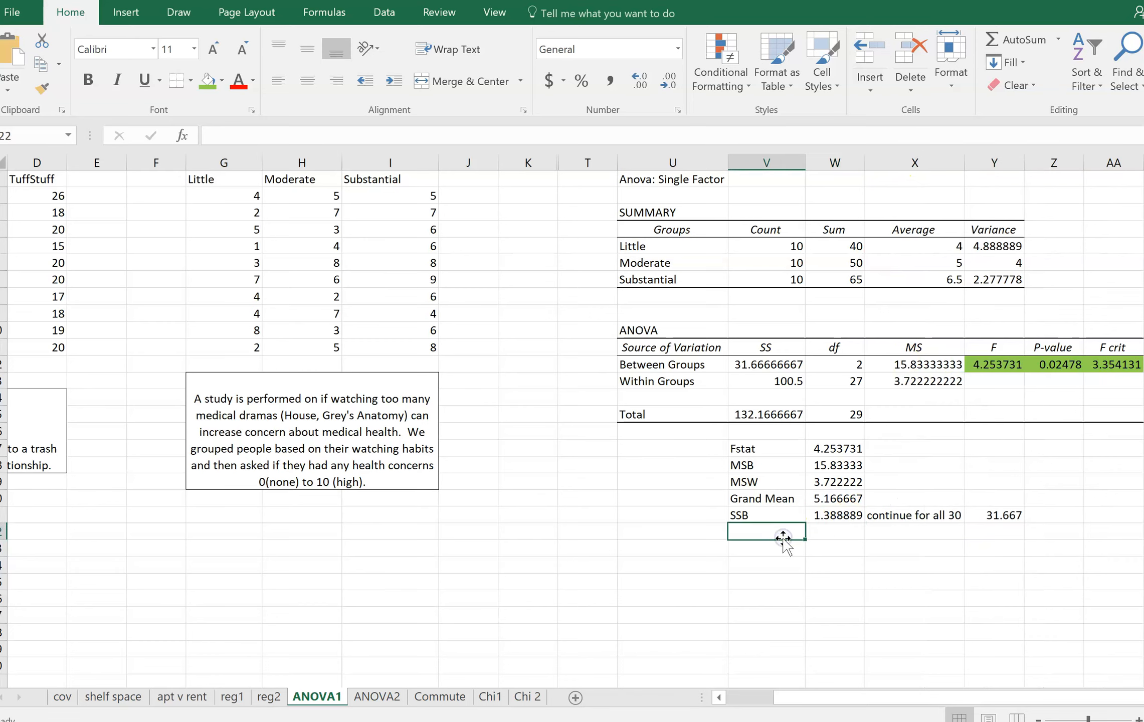
pyautogui.write('SSW')
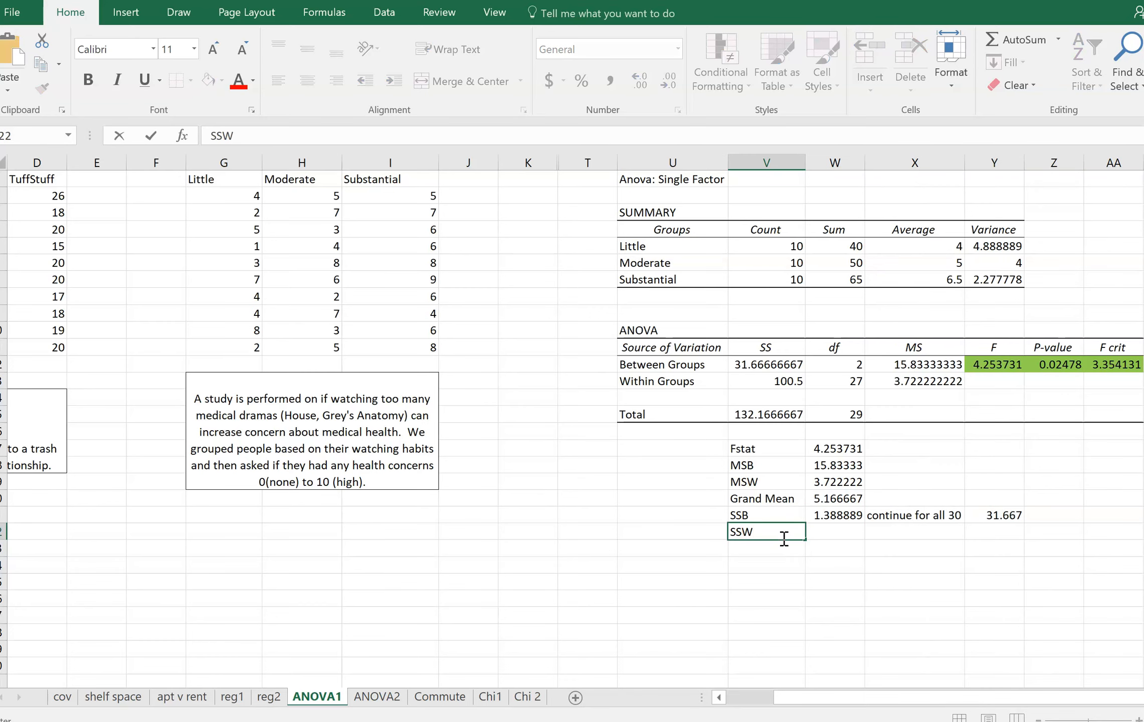
pyautogui.press('Tab')
# Review the MSW, Grand Mean and SSB cells above the empty SSW value cell
pyautogui.press('Up')
pyautogui.press('Up')
pyautogui.press('Up')
pyautogui.press('Left')
pyautogui.press('Right')
pyautogui.press('Down')
pyautogui.press('Down')
pyautogui.press('Down')
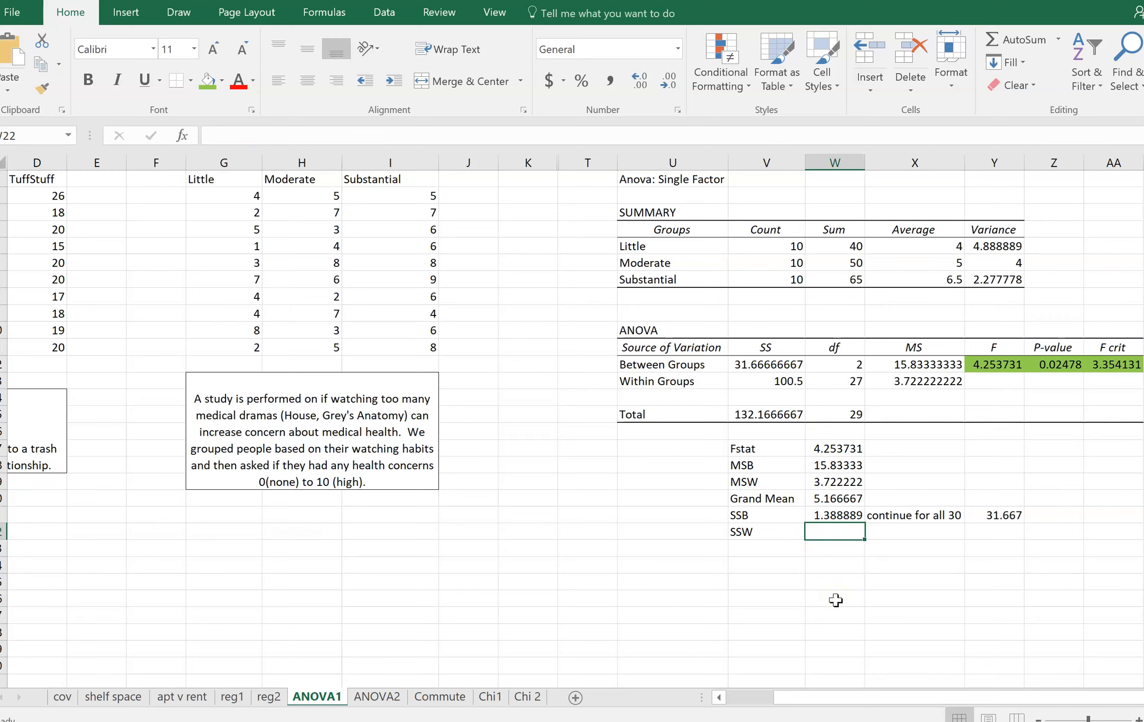
pyautogui.press('Up')
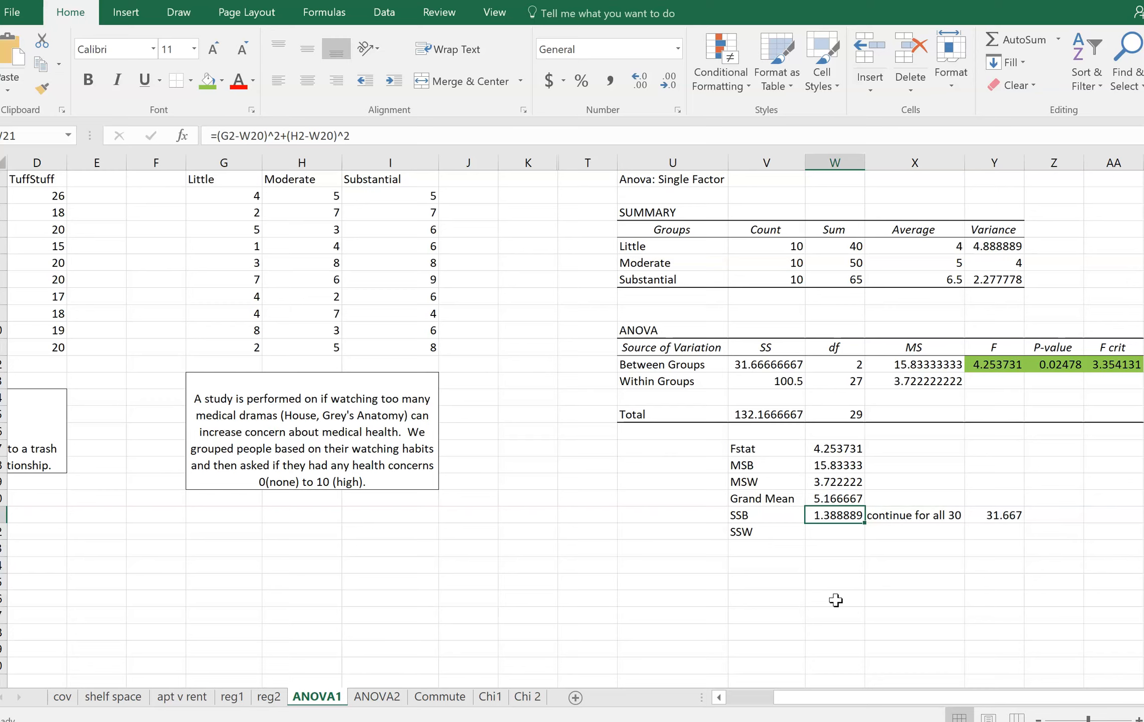
pyautogui.press('Down')
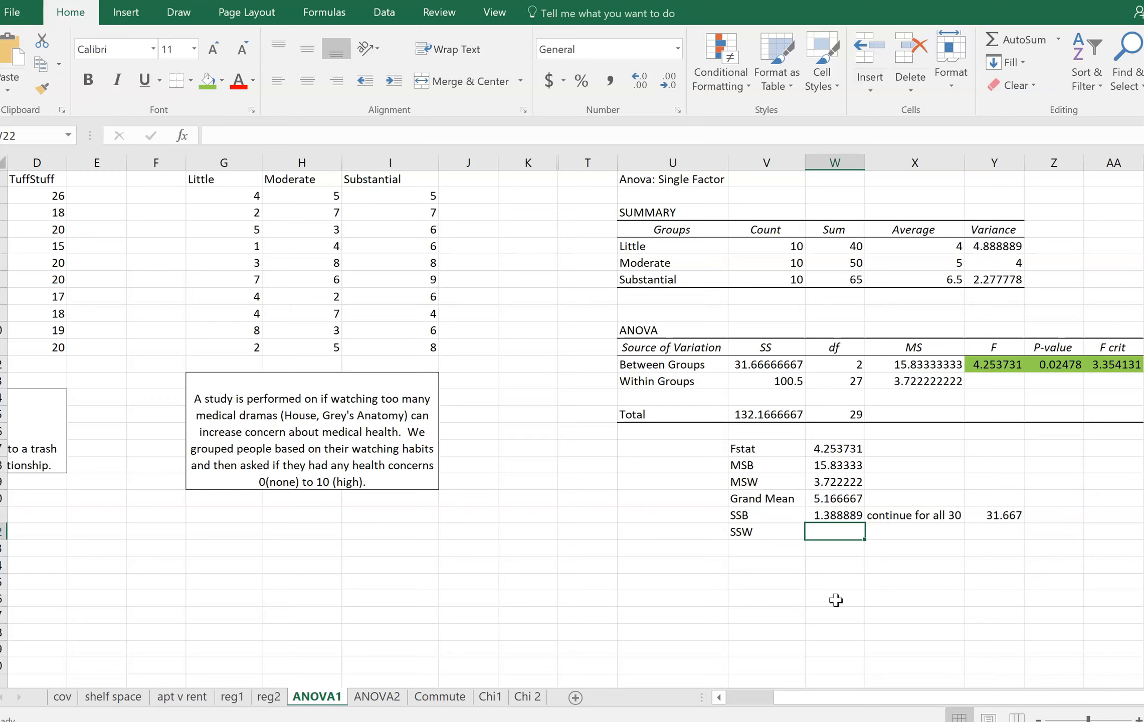
pyautogui.press('Up')
pyautogui.press('Down')
pyautogui.press('Up')
pyautogui.press('Down')
pyautogui.press('Up')
pyautogui.press('Down')
pyautogui.press('Up')
pyautogui.press('Down')
pyautogui.press('Up')
pyautogui.press('Down')
pyautogui.press('Up')
pyautogui.press('Down')
pyautogui.press('Up')
pyautogui.press('Down')
pyautogui.press('Up')
pyautogui.press('Down')
pyautogui.press('Up')
pyautogui.press('Down')
pyautogui.press('Up')
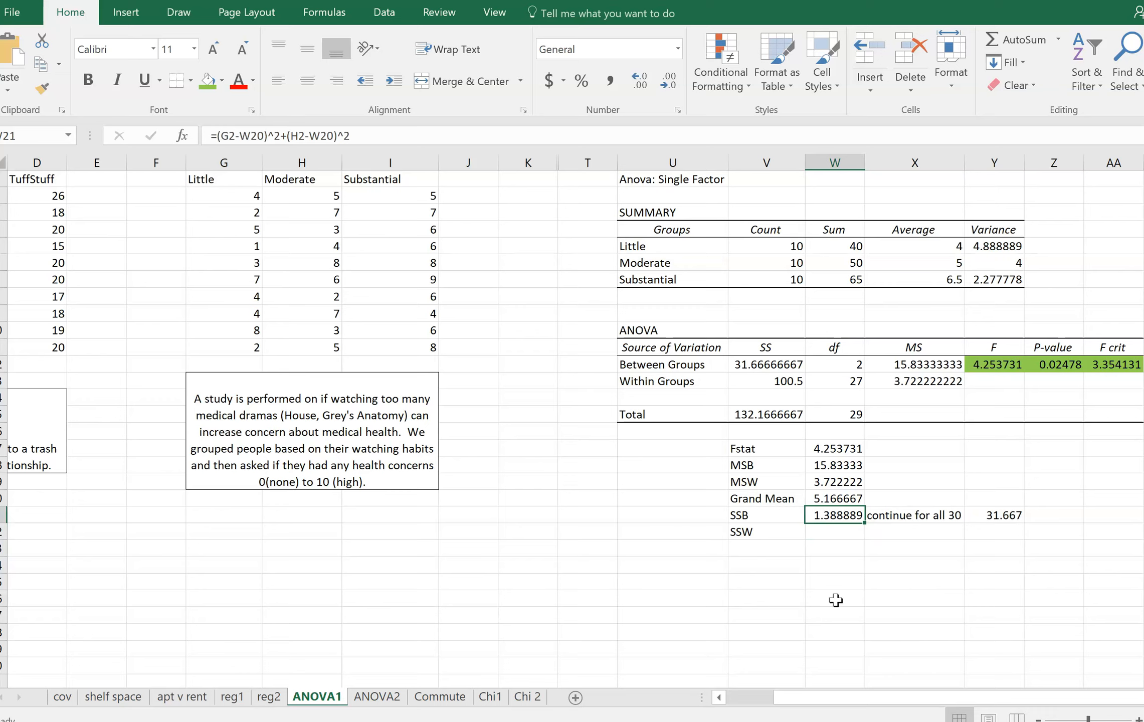
pyautogui.press('Down')
pyautogui.press('Up')
pyautogui.press('Down')
pyautogui.press('Up')
pyautogui.press('Down')
pyautogui.press('Up')
pyautogui.press('Down')
pyautogui.press('Up')
pyautogui.press('Up')
pyautogui.press('Down')
pyautogui.press('Down')
pyautogui.press('Up')
pyautogui.press('Down')
pyautogui.press('Up')
pyautogui.press('Down')
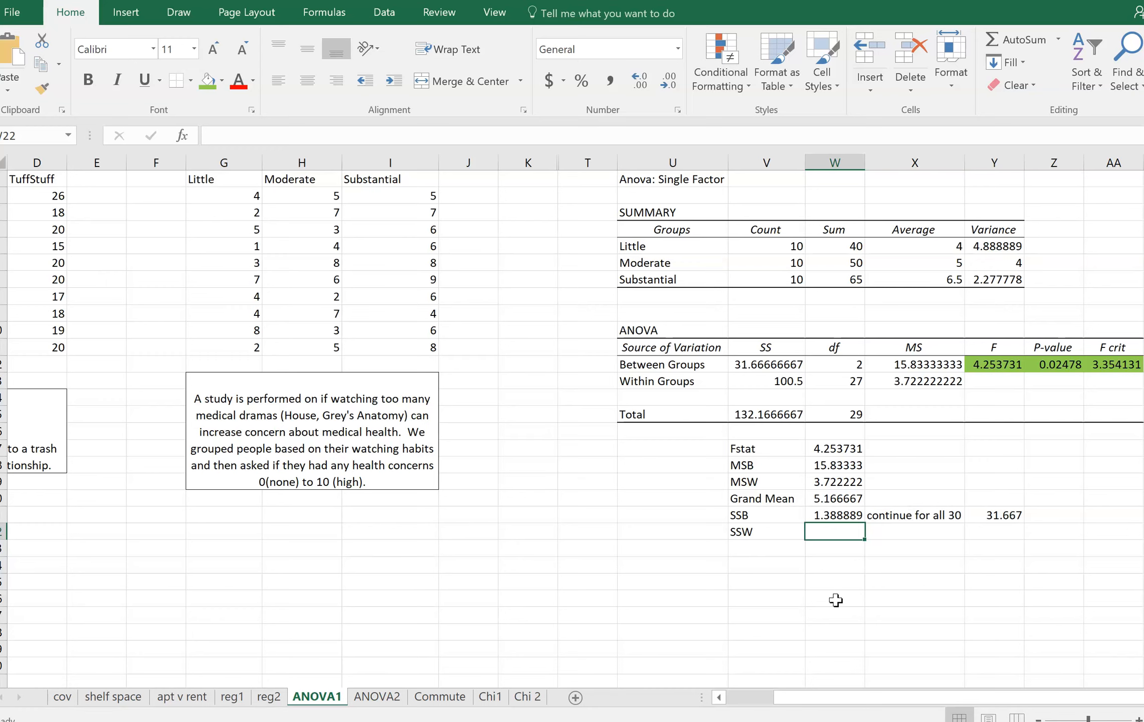
# Start the SSW formula with =(G2-X5)^2+(H2-X6 using each group's first score and average, and dismiss the incoming mail notification
pyautogui.write('=(')
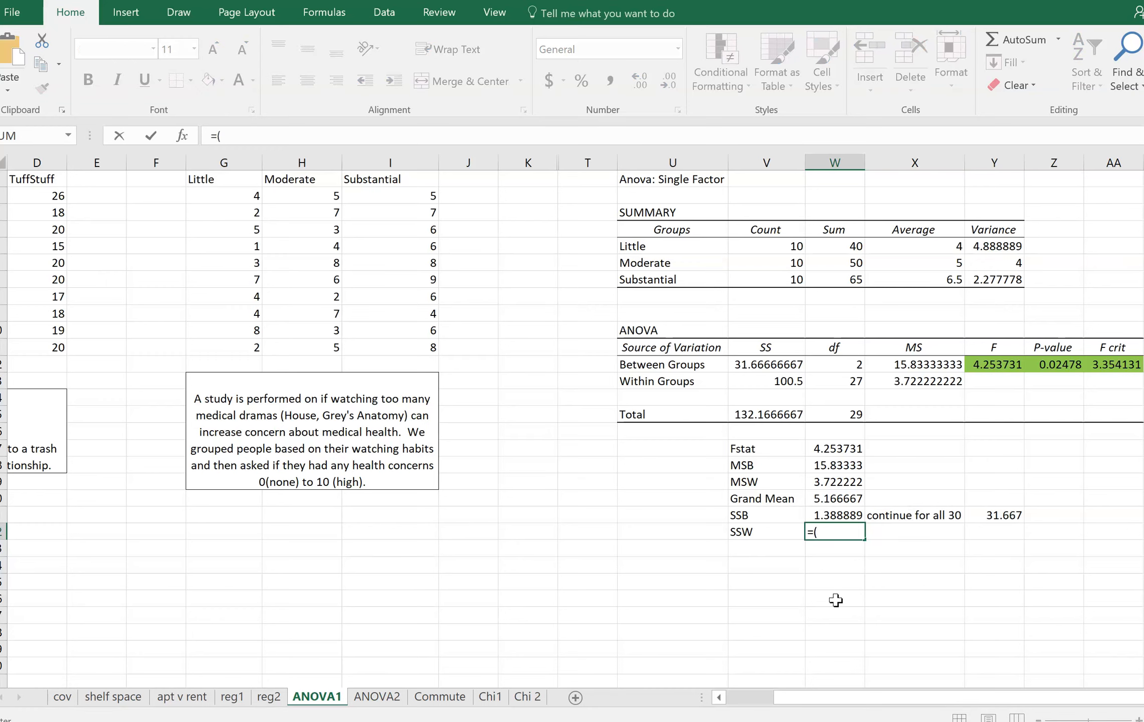
pyautogui.click(245, 195)
pyautogui.write('-')
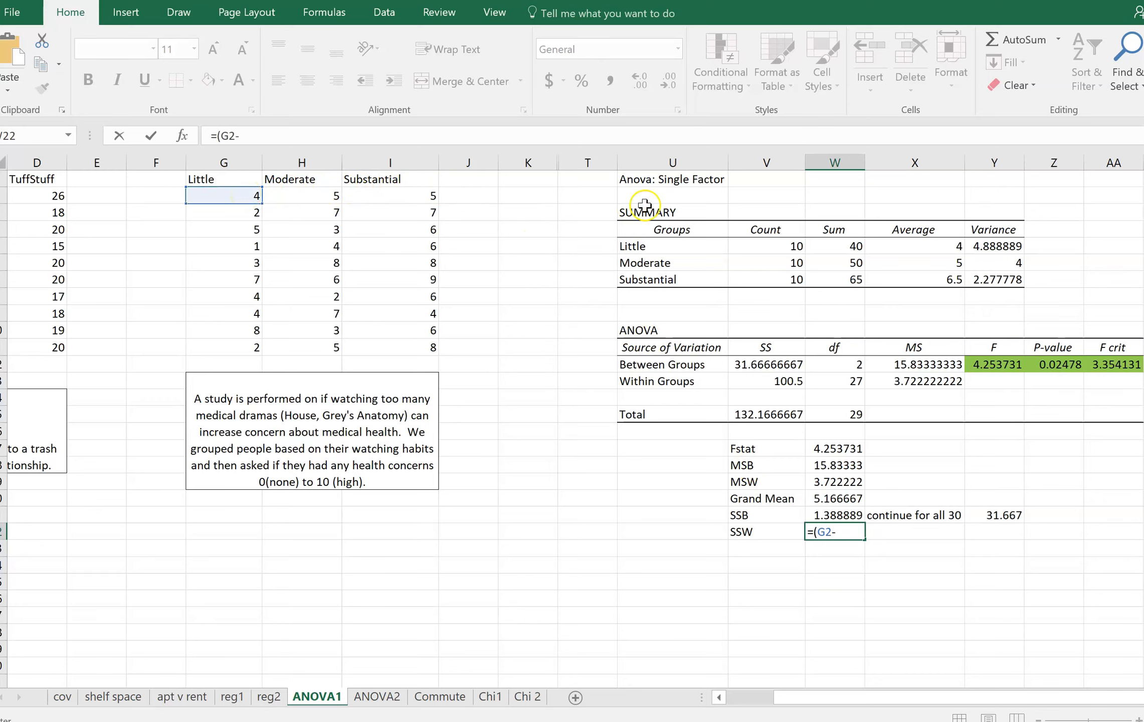
pyautogui.click(900, 246)
pyautogui.write(')^2+')
pyautogui.click(759, 365)
pyautogui.write('(')
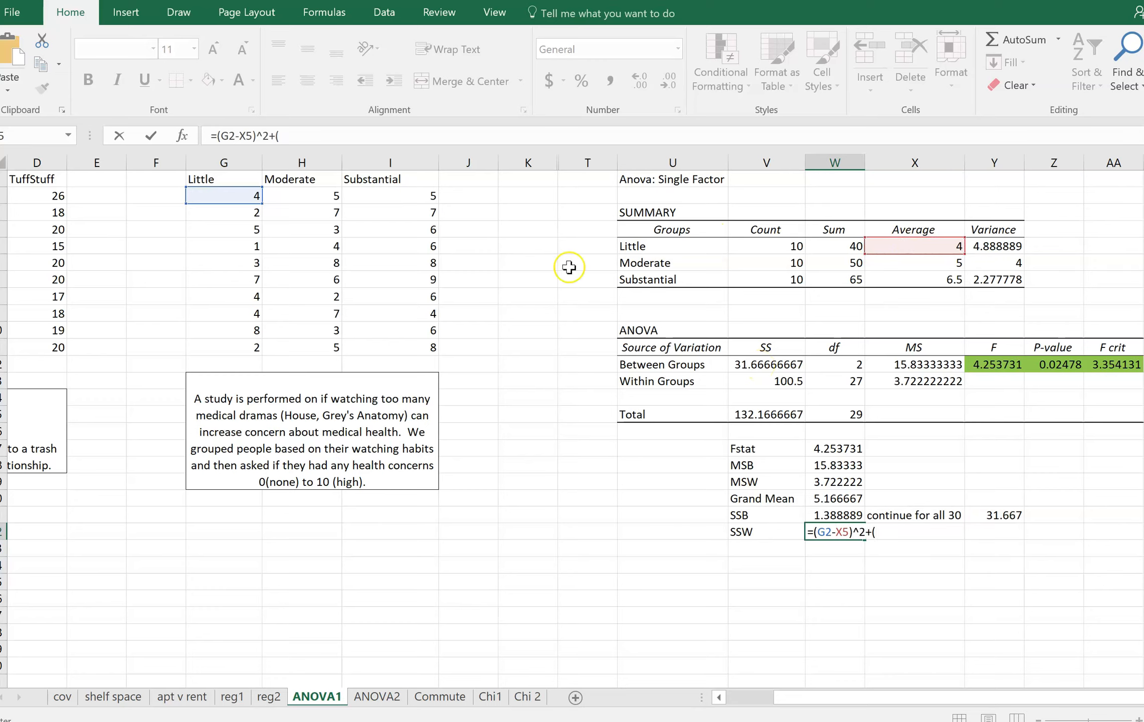
pyautogui.click(300, 196)
pyautogui.write('-')
pyautogui.click(889, 266)
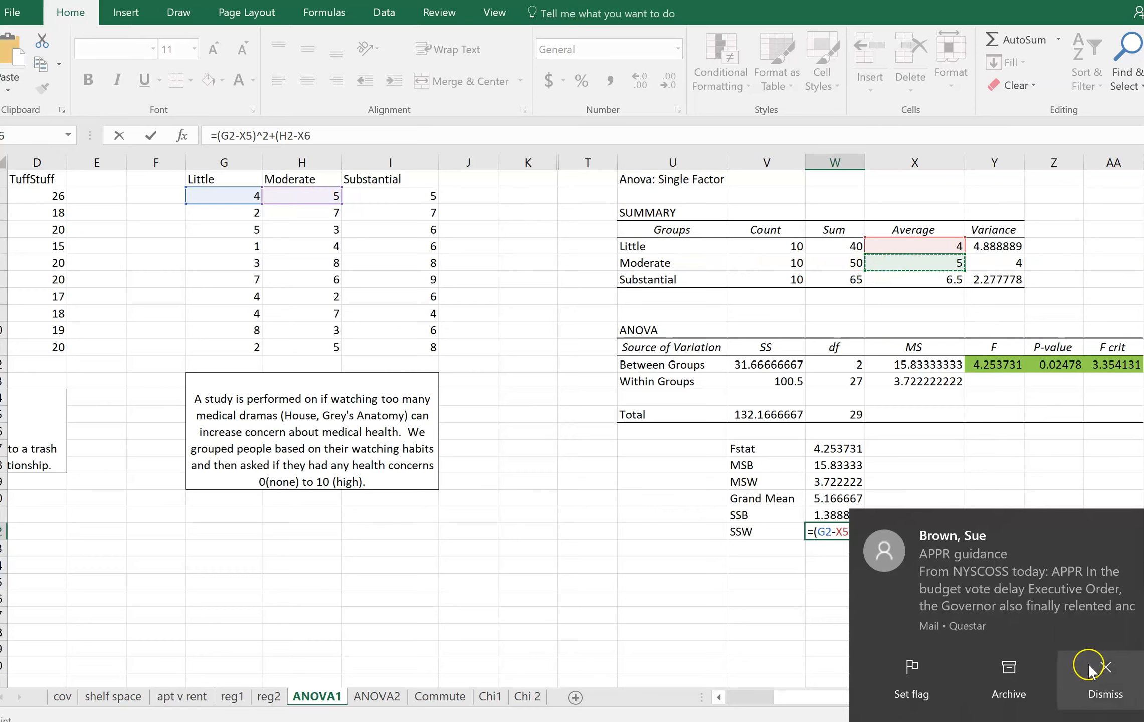
pyautogui.click(1103, 686)
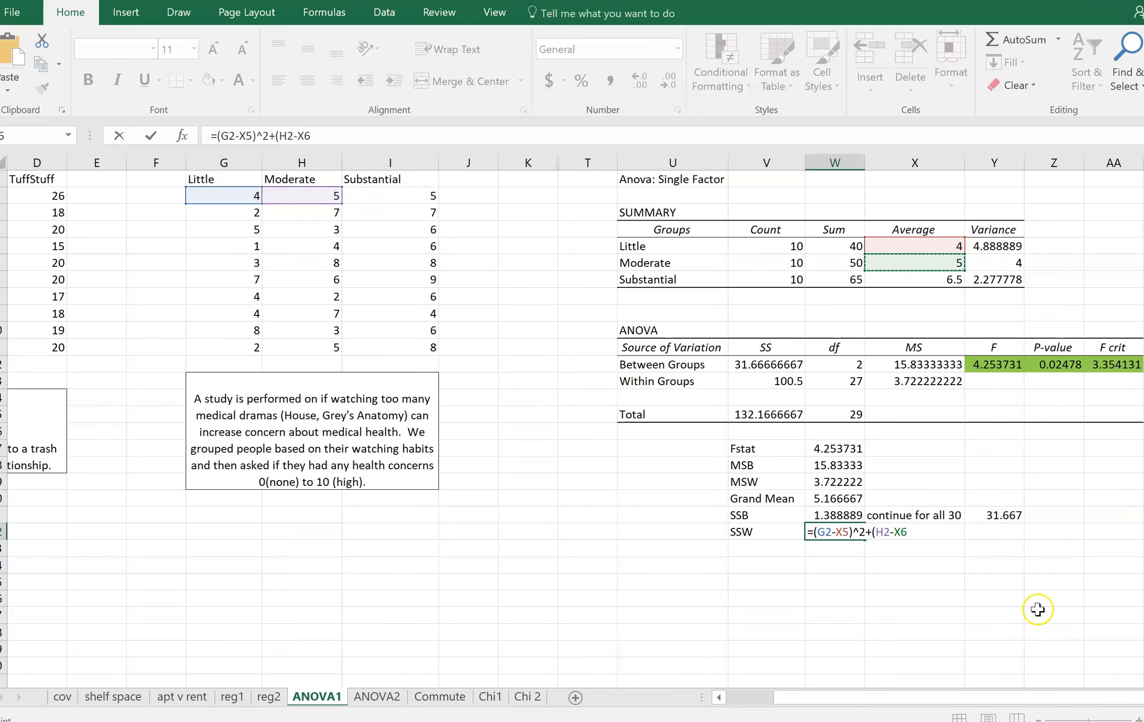
# Extend the SSW formula with the Substantial term (I2-X7)^2 and correct the Moderate term to (H2-X6)^2
pyautogui.write(')2+(')
pyautogui.click(387, 197)
pyautogui.write('-')
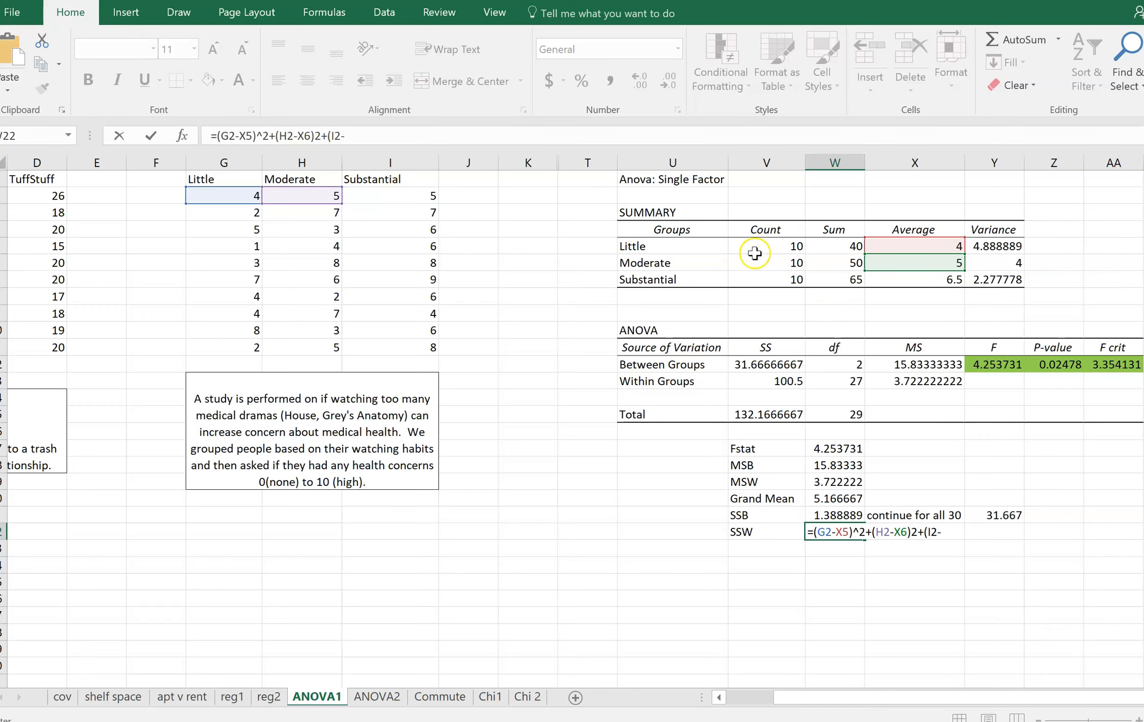
pyautogui.click(903, 284)
pyautogui.write(')')
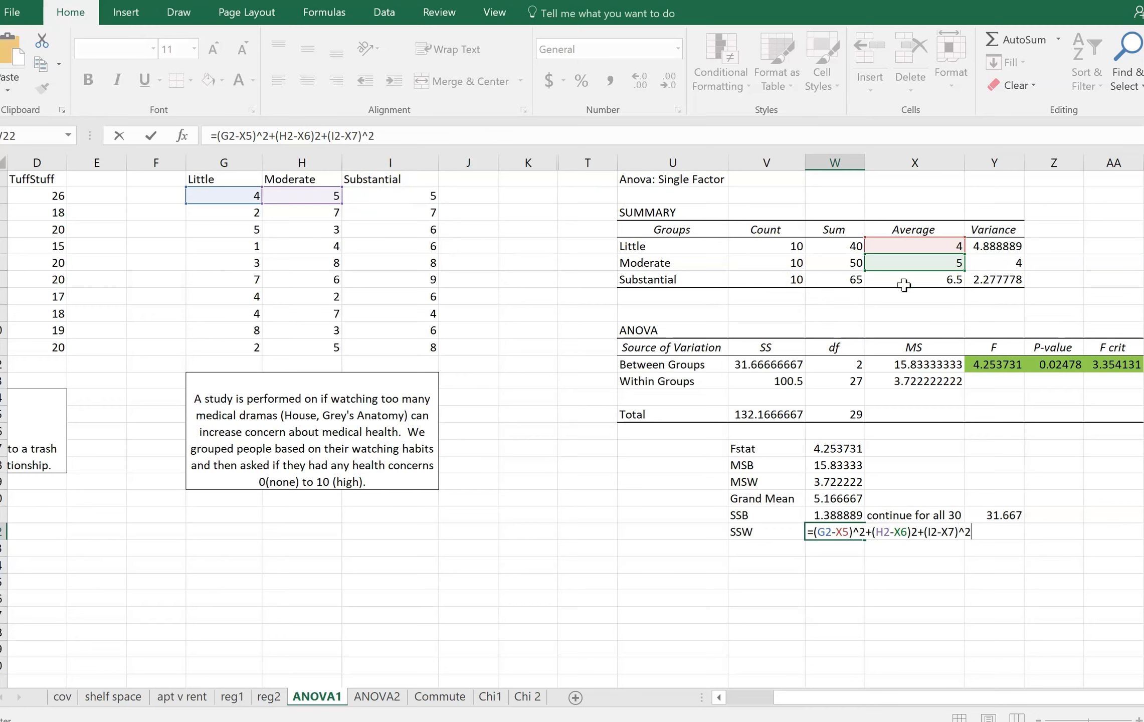
pyautogui.write('^2')
pyautogui.press('Return')
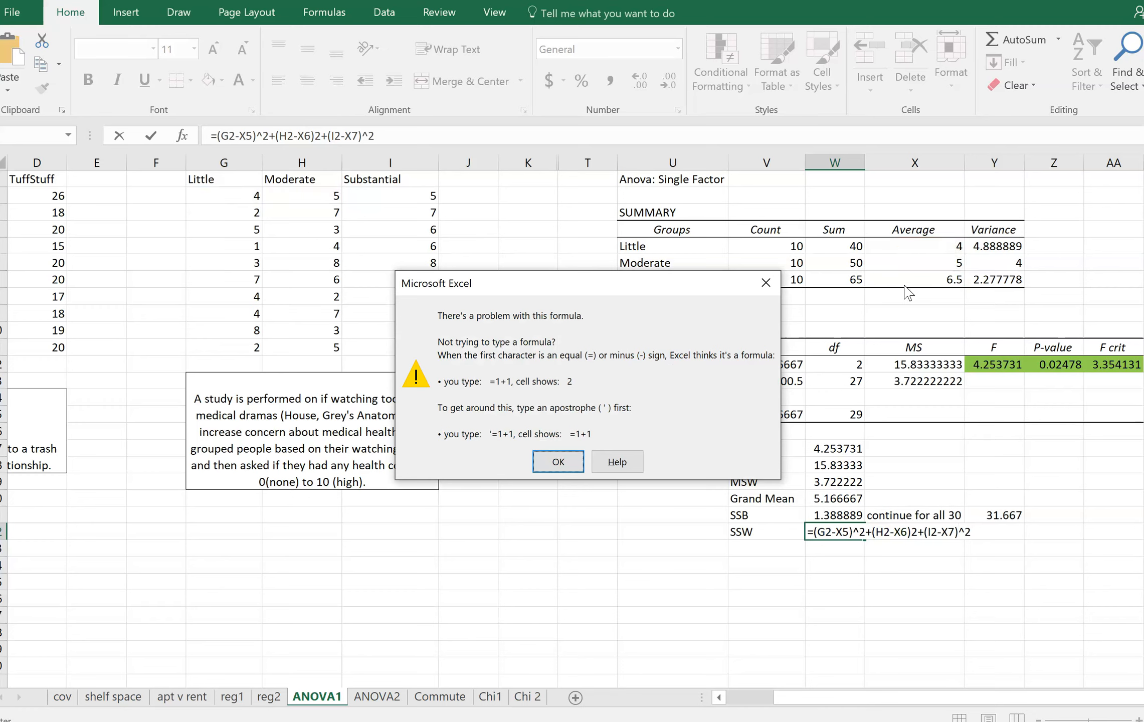
pyautogui.click(581, 457)
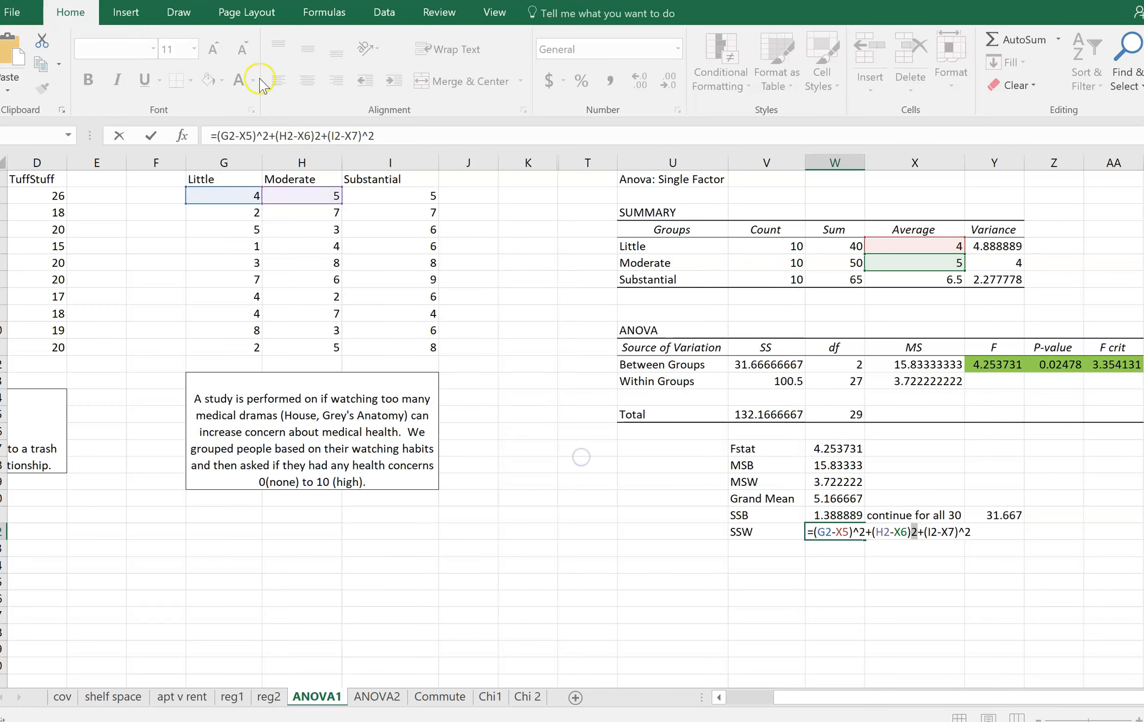
pyautogui.click(313, 136)
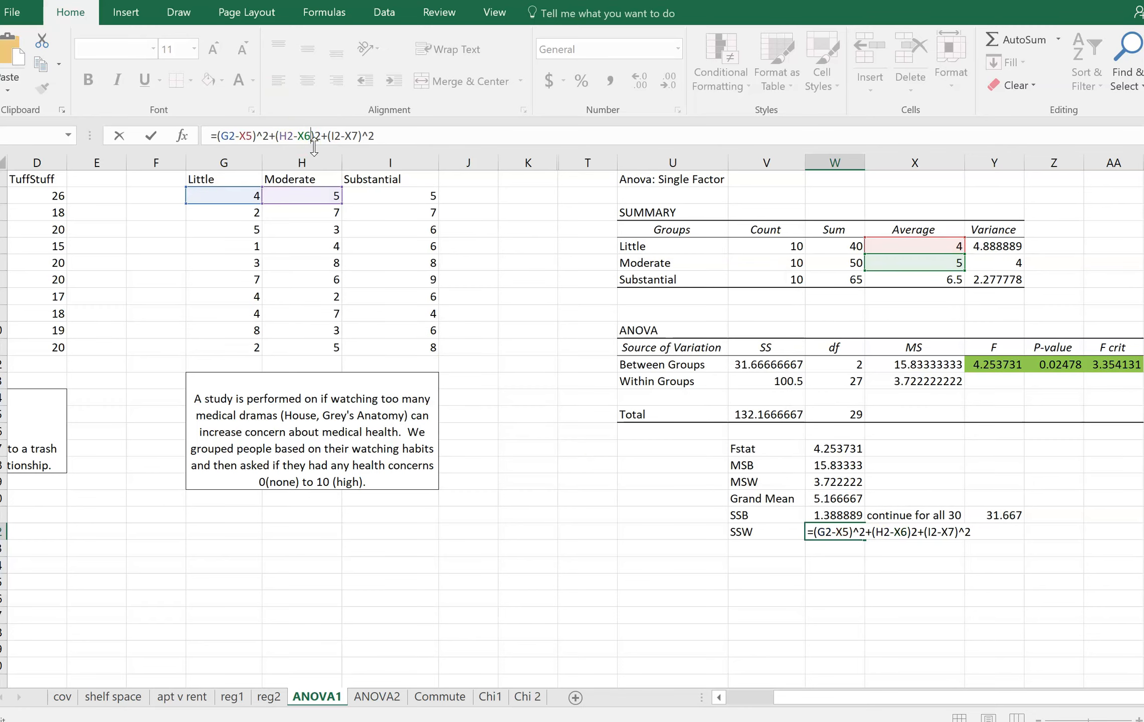
pyautogui.write('^')
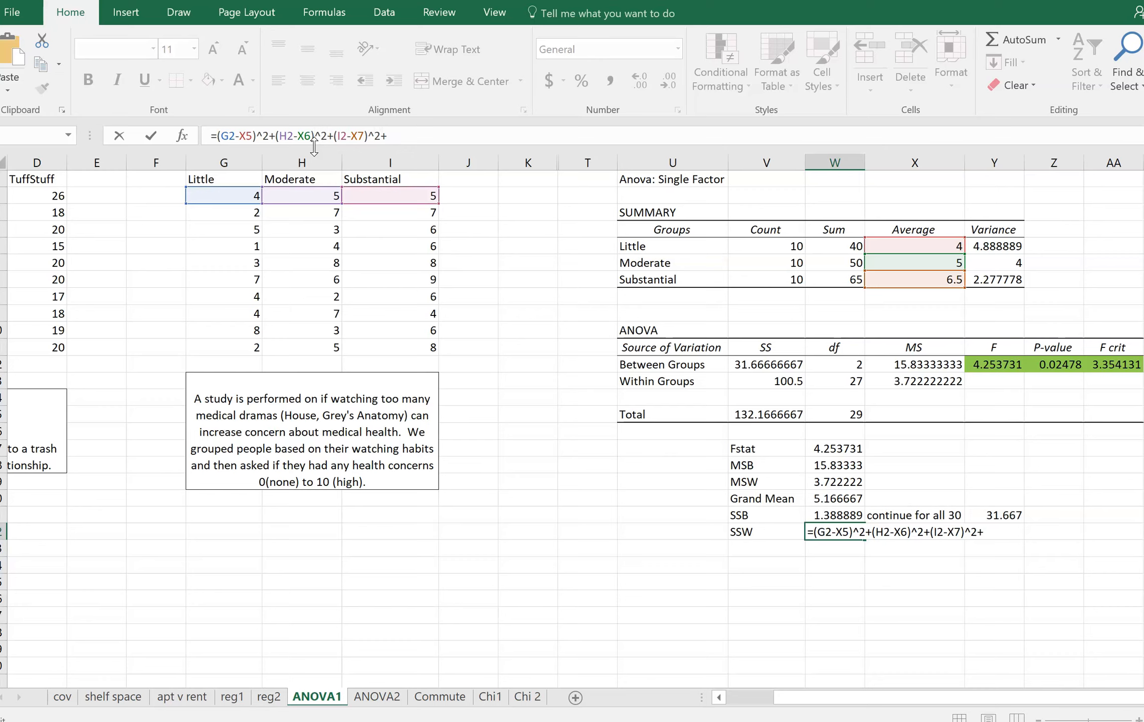
# Add +(G3-X5)^2 for the second Little score to the SSW formula and enter it
pyautogui.click(238, 216)
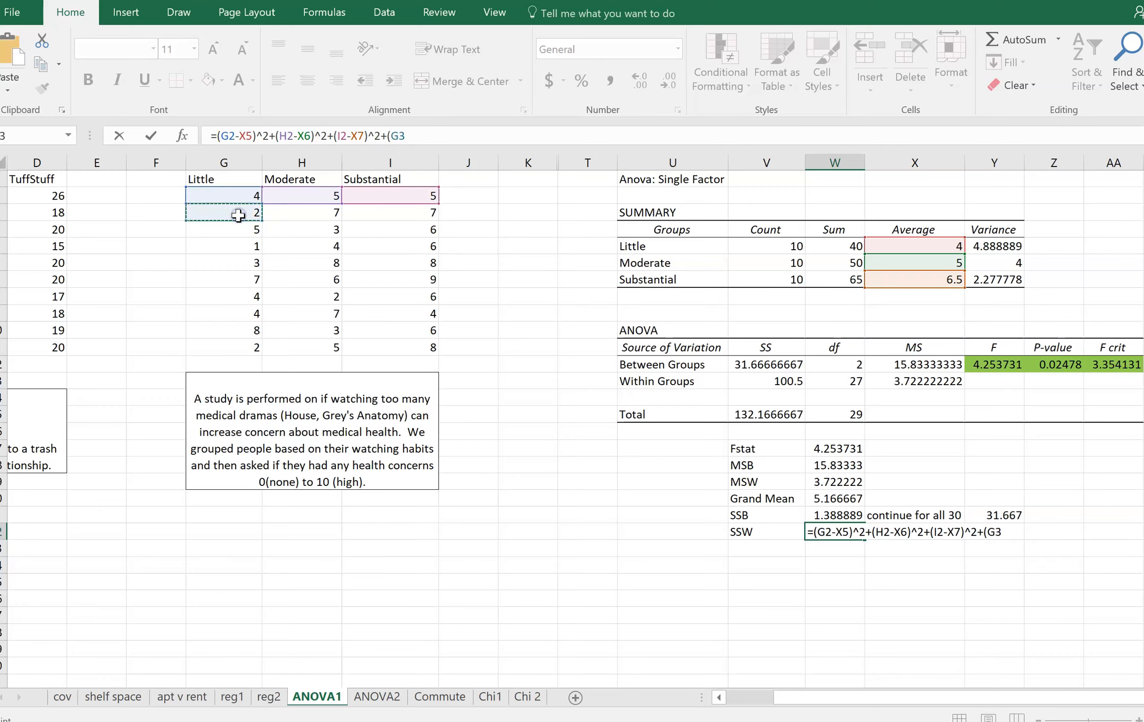
pyautogui.write('-')
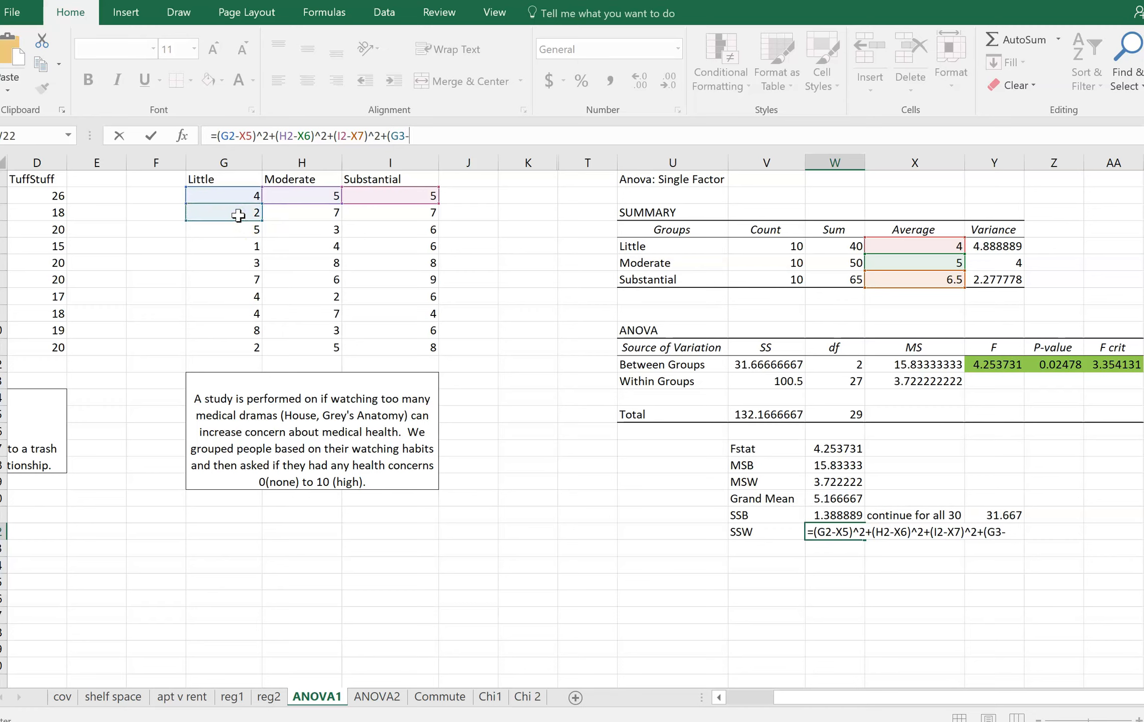
pyautogui.click(891, 244)
pyautogui.write(')^2')
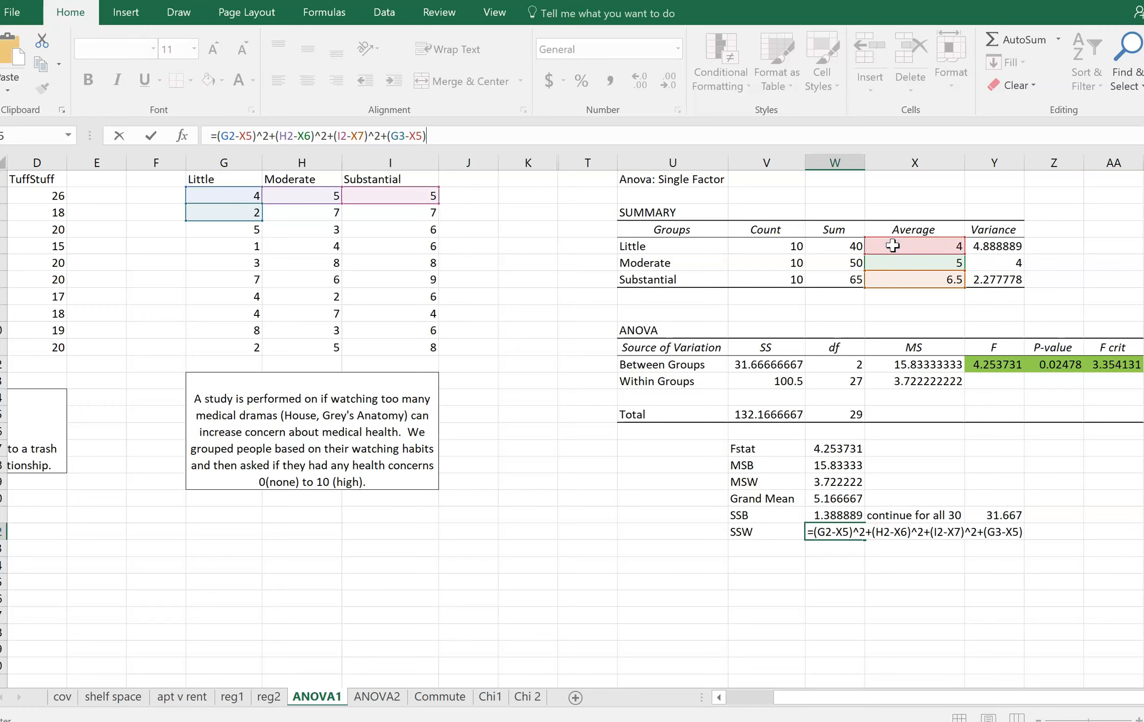
pyautogui.press('Return')
# Add the note "continue for all 30" and the value 100.5 beside the SSW formula
pyautogui.press('Up')
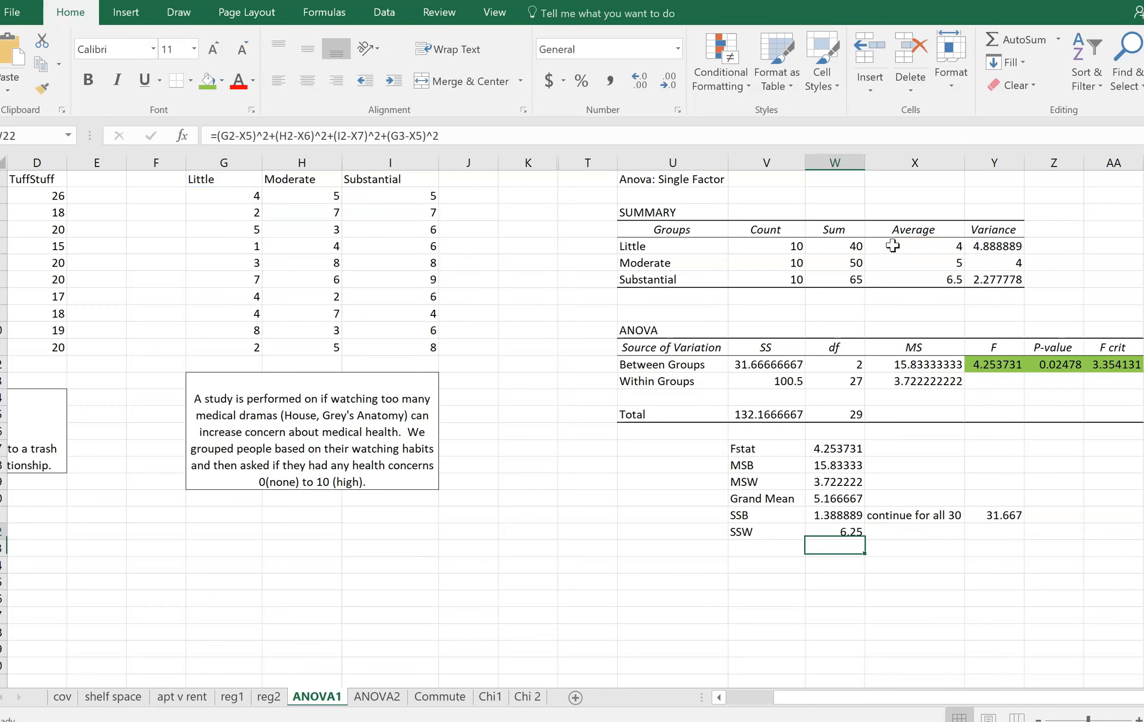
pyautogui.press('Right')
pyautogui.write('continue fo')
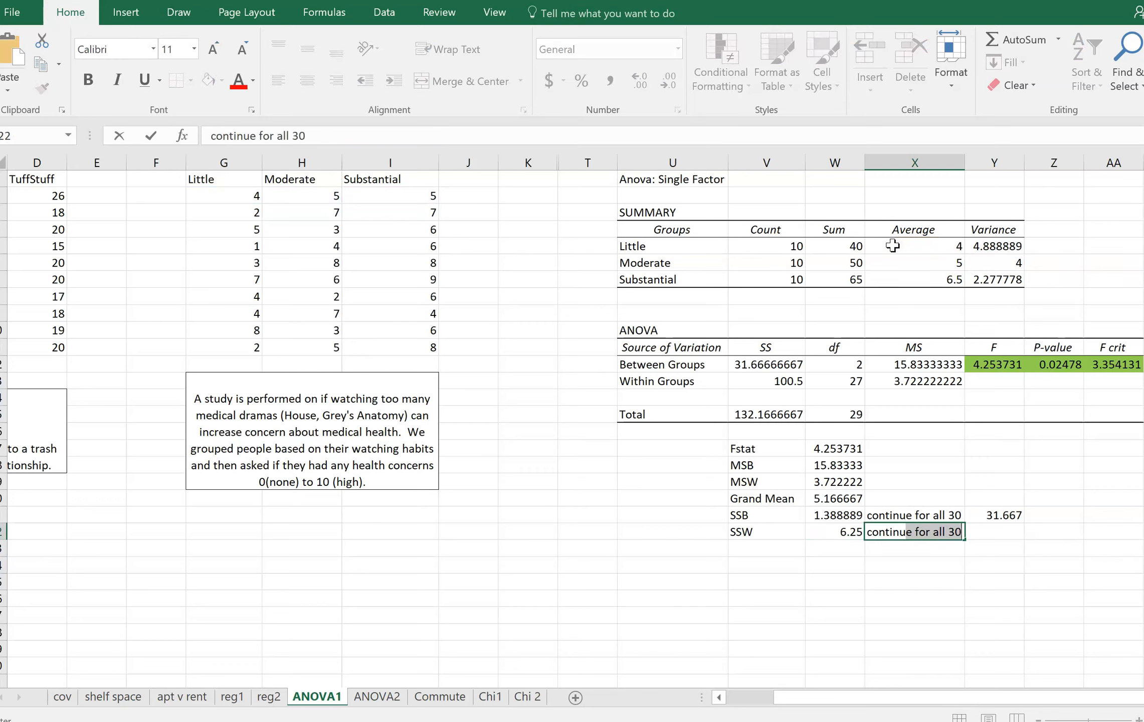
pyautogui.write('r all 30')
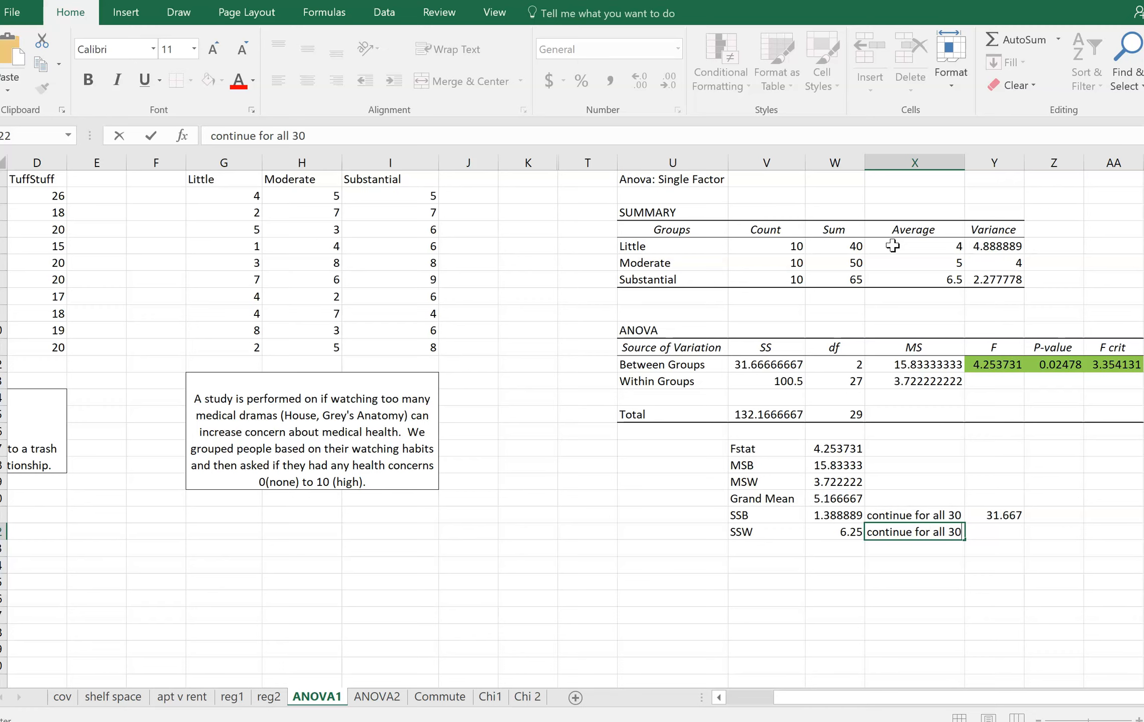
pyautogui.press('Tab')
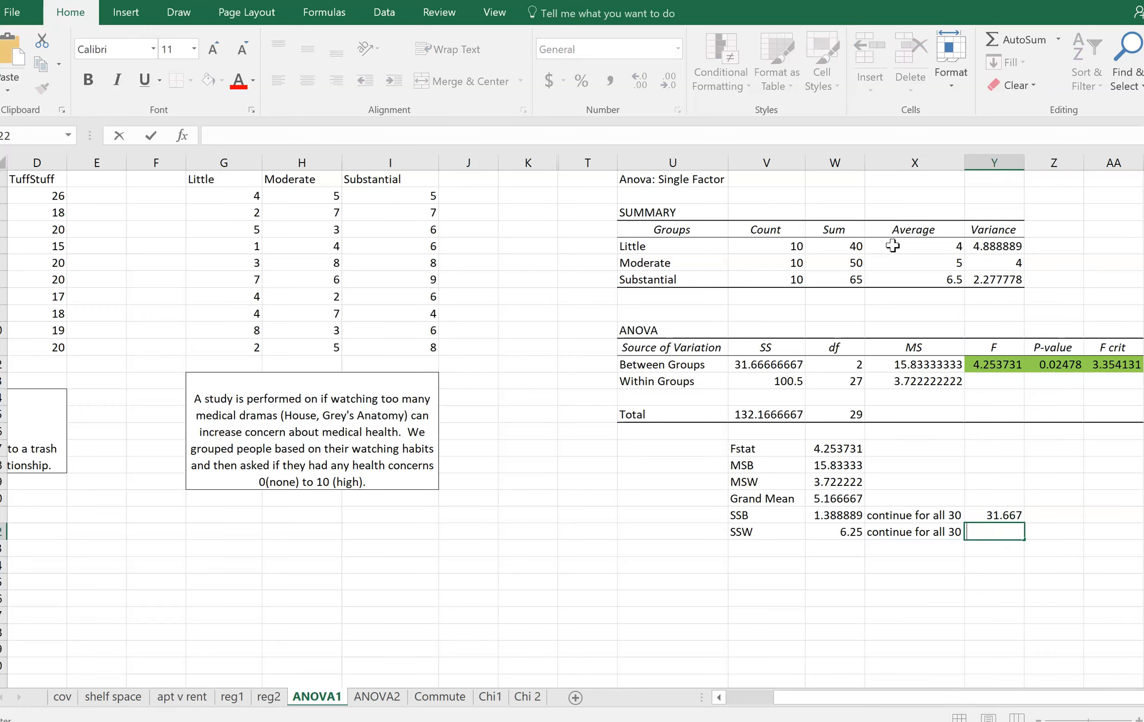
pyautogui.write('100.5')
pyautogui.press('Return')
# Review the SSW formula, the grand mean, and the MS, F crit and F values in the ANOVA table
pyautogui.press('Up')
pyautogui.press('Left')
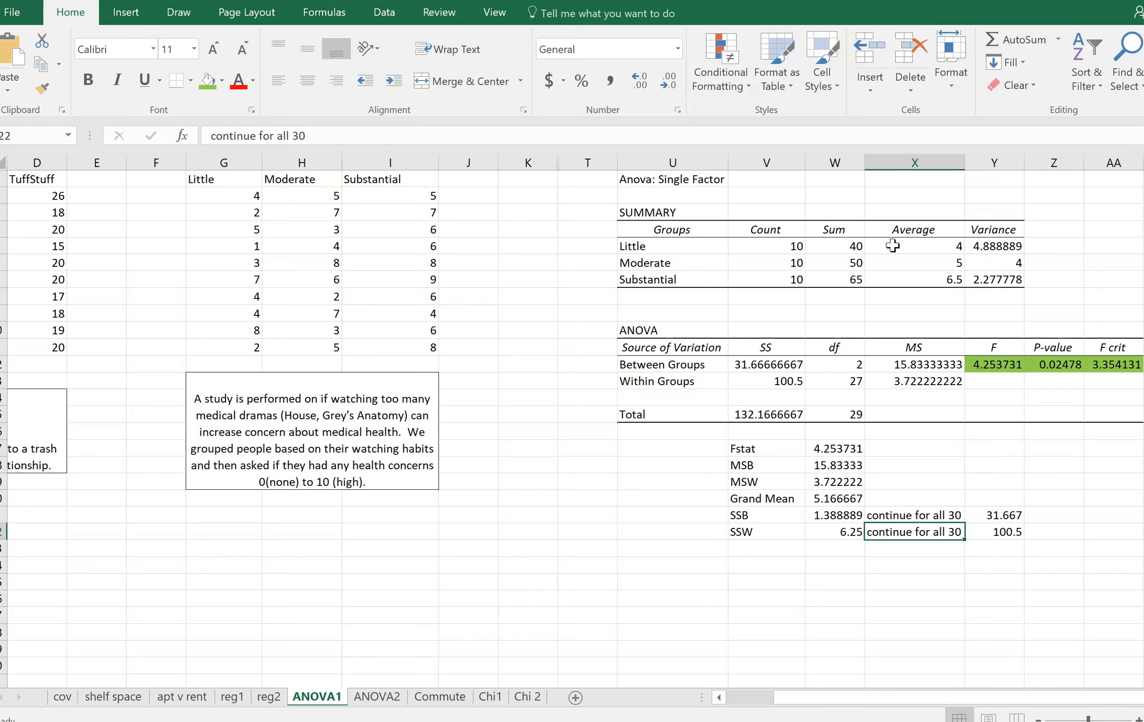
pyautogui.press('Left')
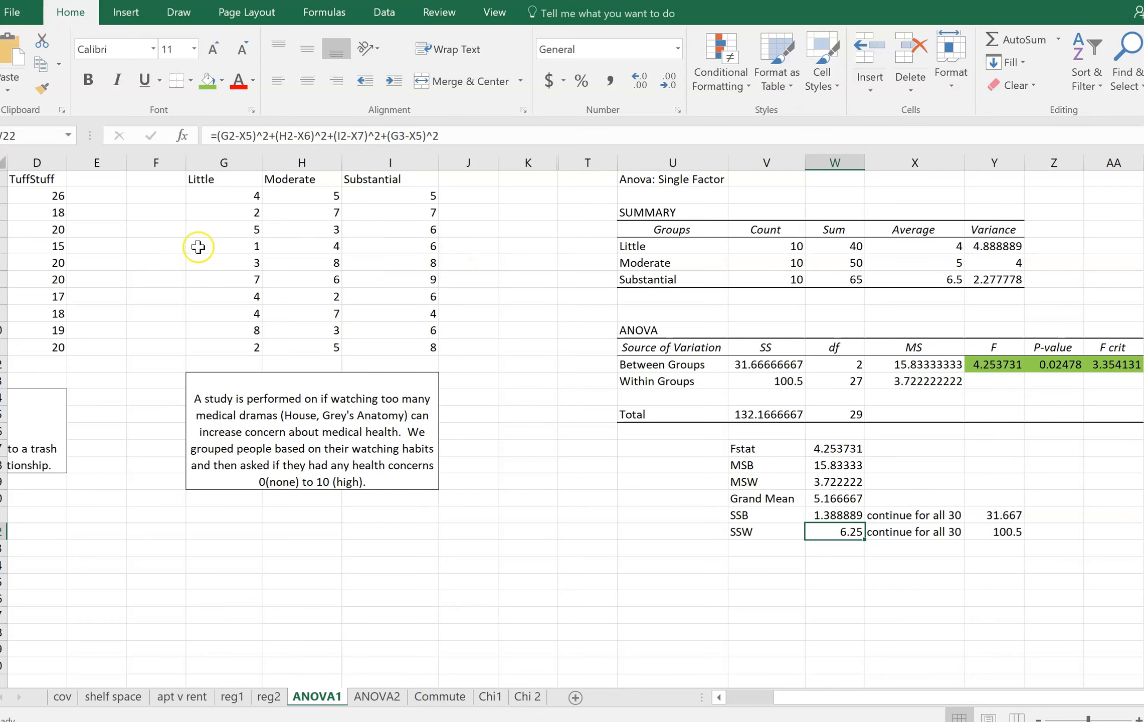
pyautogui.click(817, 498)
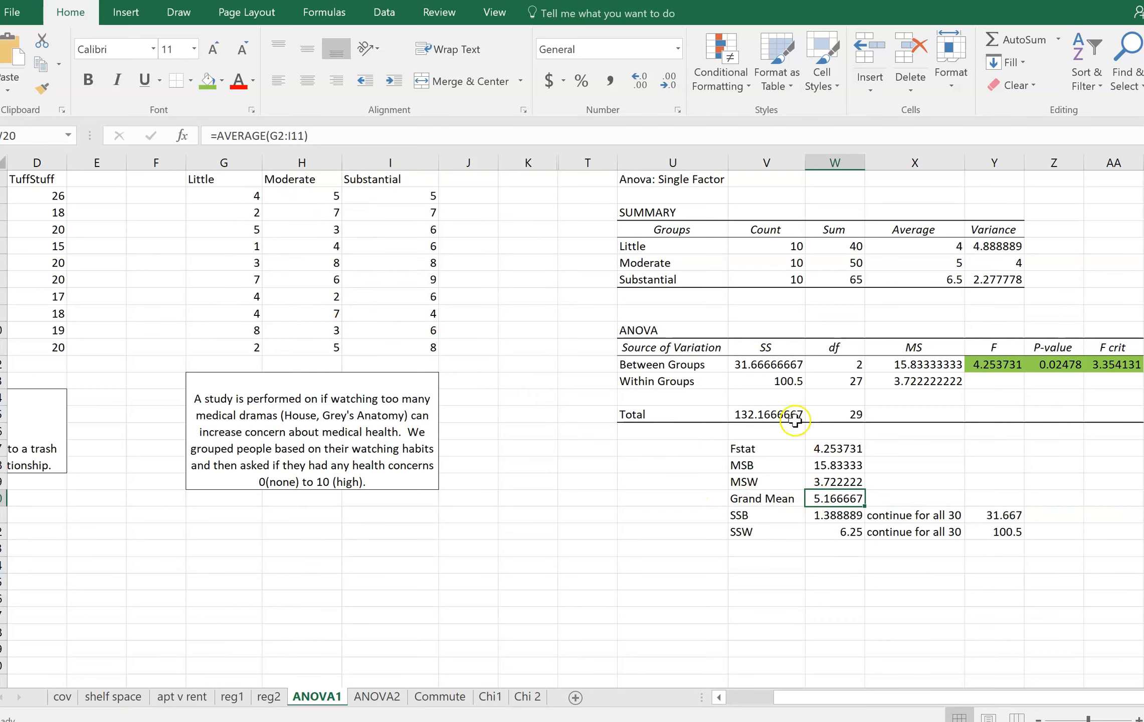
pyautogui.click(921, 361)
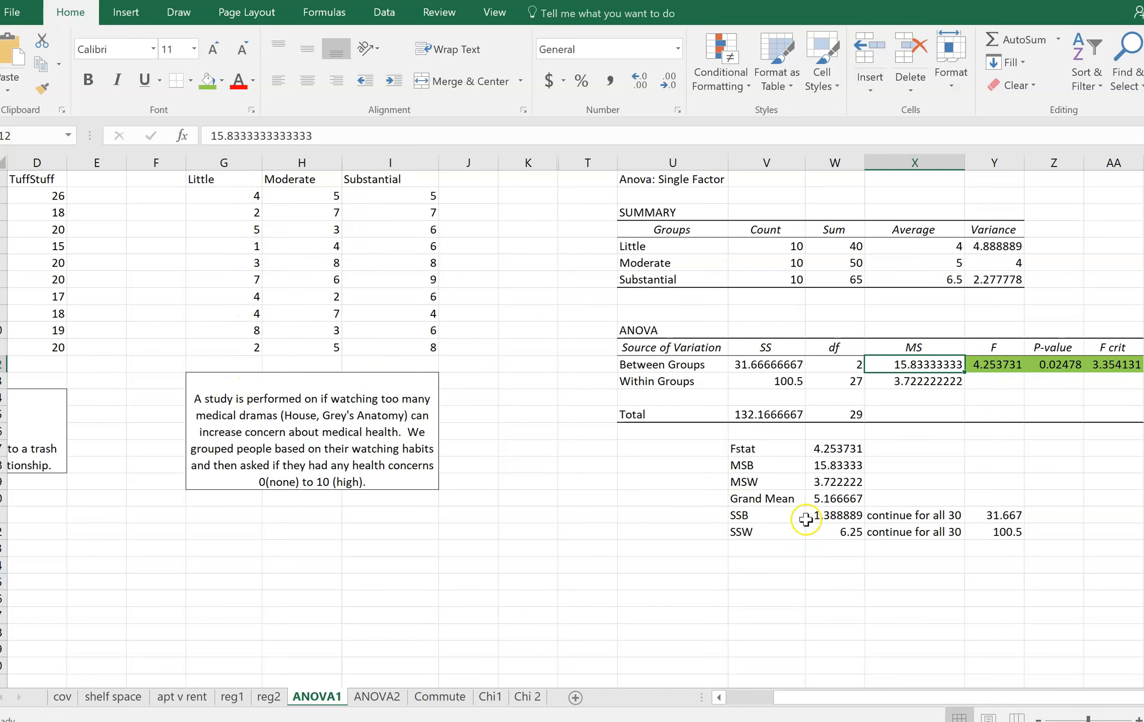
pyautogui.click(910, 381)
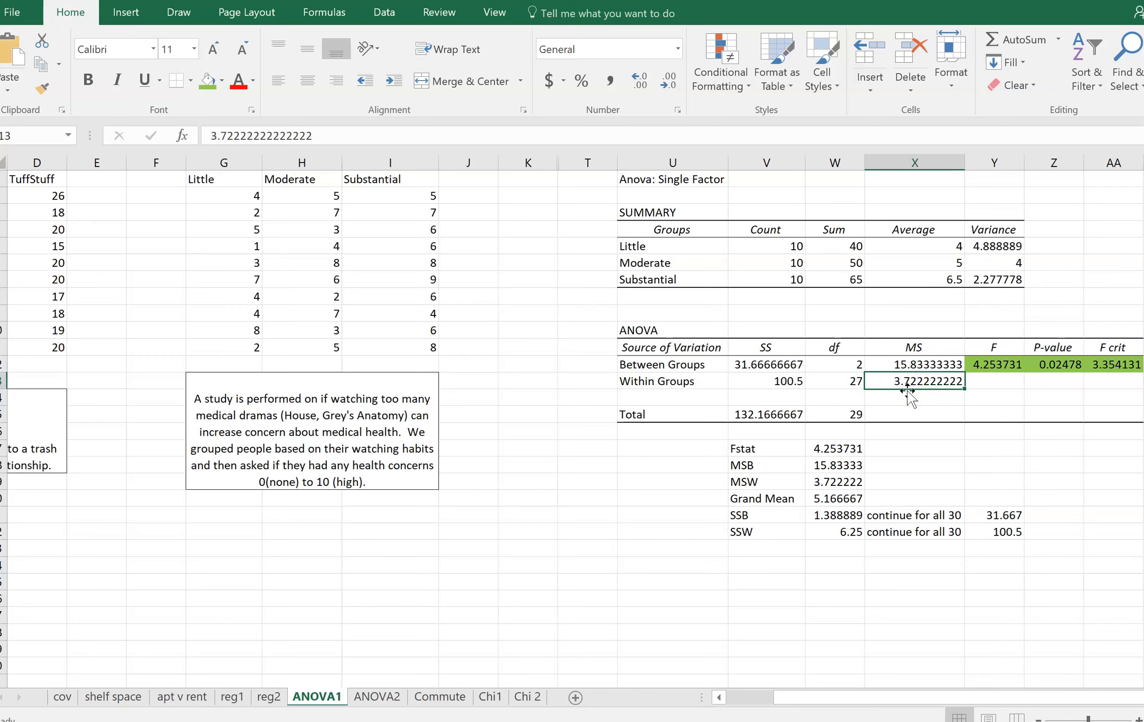
pyautogui.click(888, 384)
pyautogui.click(1114, 366)
pyautogui.click(1103, 381)
pyautogui.click(1103, 359)
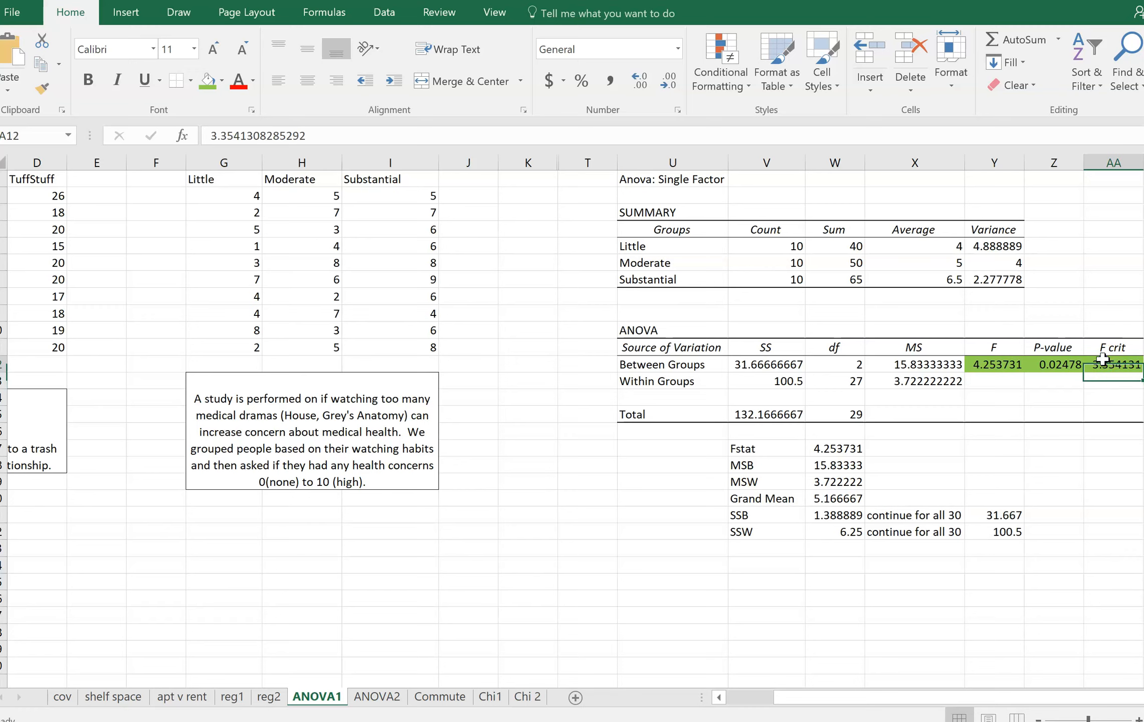
pyautogui.click(1103, 381)
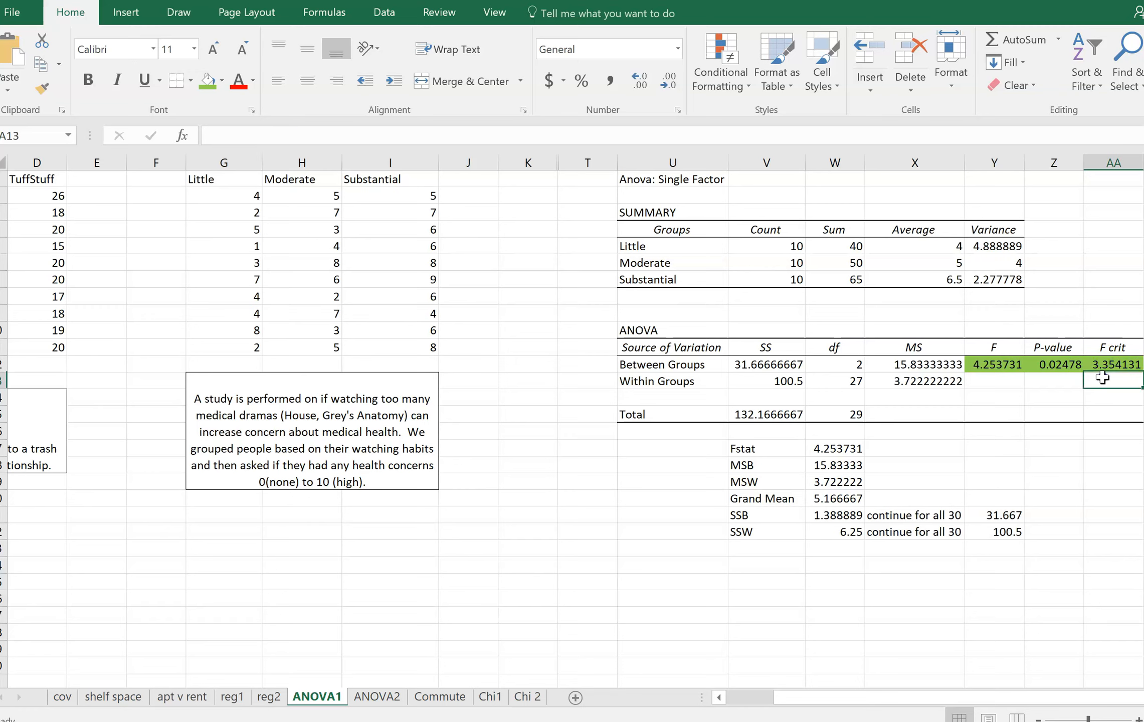
pyautogui.click(968, 364)
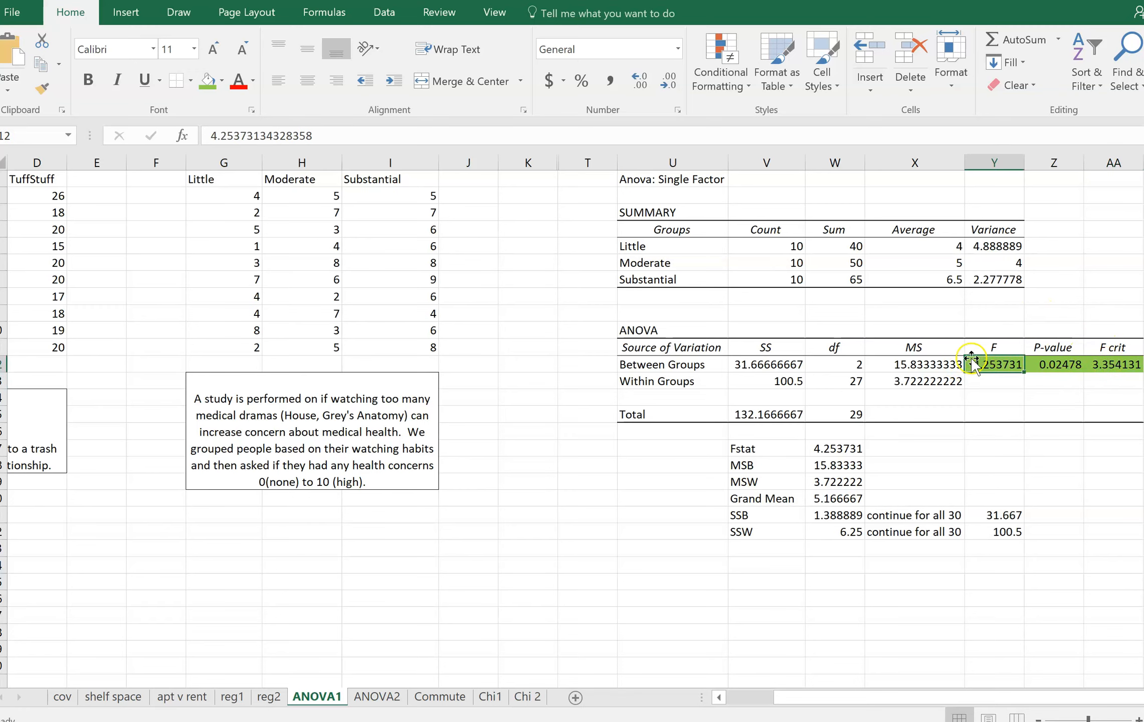